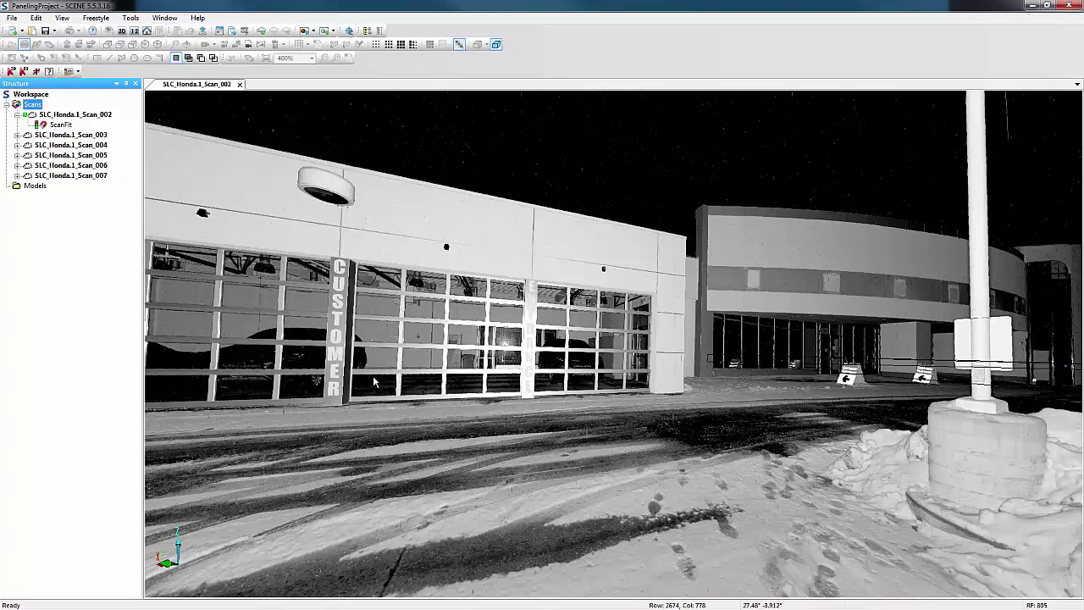
Step: Set up an export of the whole Scans cluster as a project and choose the export format
right_click(31, 106)
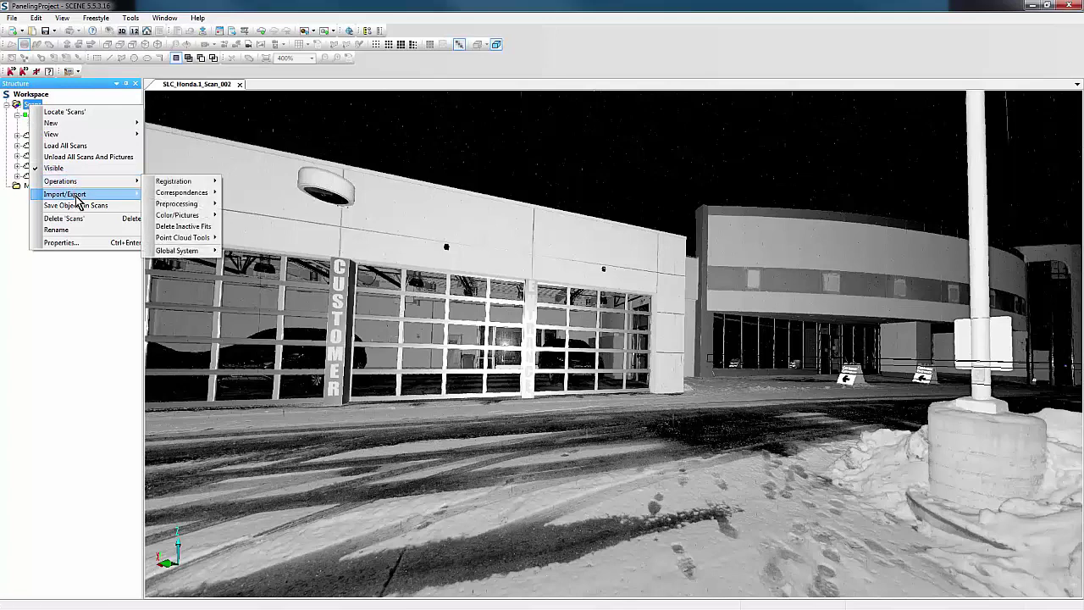
mouse_move(76, 202)
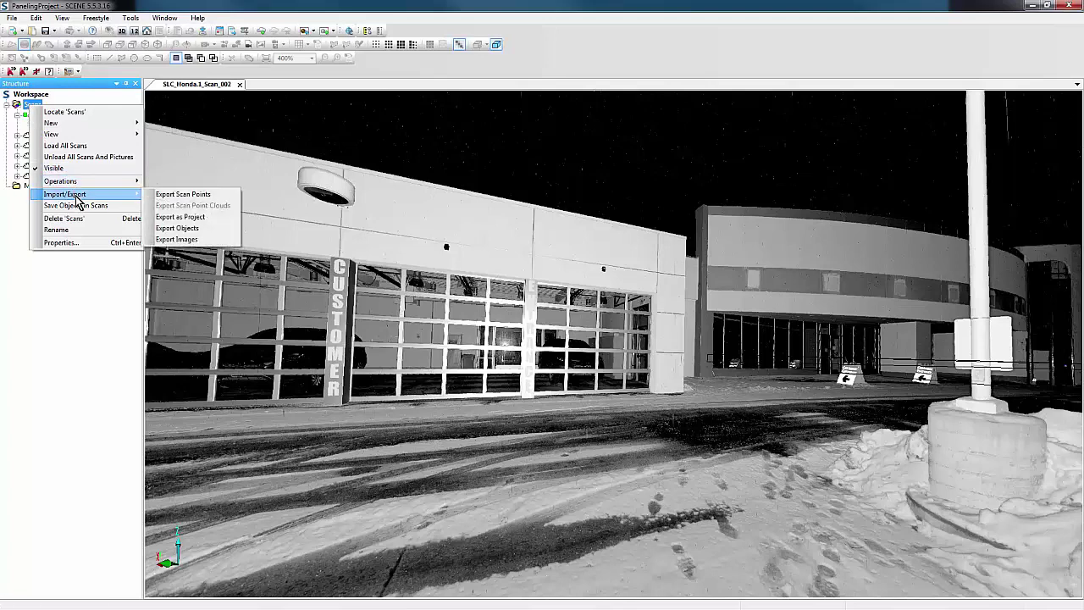
click(190, 218)
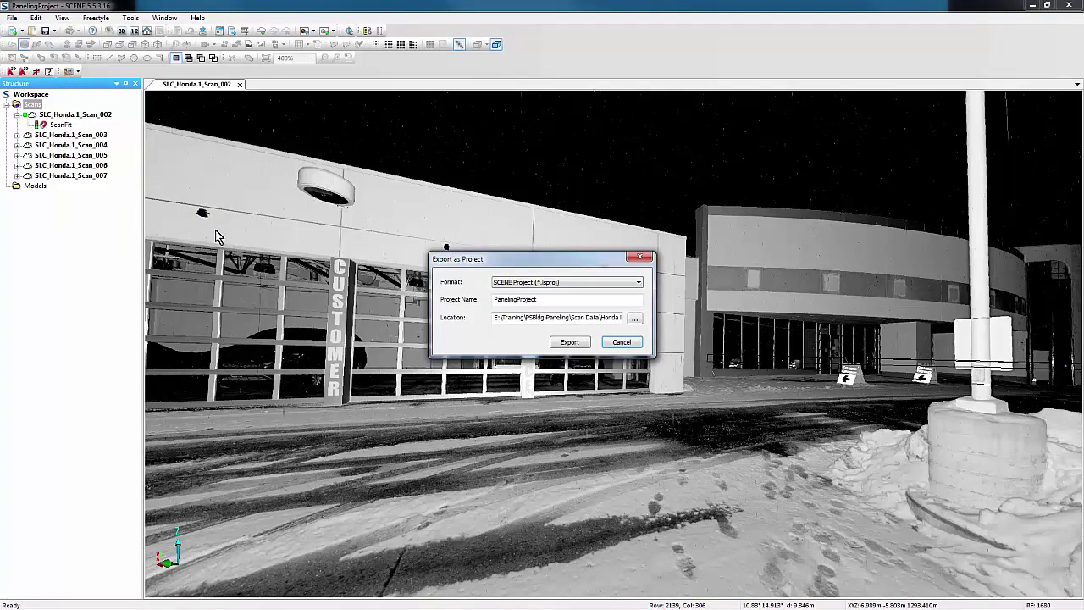
click(539, 285)
click(543, 307)
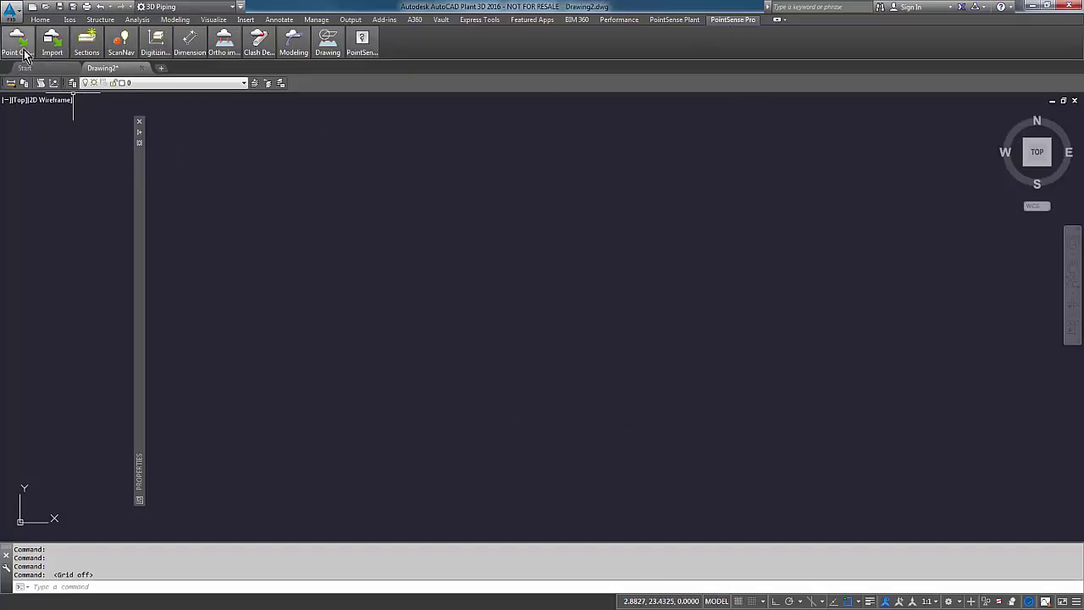
Step: In AutoCAD Plant 3D, insert the point cloud Paneling Project.rcp with scan units in Meters and drawing units in Inches (International)
mouse_move(17, 41)
click(12, 75)
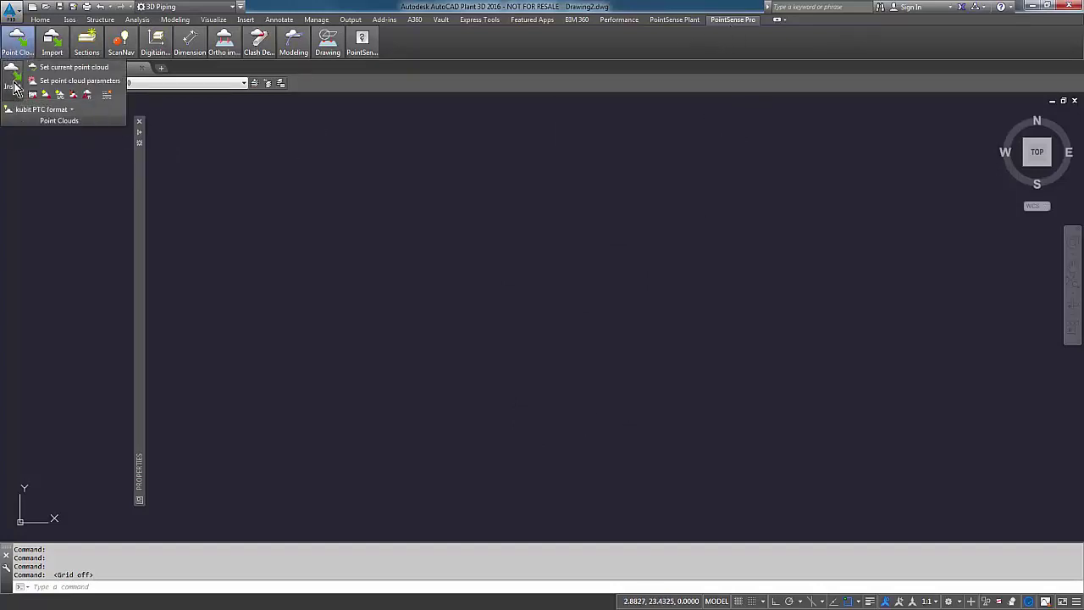
click(466, 222)
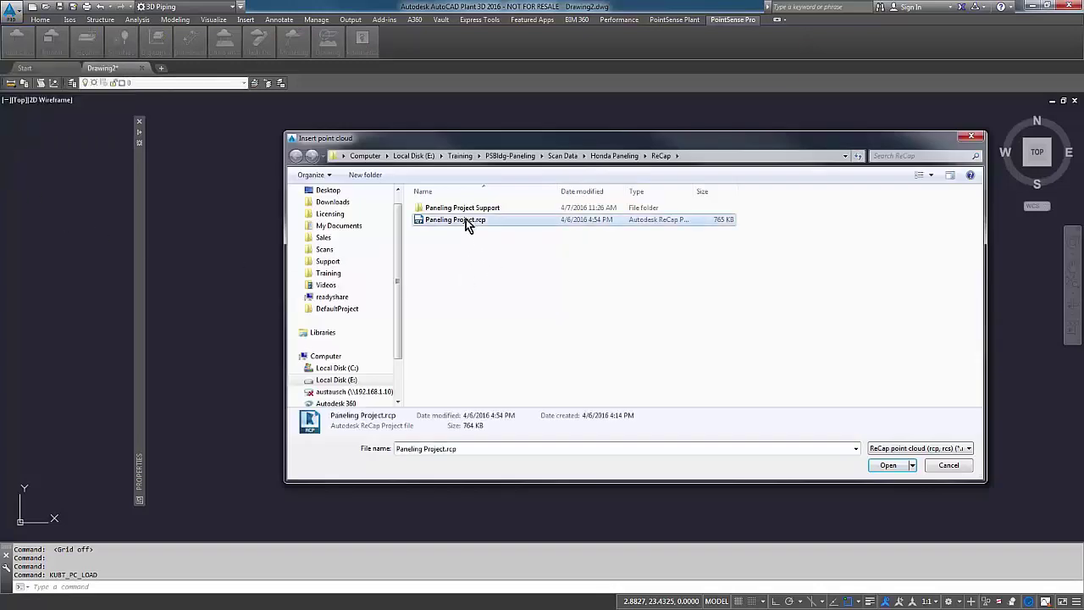
click(889, 465)
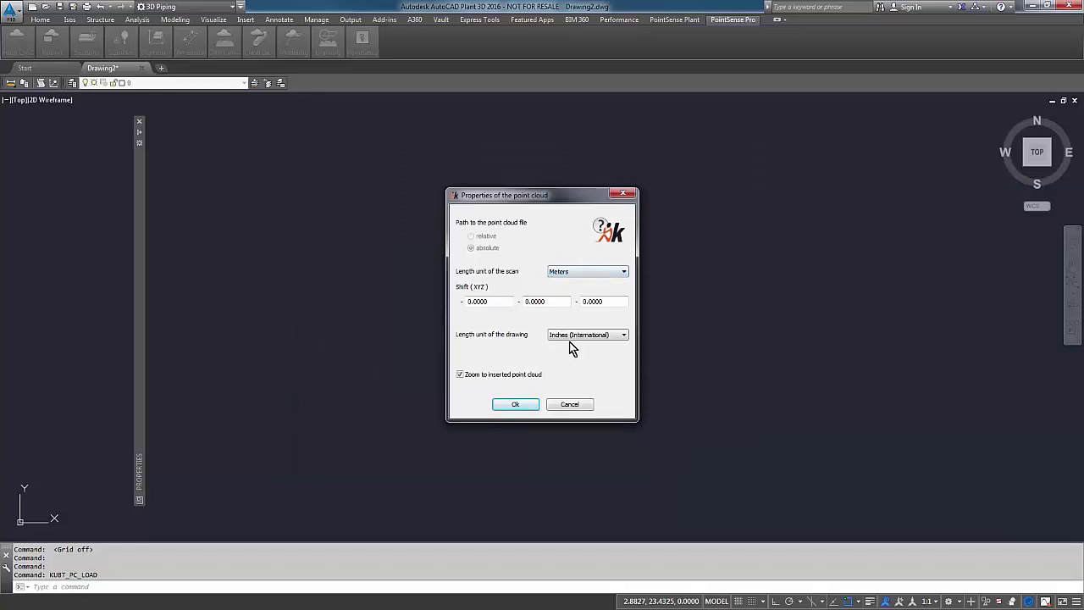
click(529, 406)
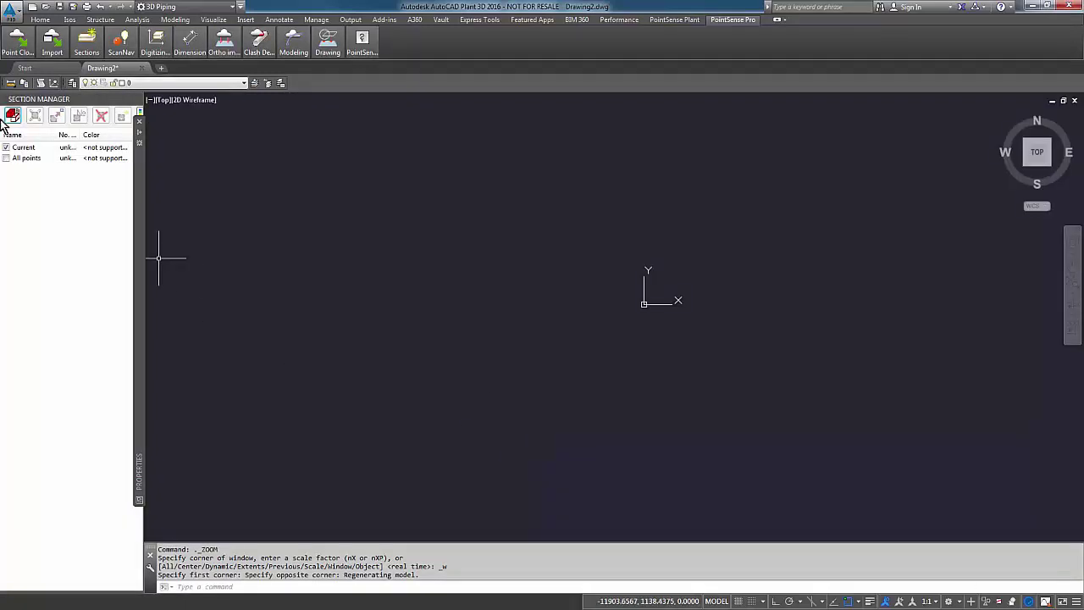
Step: Optimize the display of the inserted point cloud with PointSense Pro
click(17, 38)
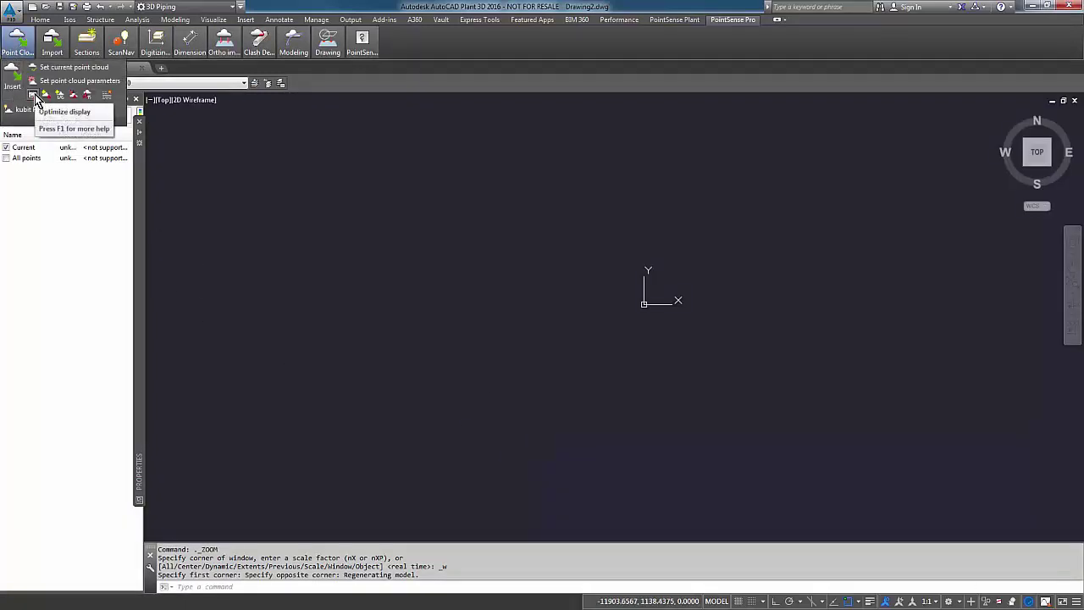
click(33, 95)
click(33, 95)
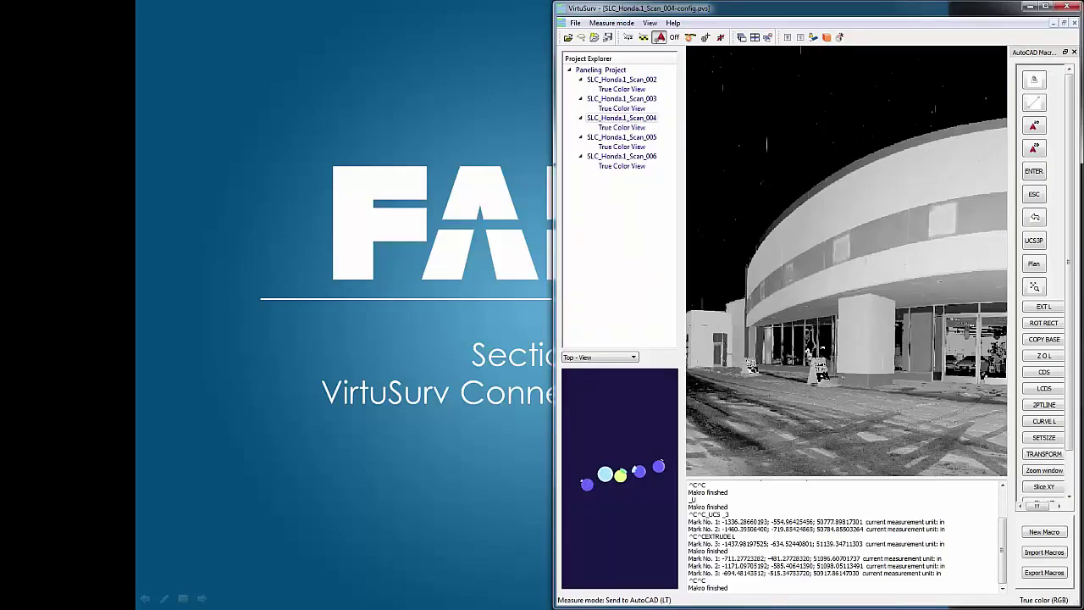
Step: From VirtuSurv, start a 3D polyline and send the two upper corners of the entrance column's front face as its first points
drag(910, 316, 787, 351)
scroll(881, 314, down, 3)
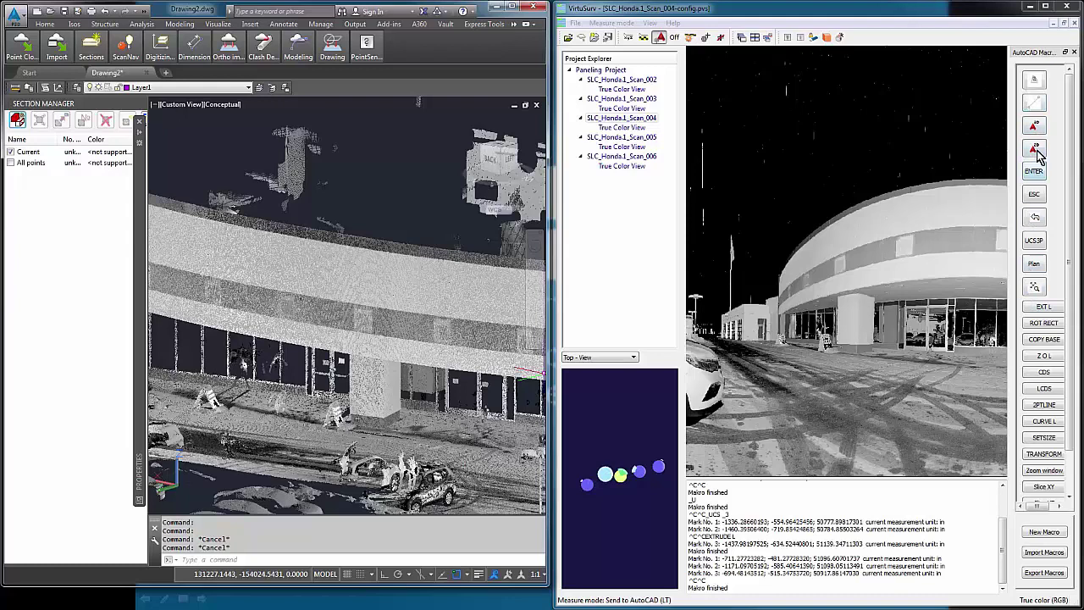
click(1038, 85)
scroll(845, 270, up, 5)
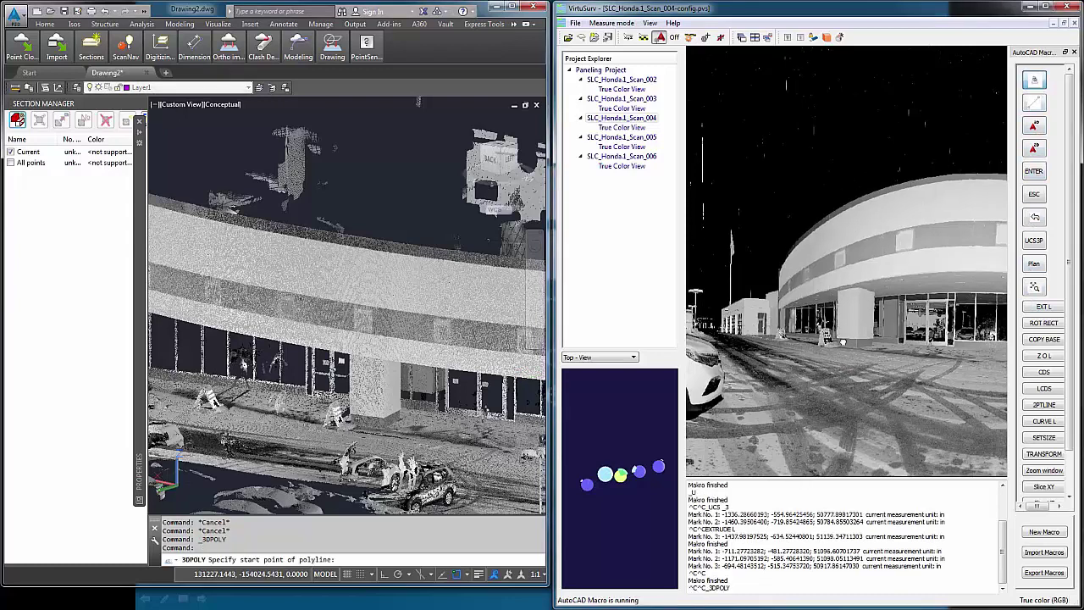
scroll(816, 262, up, 2)
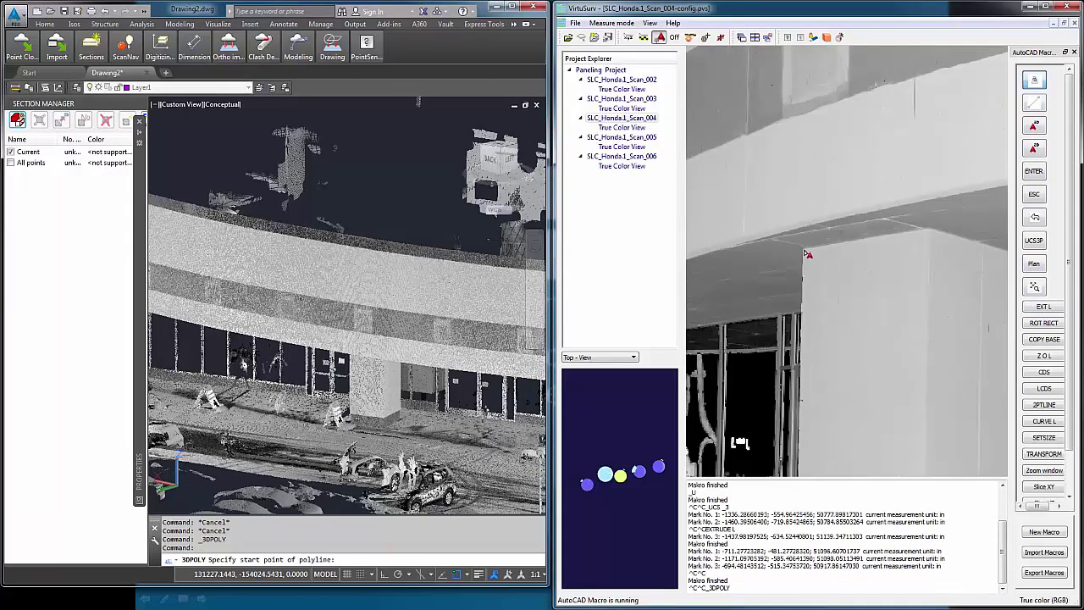
click(808, 252)
click(930, 231)
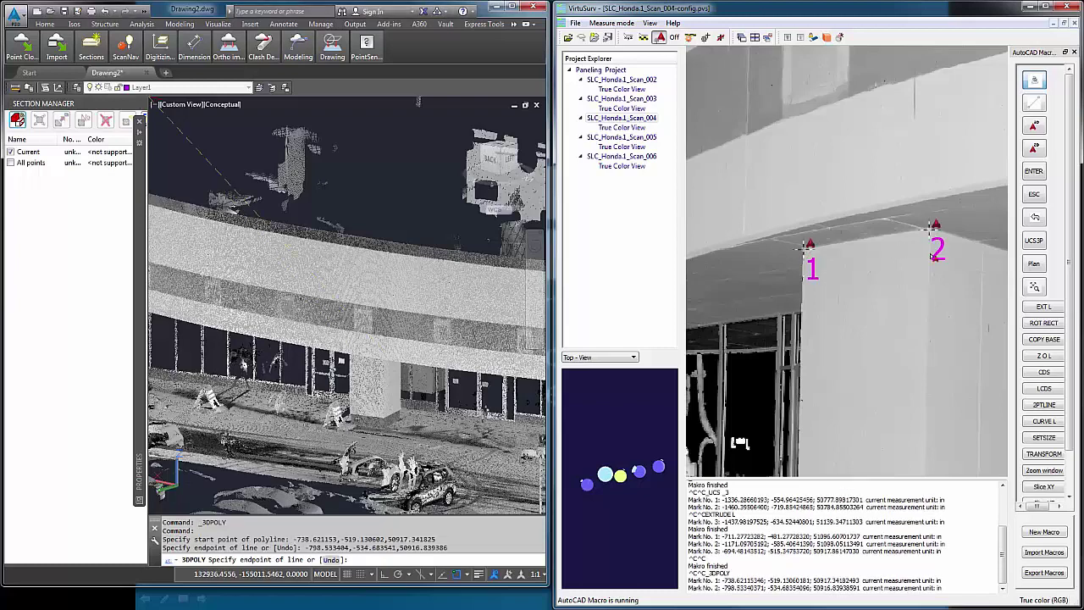
Step: Add the front face's two lower corners, just above the column's dark base, to the 3D polyline
middle_drag(939, 398, 917, 217)
middle_drag(941, 274, 938, 196)
scroll(888, 286, up, 3)
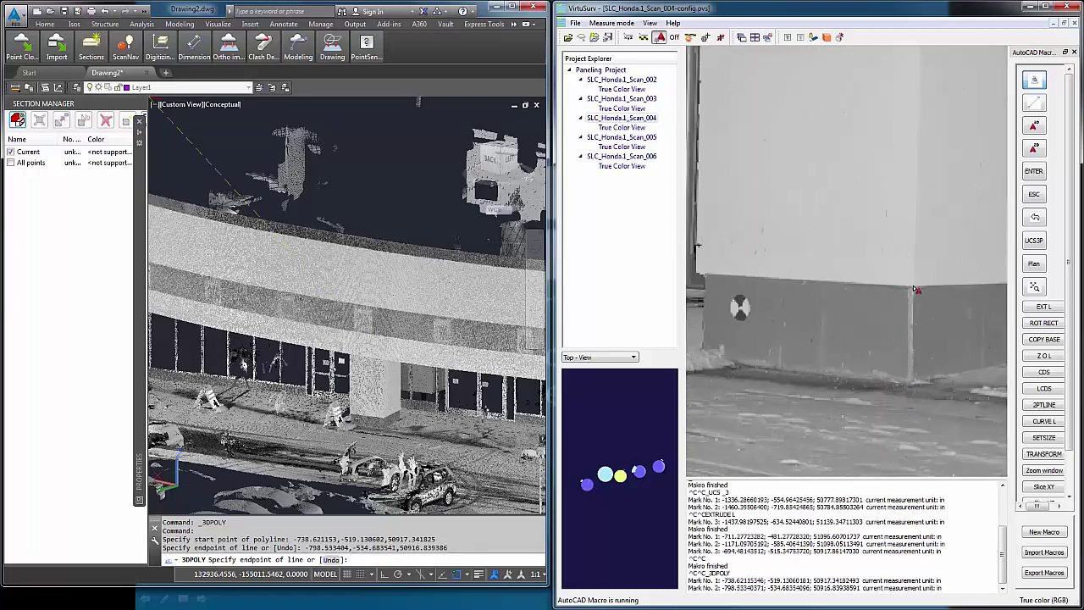
click(917, 290)
drag(916, 290, 953, 292)
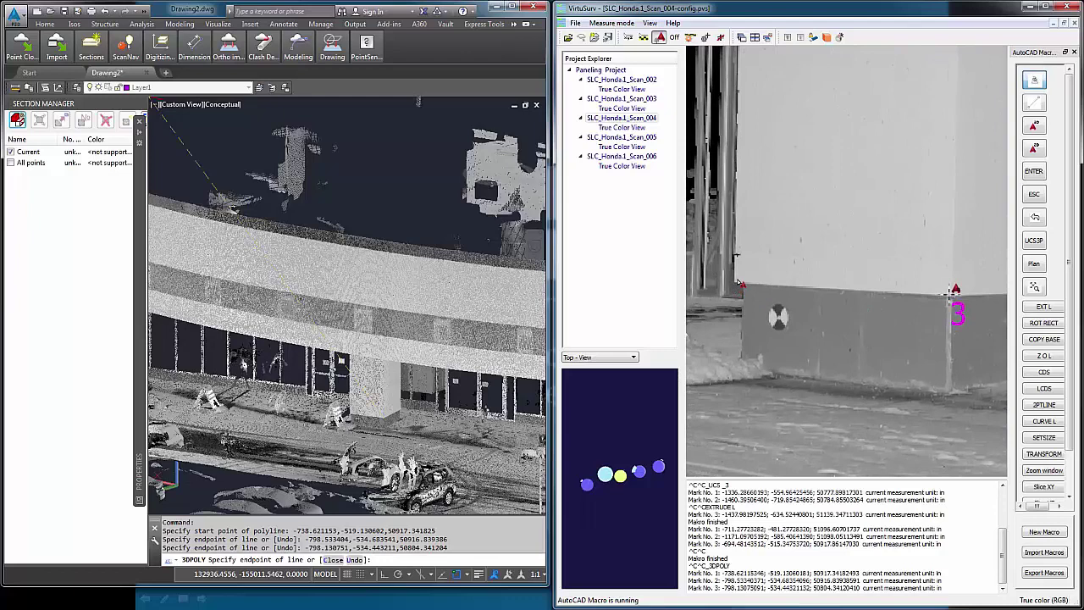
click(738, 285)
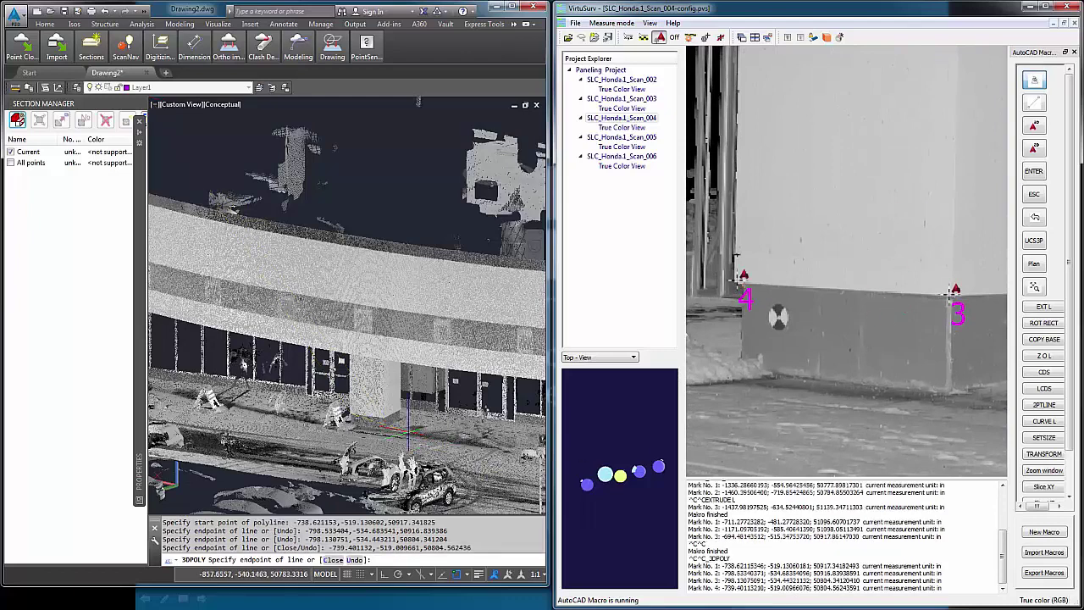
Step: Close the column face's 3D polyline in AutoCAD and check the outline with the point cloud temporarily hidden
click(373, 405)
scroll(362, 393, up, 2)
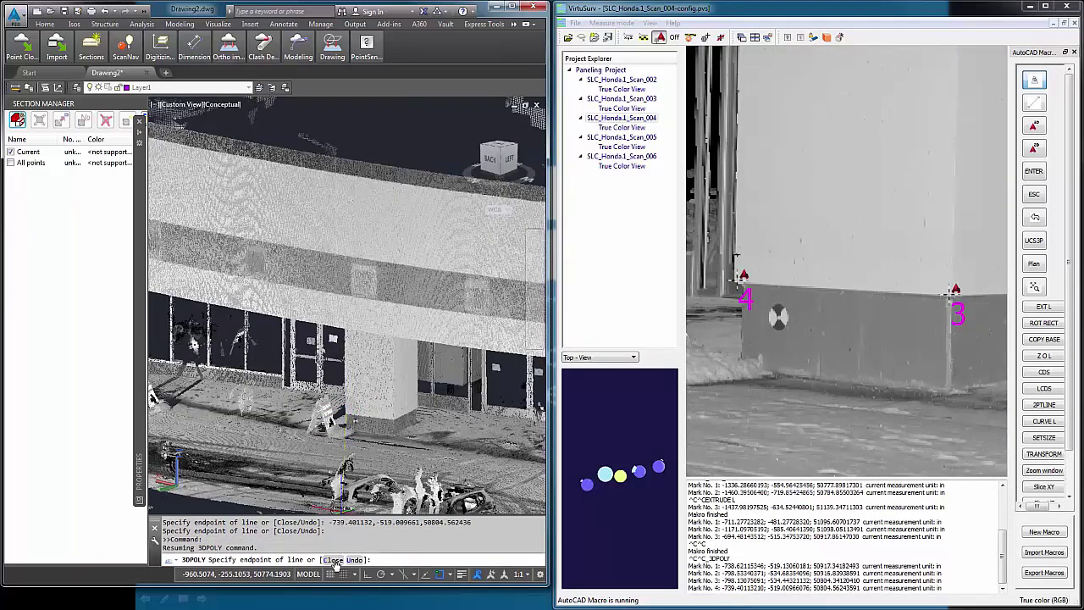
click(332, 560)
click(11, 152)
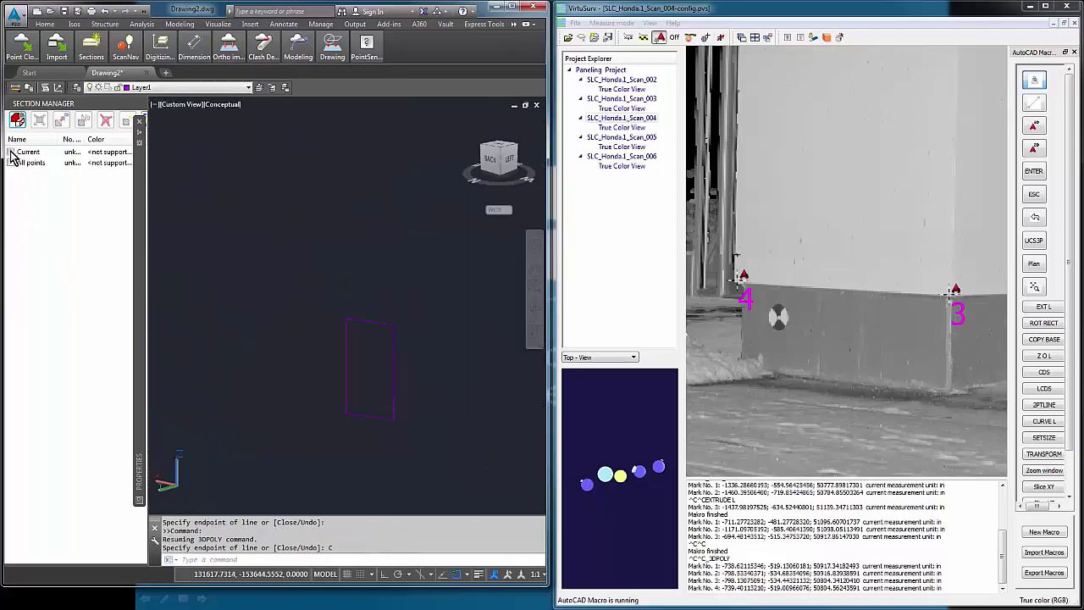
click(11, 152)
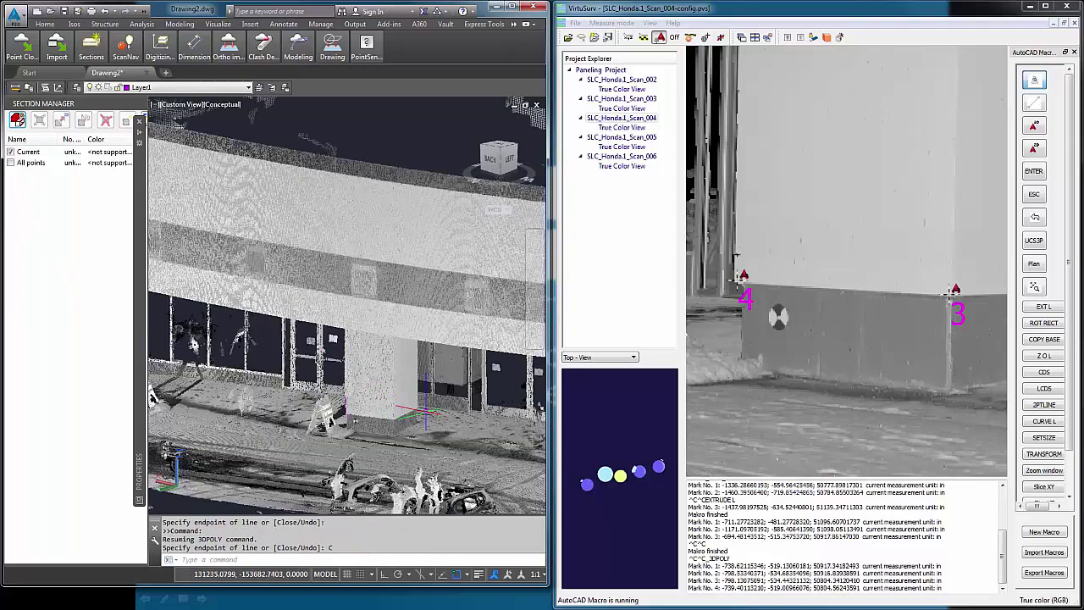
Step: Draw a three-point arc along the top edge of the curved facade, starting in AutoCAD and sending the other two points from VirtuSurv
shift+middle_drag(430, 382, 338, 406)
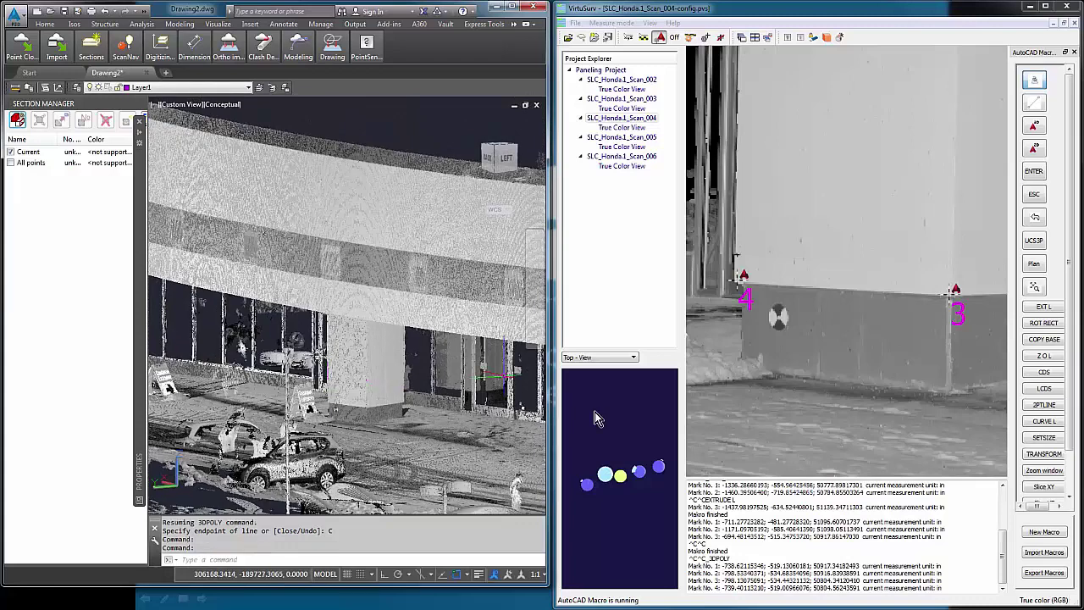
click(227, 556)
text(arc)
key(Return)
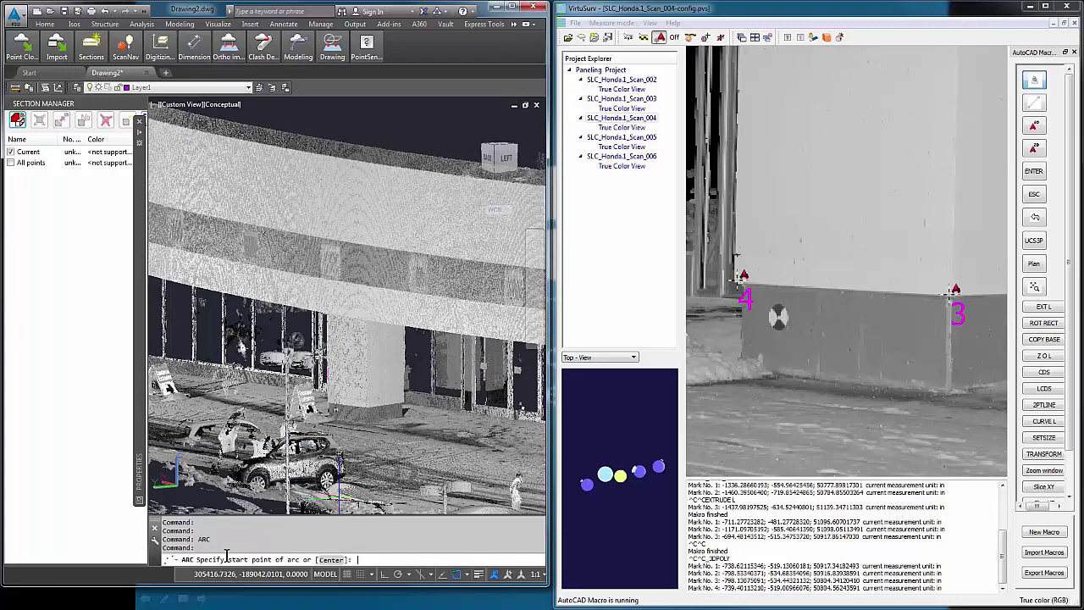
middle_drag(258, 286, 334, 315)
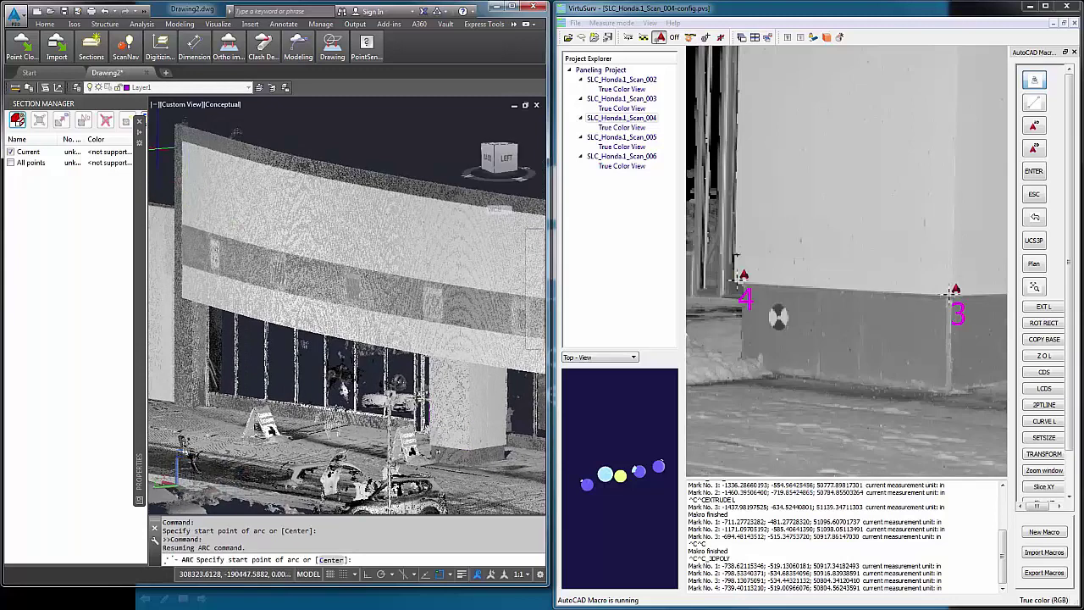
click(180, 141)
click(1033, 150)
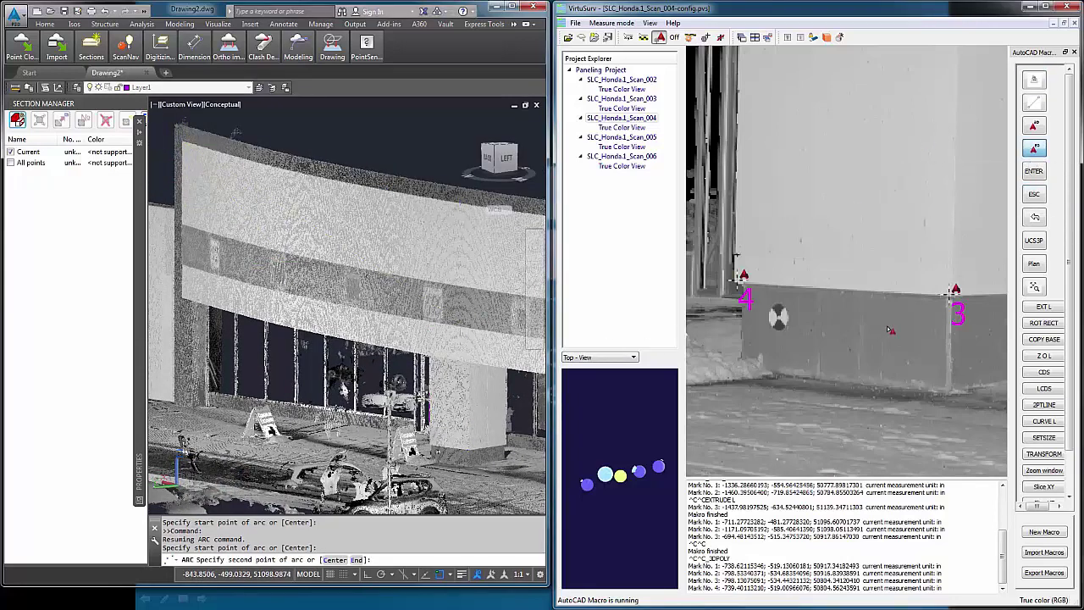
scroll(816, 179, up, 5)
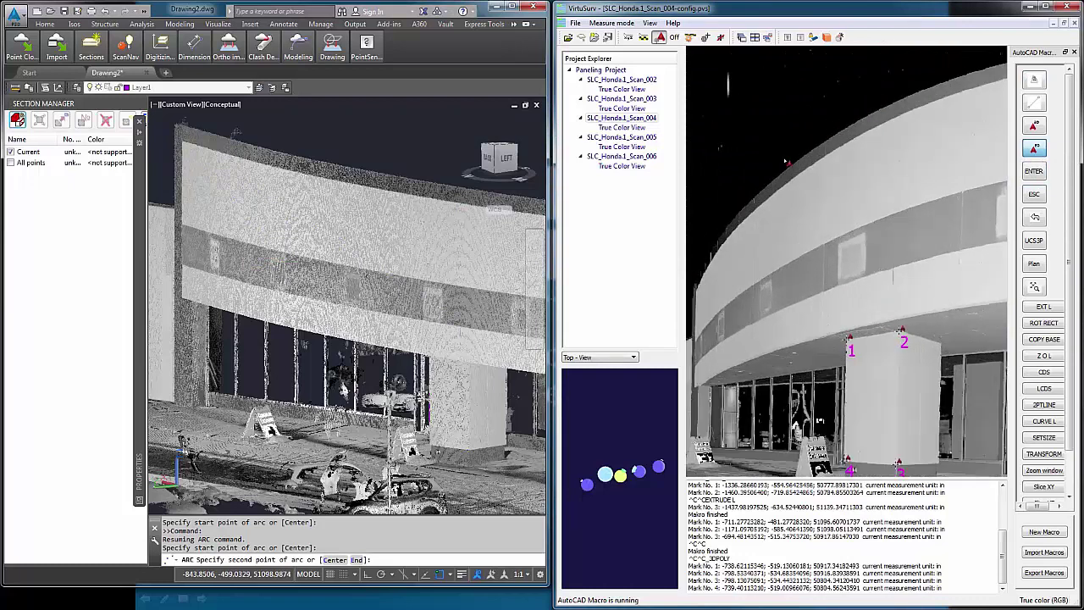
click(851, 161)
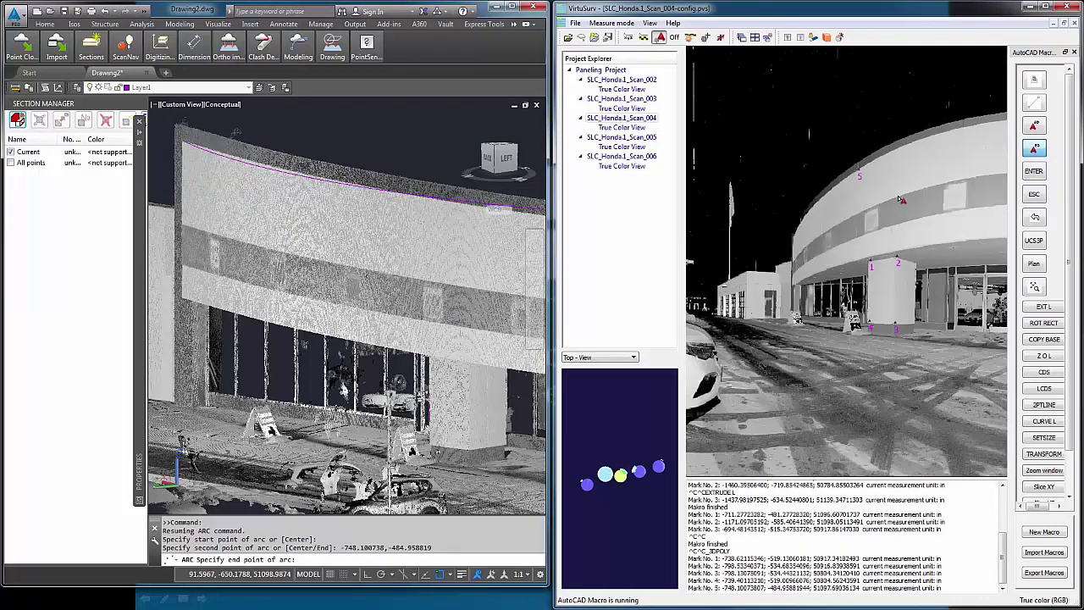
click(948, 161)
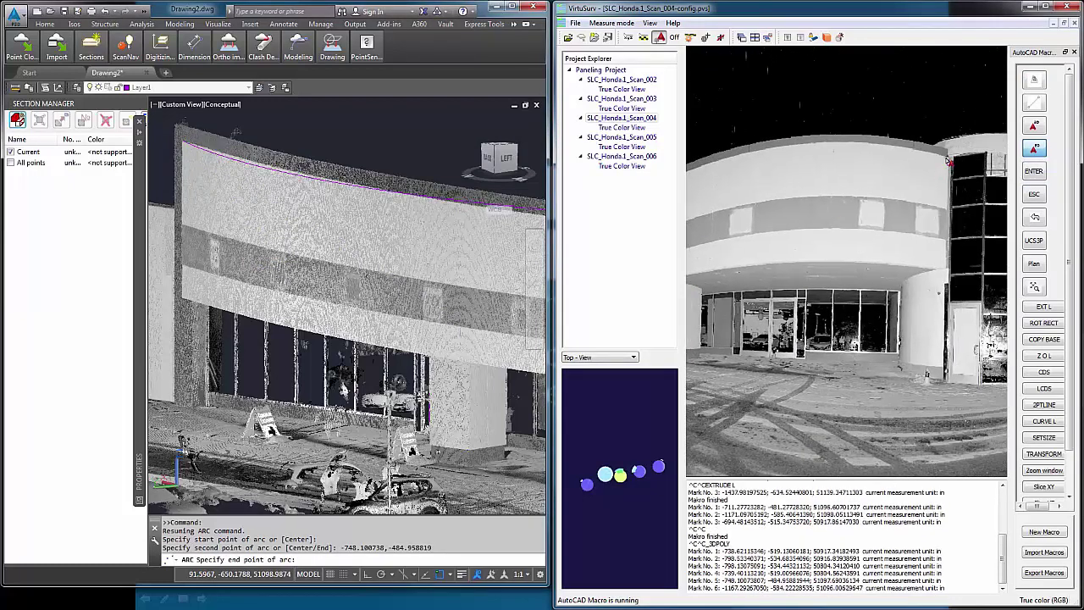
Step: Extrude the arc down to the curved facade's lower edge and check the surface with the point cloud temporarily hidden
click(1050, 309)
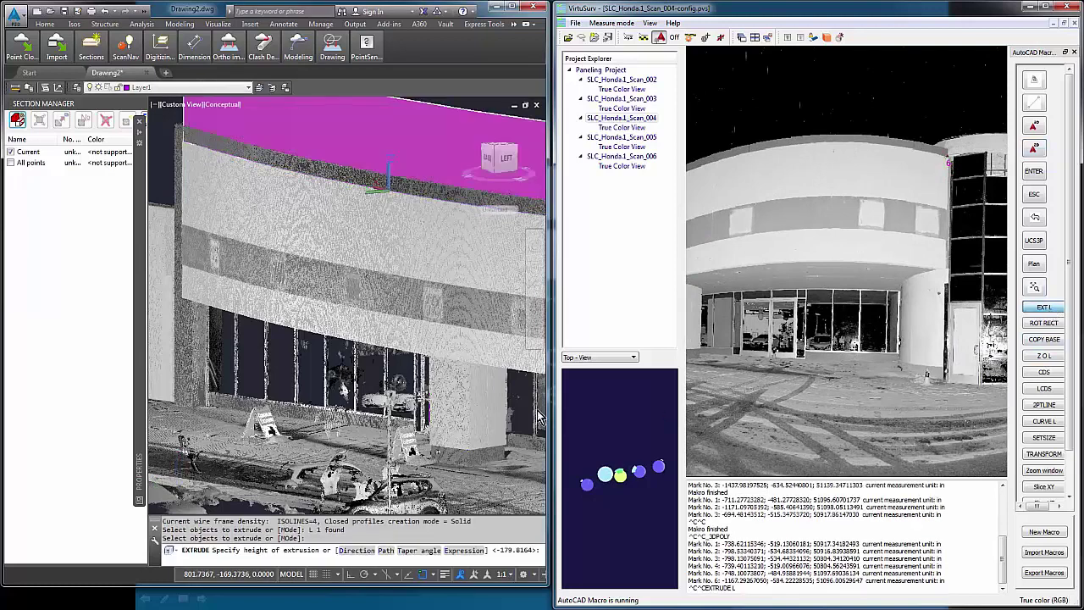
drag(709, 298, 808, 290)
scroll(809, 286, up, 5)
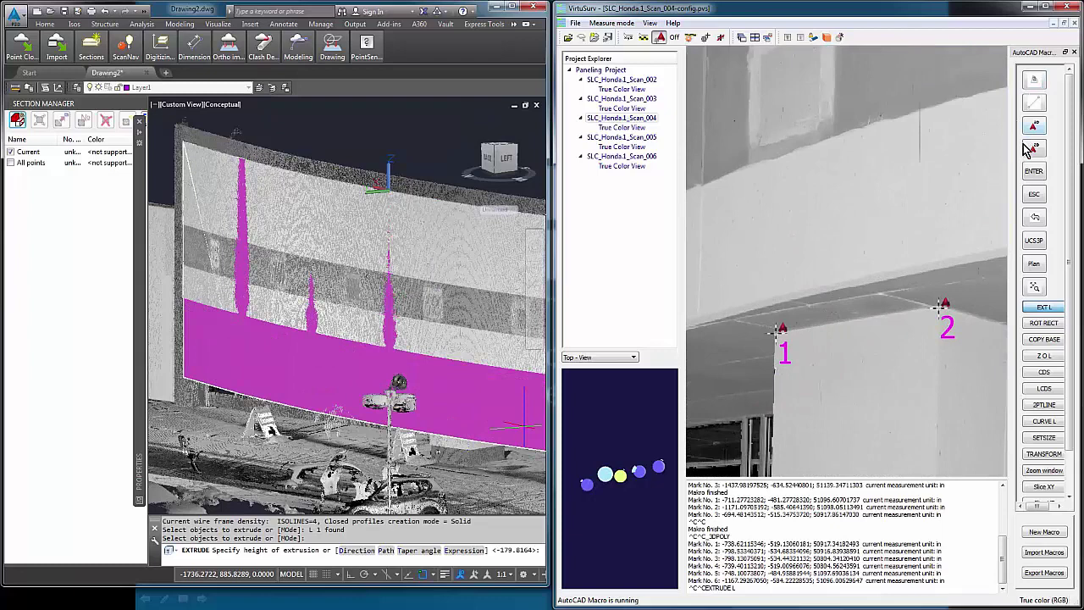
click(948, 277)
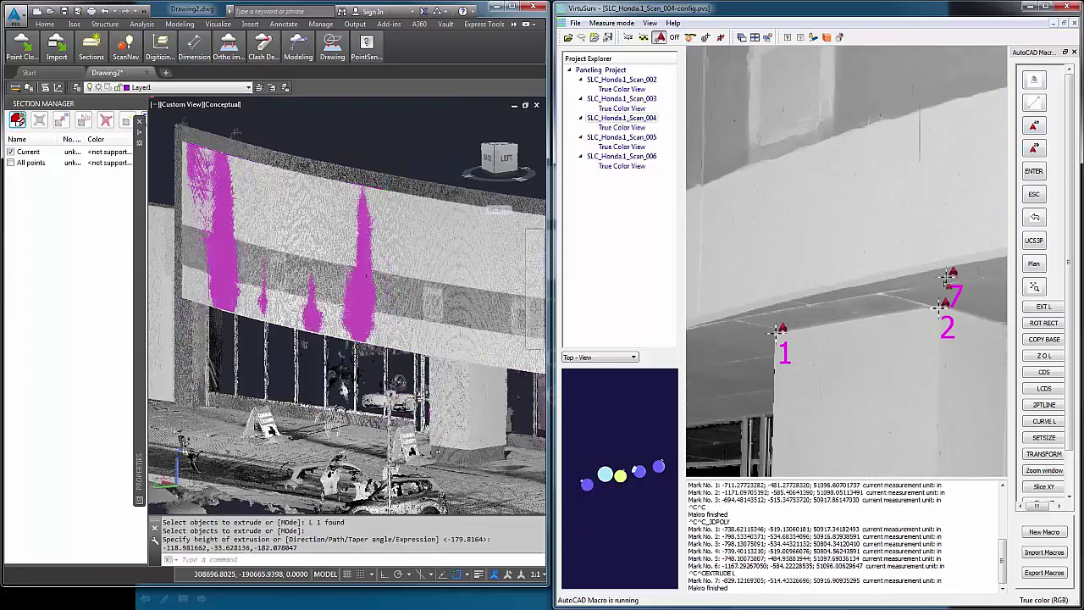
click(11, 153)
click(11, 152)
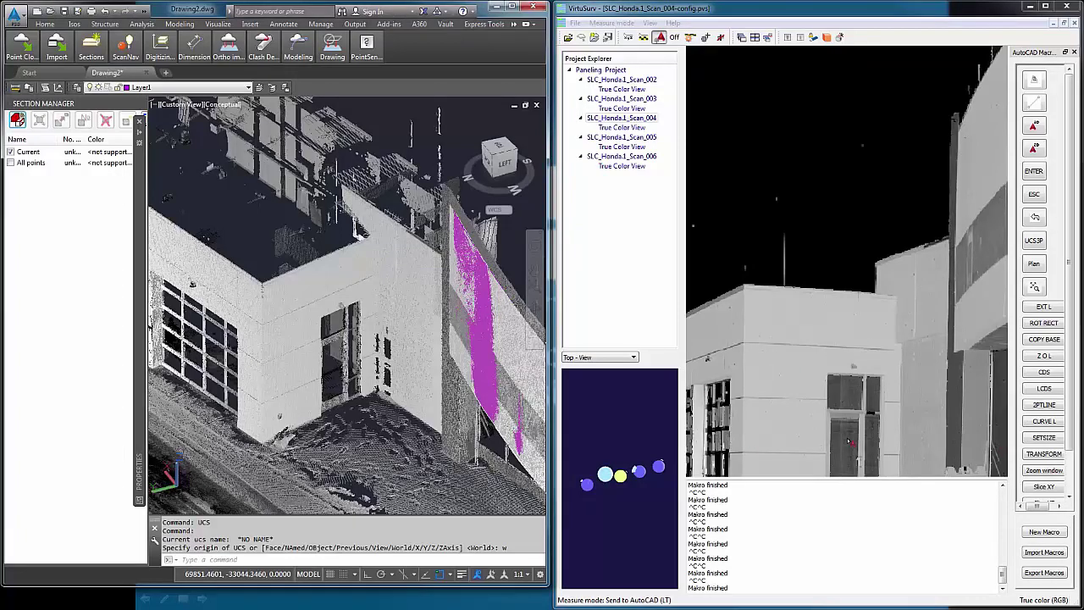
Step: Start a two-point distance measurement in VirtuSurv at the top of the garage building's outer corner edge
middle_drag(873, 332, 907, 295)
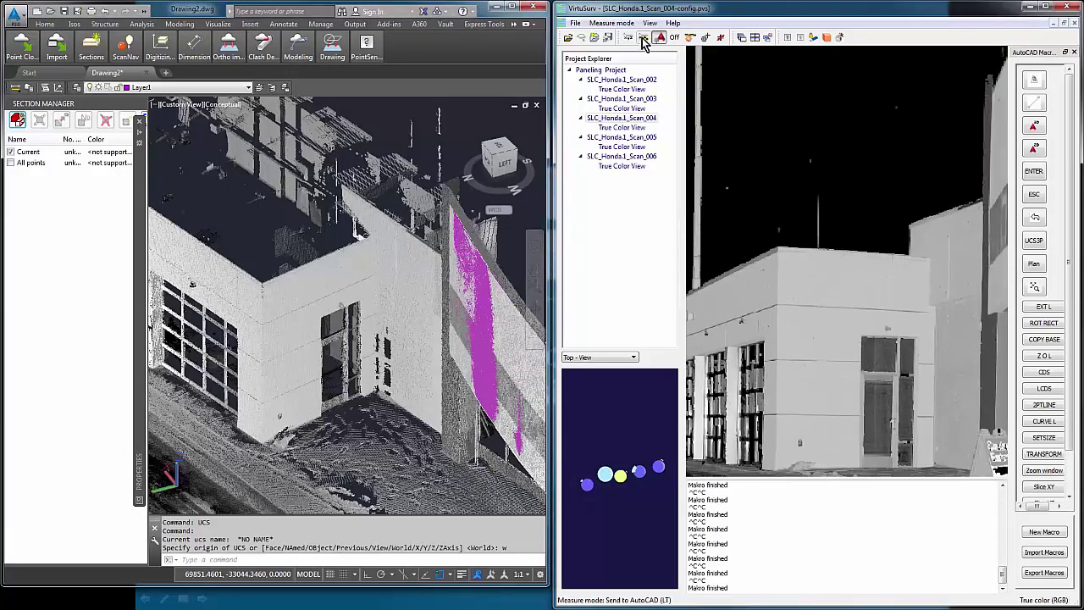
click(644, 39)
click(645, 39)
scroll(798, 254, up, 4)
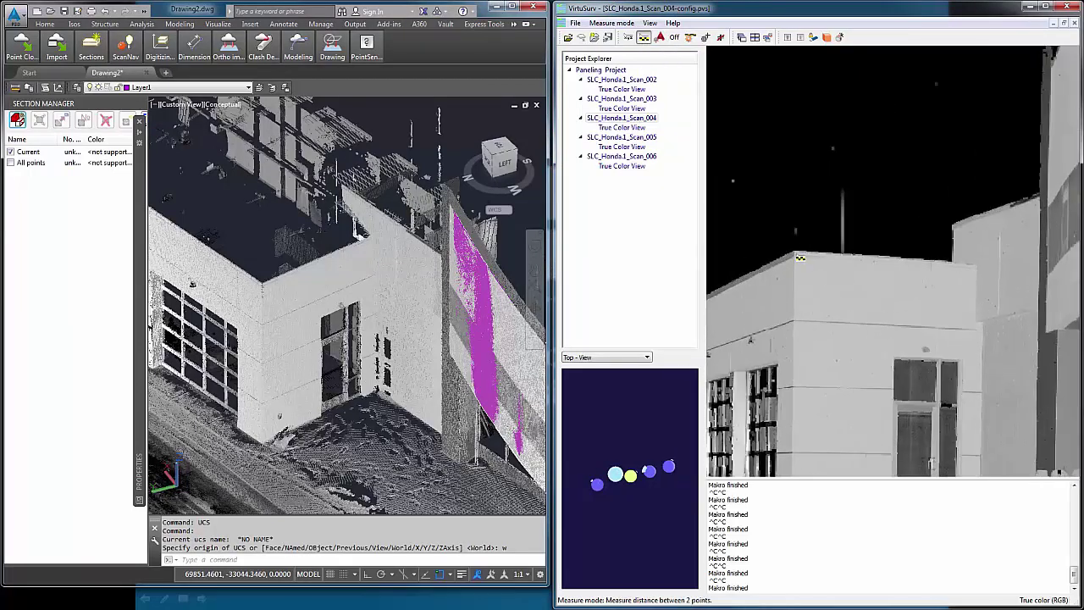
scroll(795, 247, up, 2)
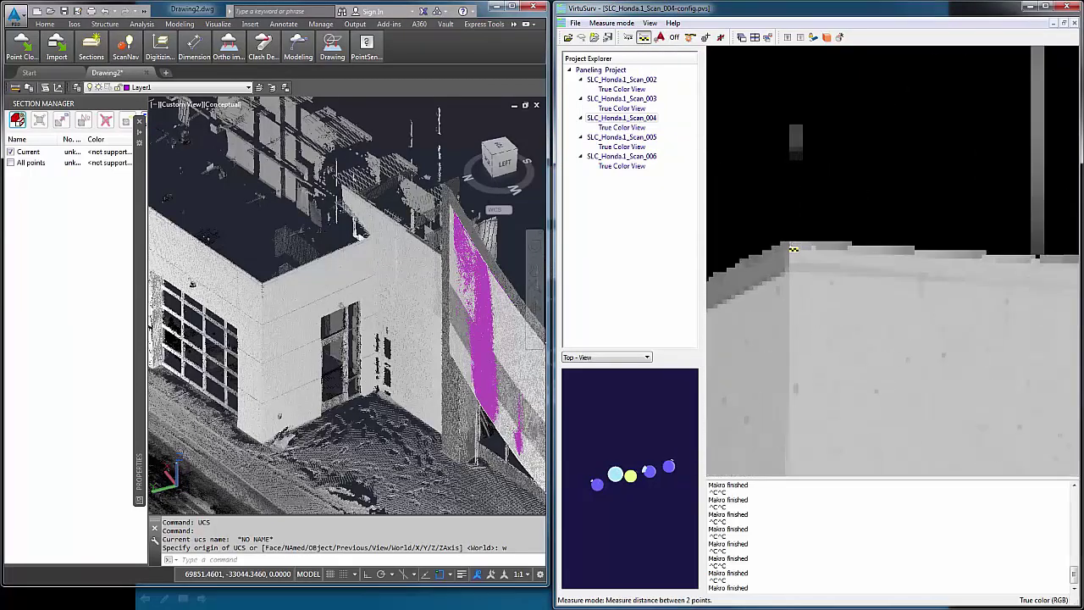
click(793, 248)
Step: Finish the measurement where the same corner edge meets the ground and highlight the distance value in the log
scroll(804, 254, down, 5)
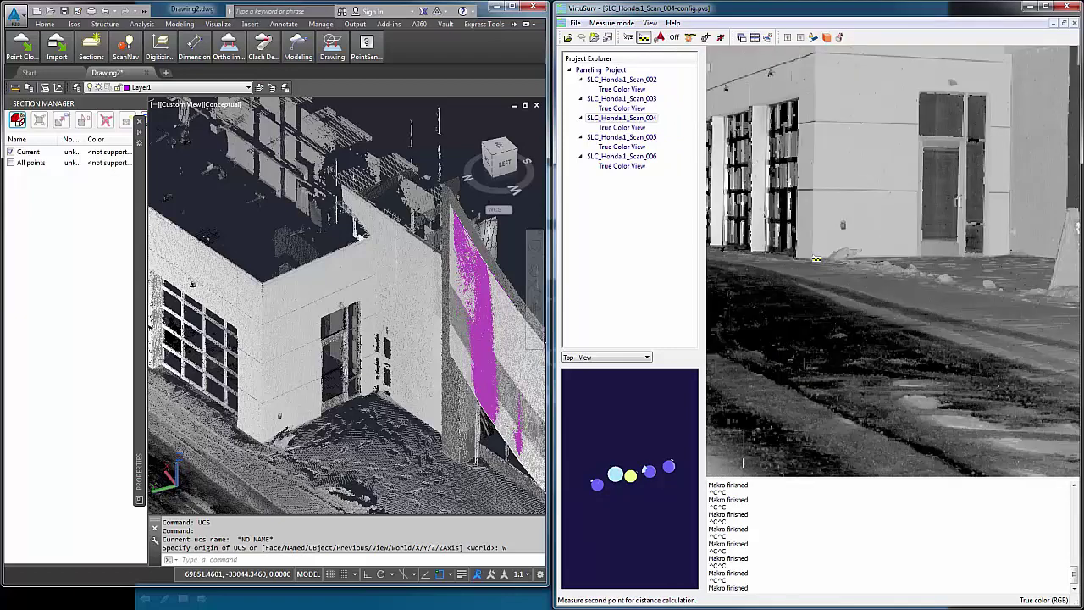
scroll(814, 264, up, 3)
scroll(820, 269, up, 1)
click(818, 267)
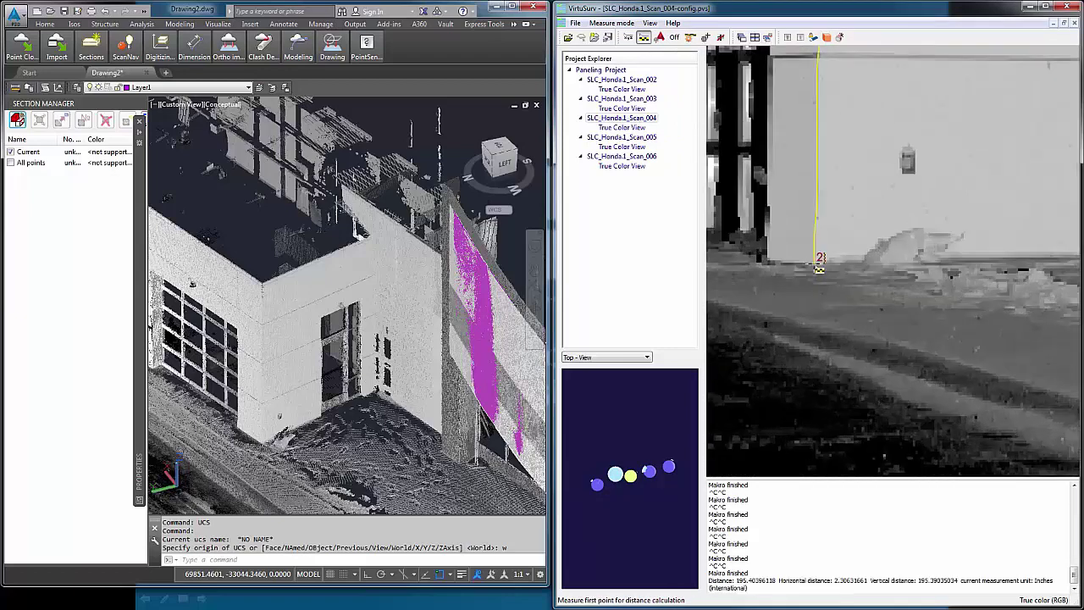
scroll(868, 256, down, 3)
middle_drag(861, 266, 776, 400)
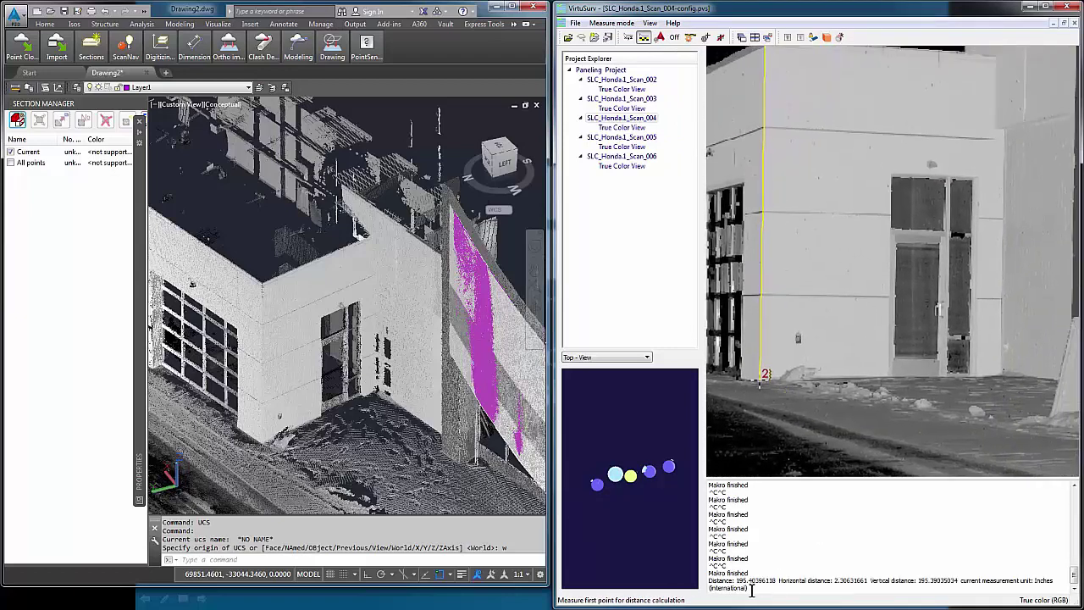
drag(735, 581, 779, 581)
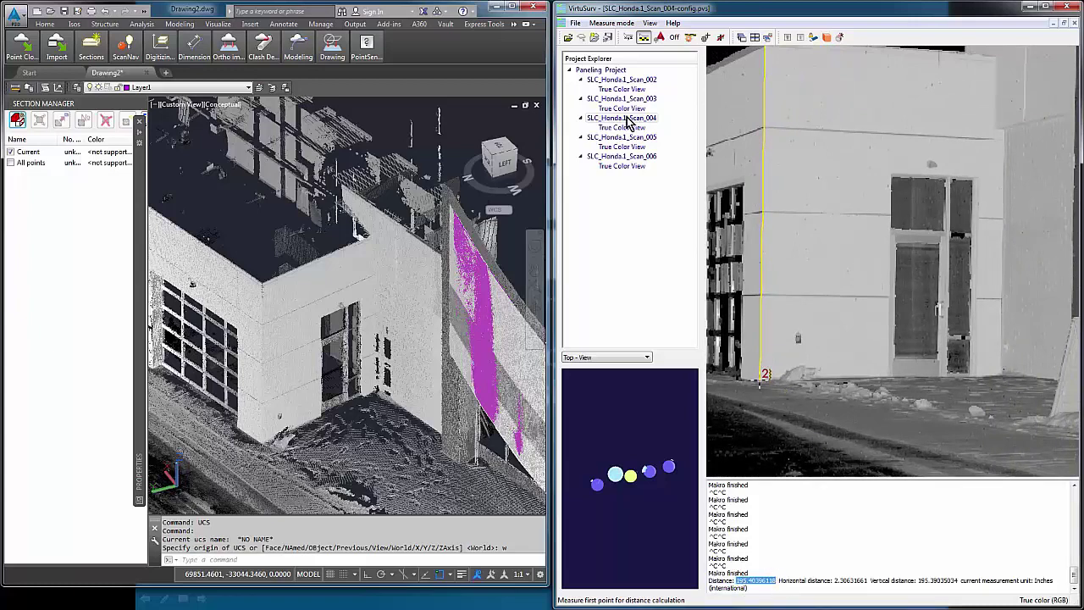
Step: Review the measurement unit configuration and keep Inches (international) with maximum precision
click(616, 23)
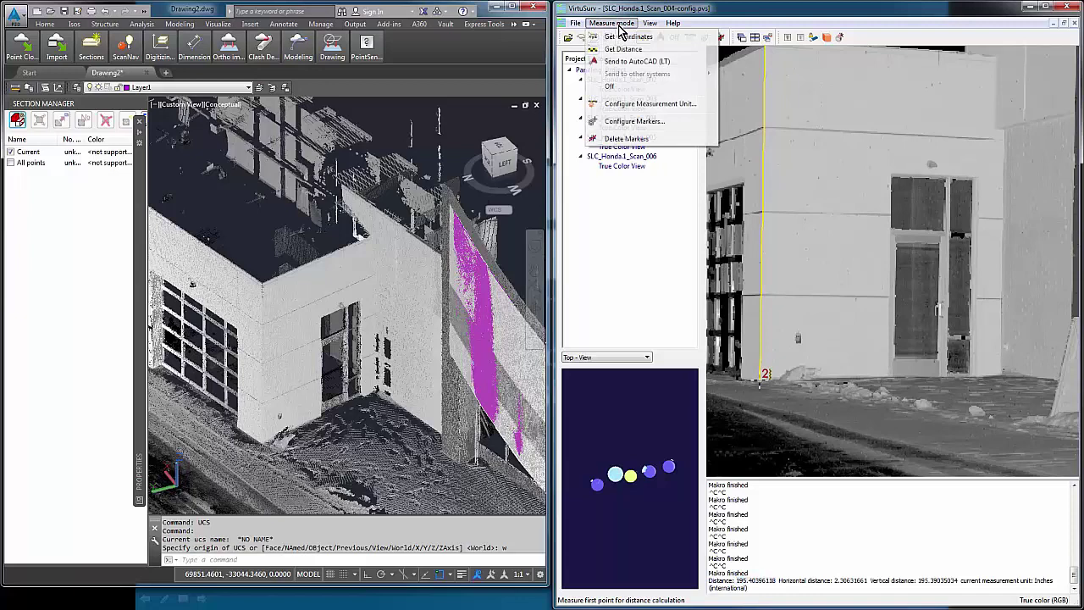
click(637, 105)
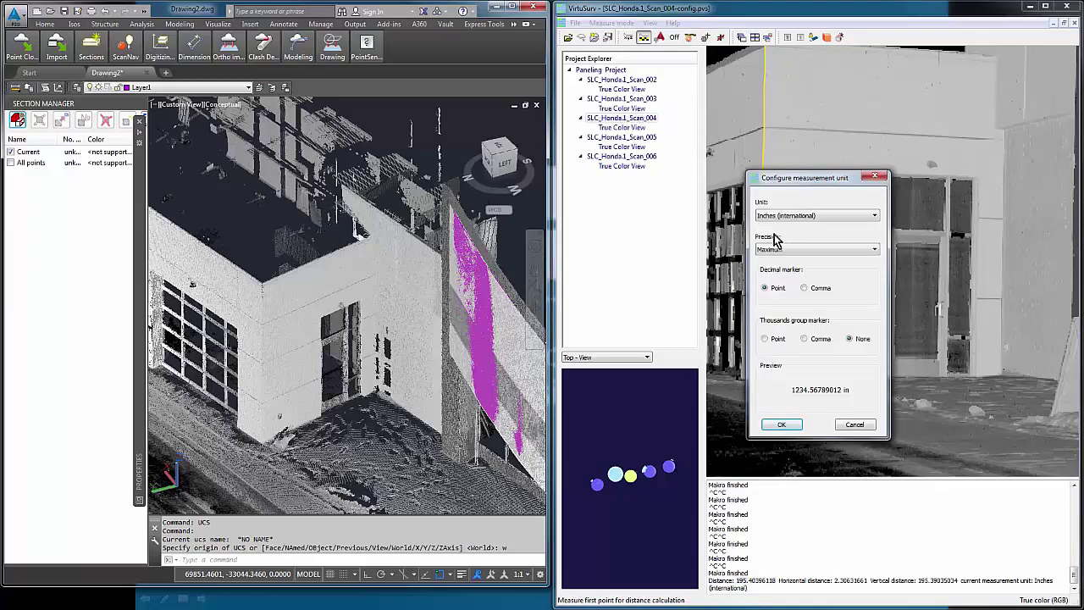
click(794, 427)
middle_drag(821, 350, 857, 396)
scroll(866, 339, down, 2)
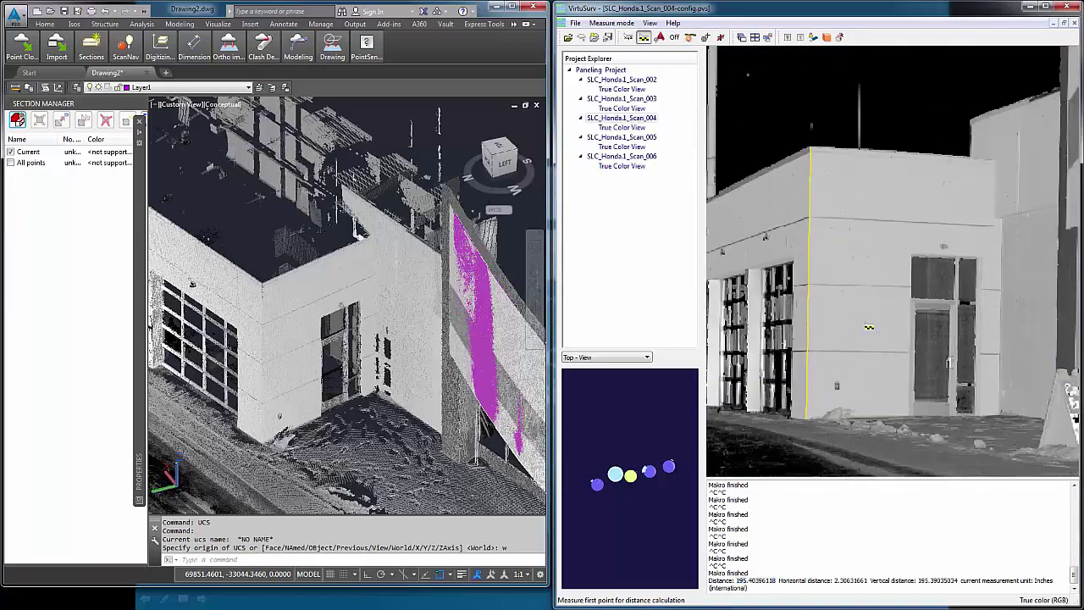
Step: Switch to AutoCAD and start a 3D distance dimension at the garage roof corner beside the door-side wall
click(429, 433)
middle_drag(293, 326, 273, 292)
scroll(271, 288, up, 2)
scroll(275, 284, up, 2)
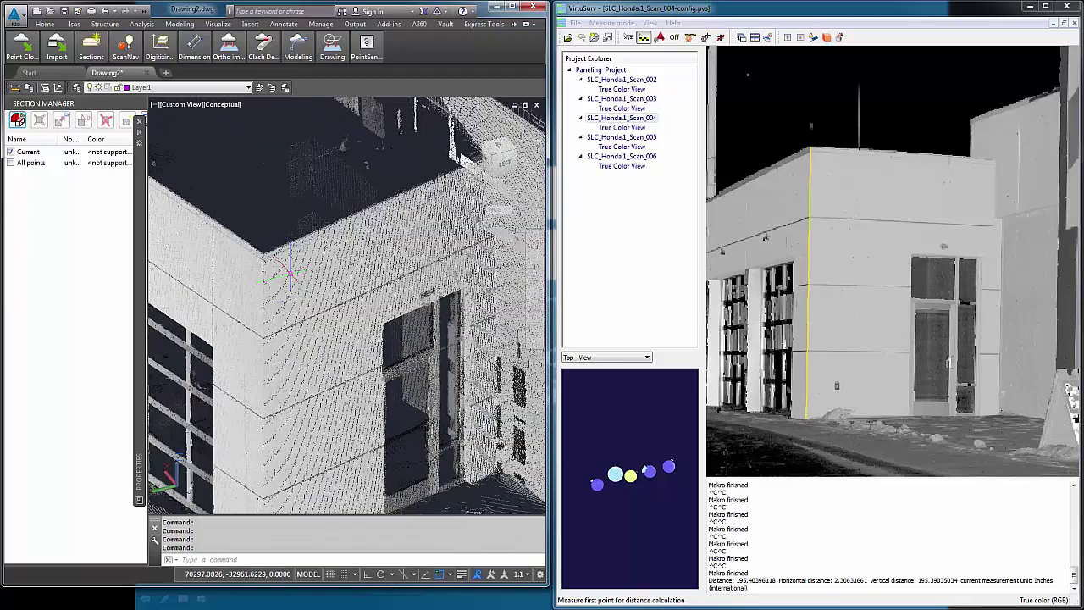
click(193, 50)
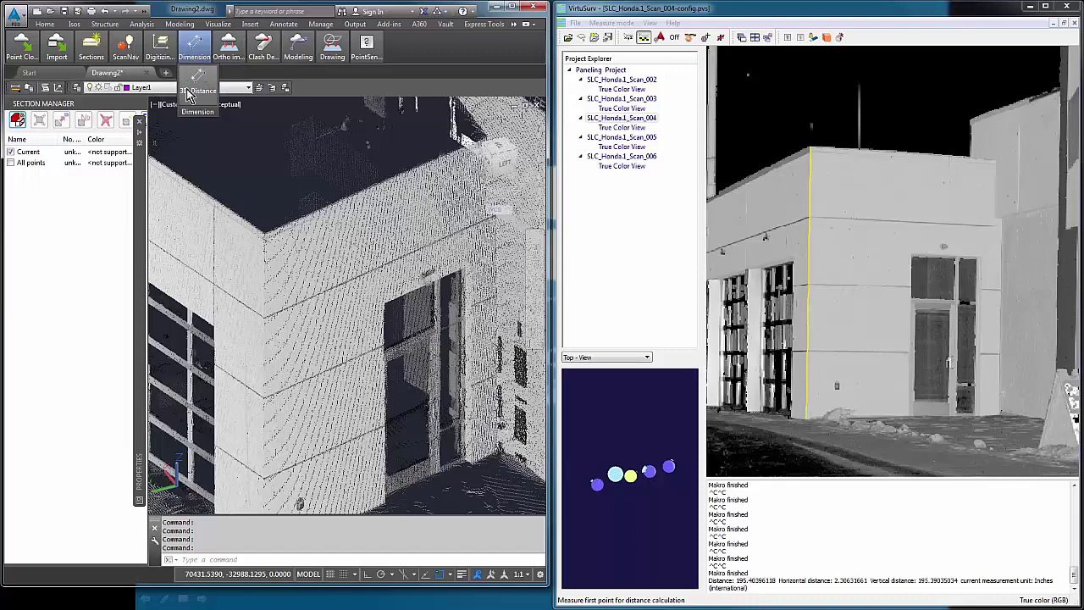
click(198, 77)
middle_drag(385, 317, 320, 336)
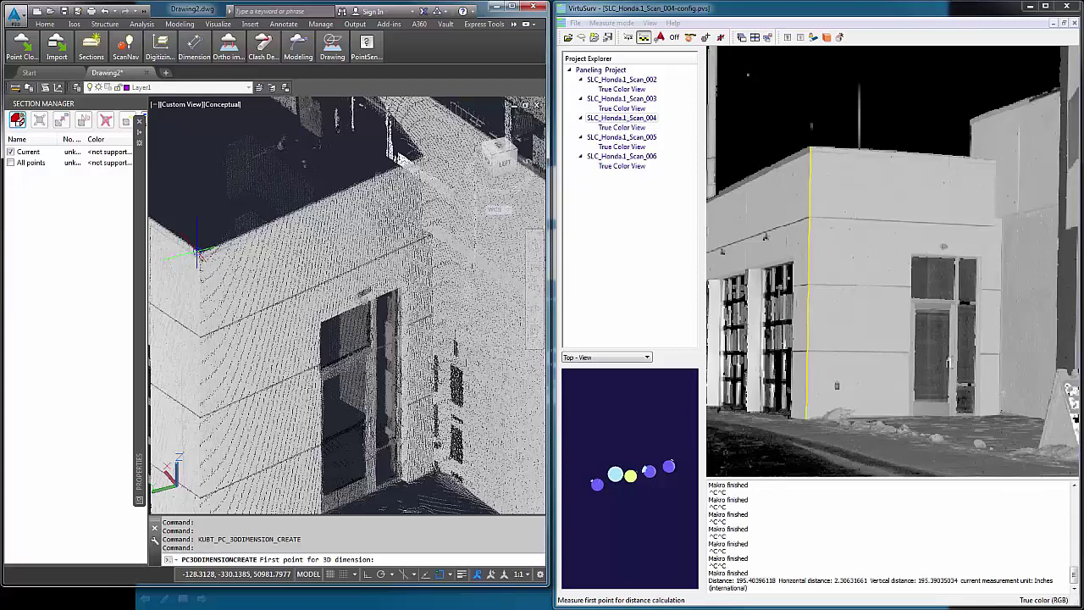
click(202, 256)
Step: Complete the 3D dimension at the far end of the garage front's roof edge and inspect its label
scroll(205, 245, down, 10)
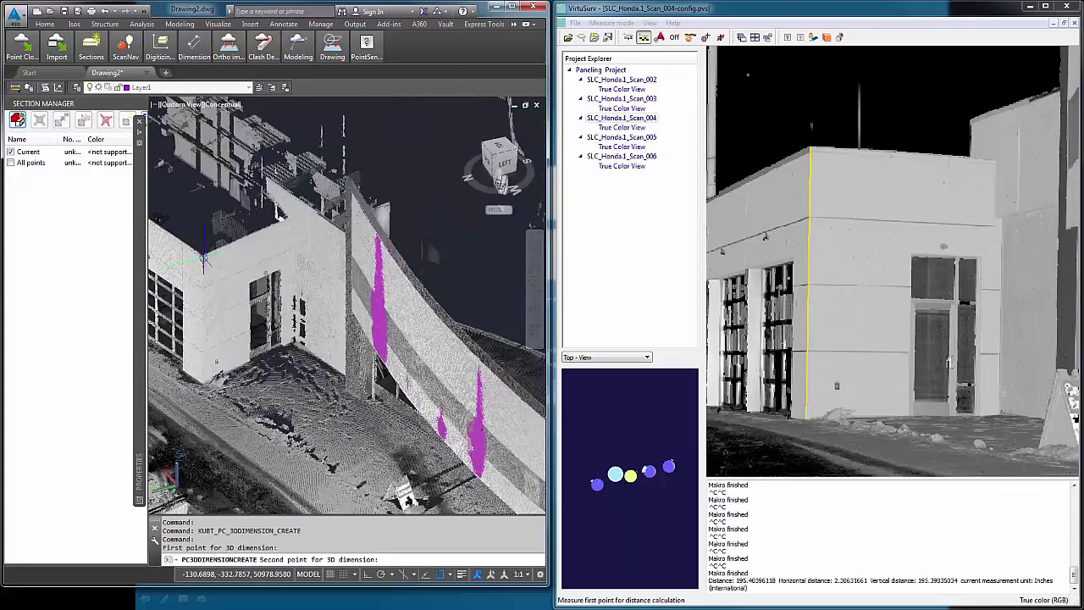
scroll(206, 231, up, 10)
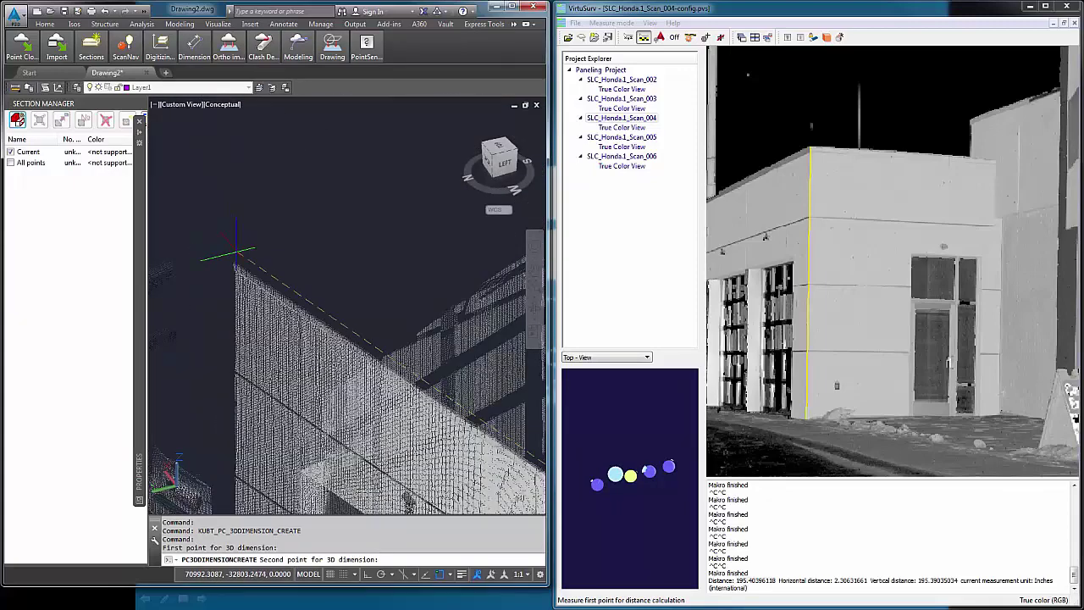
click(236, 267)
scroll(508, 436, down, 5)
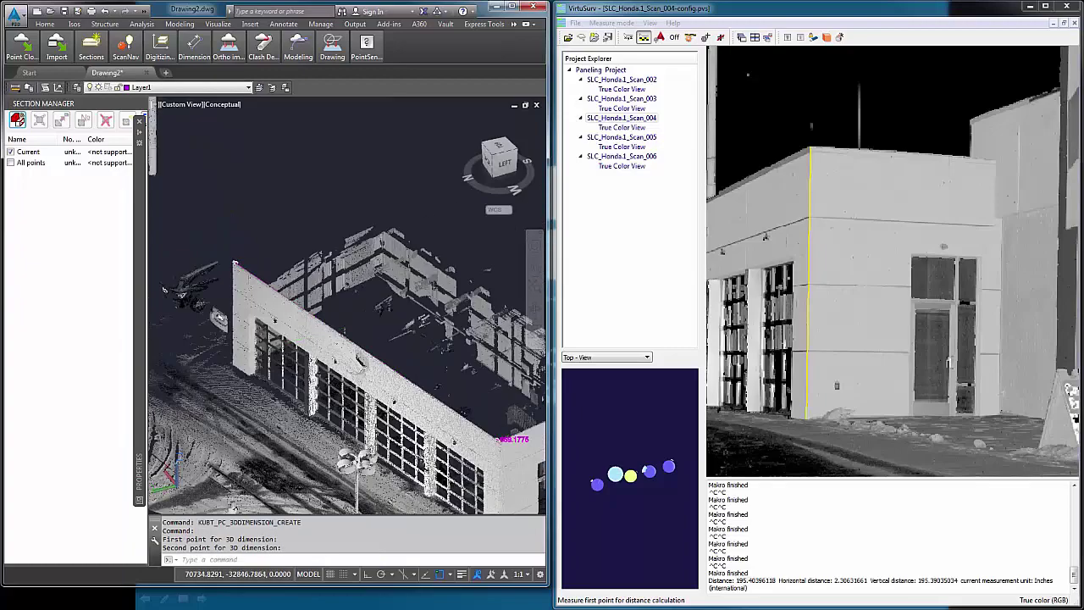
scroll(504, 437, up, 6)
scroll(504, 436, up, 10)
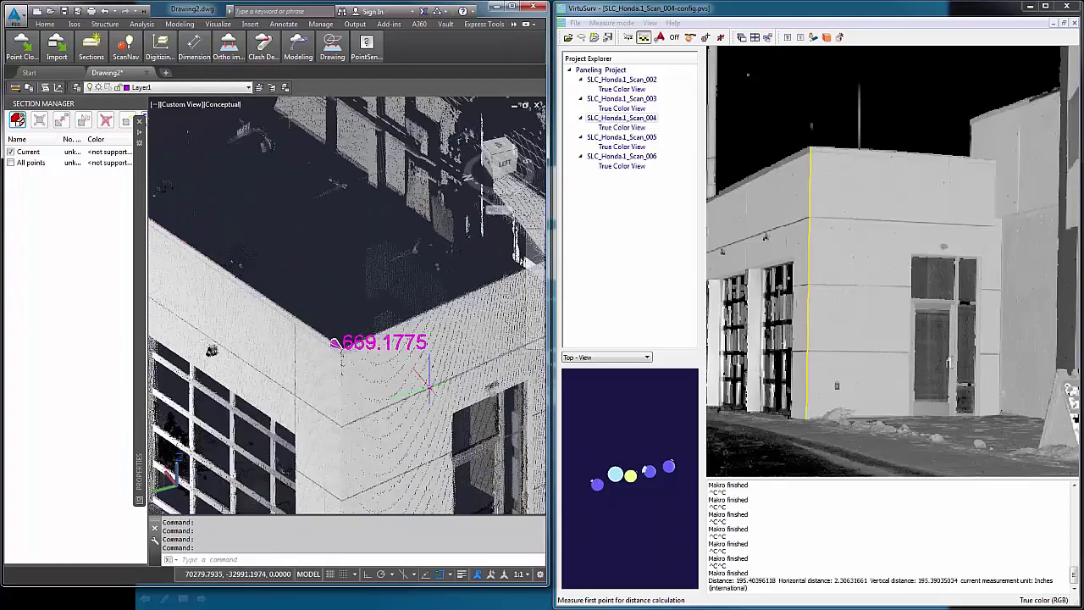
Step: Define a vertical UCS through two points along the door-side wall of the garage
scroll(430, 366, down, 3)
middle_drag(436, 373, 366, 356)
scroll(364, 356, up, 1)
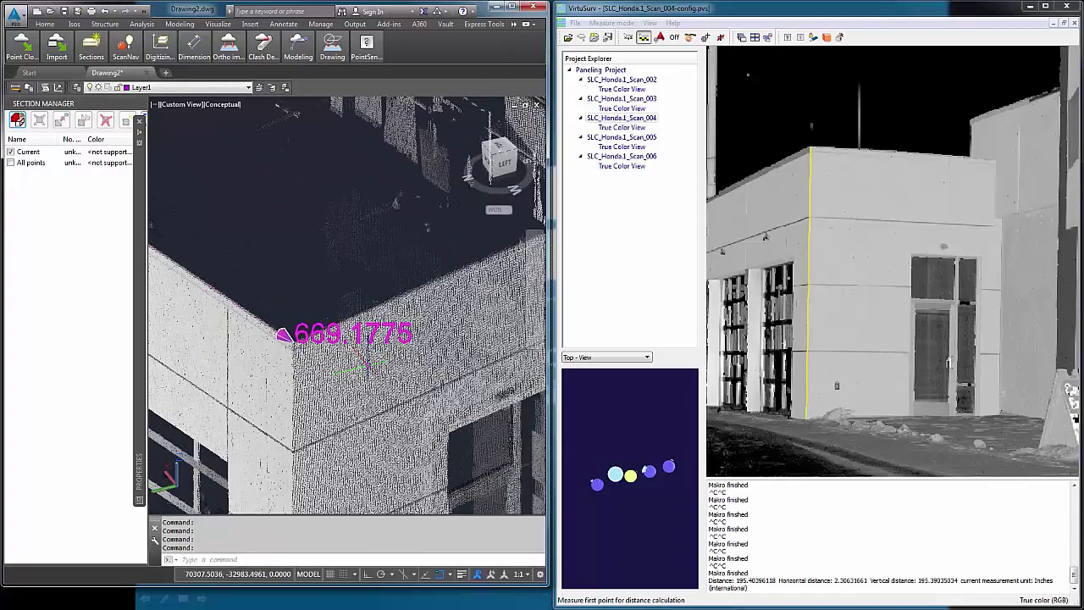
middle_drag(342, 309, 286, 287)
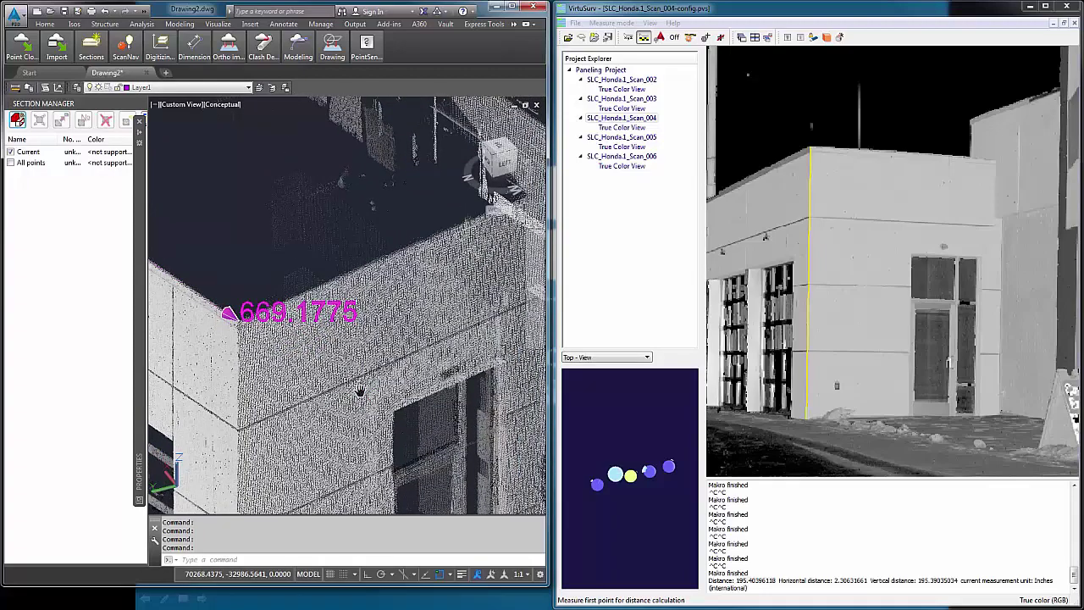
middle_drag(355, 392, 311, 326)
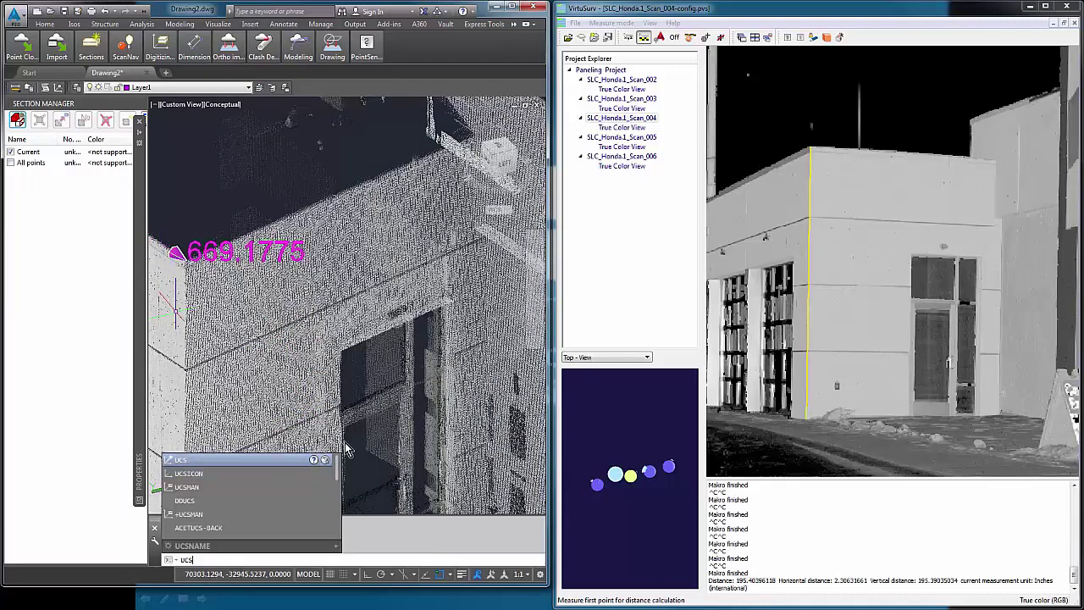
key(Escape)
click(161, 44)
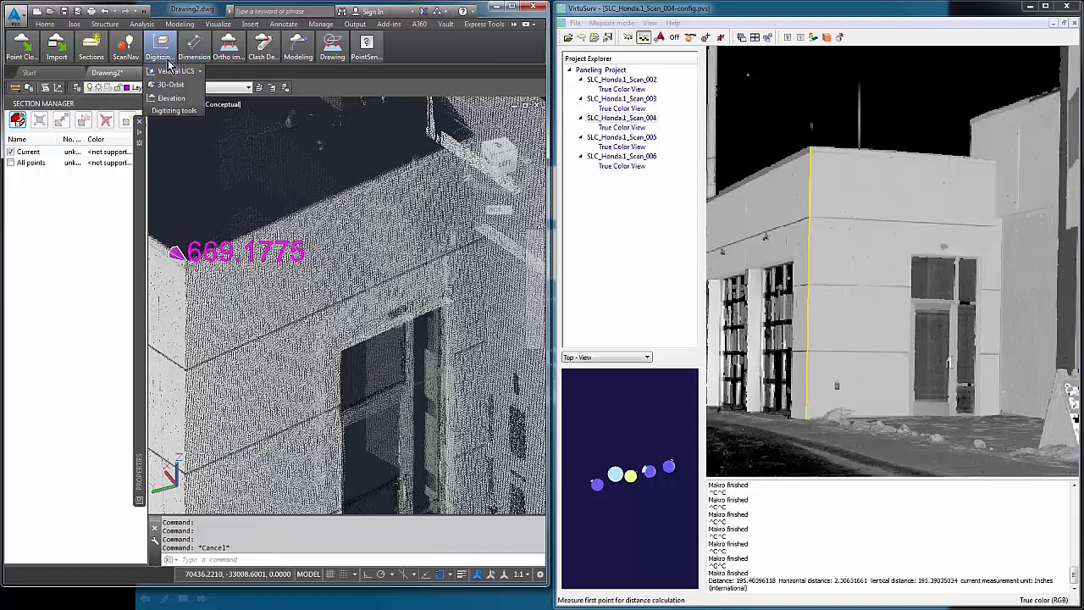
click(174, 71)
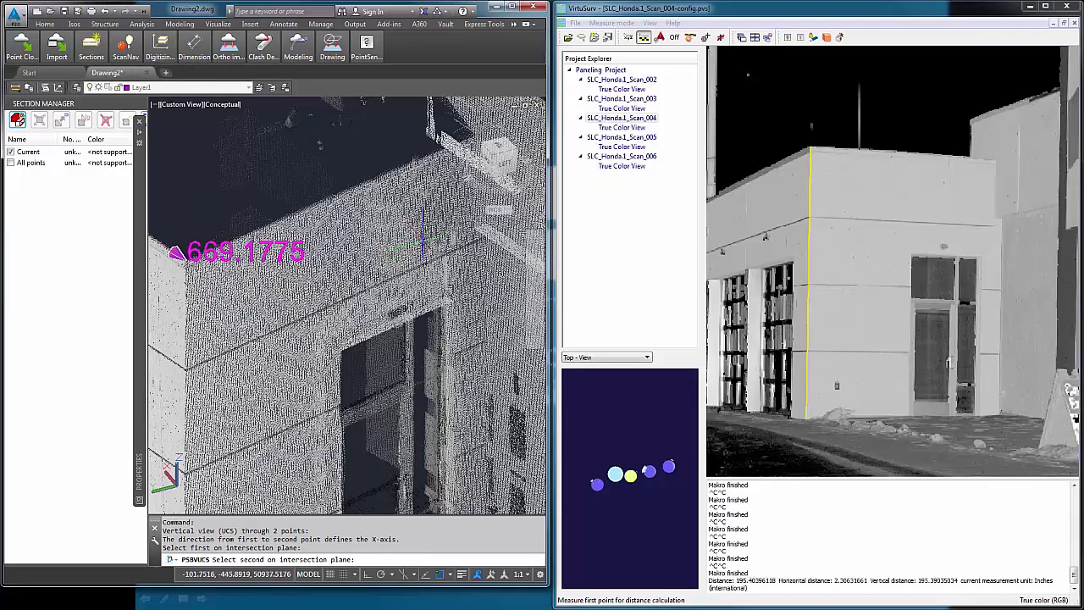
key(Return)
Step: Start a linear dimension at the door-side wall's top corner, next to the existing 3D dimension label
middle_drag(349, 395, 367, 447)
scroll(369, 448, up, 10)
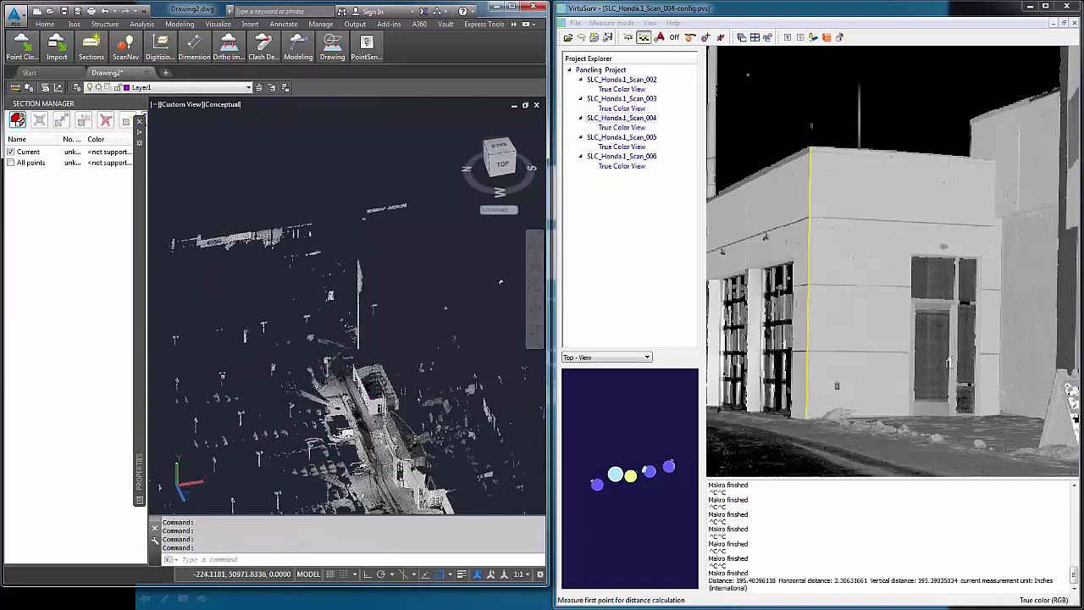
shift+middle_drag(355, 373, 330, 354)
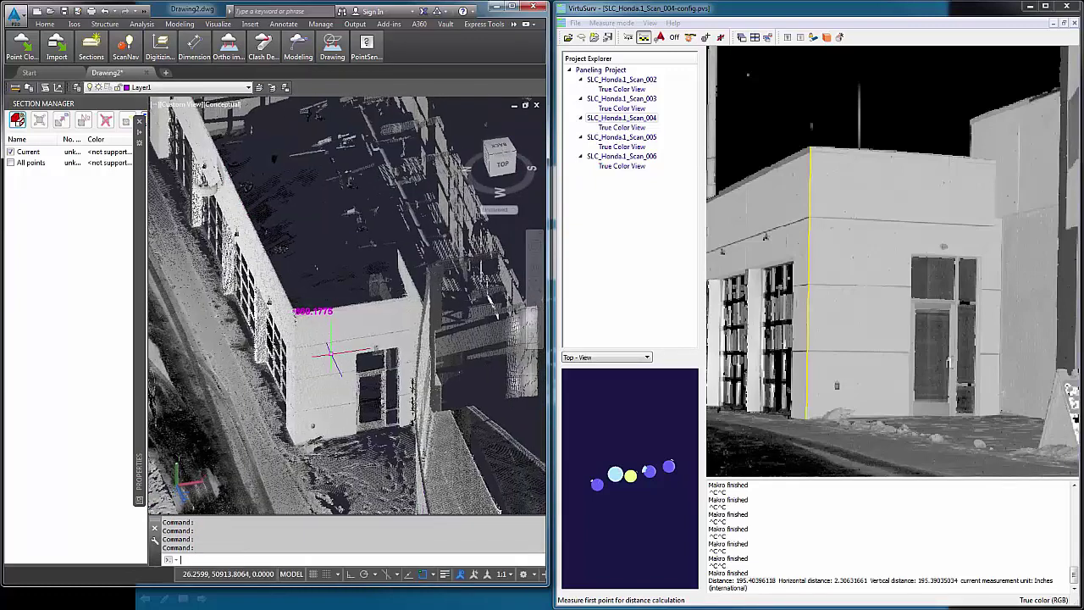
key(Return)
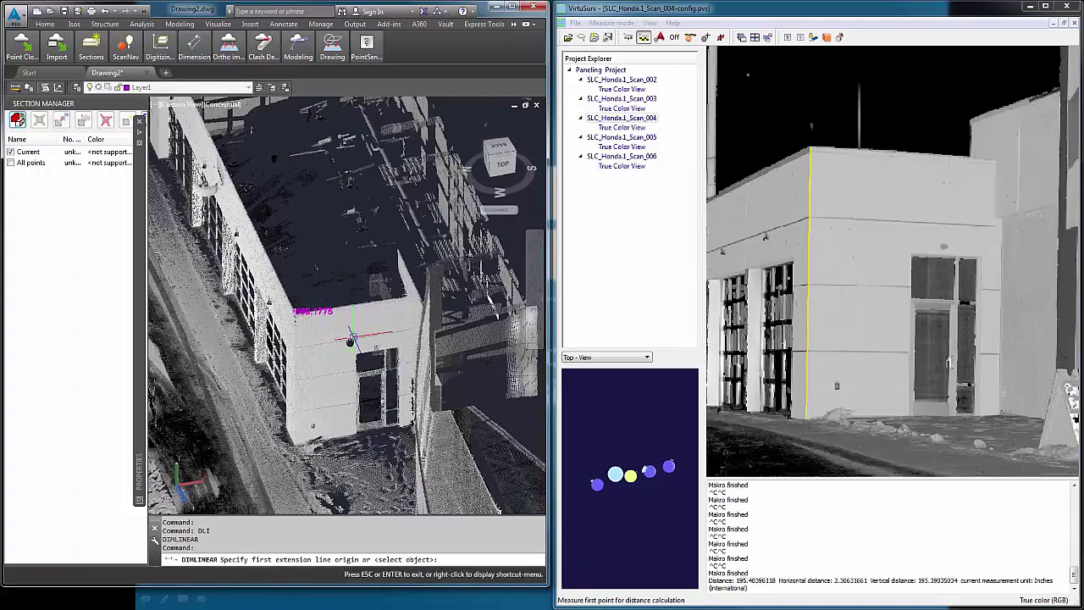
shift+middle_drag(363, 339, 241, 312)
scroll(242, 313, up, 5)
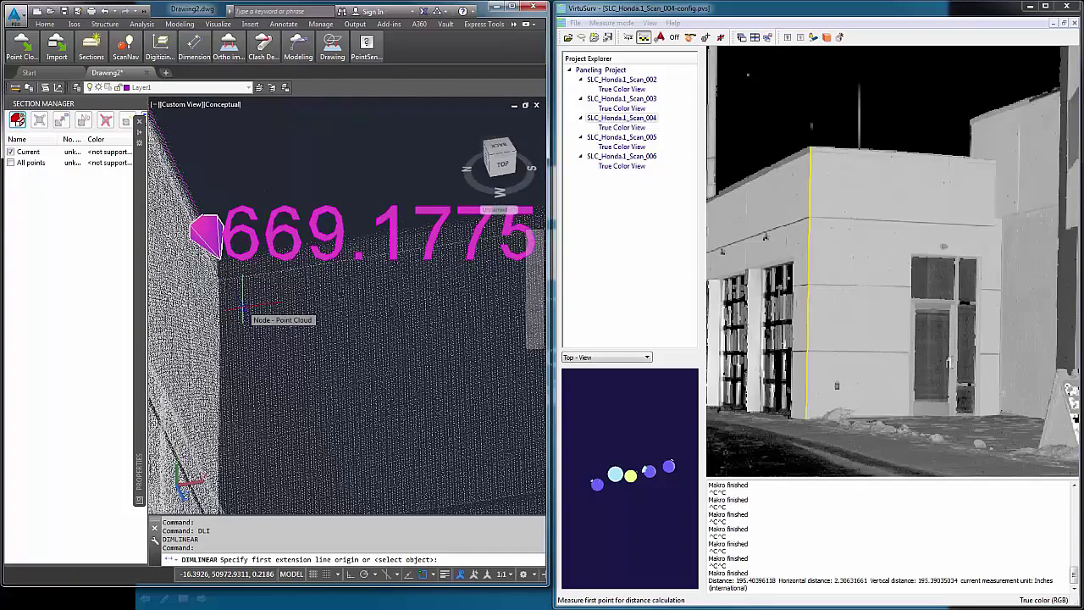
click(218, 254)
Step: Set the linear dimension's second origin at the opposite end of the wall's top edge and place its line just above the roofline
scroll(242, 299, down, 3)
middle_drag(479, 261, 239, 271)
scroll(326, 289, up, 3)
click(298, 280)
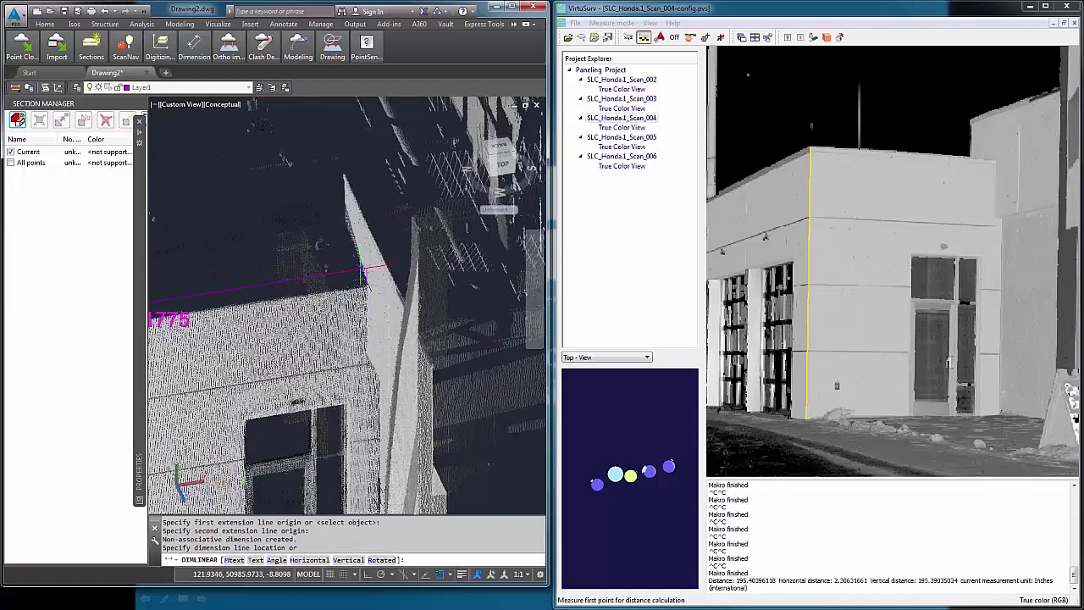
click(372, 270)
scroll(214, 284, up, 3)
scroll(258, 293, down, 5)
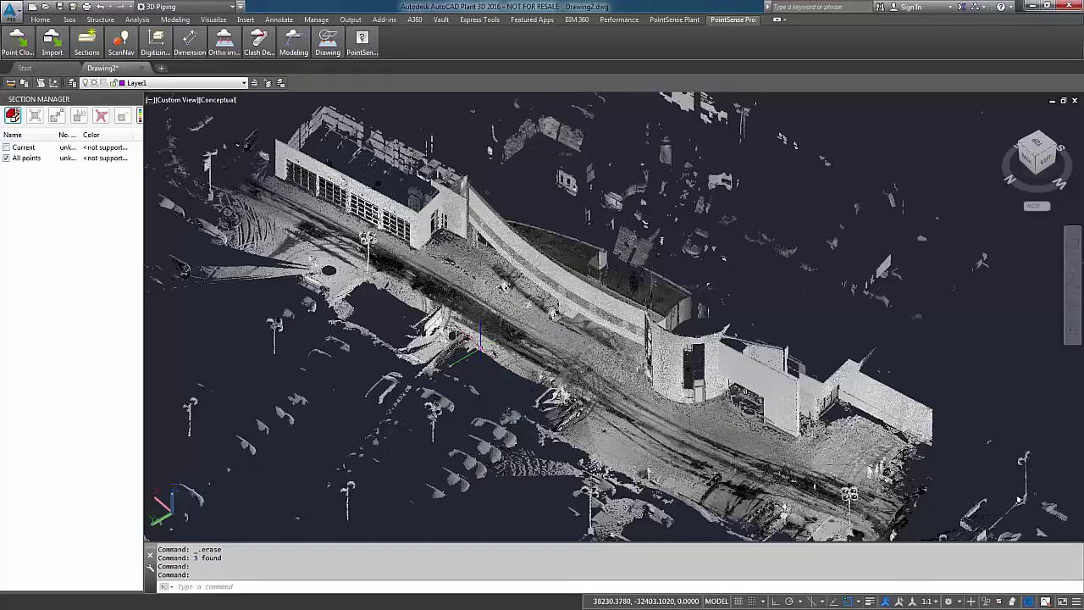
Step: With all points displayed in plan view, clip the point cloud to a rectangle around the garage front, keeping the points inside
middle_drag(479, 348, 507, 374)
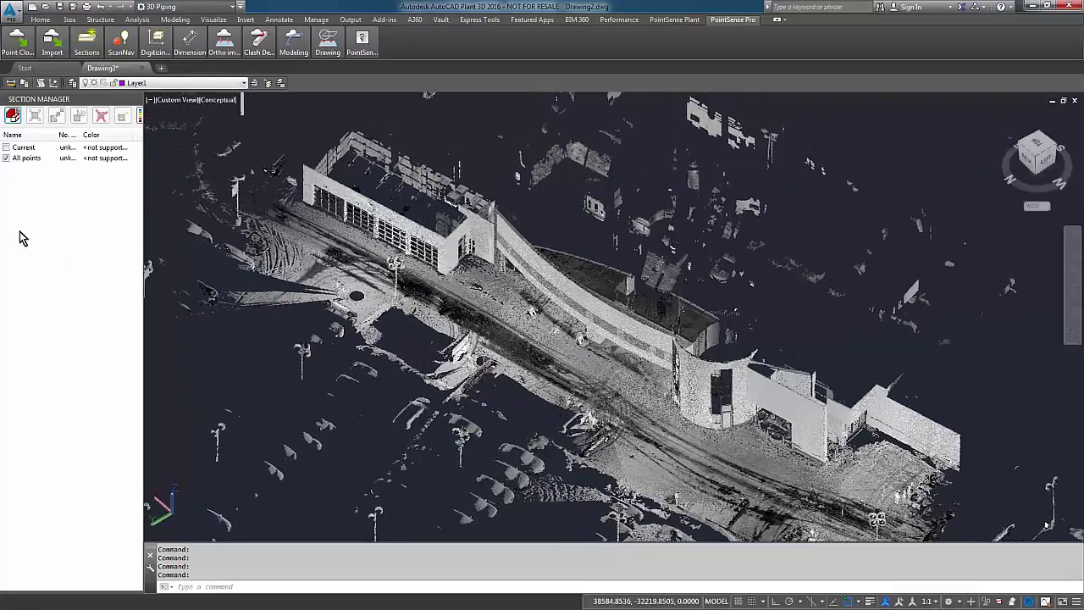
click(6, 160)
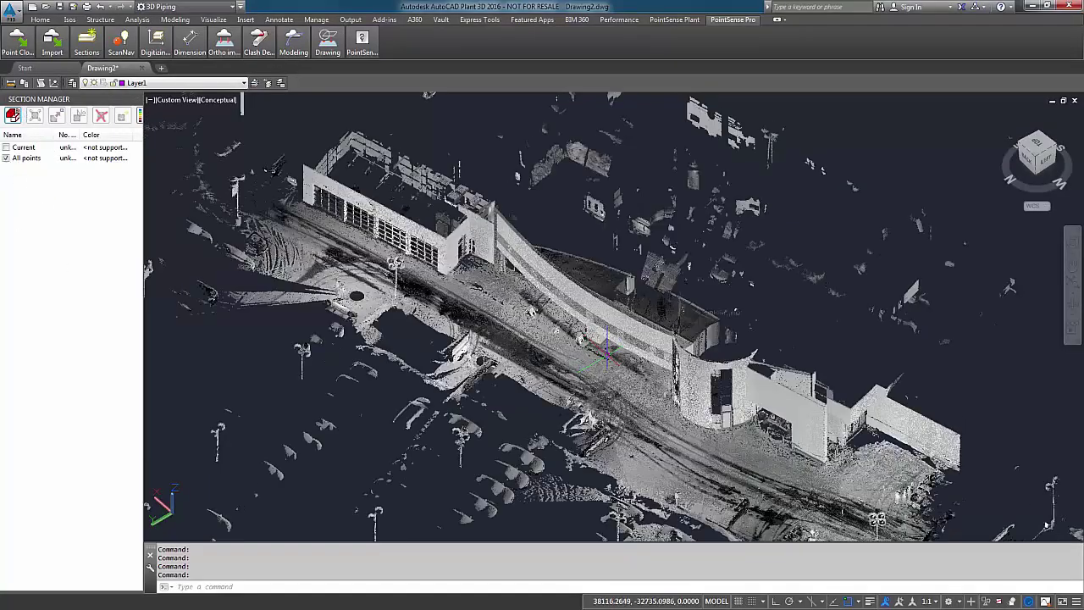
shift+middle_drag(601, 347, 686, 486)
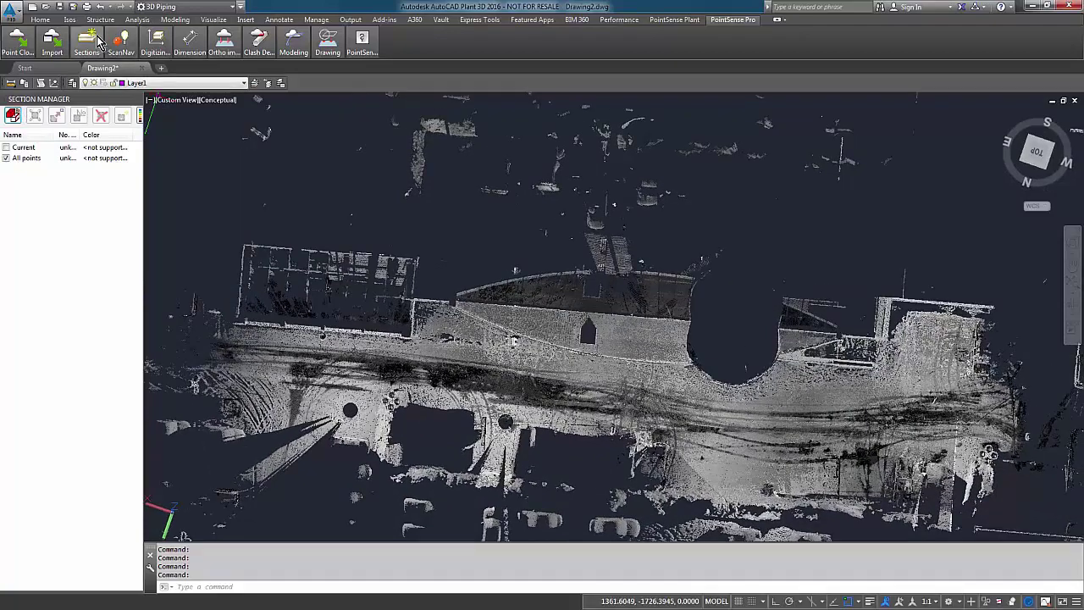
mouse_move(87, 42)
click(142, 69)
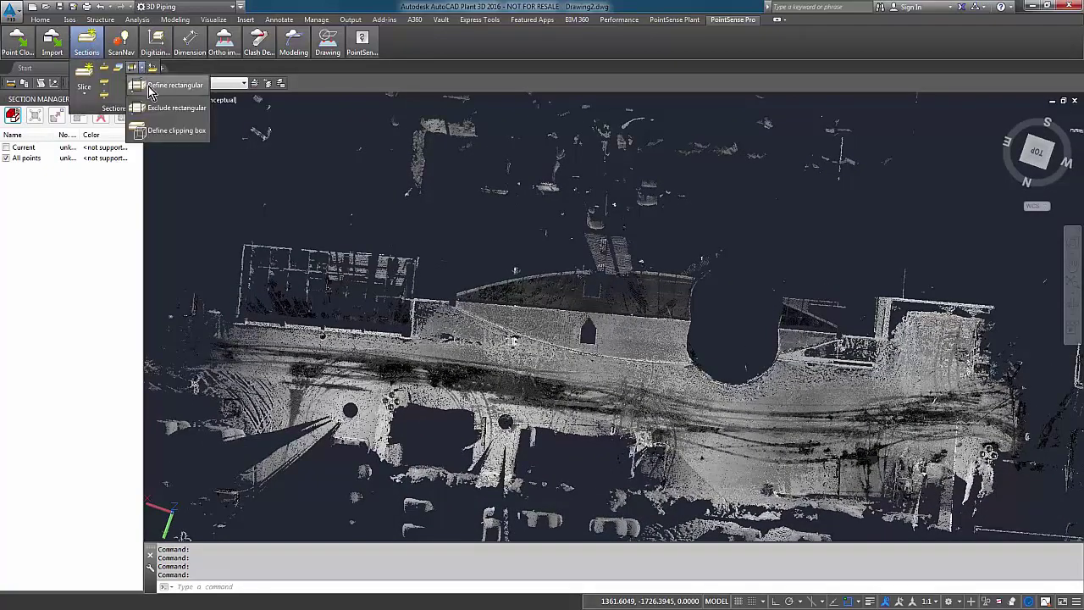
click(150, 89)
click(222, 275)
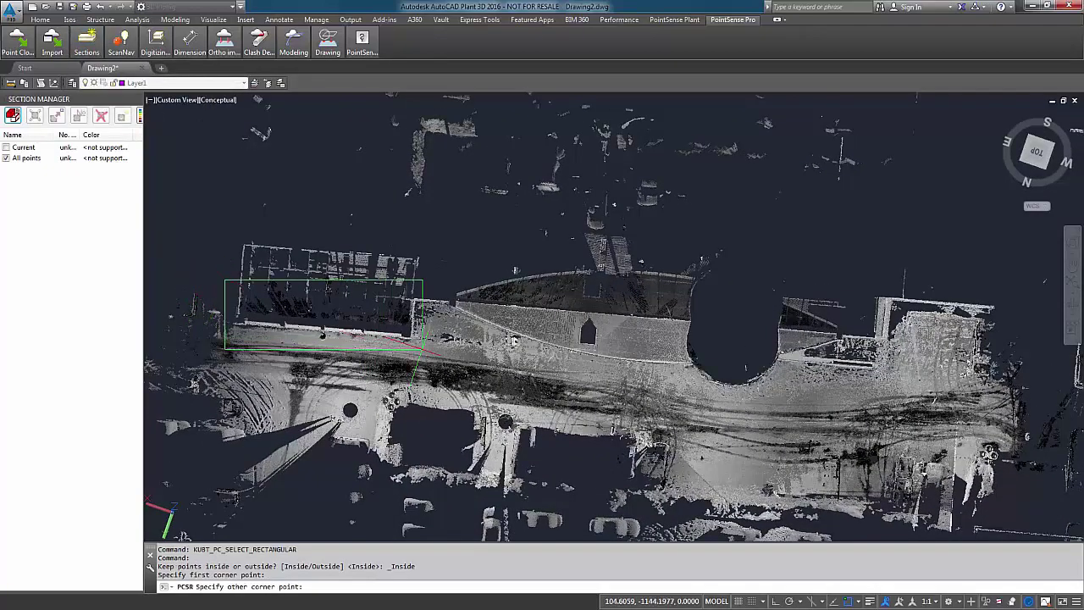
click(423, 346)
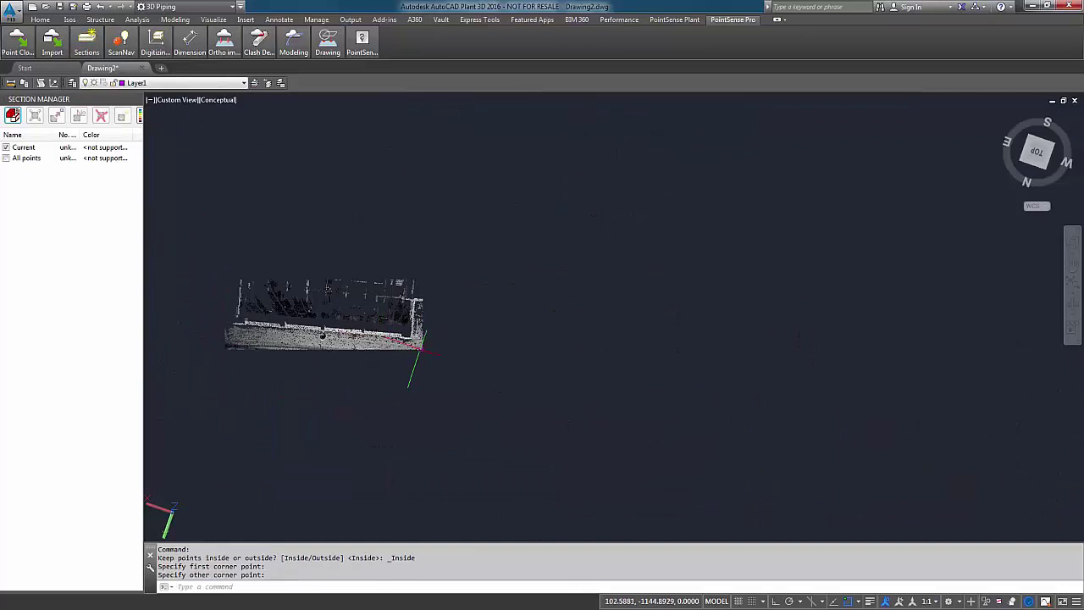
Step: Rename the current point cloud section as garage
right_click(27, 150)
click(59, 193)
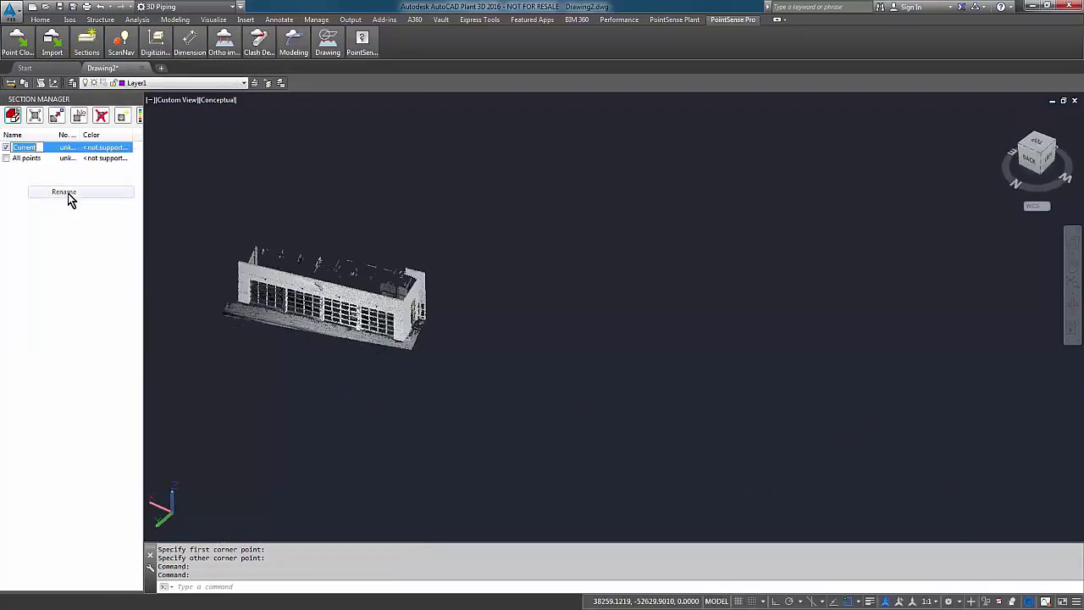
text(garage)
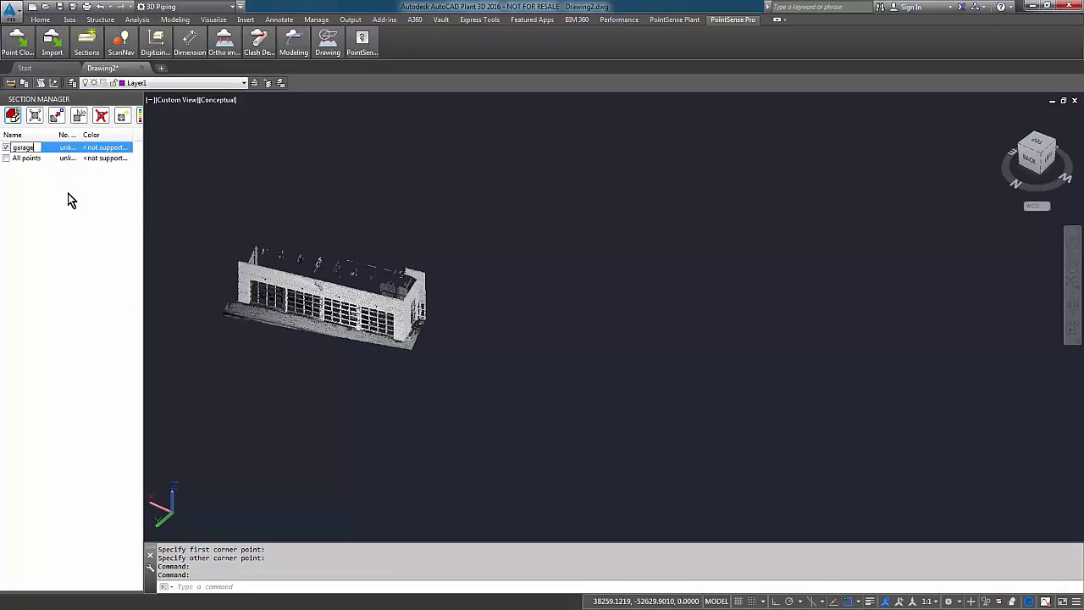
key(Return)
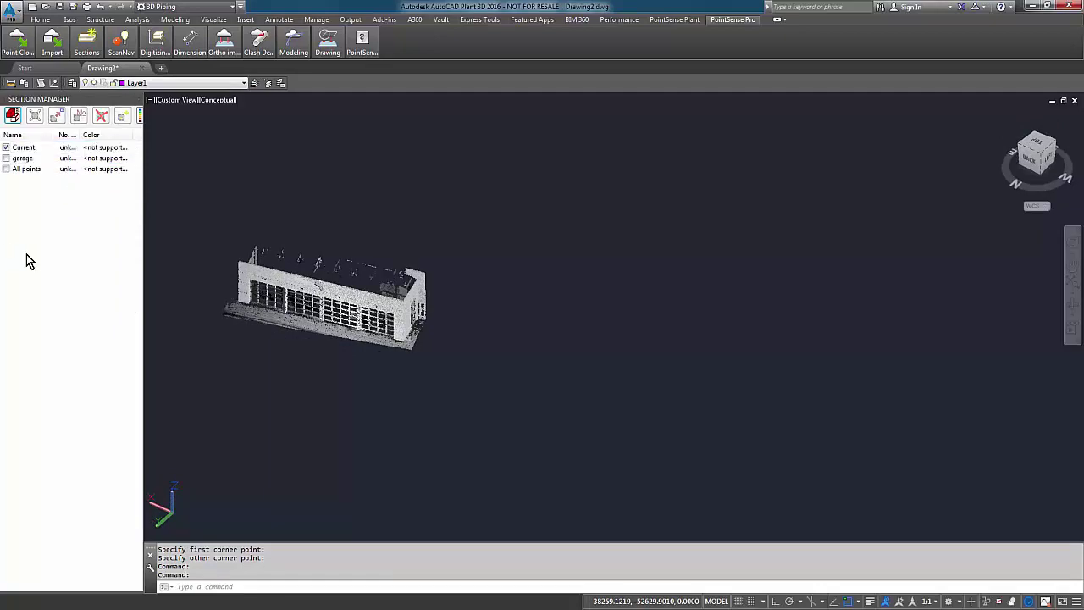
Step: Display all points and clip the cloud to a three-point circle around the rounded atrium front, keeping the points inside
click(6, 168)
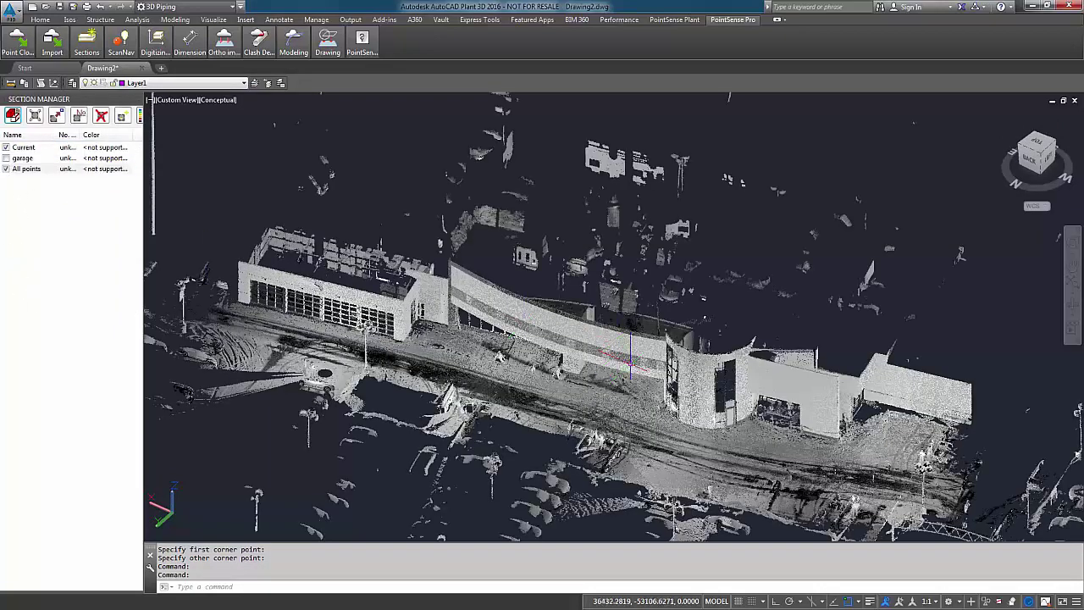
shift+middle_drag(635, 356, 767, 427)
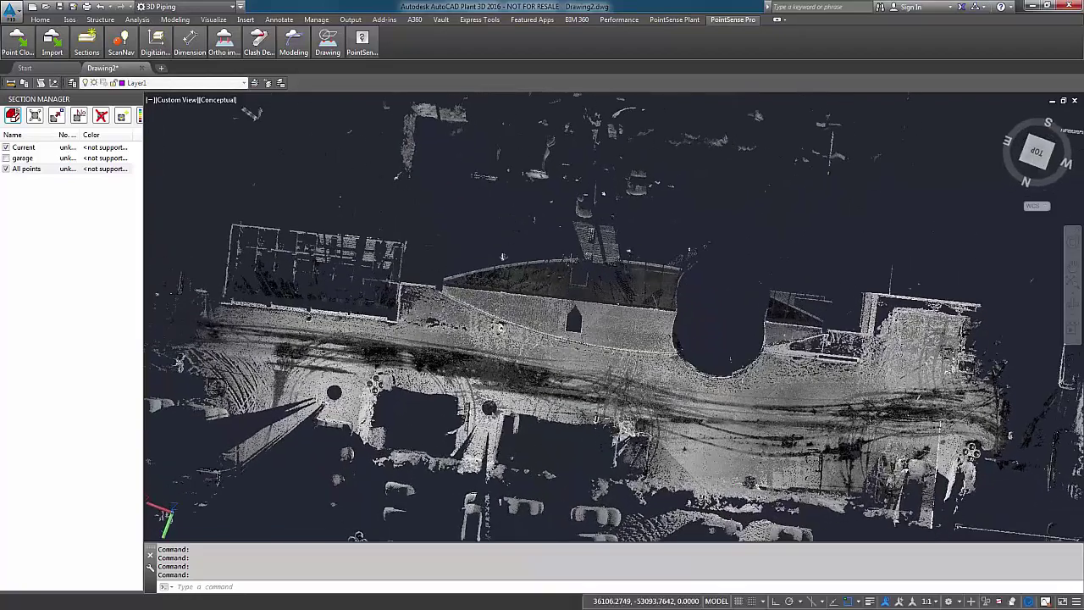
mouse_move(87, 42)
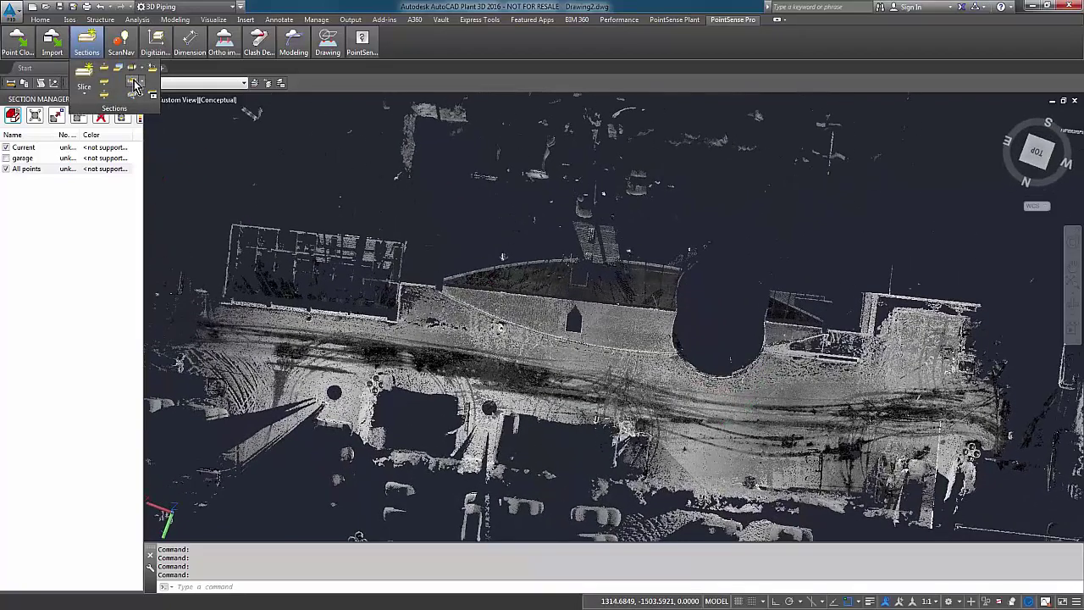
click(144, 83)
click(154, 104)
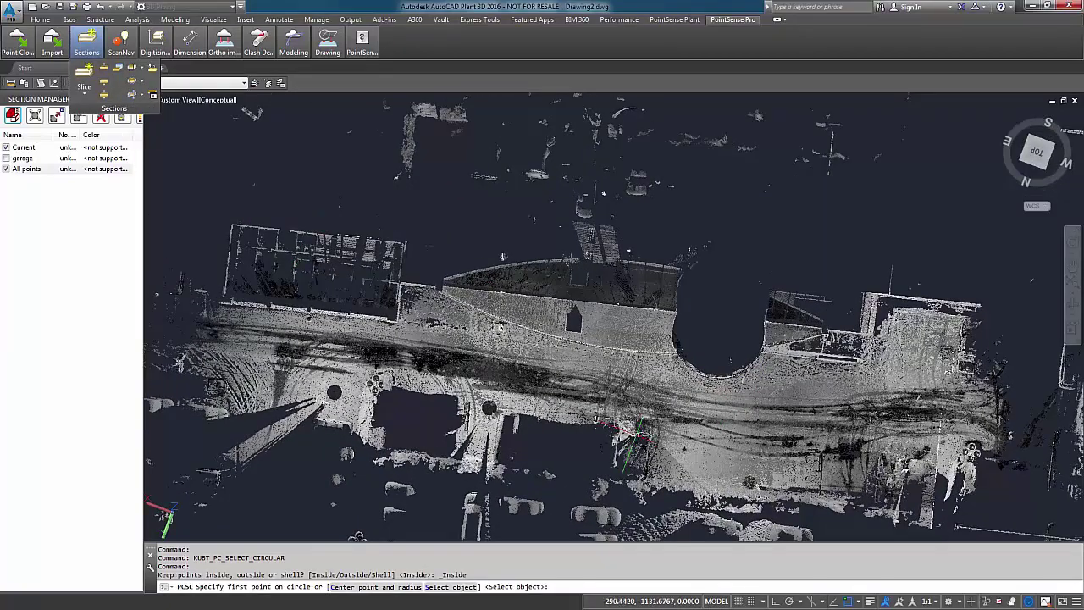
scroll(669, 345, up, 4)
click(670, 304)
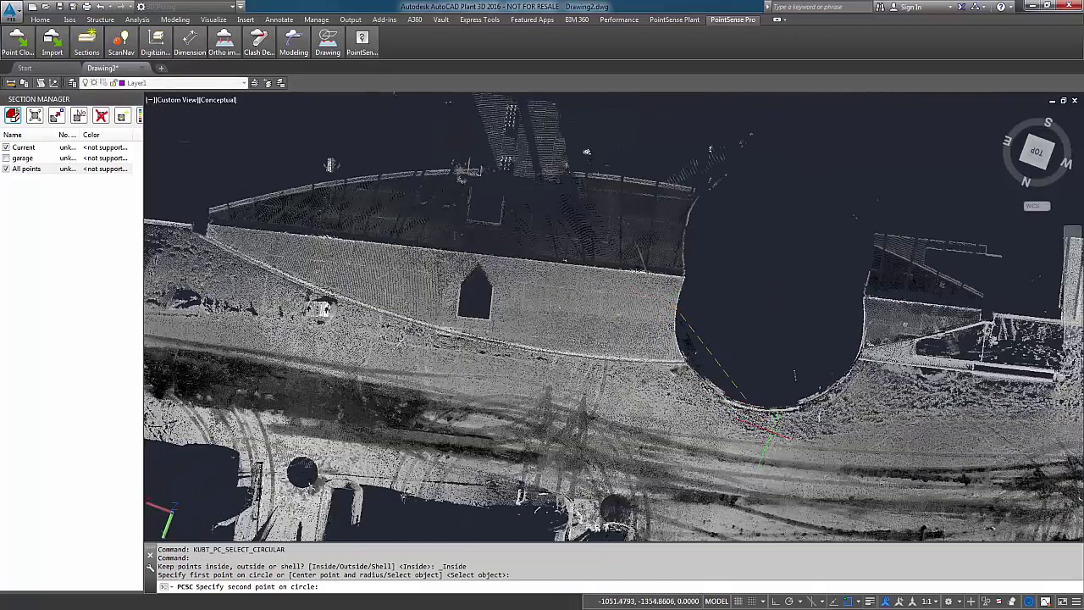
click(735, 422)
click(849, 394)
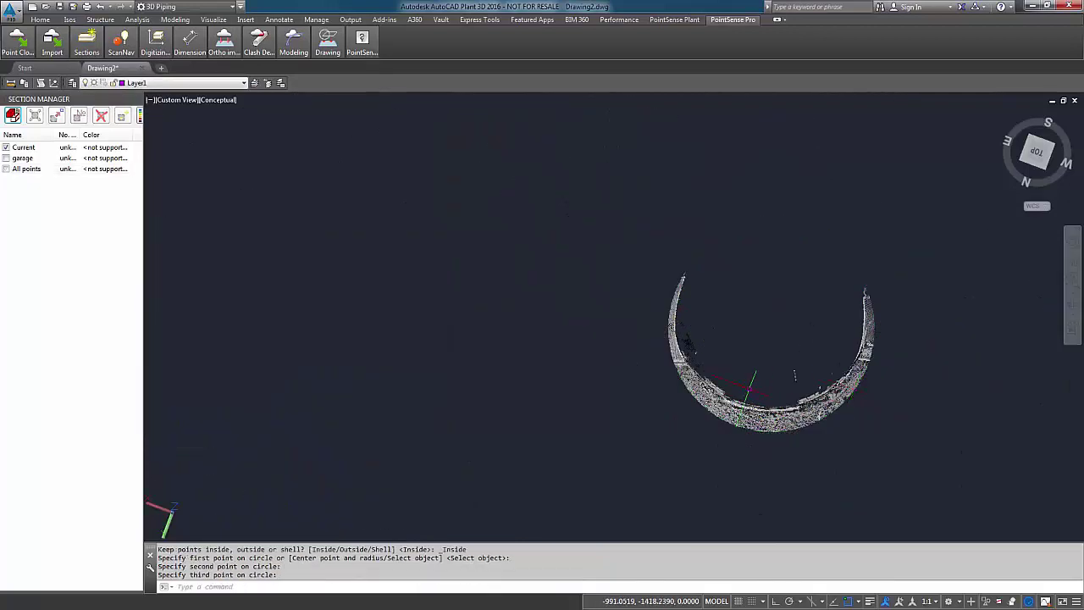
shift+middle_drag(750, 376, 677, 339)
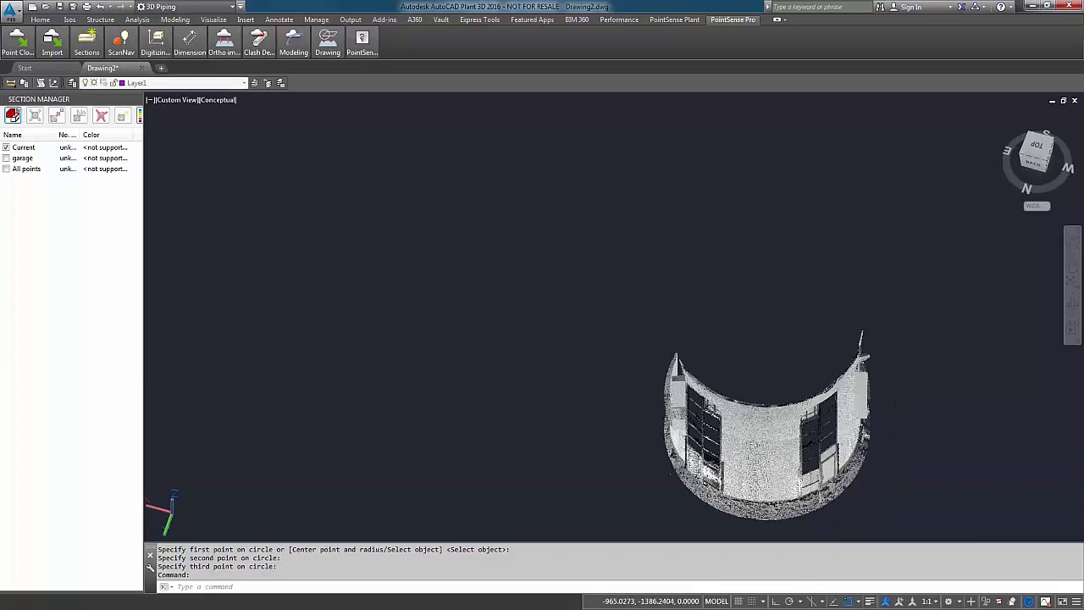
Step: Rename the current circular section as atrium
right_click(28, 148)
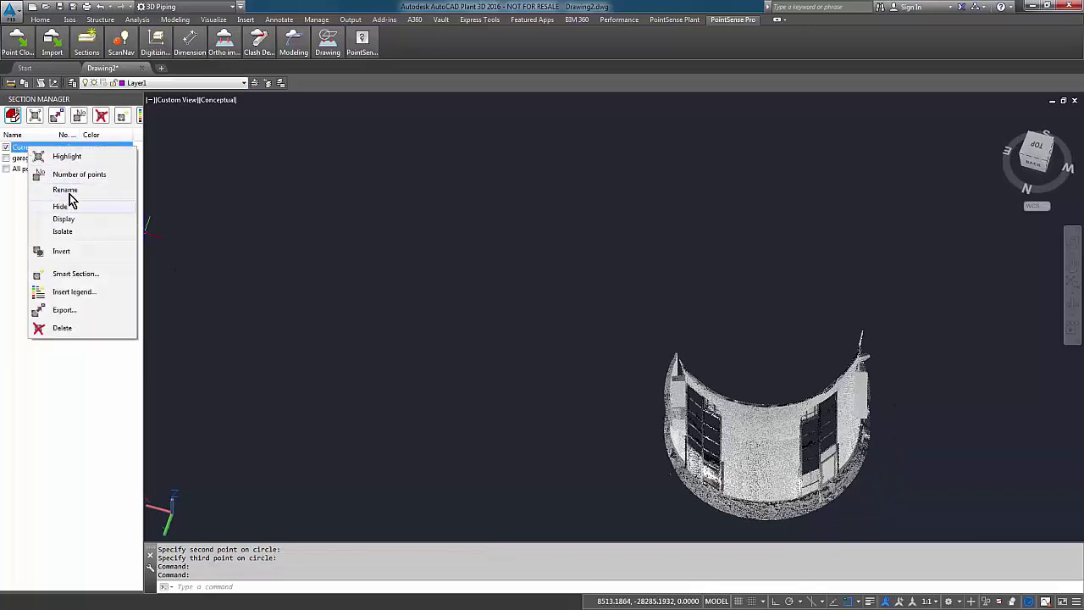
click(70, 197)
text(atriu)
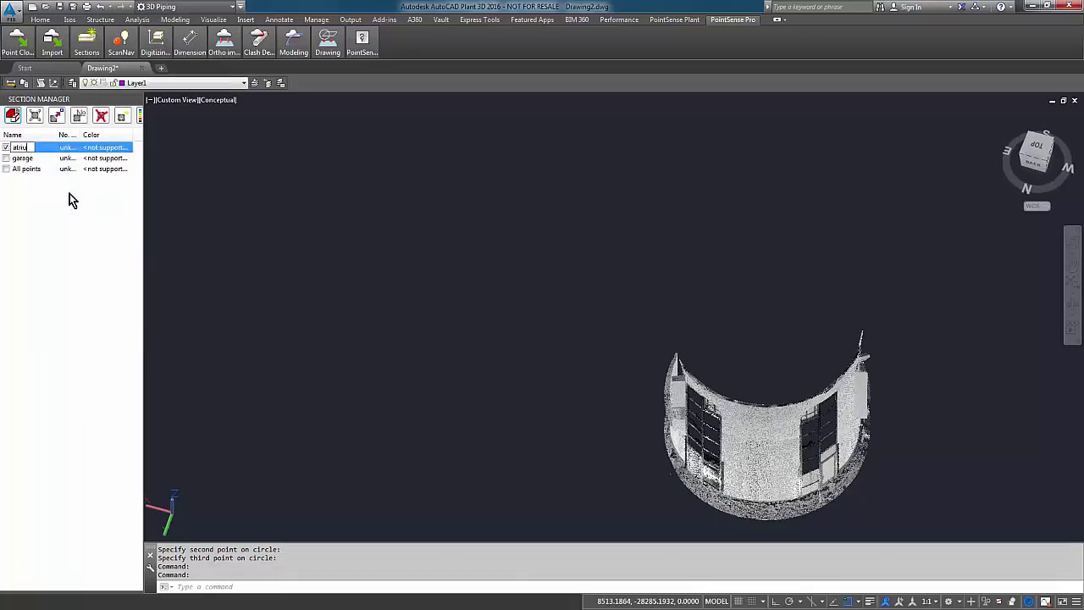
text(m)
key(Return)
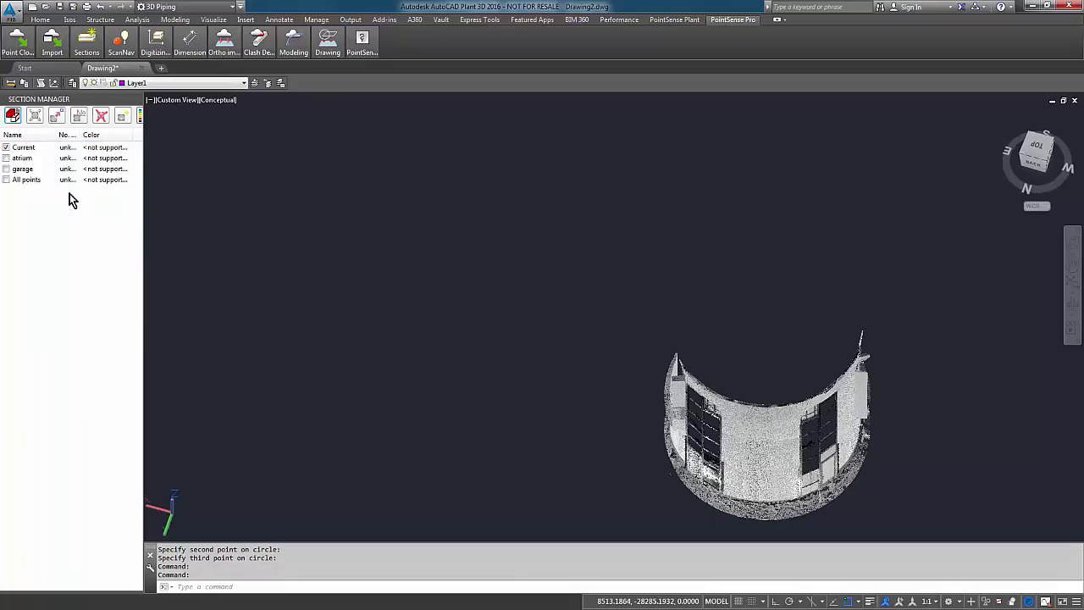
Step: Display all points again and clip the cloud with a closed polygon around the atrium's window column nearest the curved facade
click(6, 179)
middle_drag(769, 515, 666, 288)
scroll(673, 335, down, 5)
scroll(682, 348, up, 6)
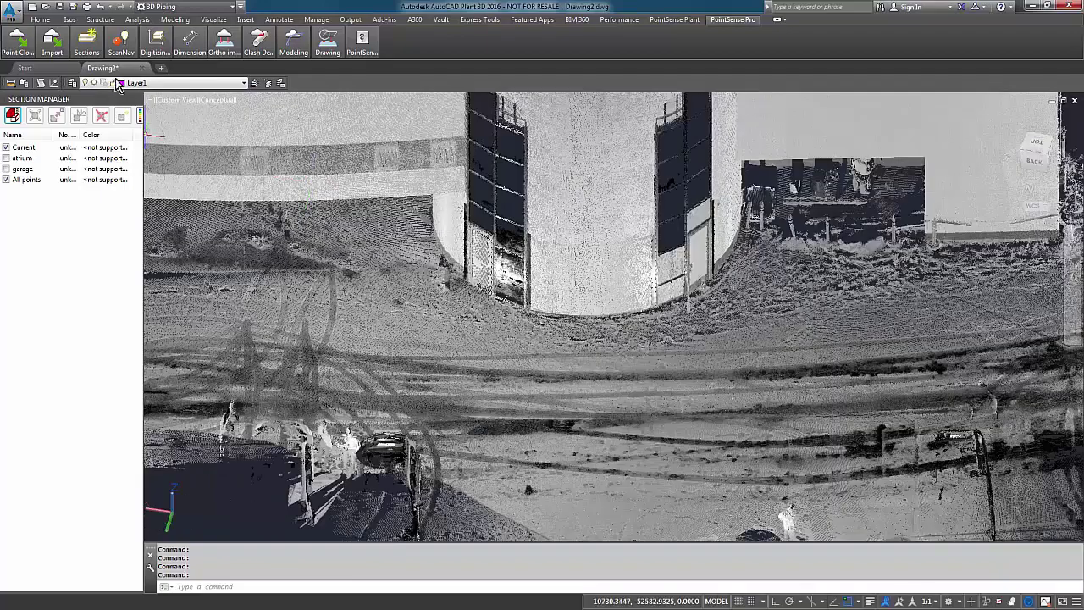
click(87, 43)
click(144, 96)
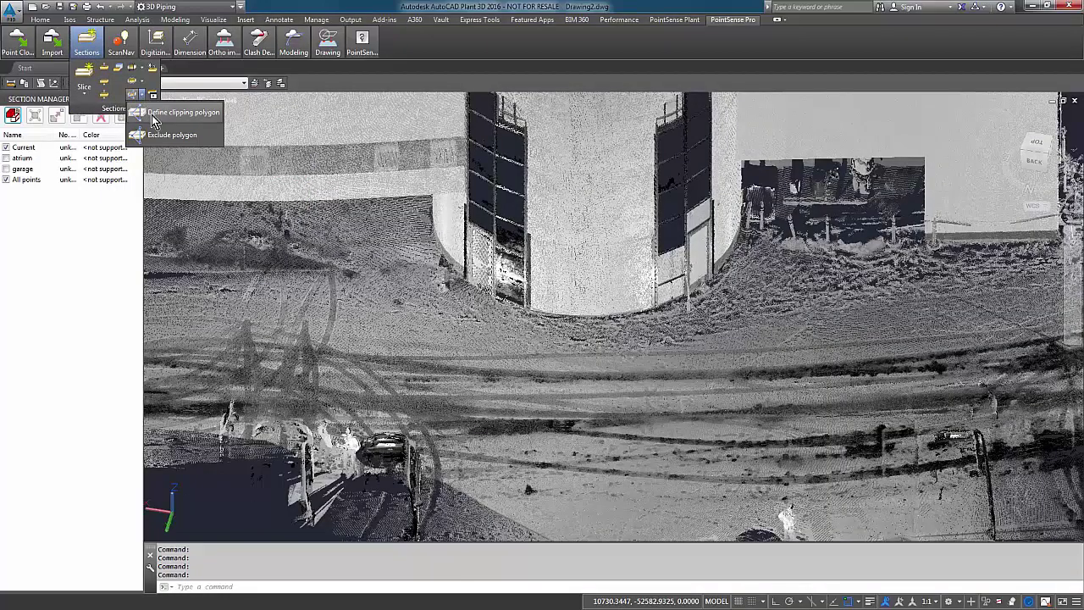
click(194, 116)
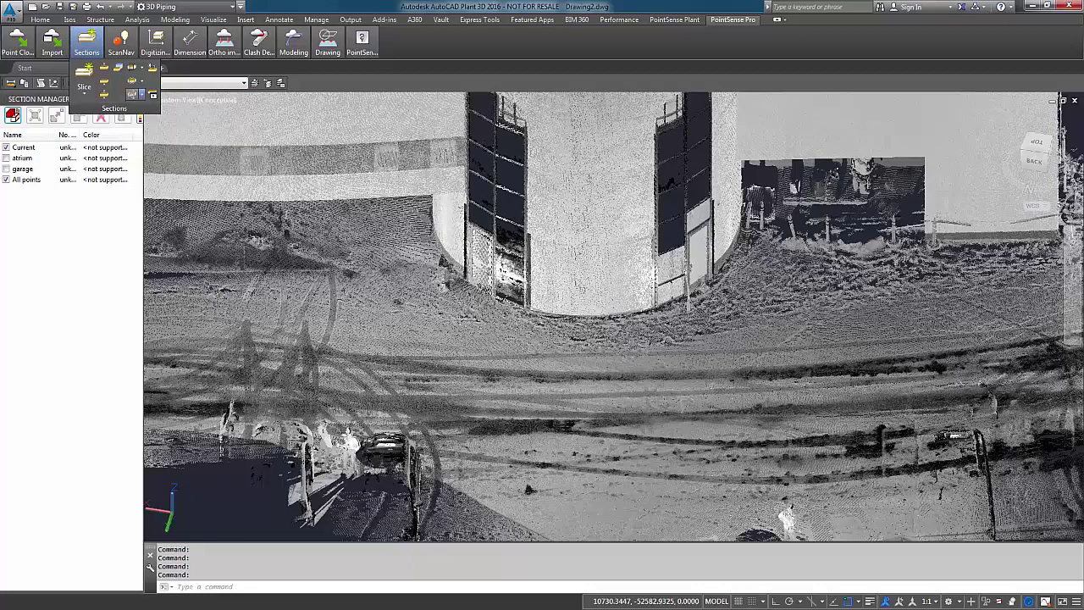
scroll(518, 462, down, 3)
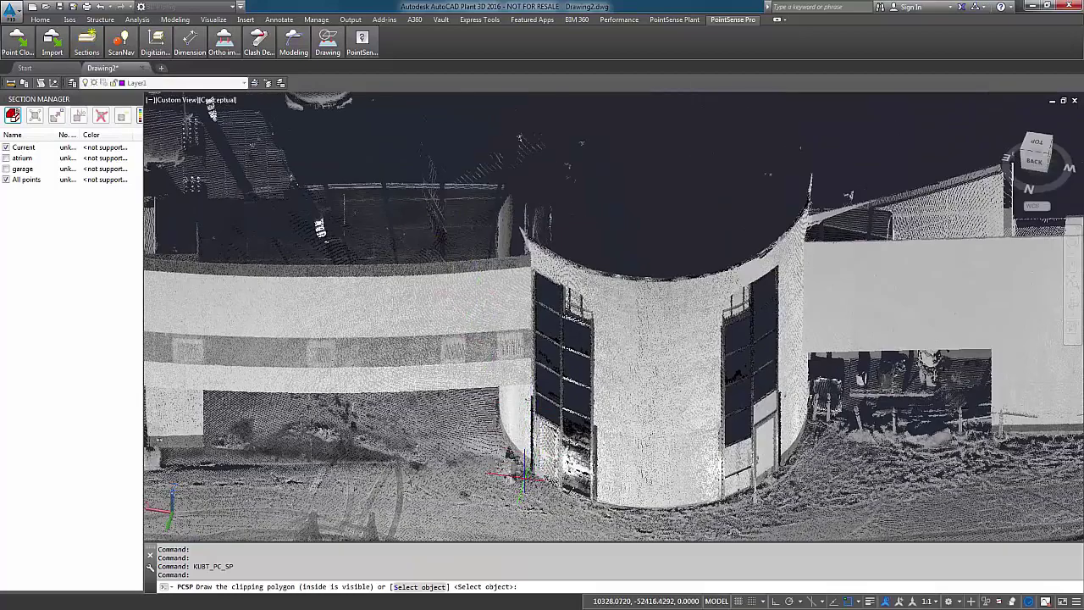
click(522, 464)
click(527, 257)
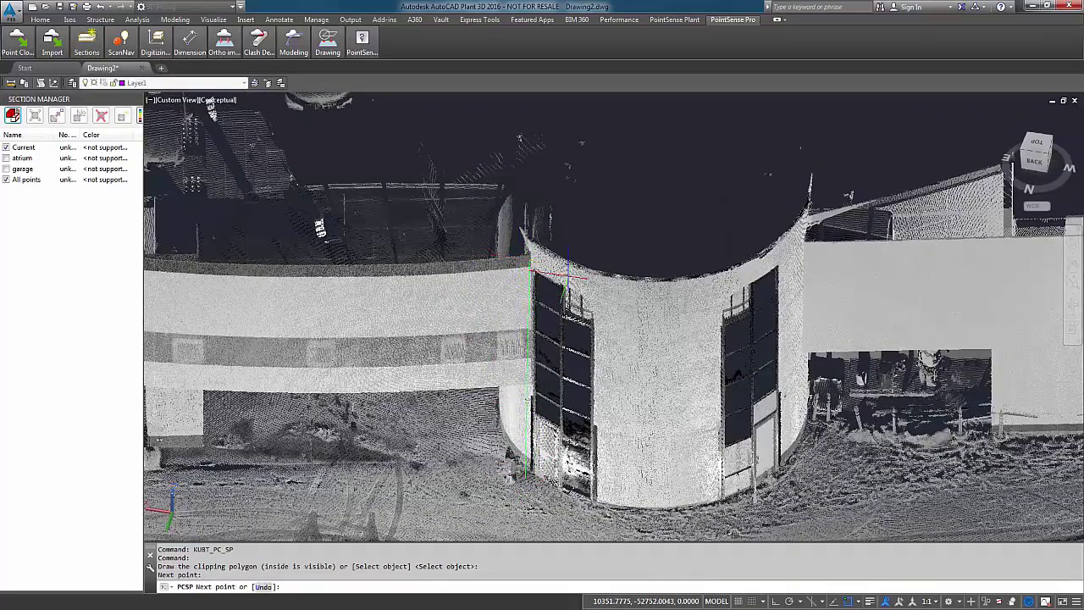
click(565, 279)
click(610, 304)
click(609, 332)
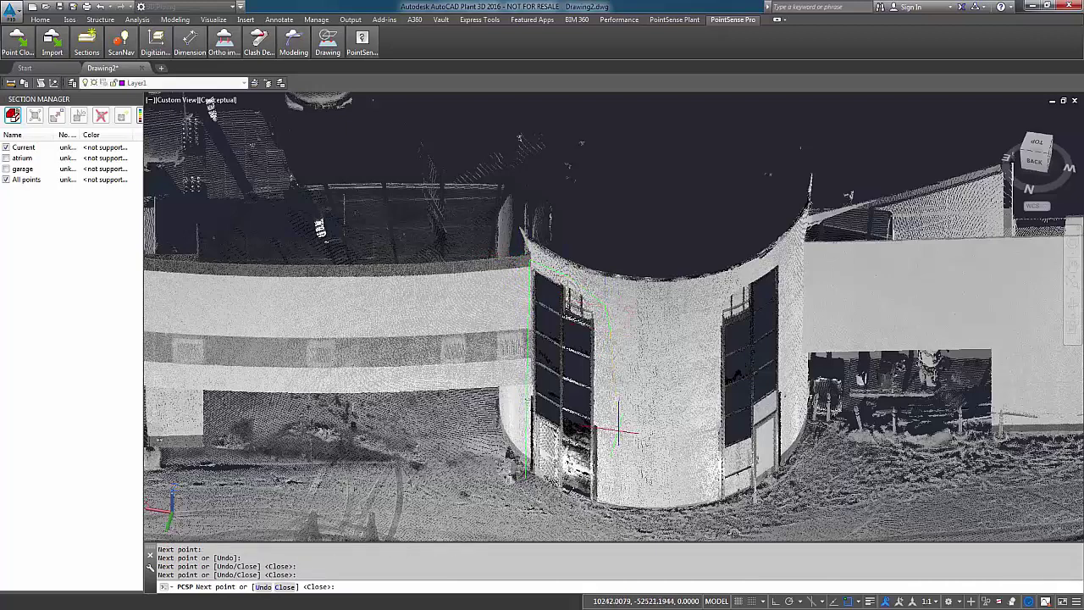
click(614, 449)
click(602, 516)
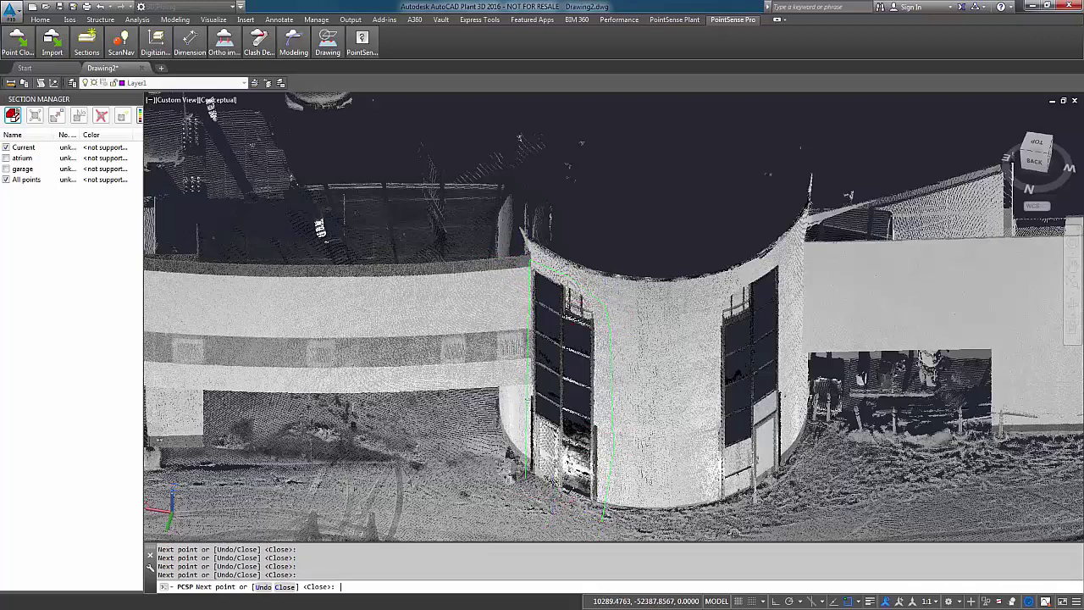
key(Return)
shift+middle_drag(639, 411, 668, 382)
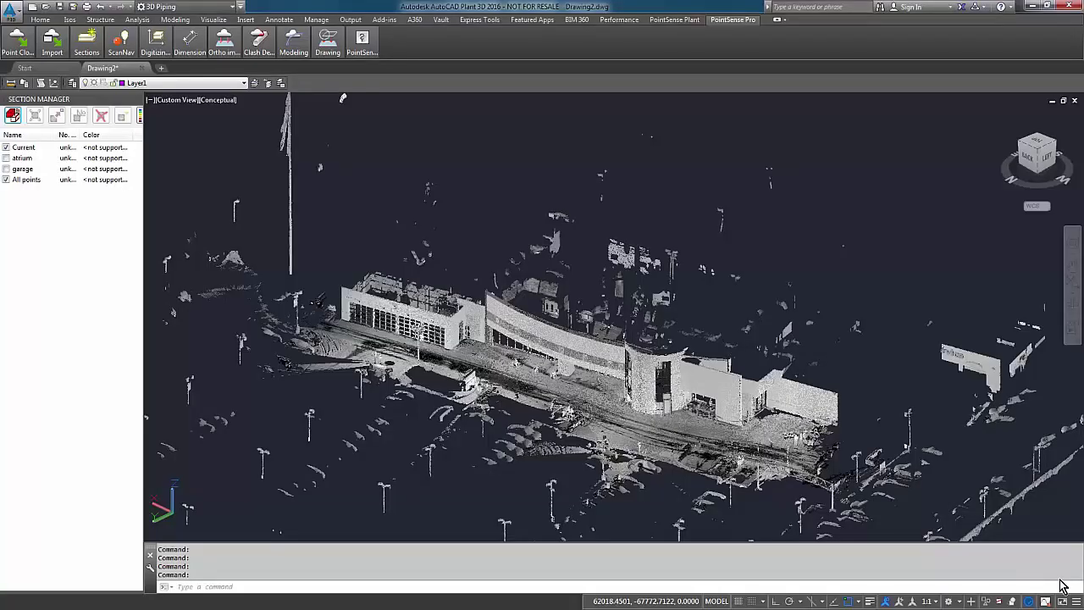
Step: Define a thin horizontal slice of the point cloud through the curved facade wall, parallel to the UCS XY plane
scroll(518, 330, up, 5)
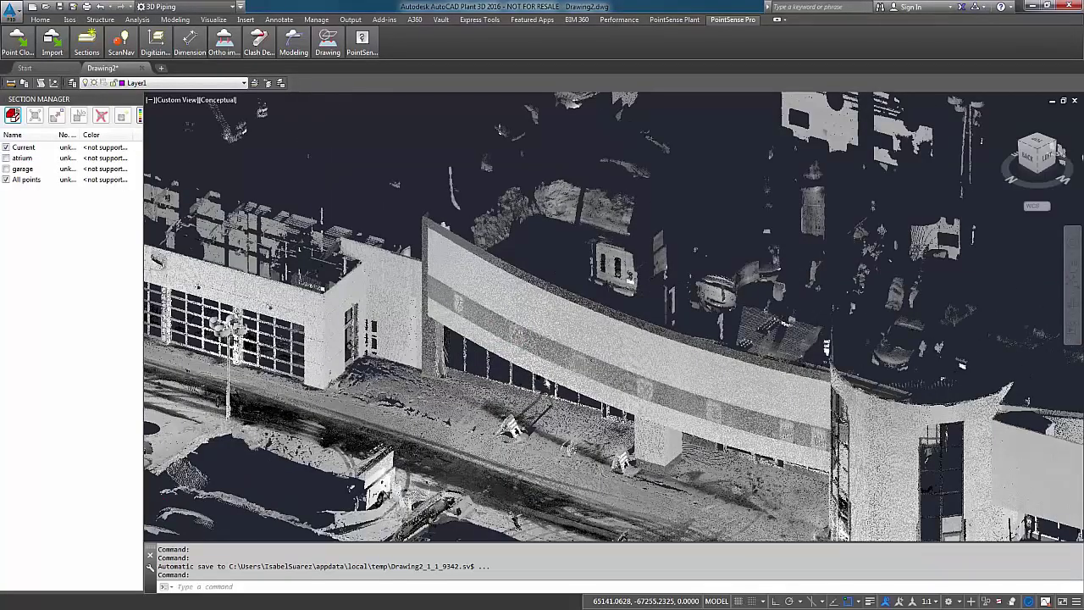
scroll(518, 330, up, 2)
click(87, 42)
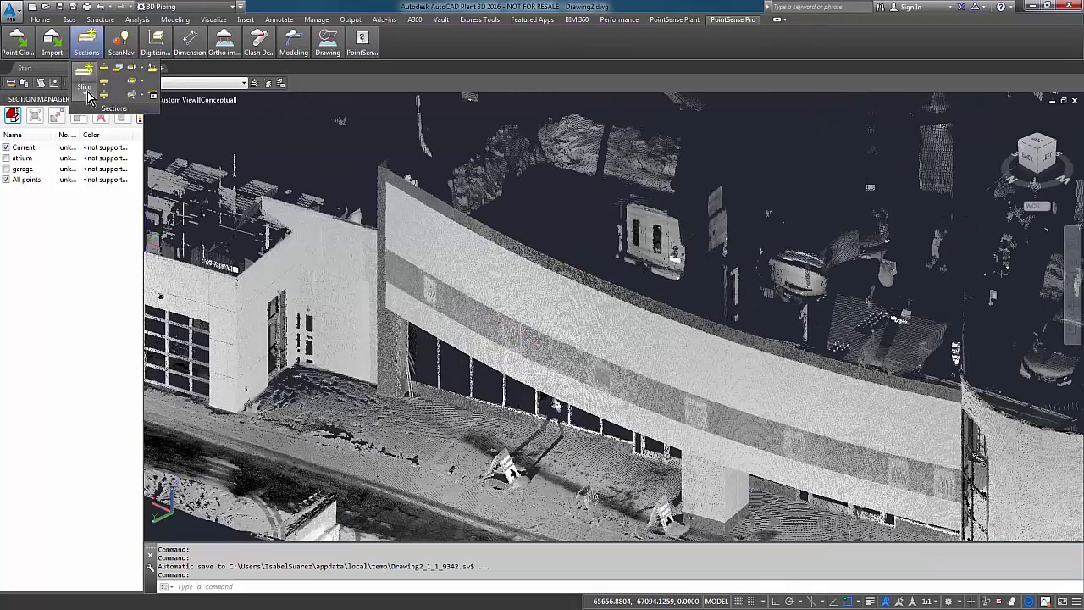
click(84, 91)
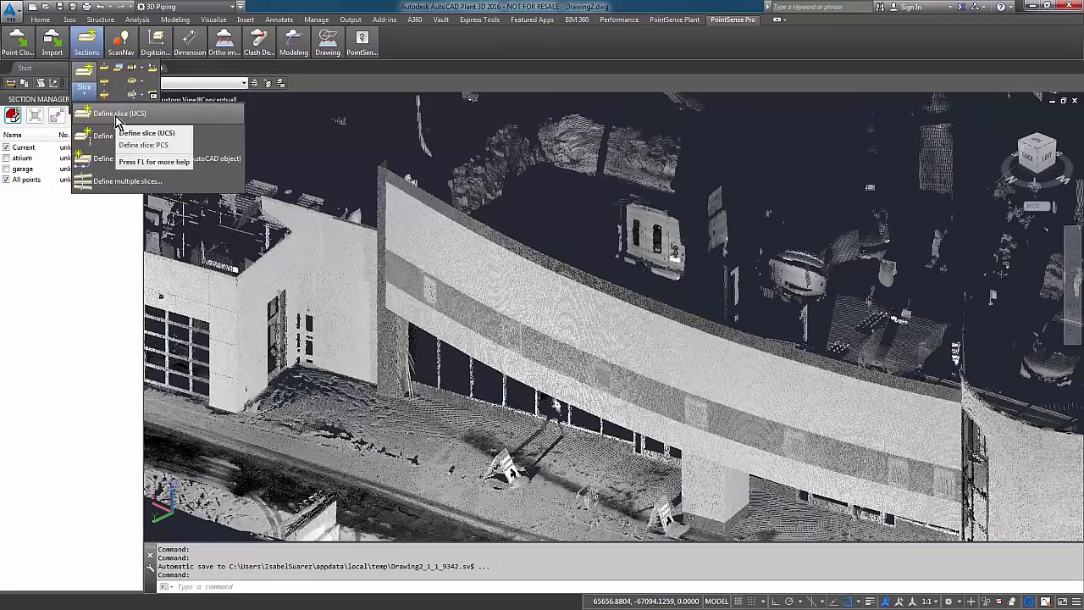
click(117, 117)
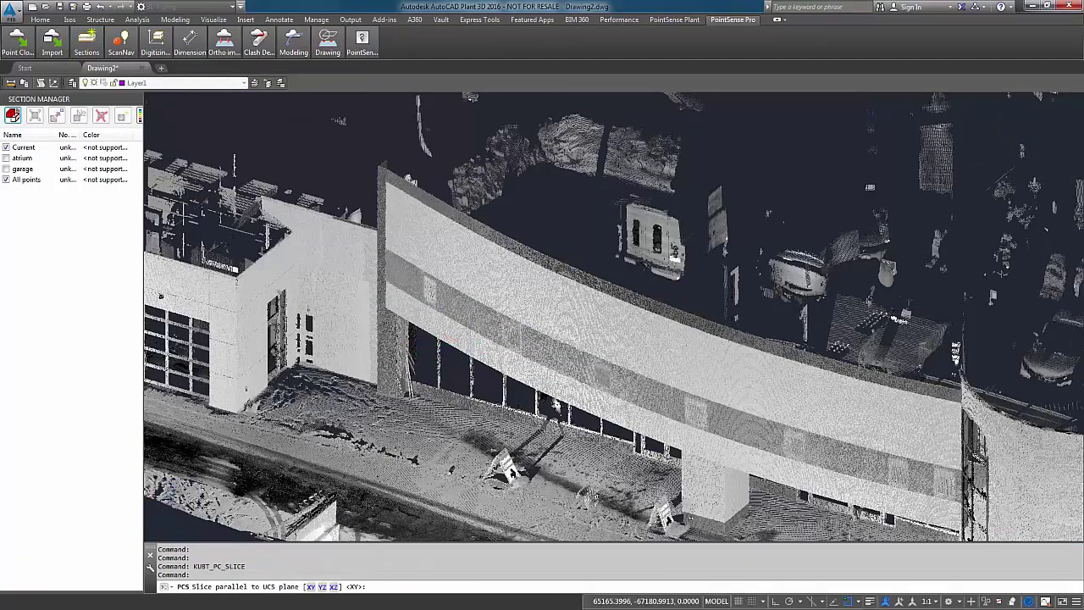
click(310, 586)
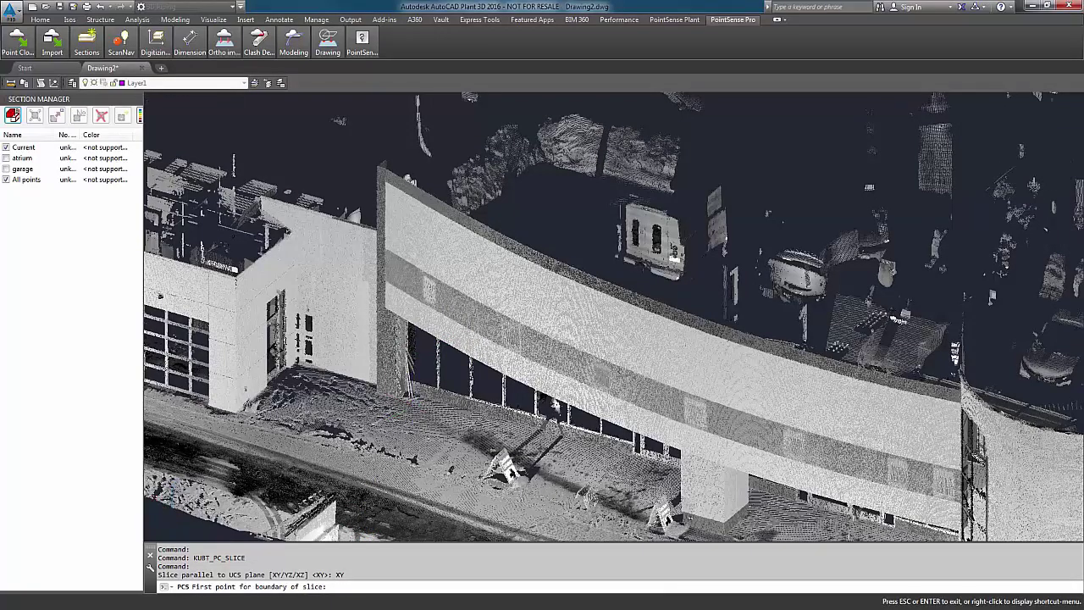
scroll(407, 339, up, 4)
click(443, 295)
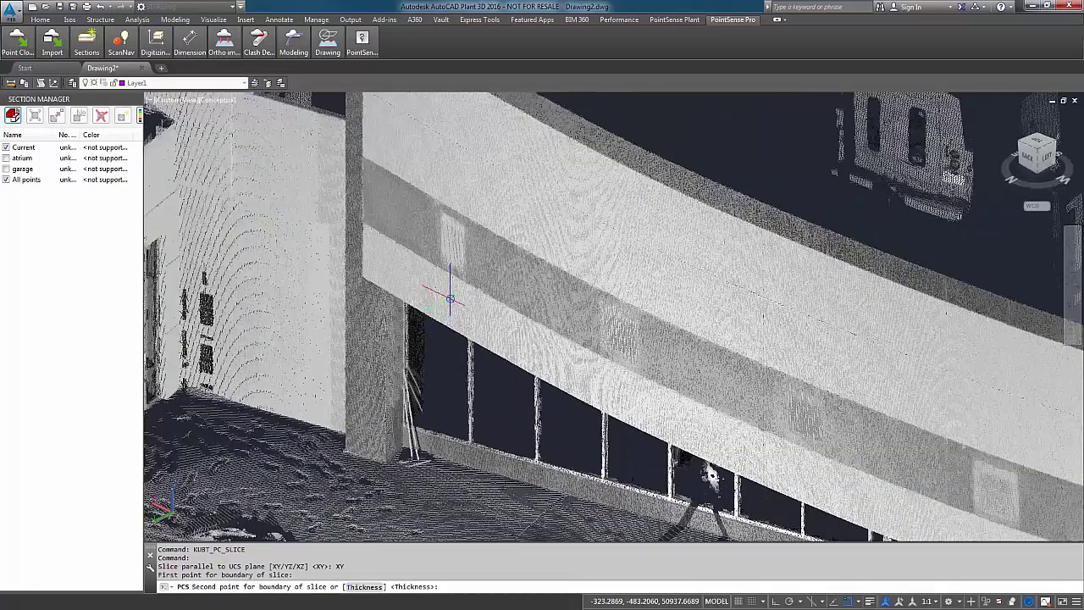
Step: View the slice from the top and at an angle to examine the facade outline in plan
click(1038, 144)
middle_drag(812, 361, 692, 382)
middle_click(677, 392)
middle_click(678, 392)
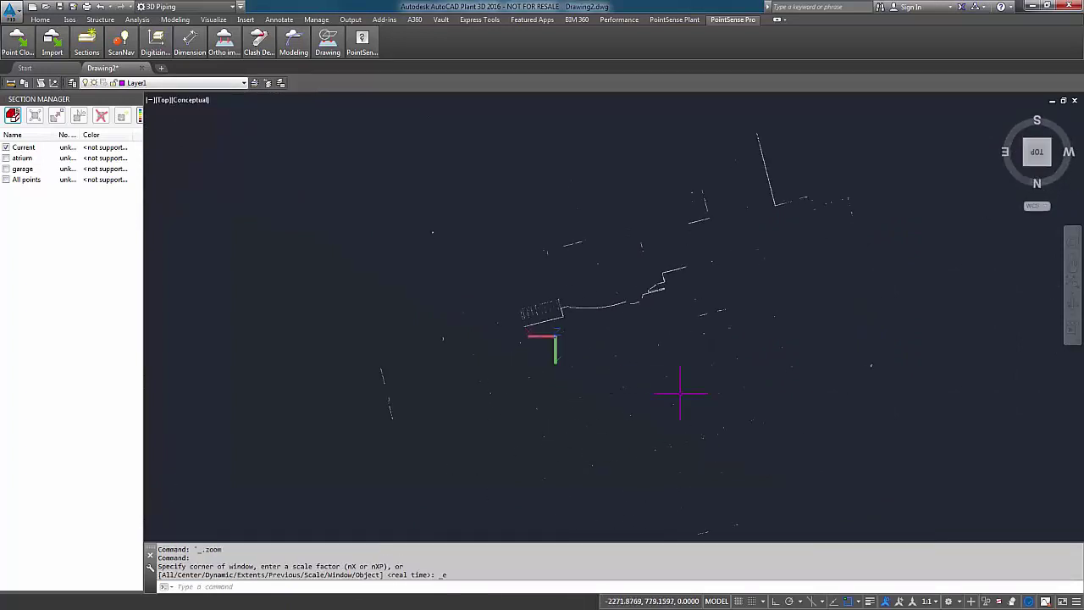
scroll(619, 377, up, 3)
mouse_move(618, 377)
middle_down()
mouse_move(431, 433)
mouse_move(544, 424)
mouse_move(602, 387)
middle_up()
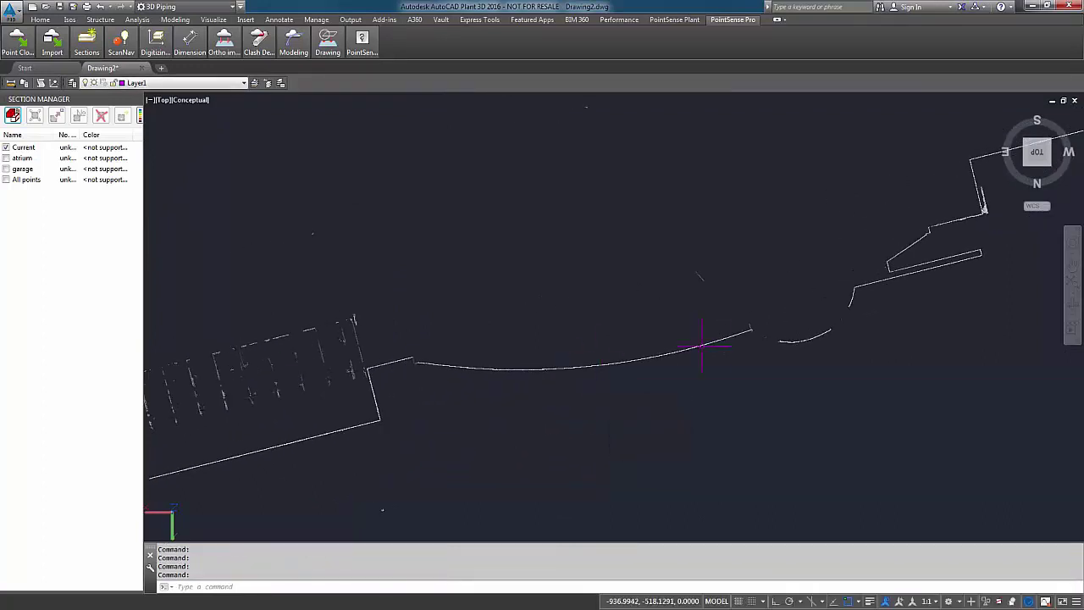
shift+middle_drag(729, 347, 736, 262)
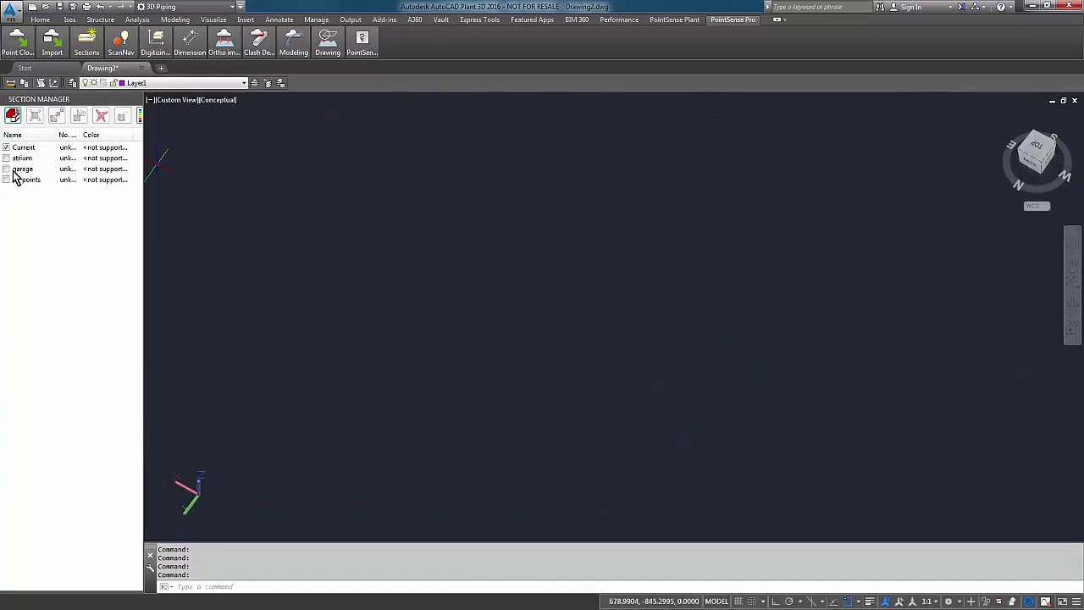
middle_drag(254, 305, 550, 367)
middle_click(533, 326)
middle_click(533, 326)
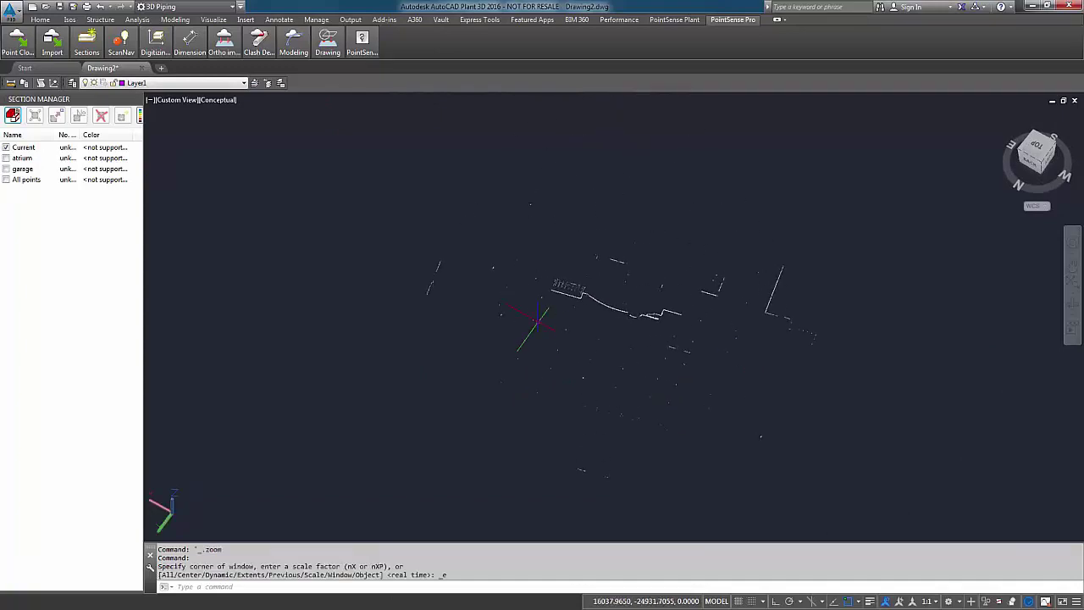
Step: Hide the current slice and display only the atrium section, facing its windows
click(6, 147)
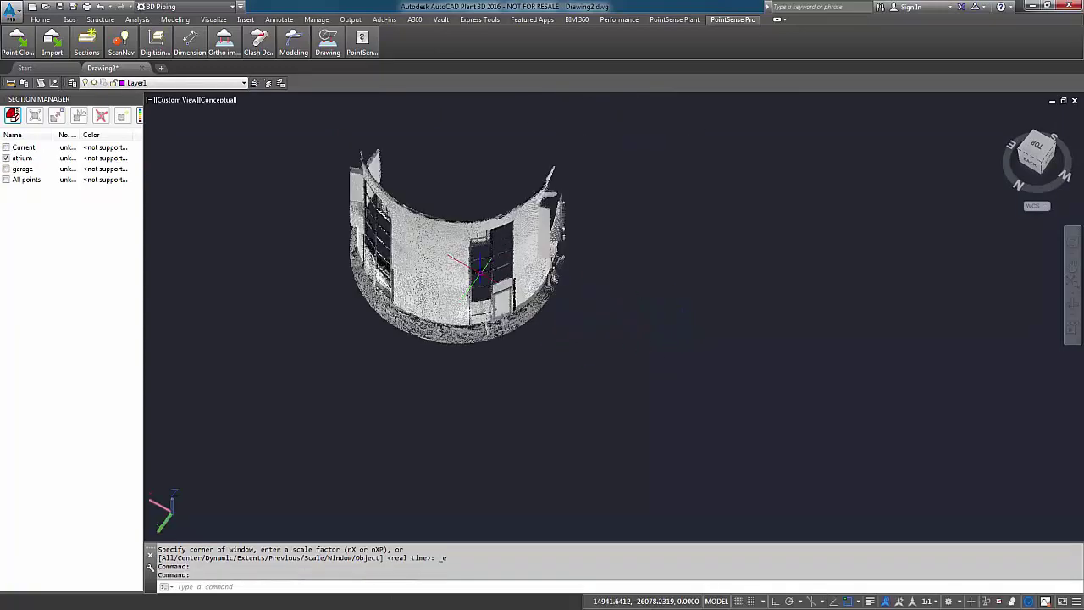
scroll(480, 272, up, 2)
middle_drag(495, 288, 606, 365)
shift+middle_drag(515, 341, 562, 292)
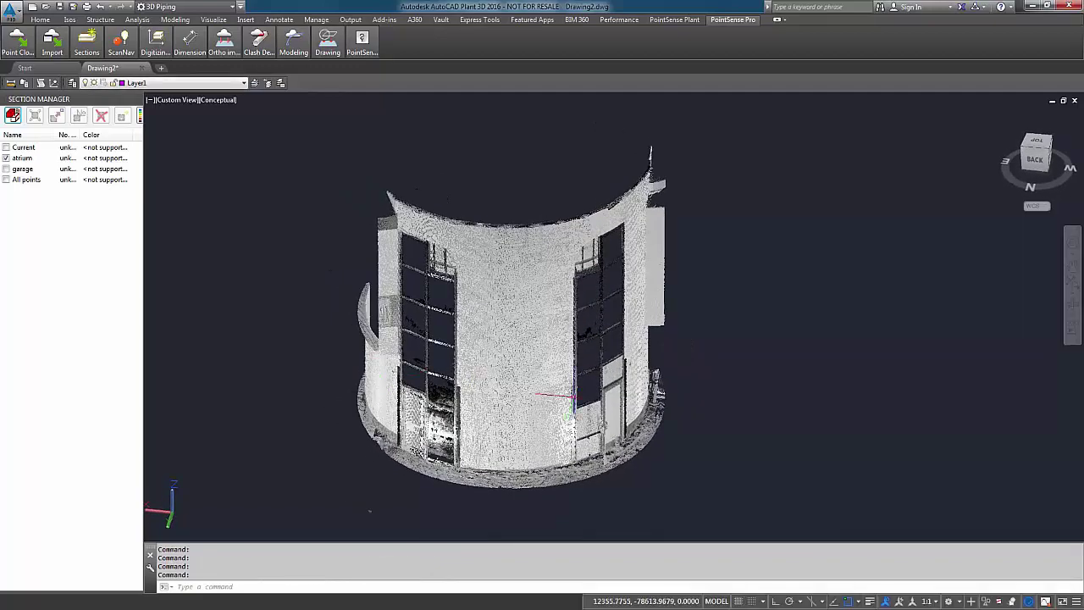
Step: Create multiple slices through the atrium parallel to the current UCS XY plane, at intervals of 24 units with a slice thickness of 3
click(86, 47)
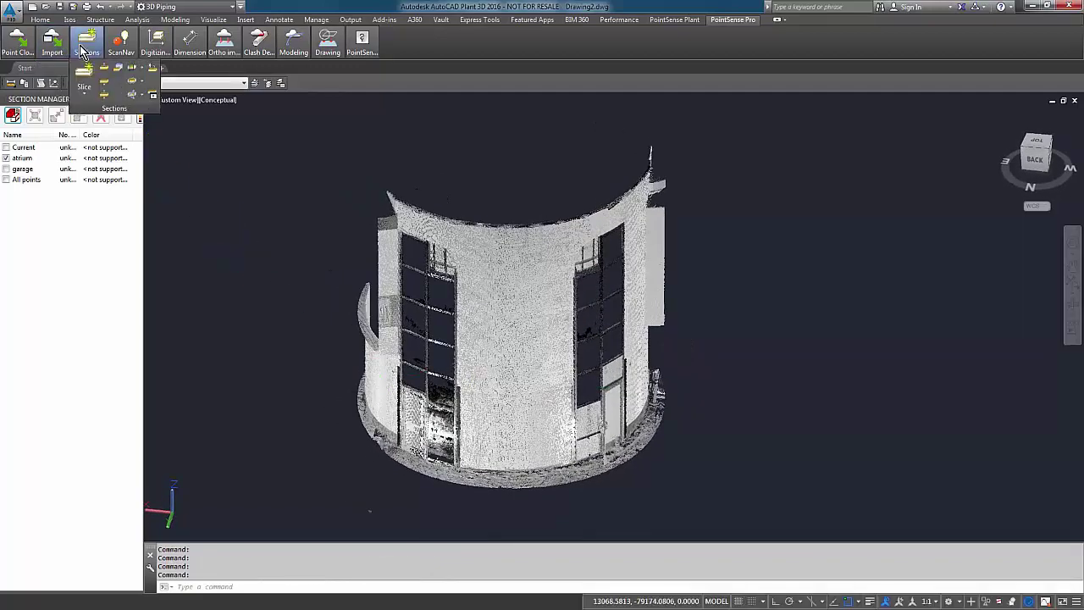
click(88, 98)
click(117, 183)
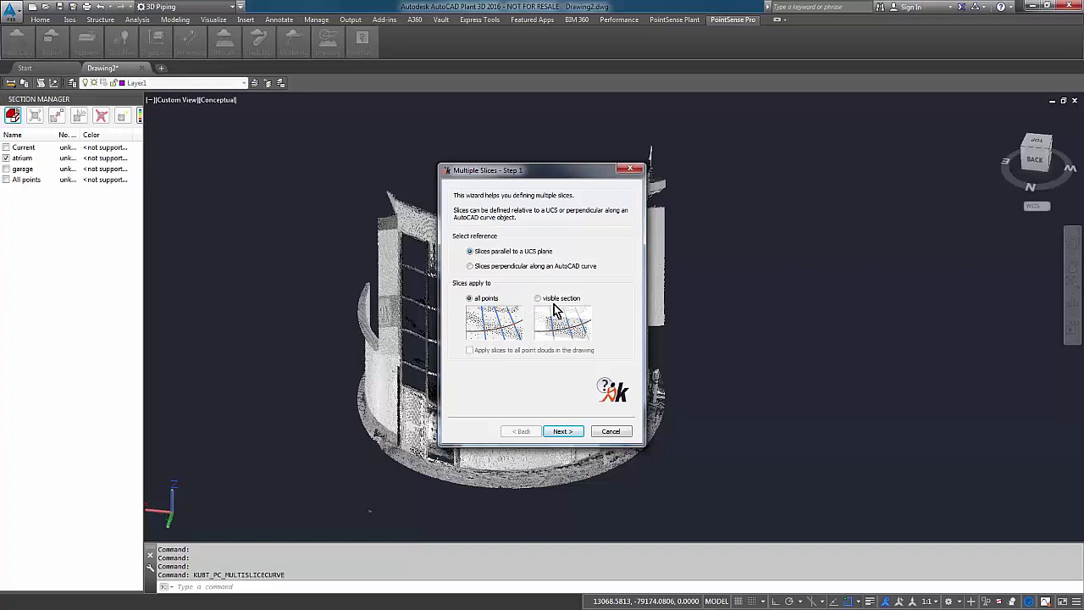
click(562, 432)
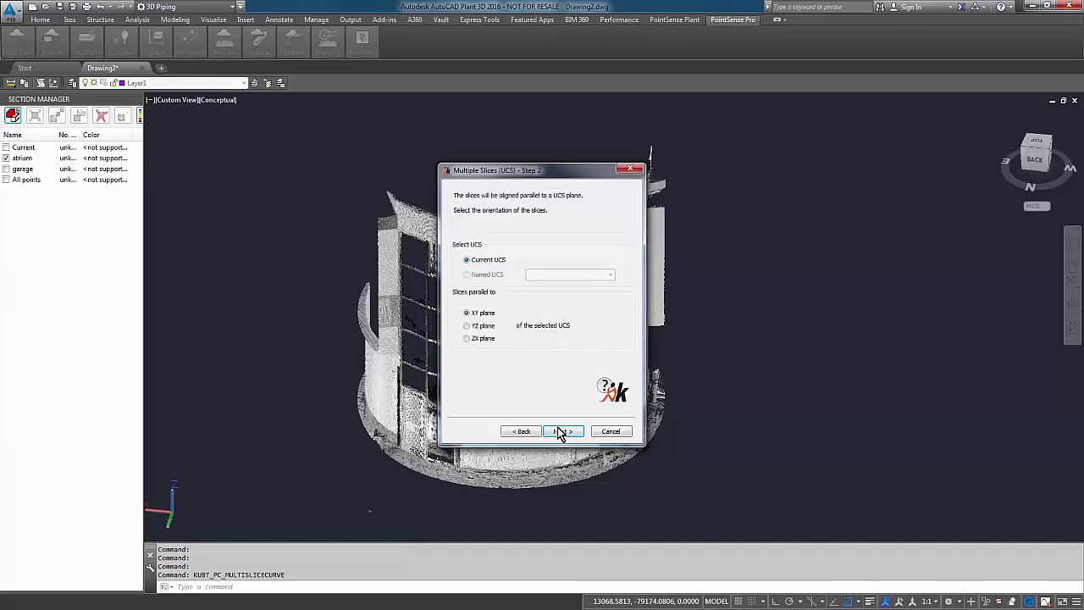
click(564, 432)
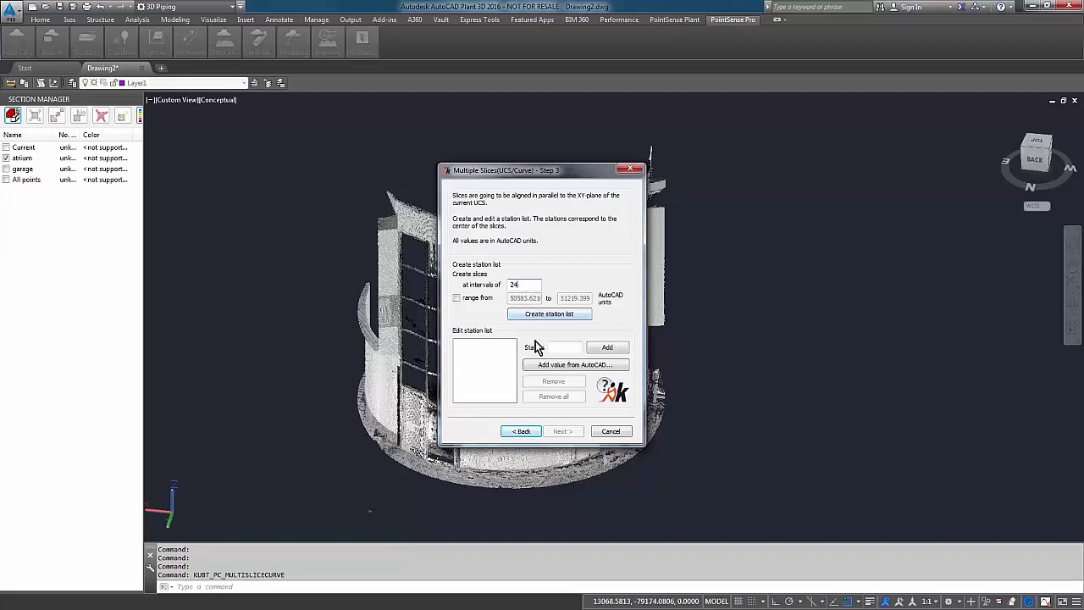
click(549, 313)
click(561, 432)
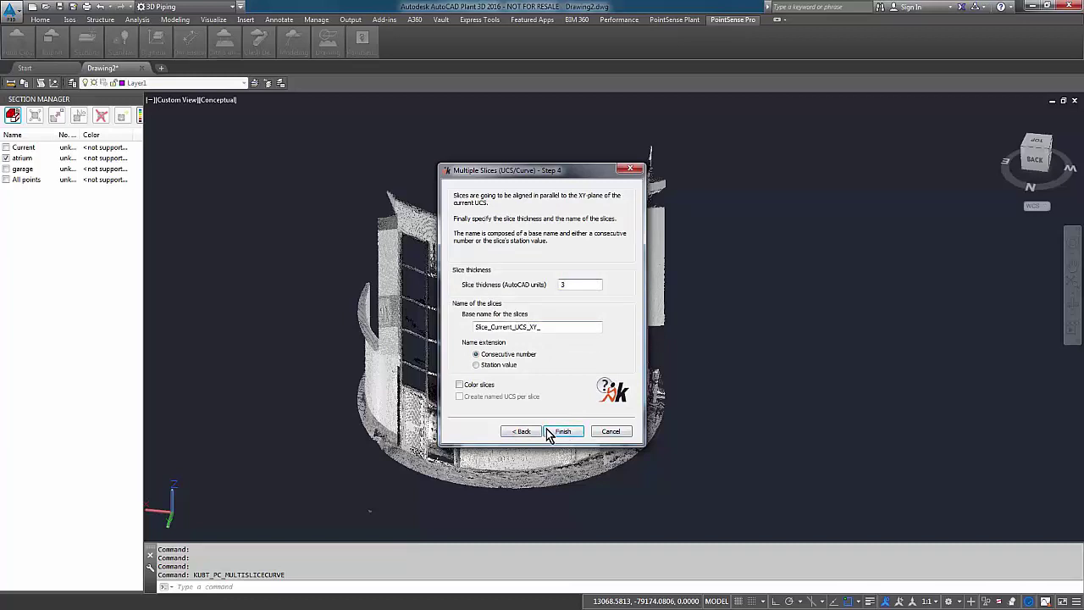
click(570, 436)
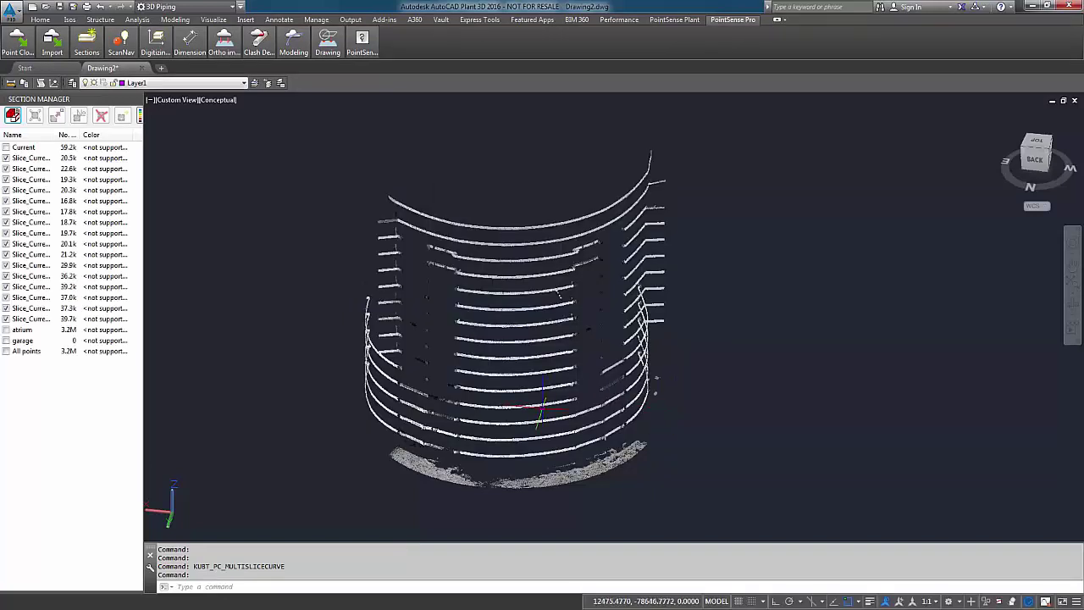
shift+middle_drag(489, 391, 578, 319)
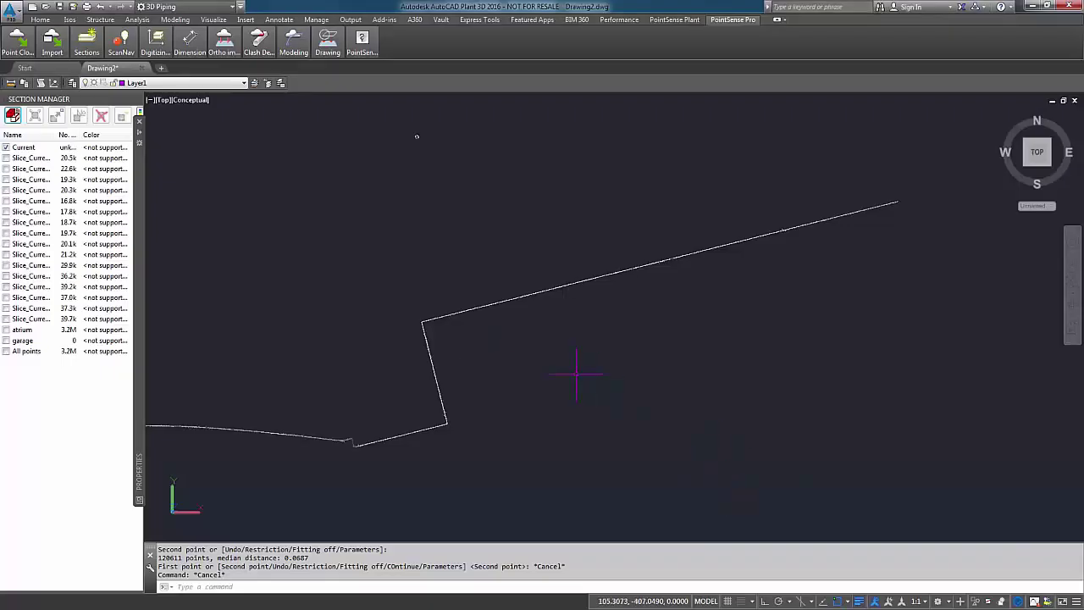
shift+middle_drag(573, 370, 711, 234)
Step: Start a fitted contour on the current slice in top view, fitting its first line along the long straight wall at the east end
mouse_move(297, 51)
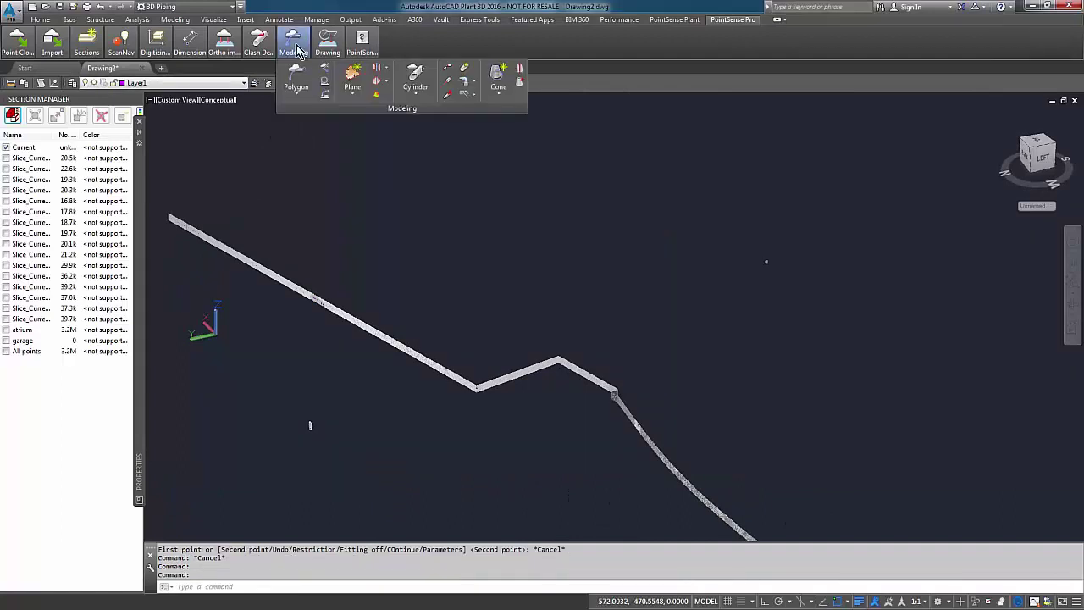
click(324, 73)
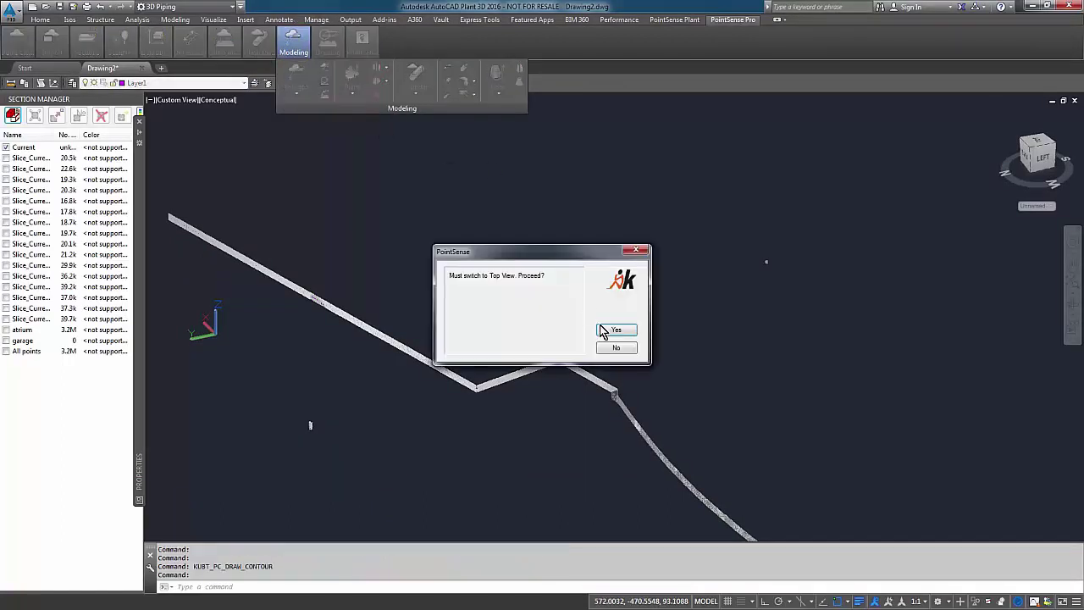
click(616, 330)
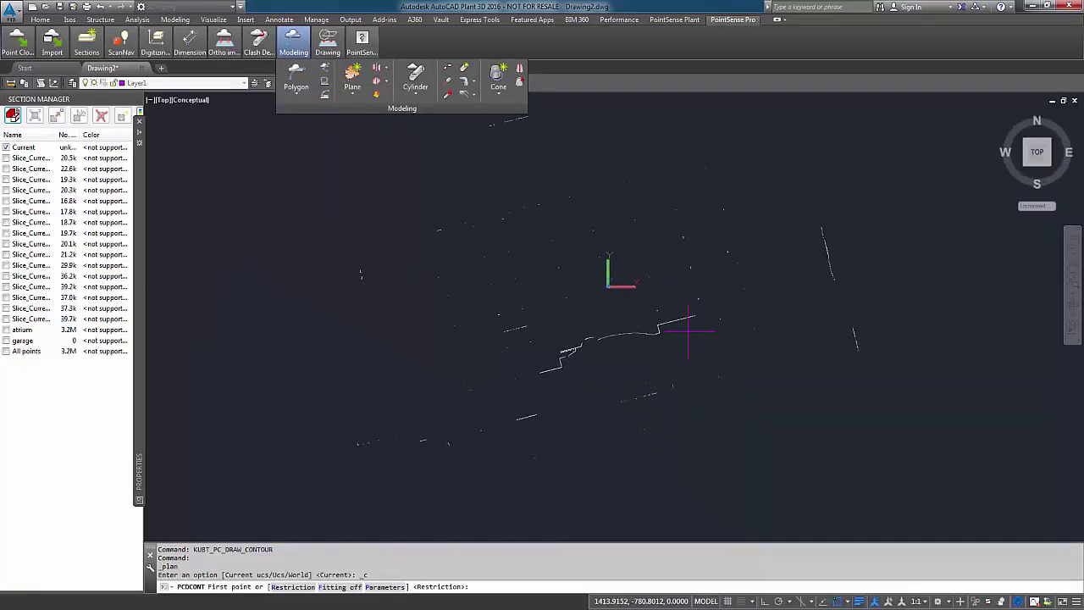
scroll(678, 314, up, 6)
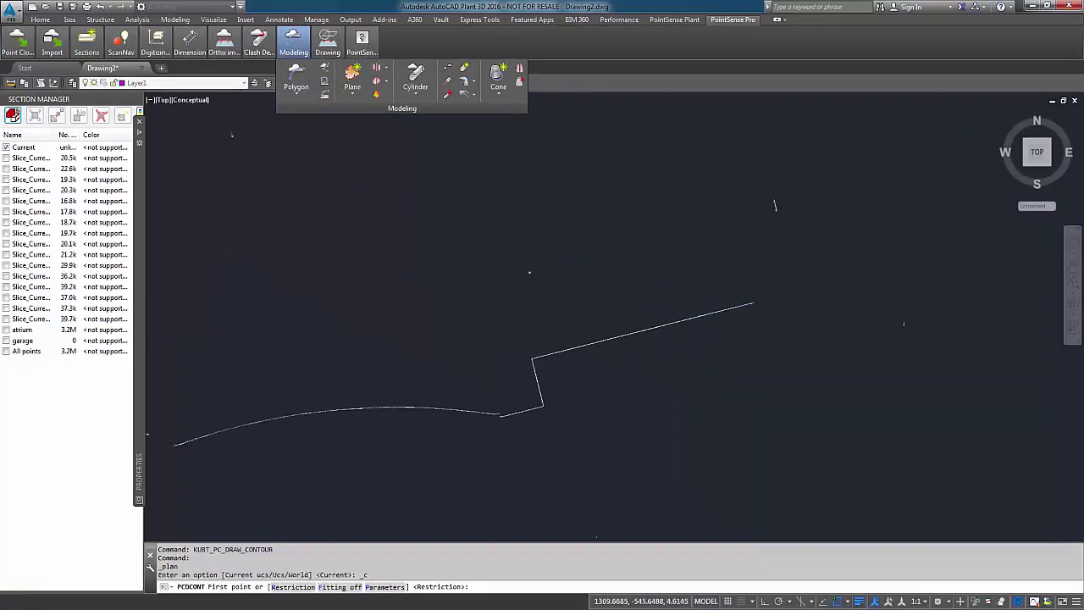
click(834, 302)
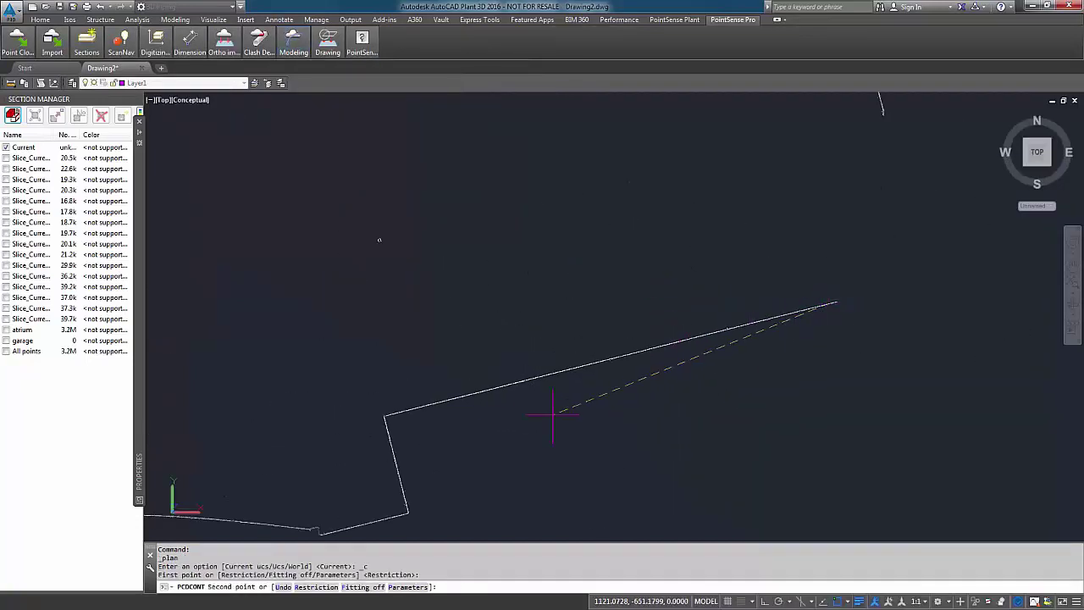
click(395, 414)
Step: Fit the second contour line along the return wall running south from the long wall's west corner
middle_drag(496, 445, 564, 322)
scroll(469, 314, up, 6)
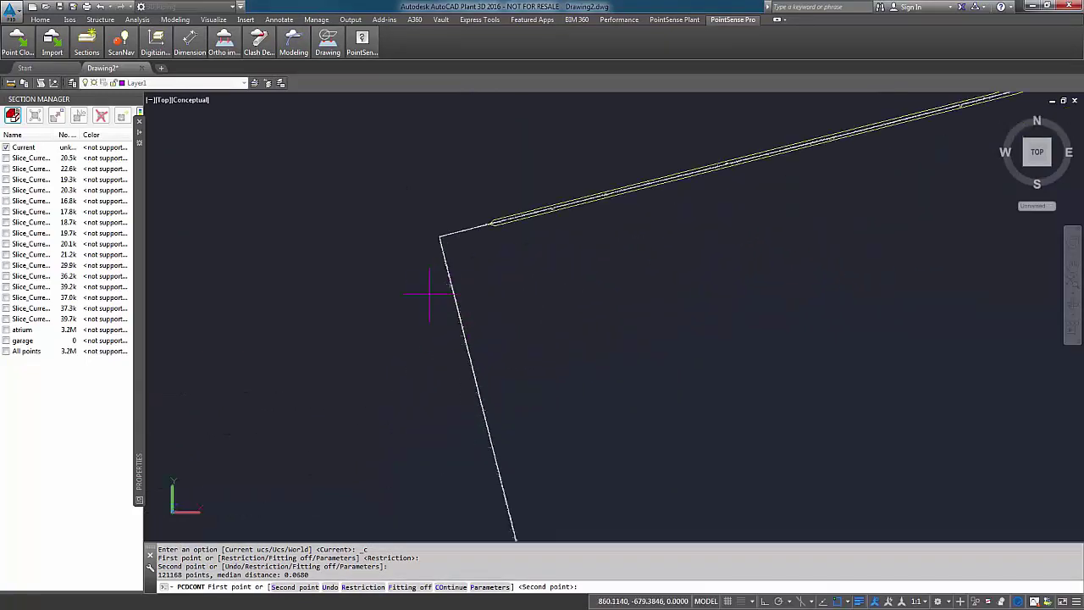
click(439, 252)
scroll(528, 392, down, 3)
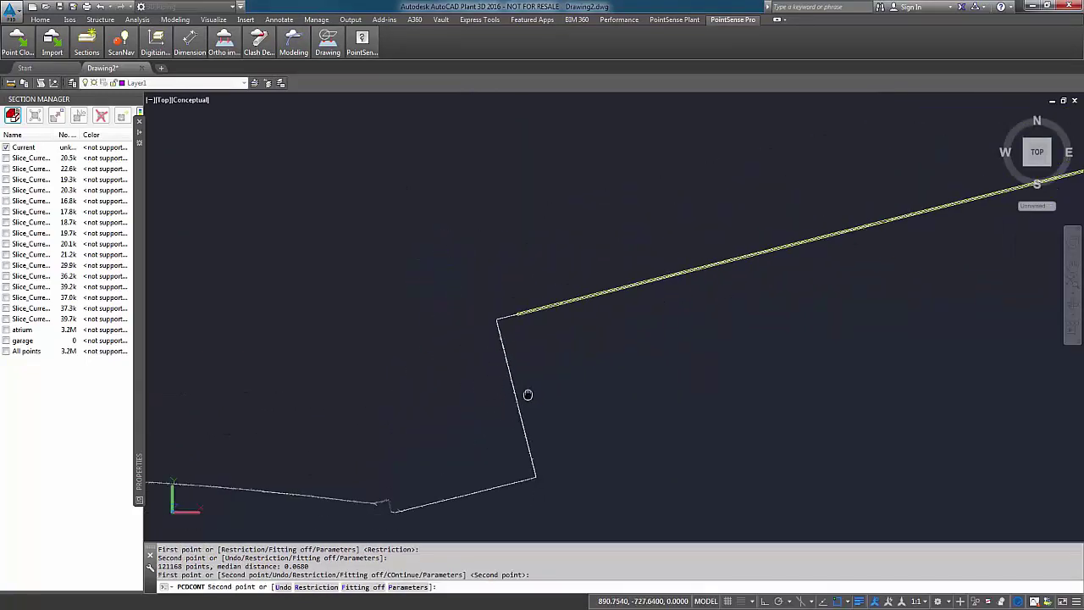
click(539, 461)
Step: Fit the third contour line along the straight wall from the return's south corner to the small notch beside the curved facade
middle_drag(561, 378, 587, 345)
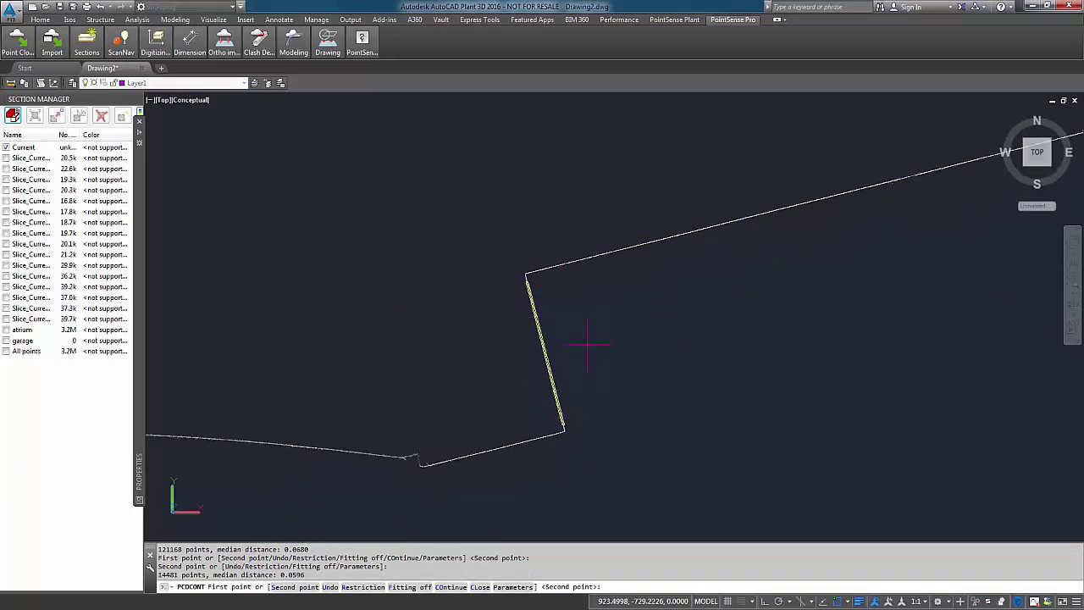
middle_drag(591, 392, 610, 367)
scroll(584, 393, up, 2)
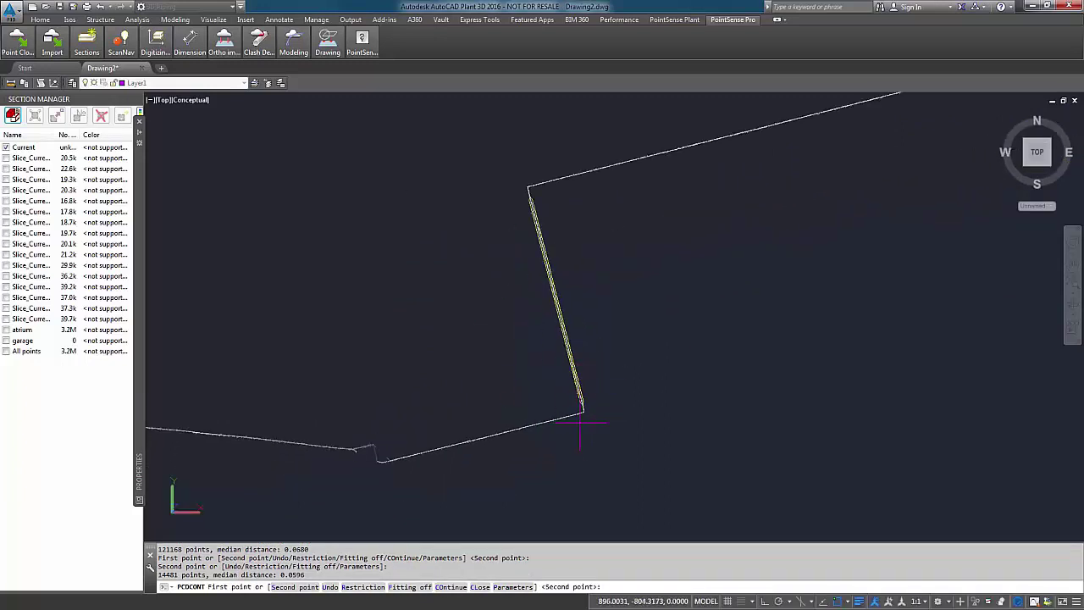
click(581, 414)
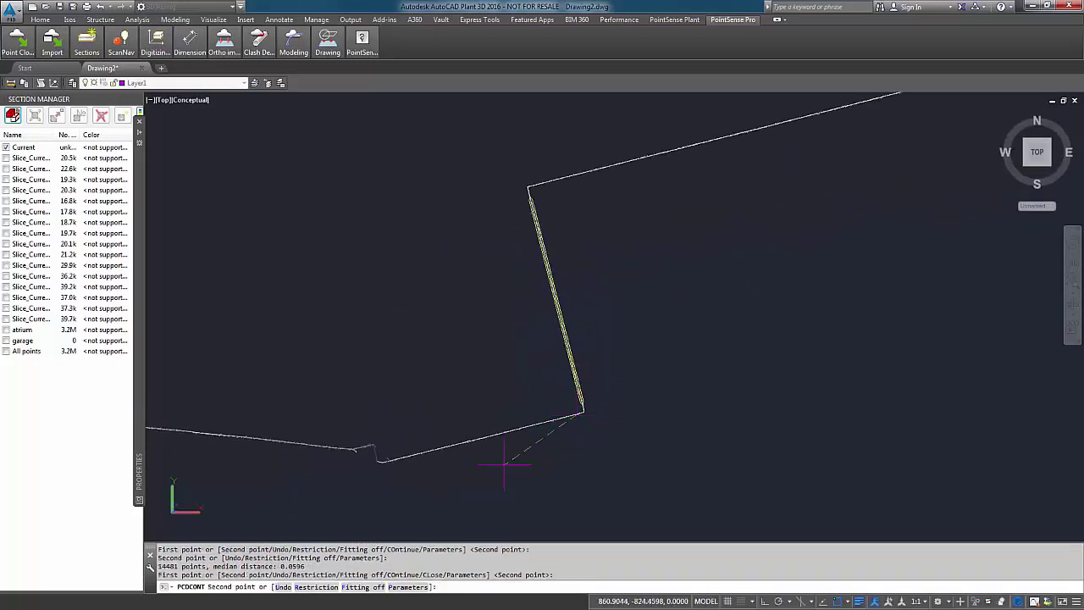
click(398, 458)
Step: Fit a contour line along the notch's very short south edge
scroll(575, 393, up, 2)
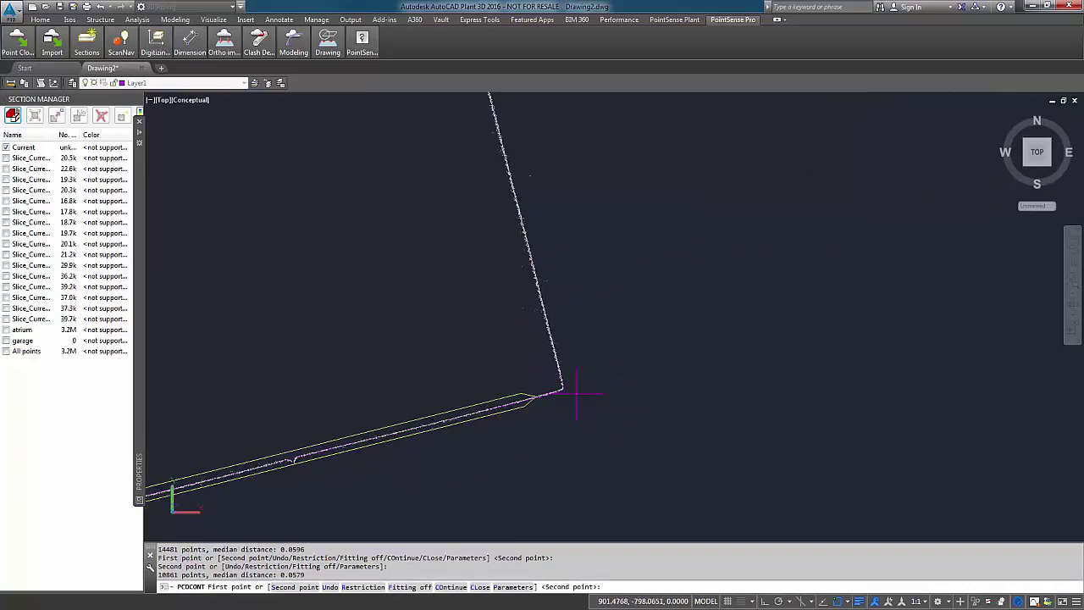
scroll(515, 406, down, 3)
middle_drag(513, 406, 686, 415)
scroll(339, 458, up, 2)
middle_drag(328, 460, 604, 359)
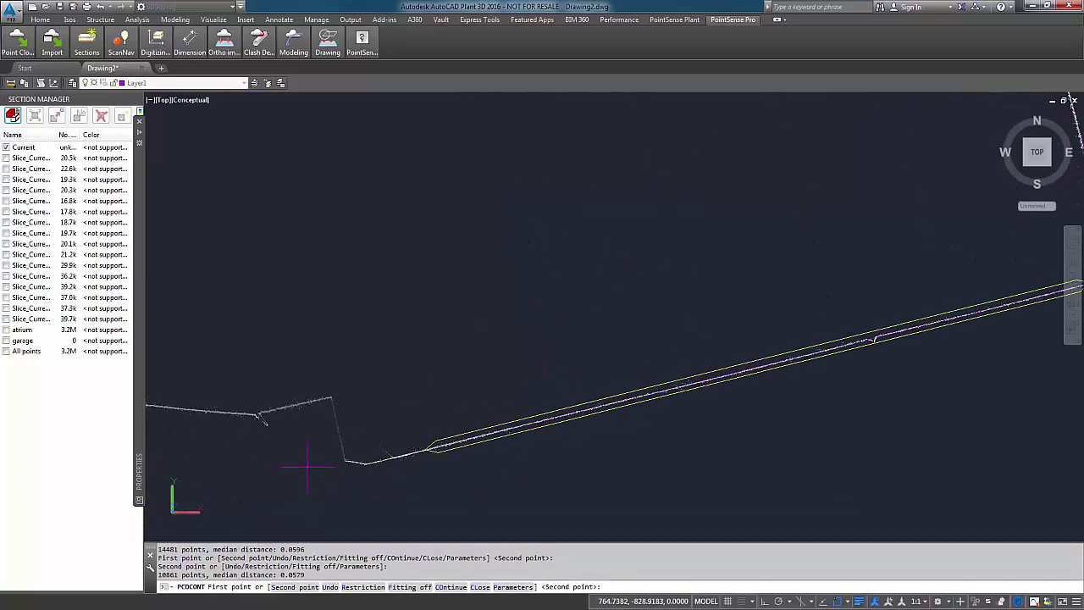
scroll(314, 462, up, 3)
click(408, 468)
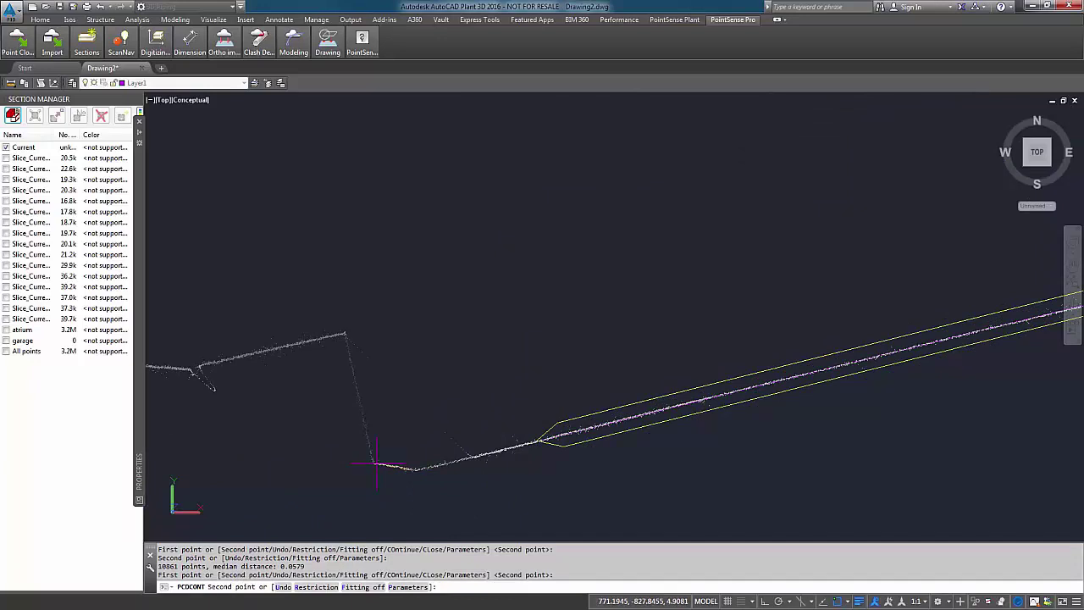
click(376, 463)
Step: Fit contour lines along the notch's steep side and its north edge up to the curved facade, and end the contour command
click(368, 455)
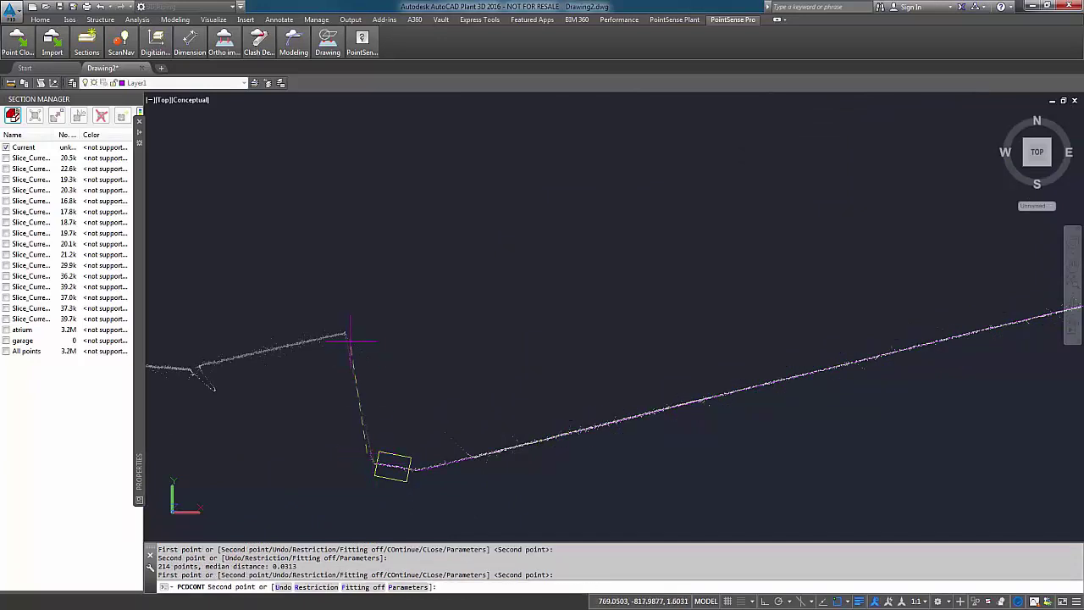
click(348, 337)
click(337, 336)
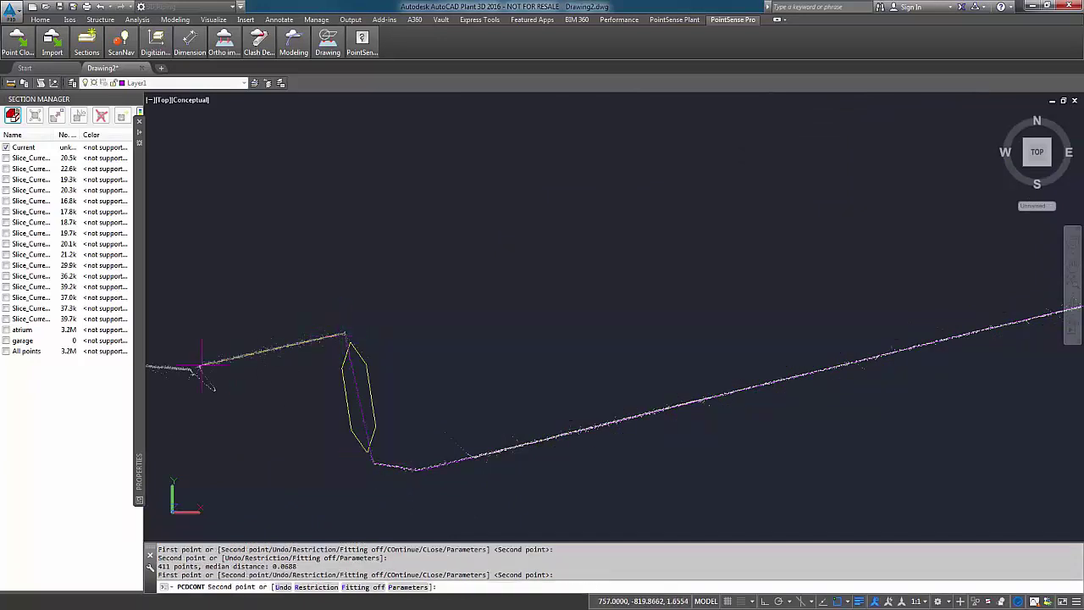
click(201, 365)
scroll(346, 406, down, 10)
middle_drag(384, 410, 585, 409)
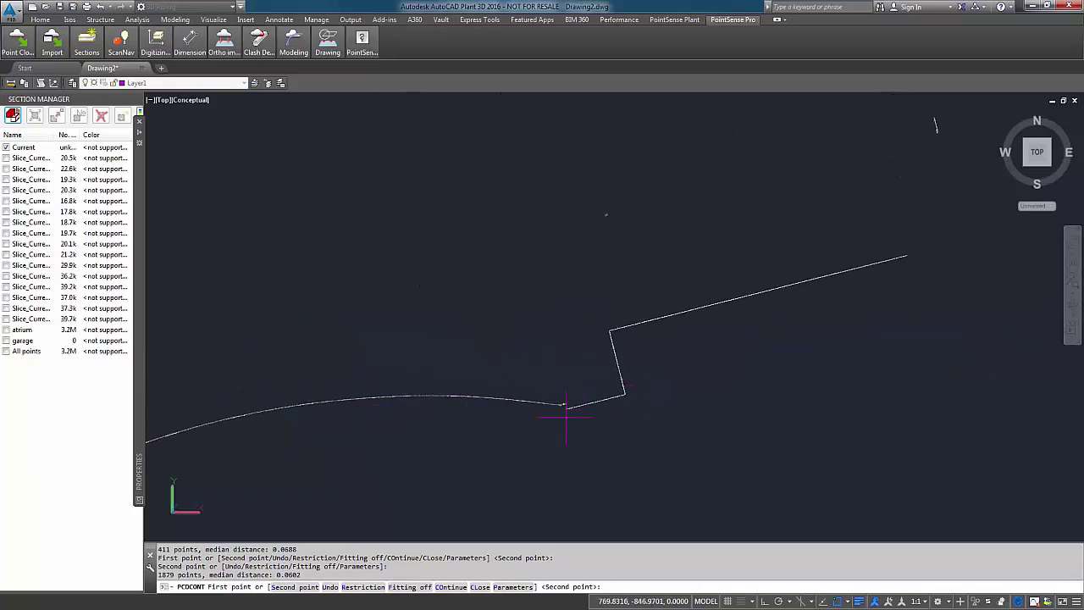
click(564, 407)
key(Escape)
Step: Start a fitted polyline for the curved facade at the notch, placing approximation points along the curve's east end
middle_drag(483, 368, 602, 320)
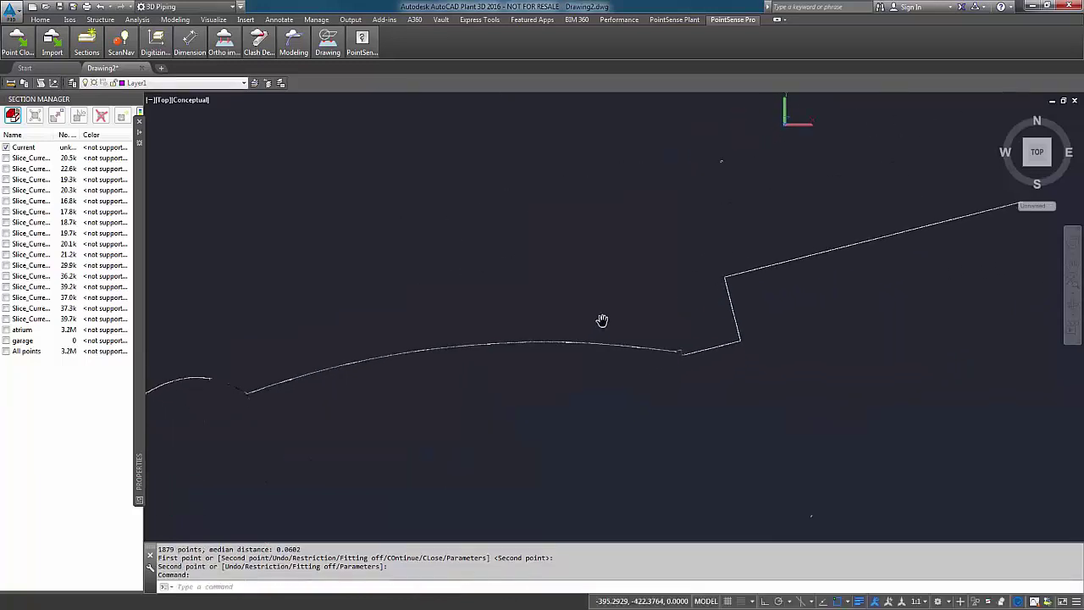
click(294, 42)
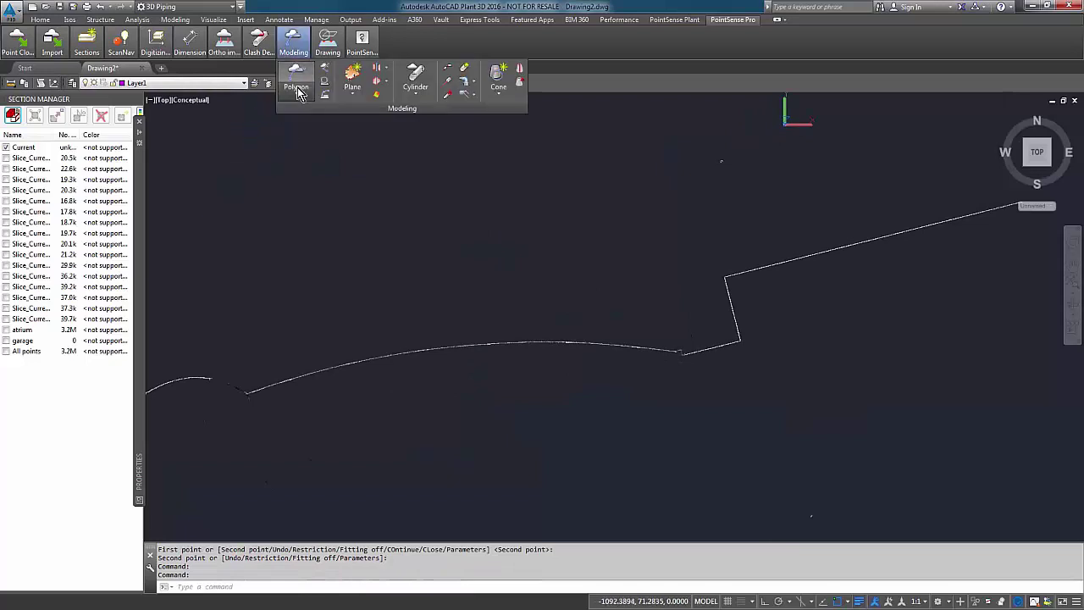
click(295, 91)
click(348, 113)
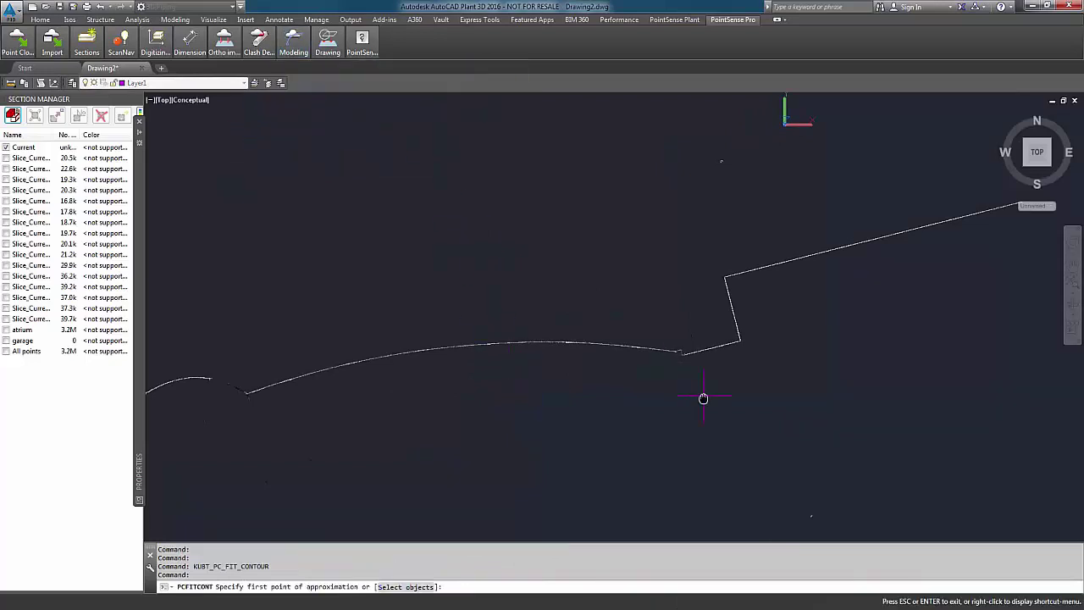
scroll(677, 339, up, 6)
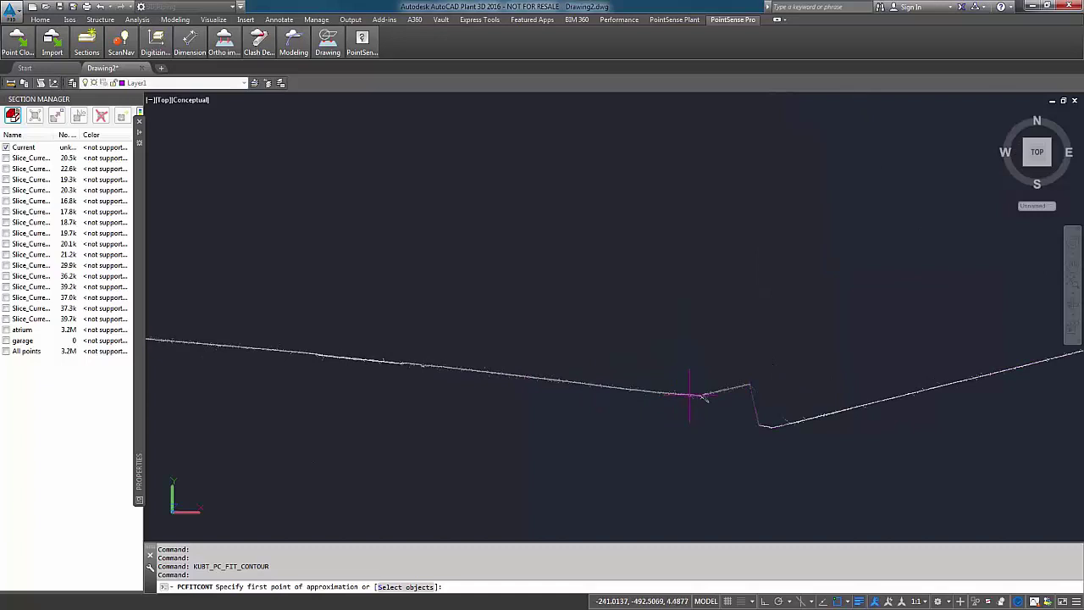
click(689, 395)
click(643, 390)
click(551, 370)
scroll(468, 347, down, 2)
middle_drag(469, 347, 606, 369)
click(545, 369)
click(464, 362)
click(343, 349)
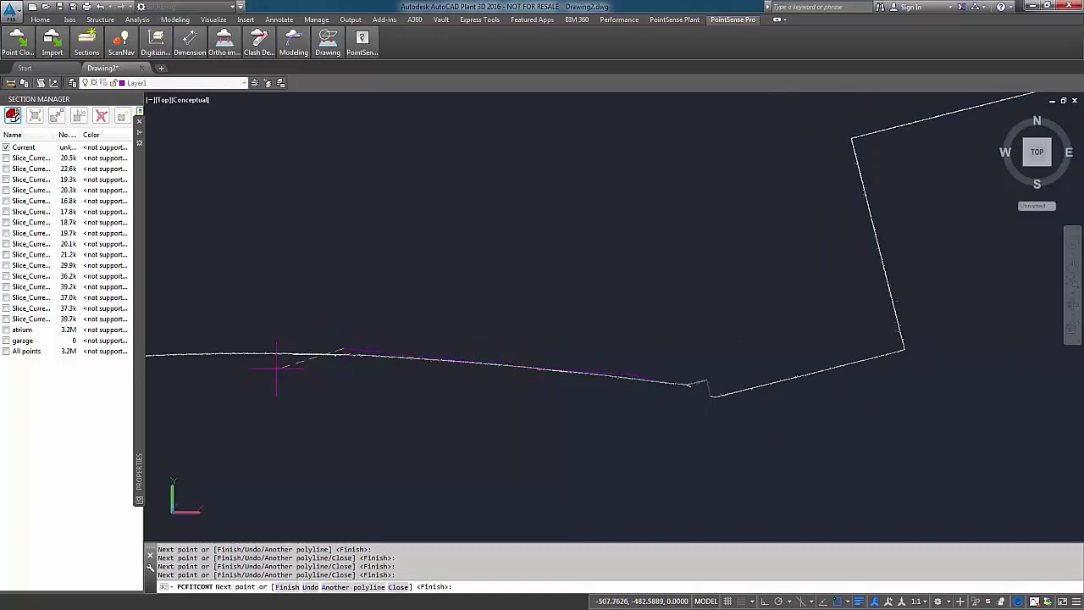
Step: Continue the approximation points along the curved facade to its west corner and finish the fitted polyline
middle_drag(276, 368, 557, 346)
click(506, 334)
middle_drag(421, 344, 611, 331)
click(535, 330)
middle_drag(469, 351, 657, 339)
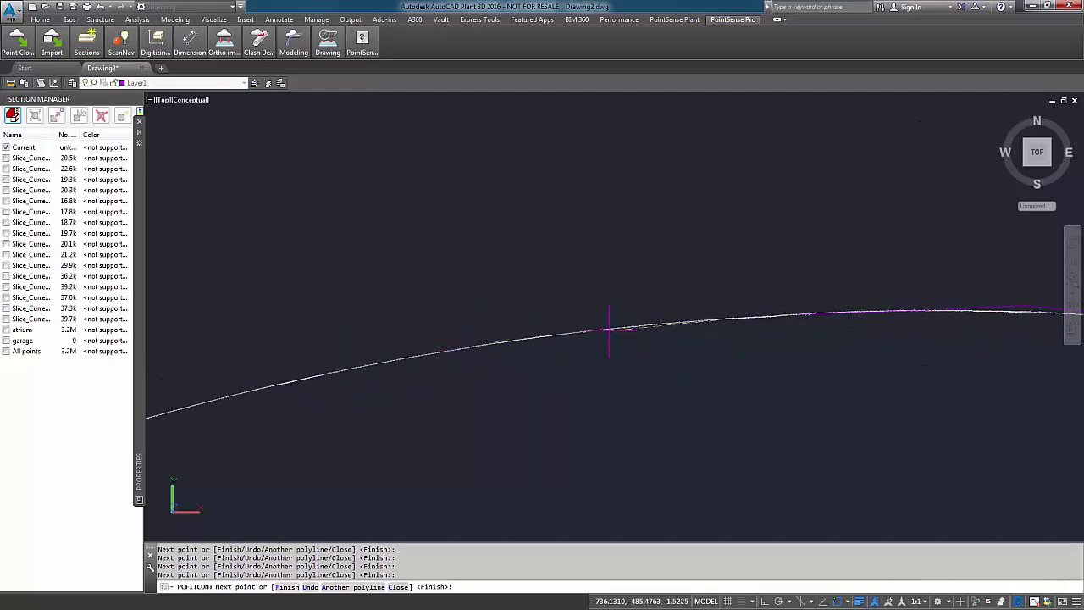
click(609, 330)
middle_drag(508, 350, 665, 338)
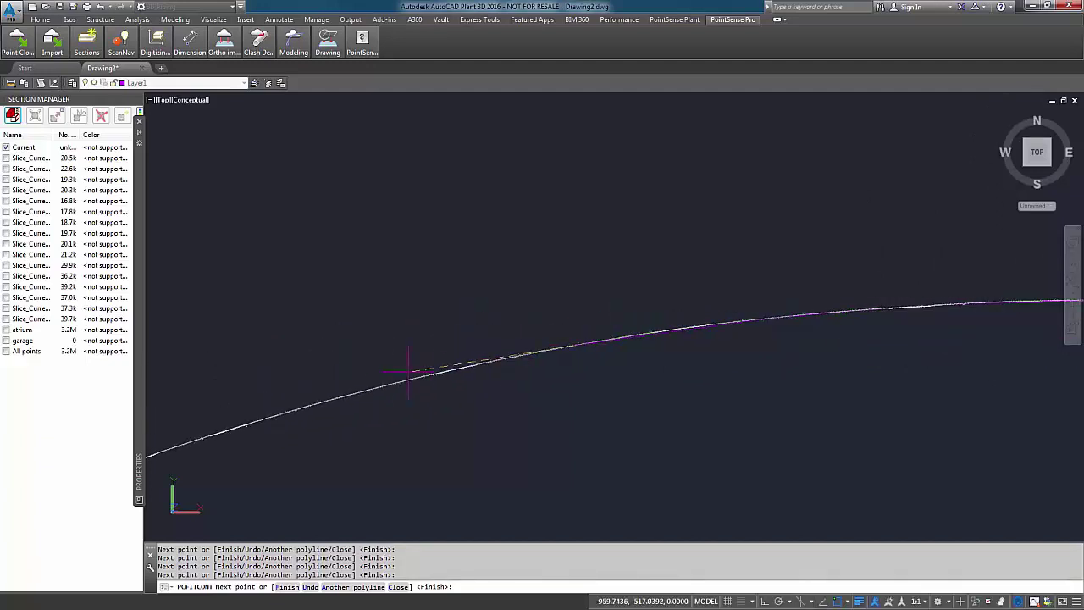
middle_drag(404, 382, 551, 374)
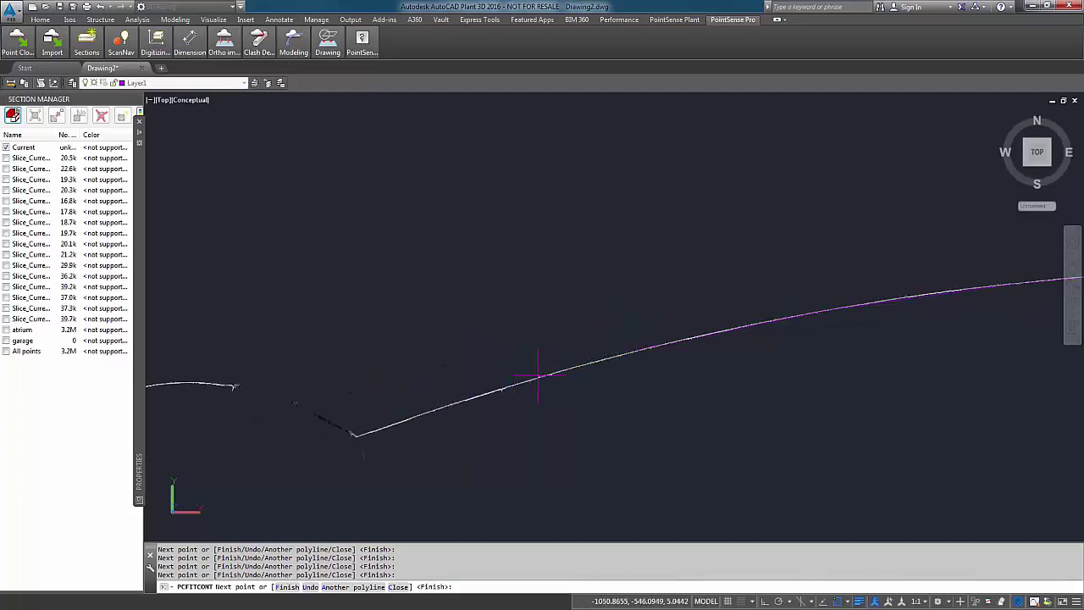
click(357, 436)
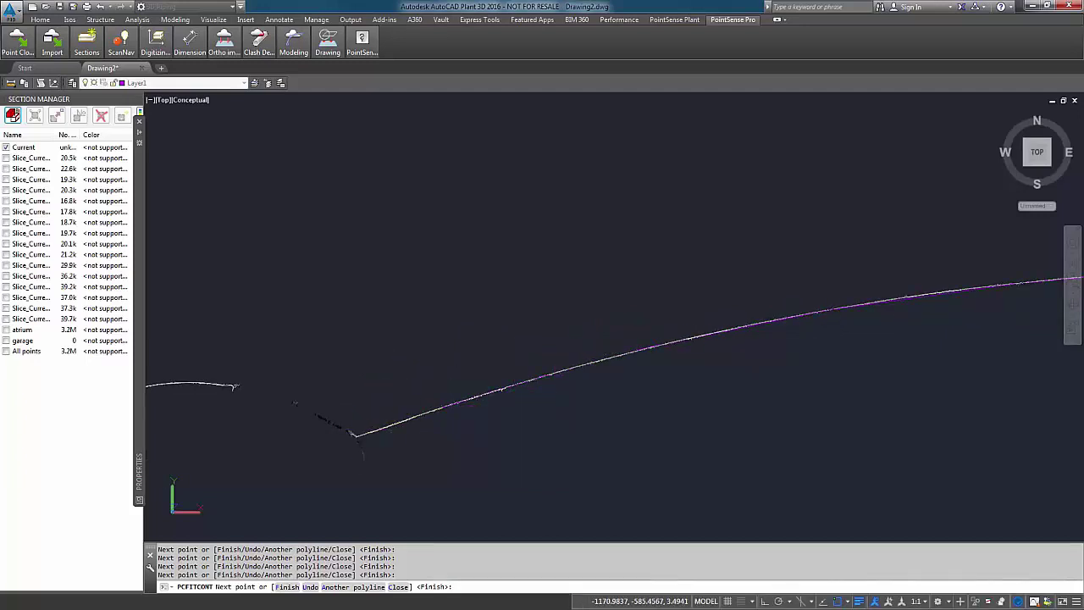
scroll(702, 443, down, 2)
middle_drag(719, 431, 564, 411)
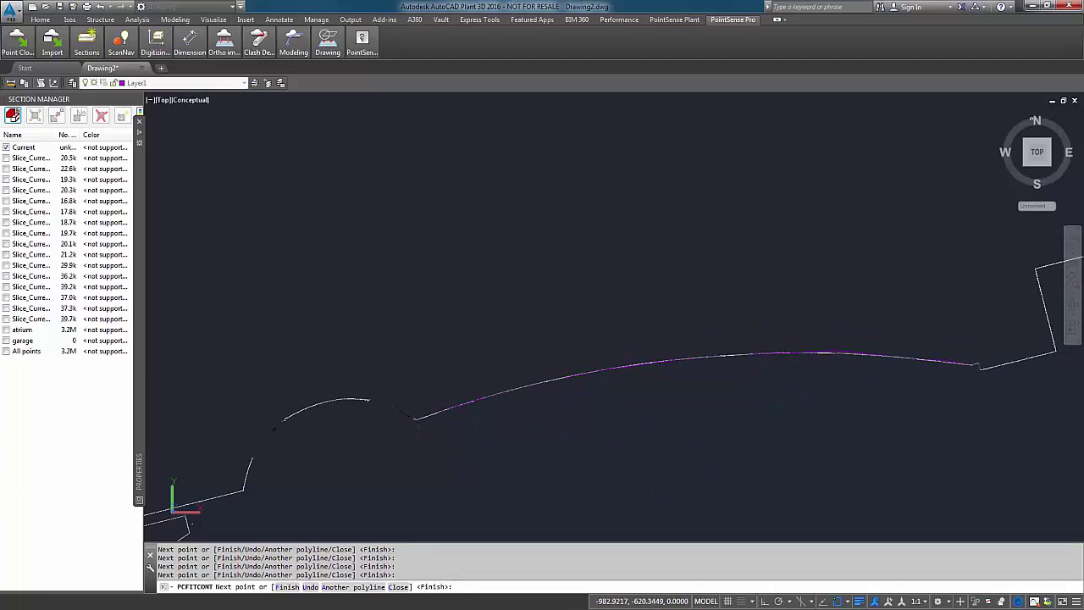
key(Return)
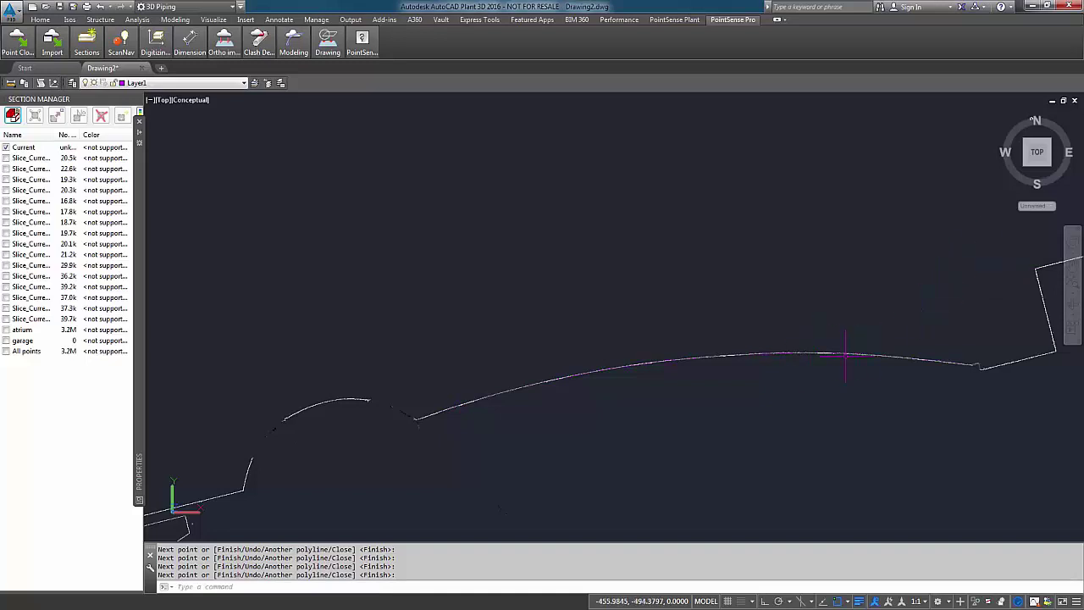
Step: Hide the current slice's points and select the fitted polyline of the curved facade to inspect it
scroll(842, 358, up, 2)
shift+middle_drag(847, 358, 626, 343)
click(6, 147)
click(520, 305)
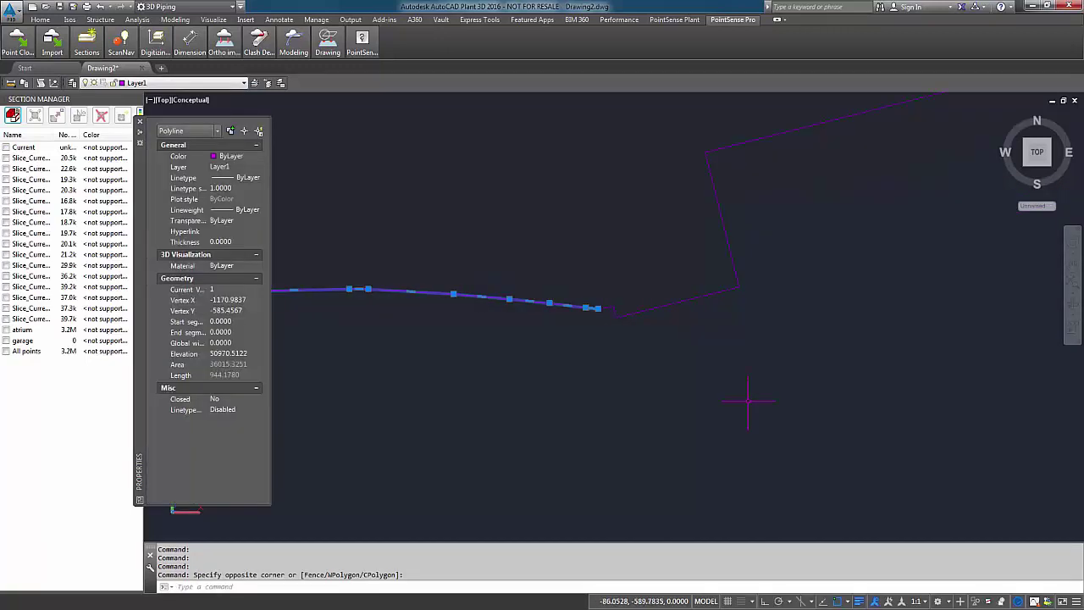
Step: Extend the fitted polyline of the curved facade and the notch's north edge to each other, using both as boundary edges
key(Escape)
key(Escape)
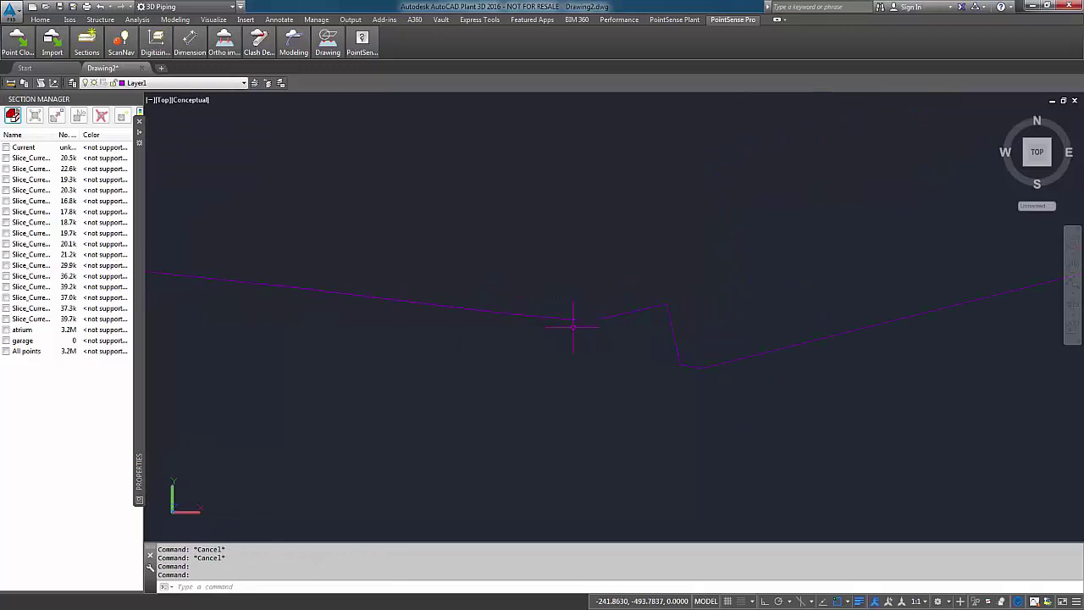
text(ex)
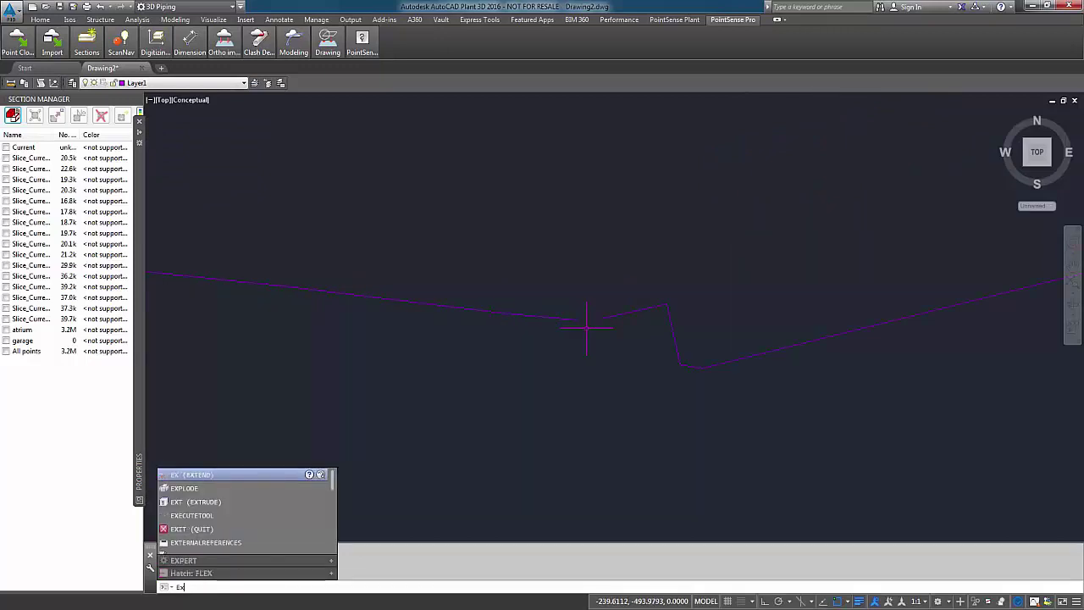
key(Return)
click(624, 314)
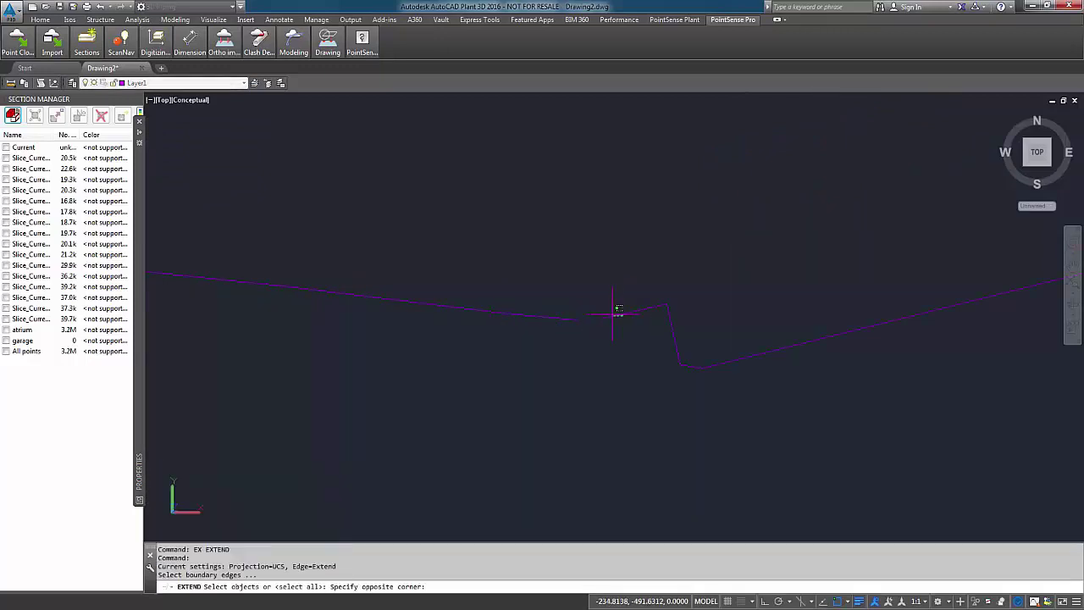
click(607, 309)
click(585, 334)
click(562, 309)
key(Return)
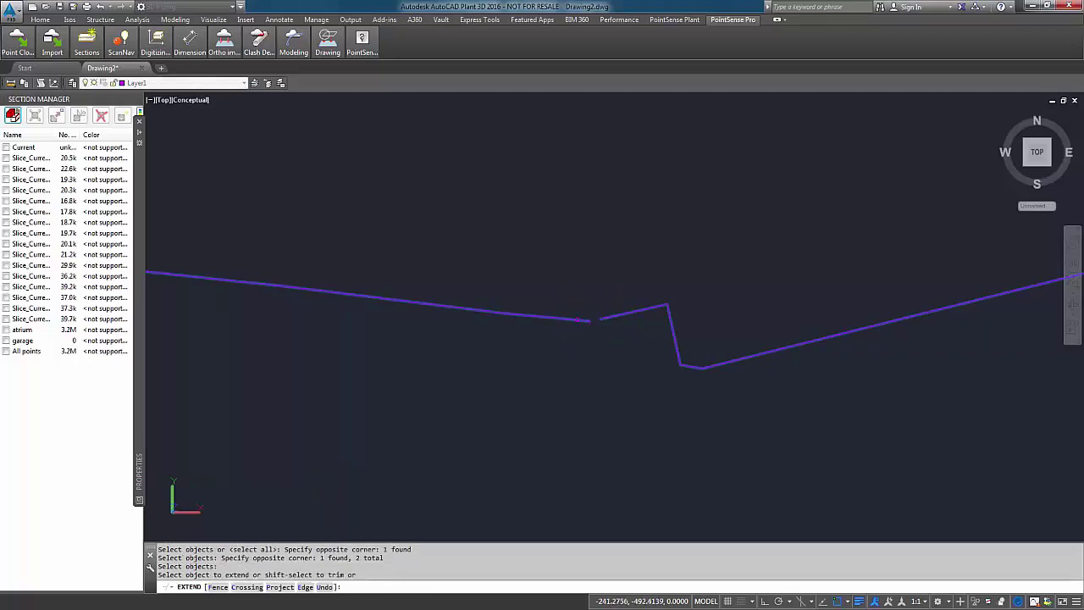
click(581, 321)
click(616, 315)
middle_drag(618, 316, 670, 344)
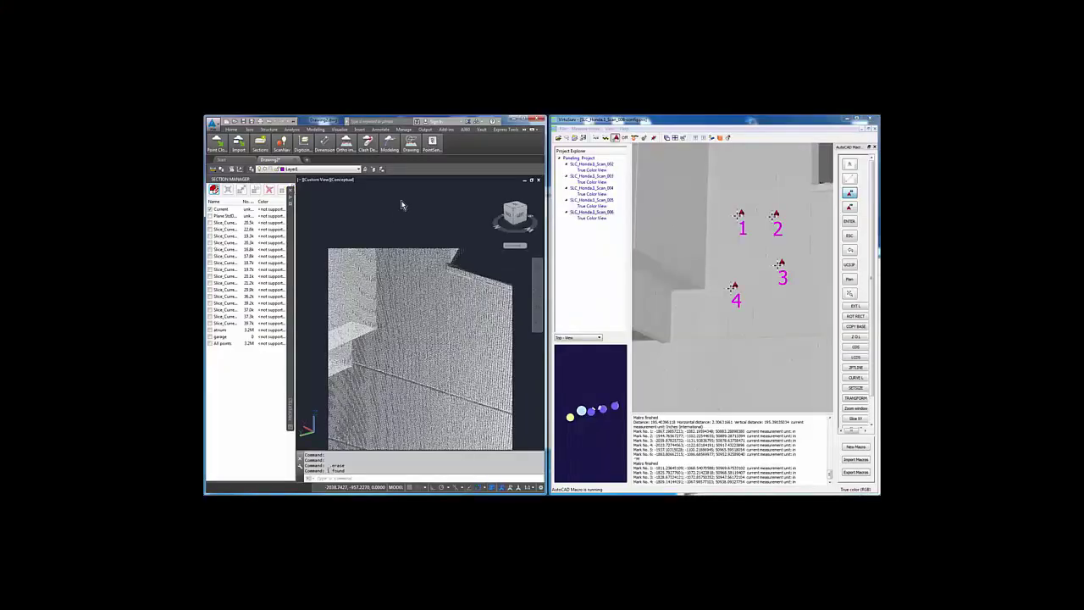
Step: Start an unrestricted best-fit plane with the Fit plane tool and pick five points on the large wall in the VirtuSurv scan view
click(389, 144)
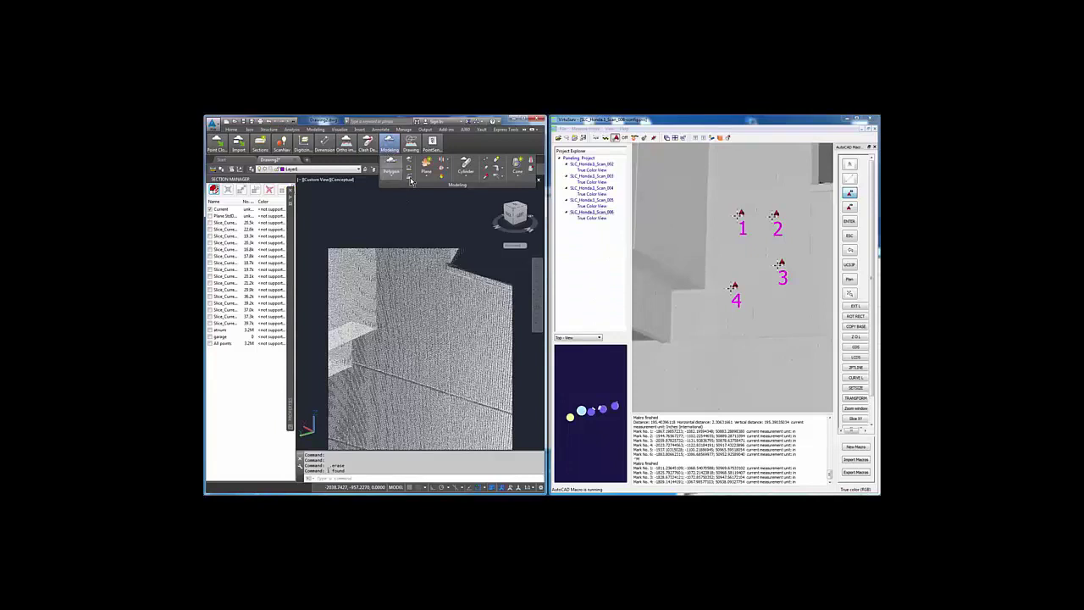
click(426, 167)
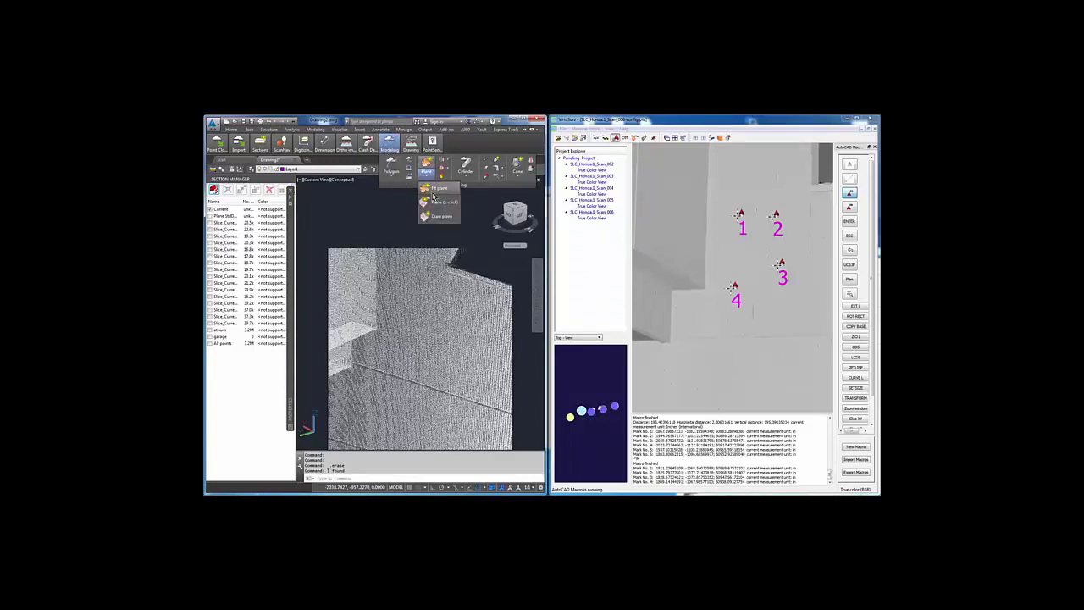
click(436, 188)
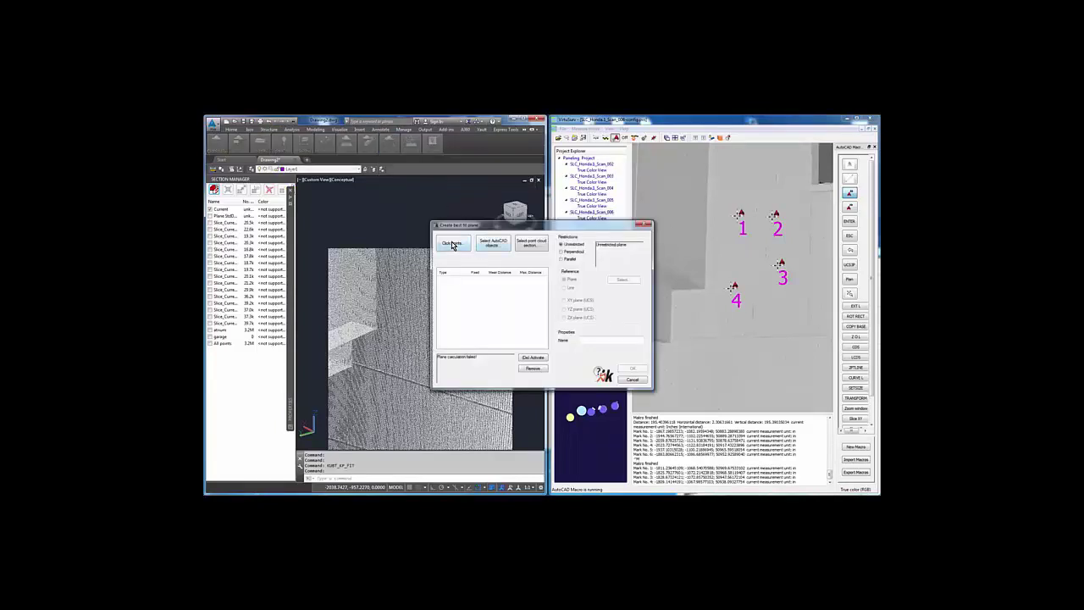
click(453, 244)
click(653, 140)
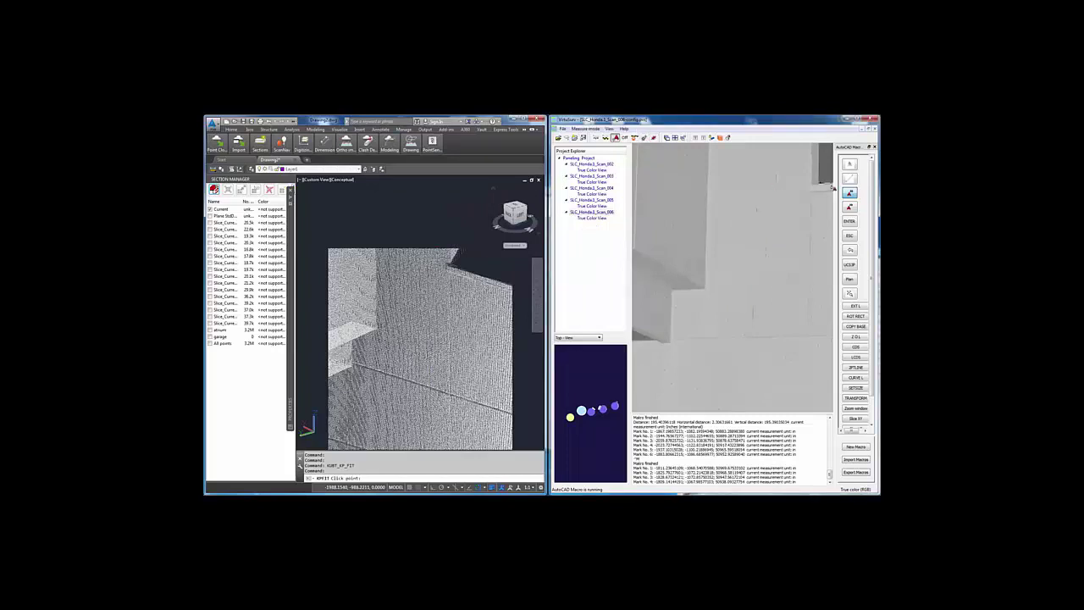
click(720, 218)
click(758, 219)
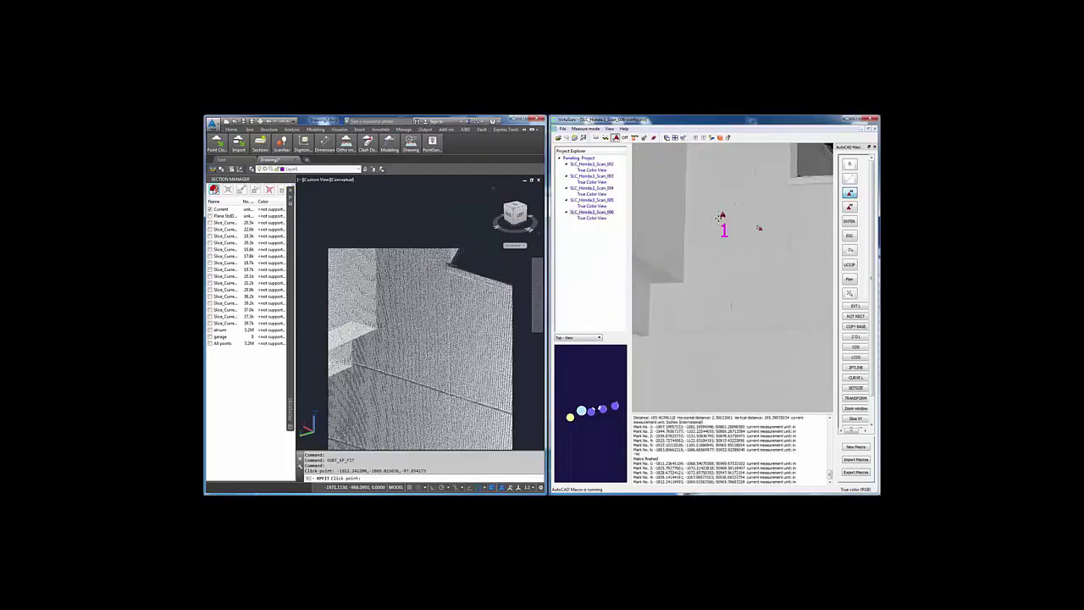
click(769, 275)
click(751, 300)
click(731, 271)
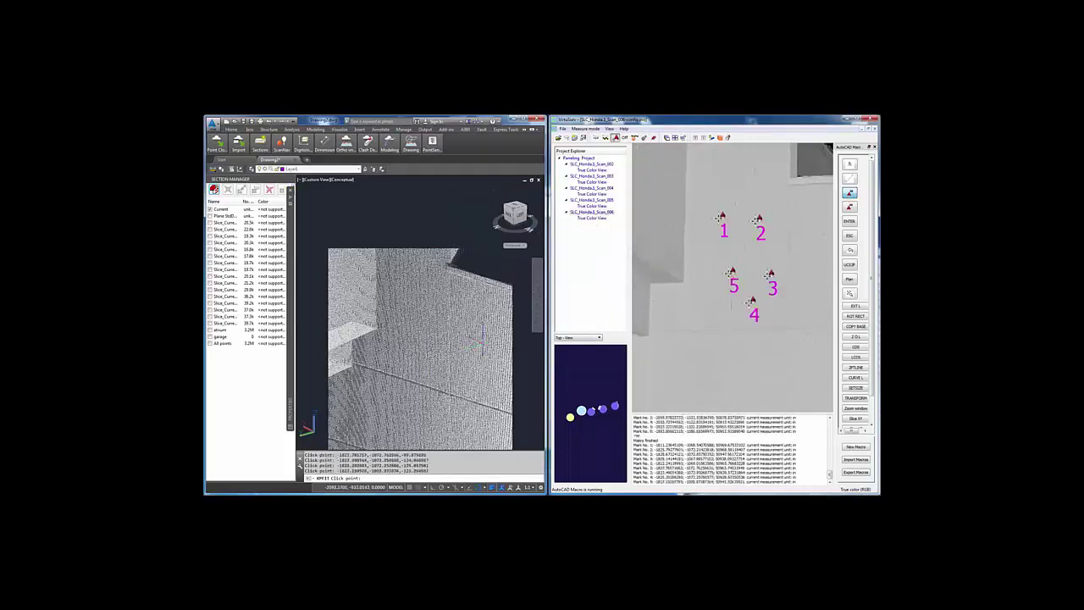
Step: Add four more points from the wall's point cloud in AutoCAD and create the best-fit plane
middle_drag(394, 354, 394, 347)
click(394, 343)
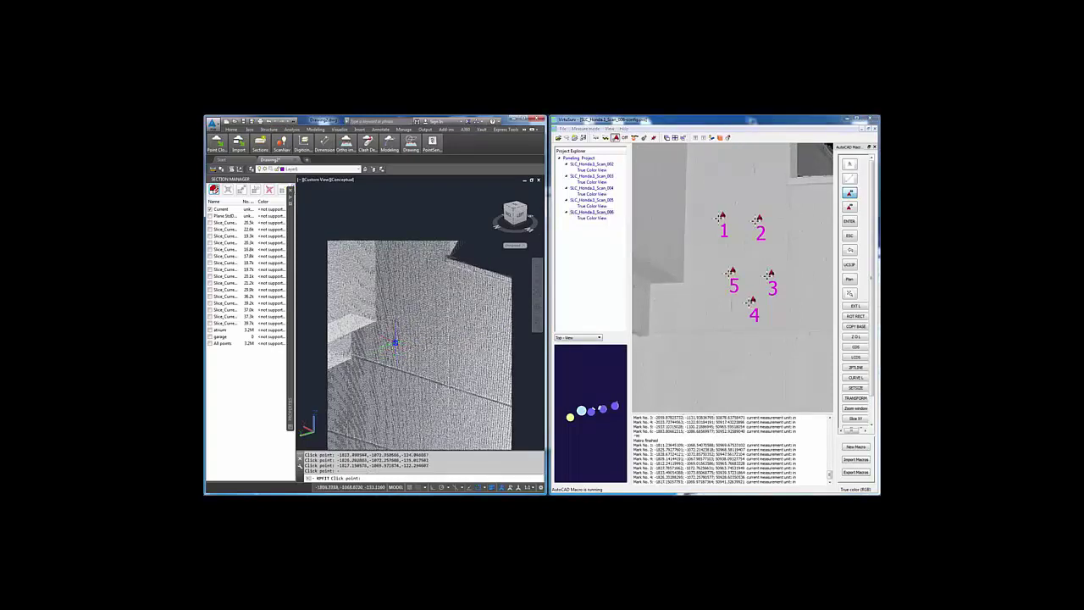
click(399, 315)
click(400, 302)
click(415, 314)
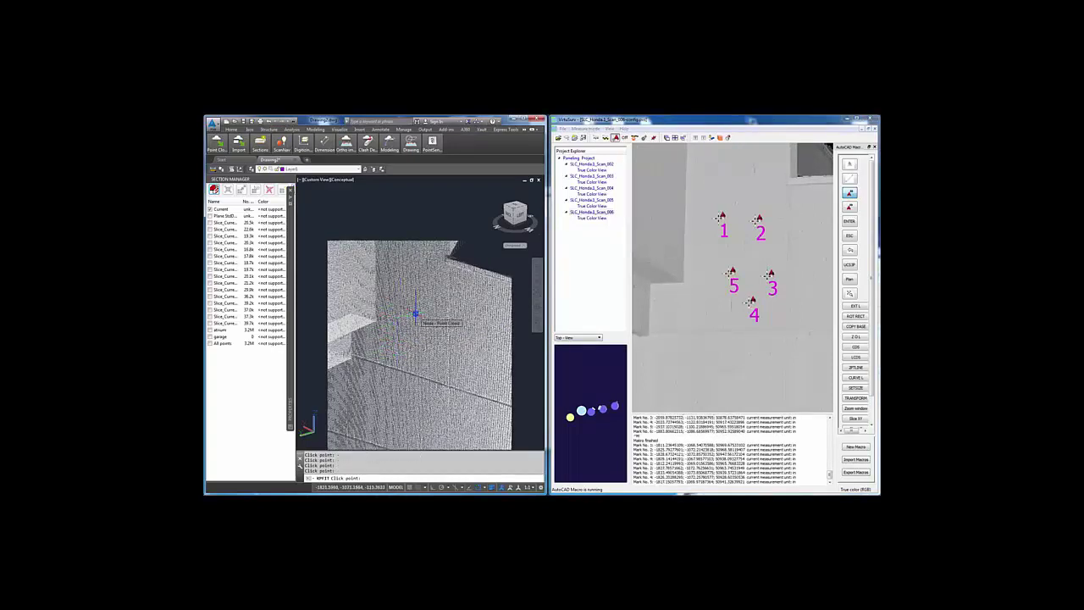
key(Return)
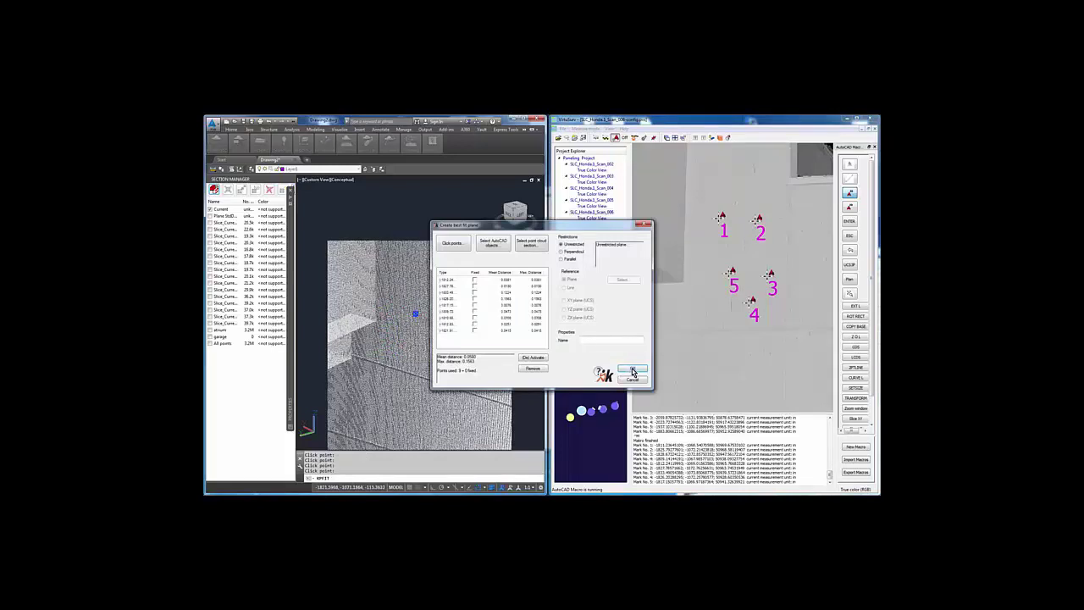
click(632, 373)
scroll(435, 342, up, 3)
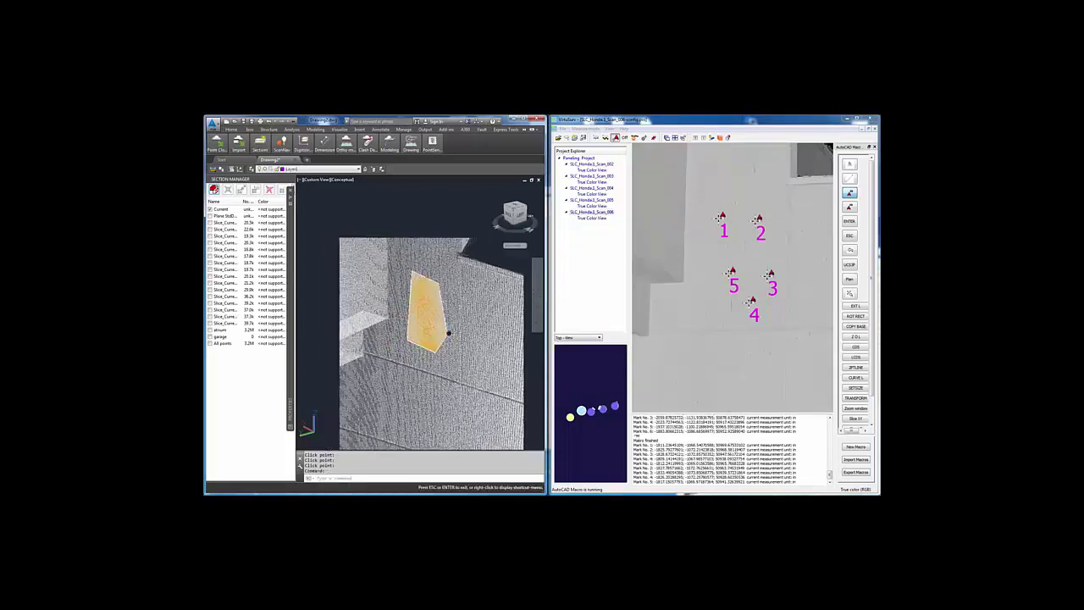
Step: Fit a 1-click plane to the adjoining side wall above the ledge, accepting the search radius parameters
click(389, 147)
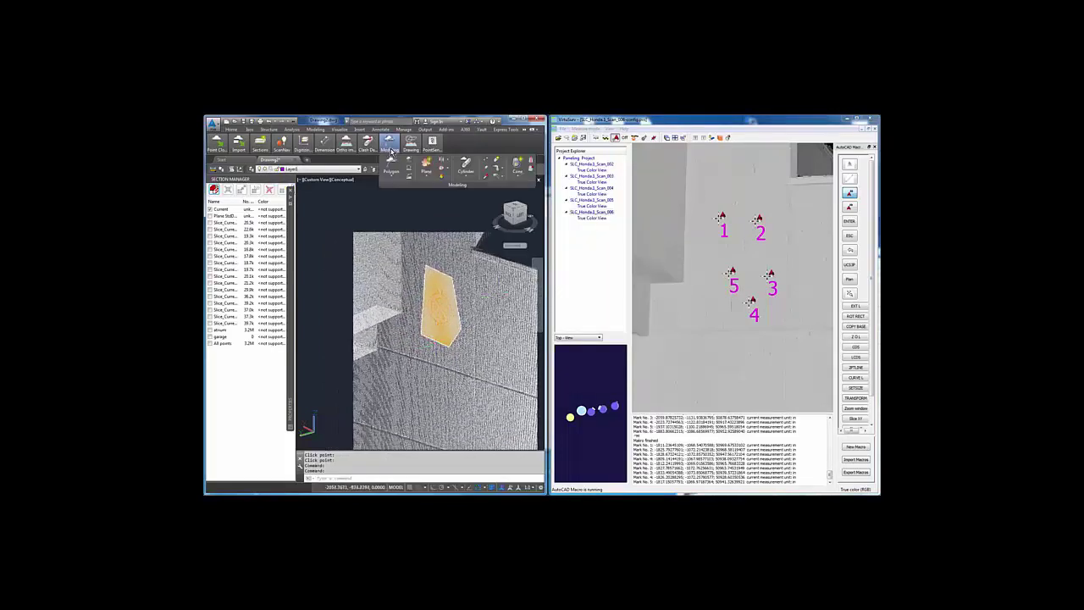
click(432, 178)
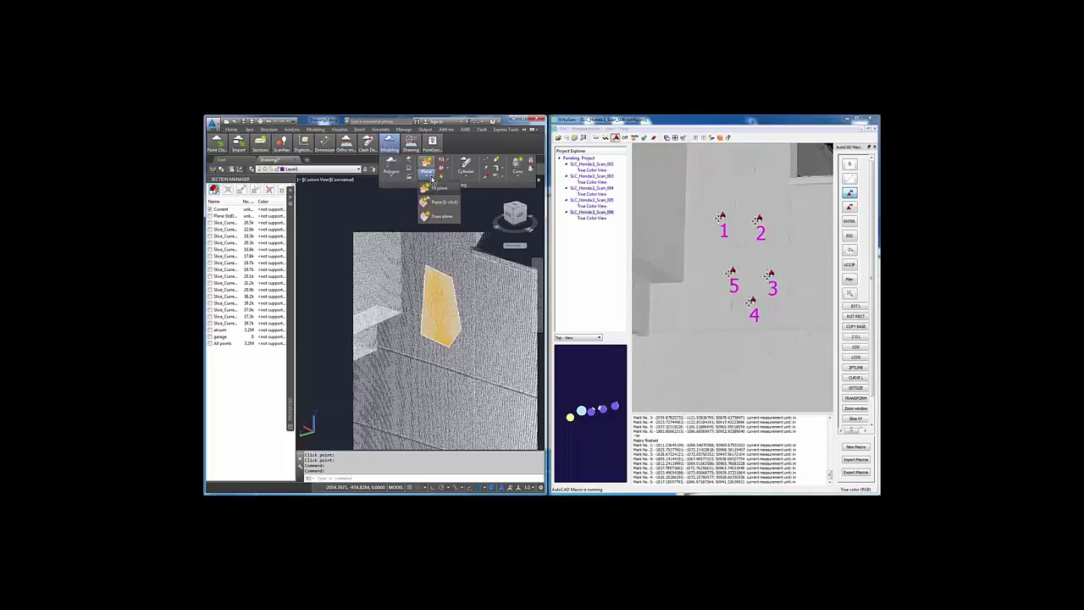
click(438, 202)
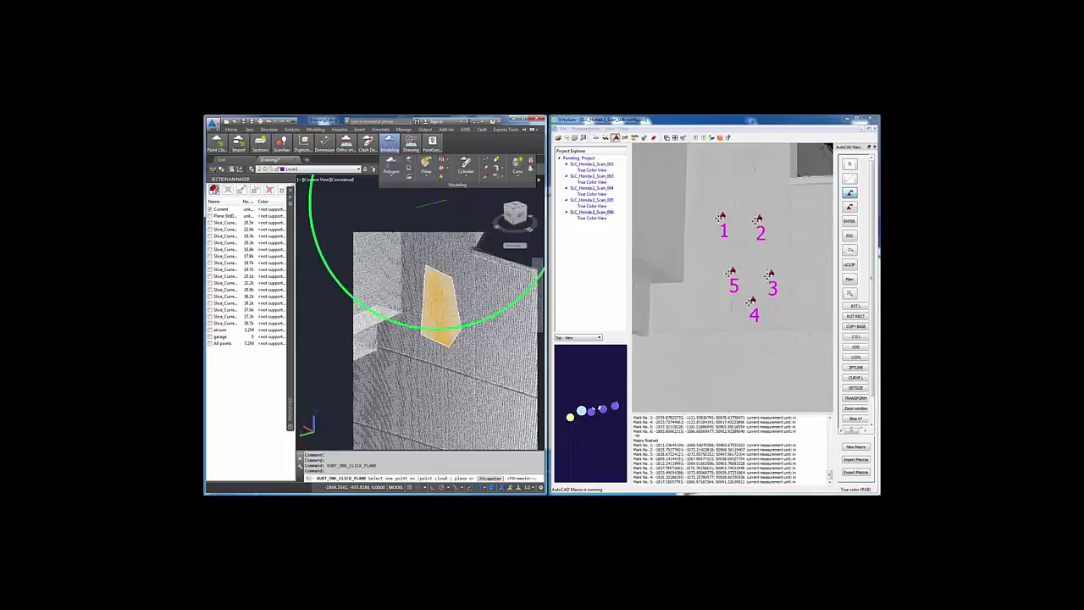
click(491, 477)
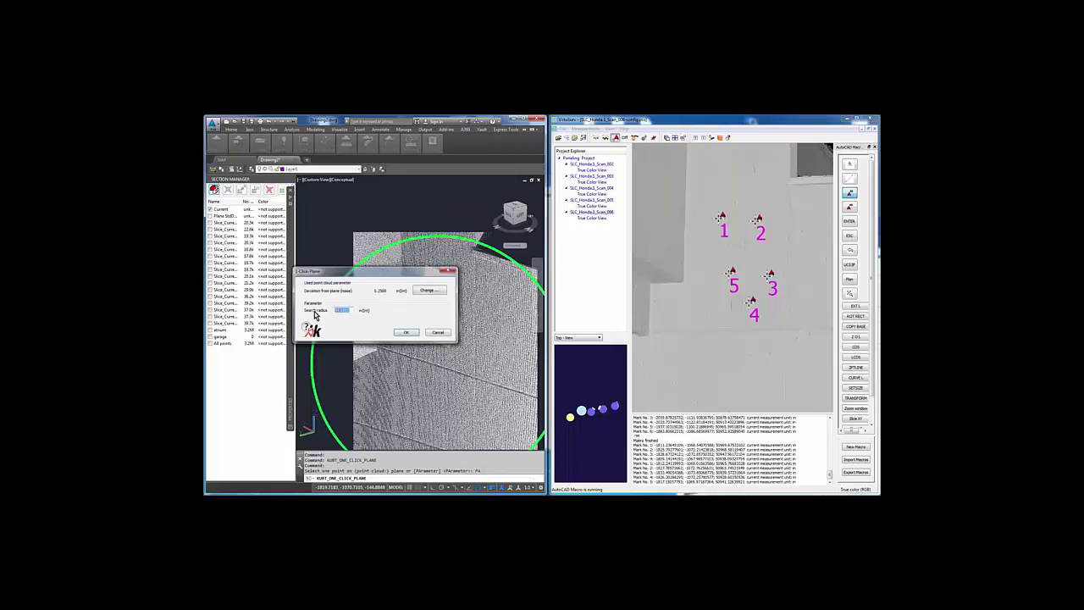
click(407, 333)
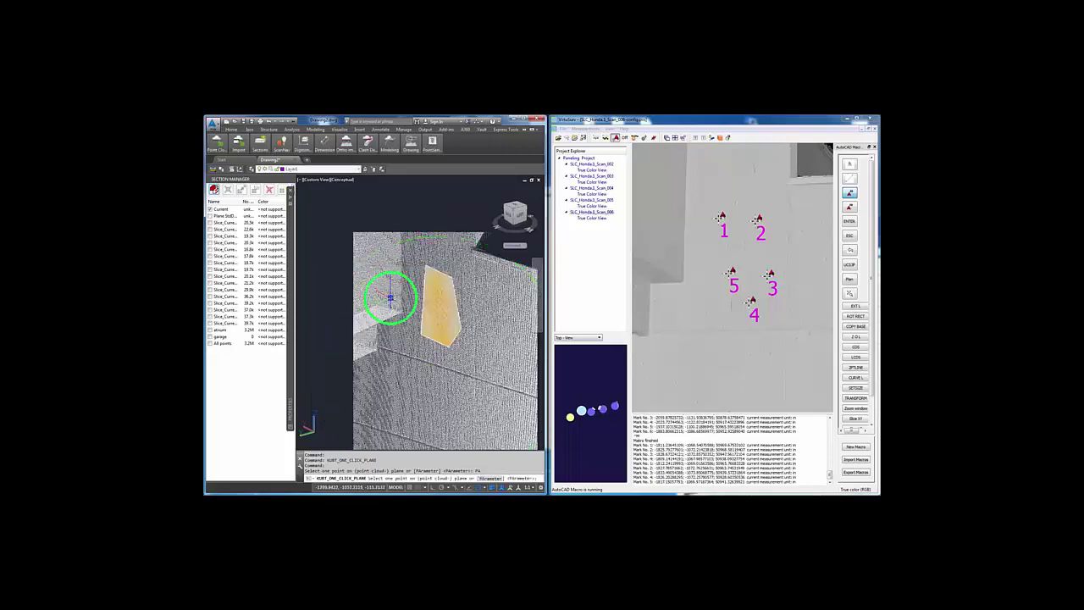
click(377, 276)
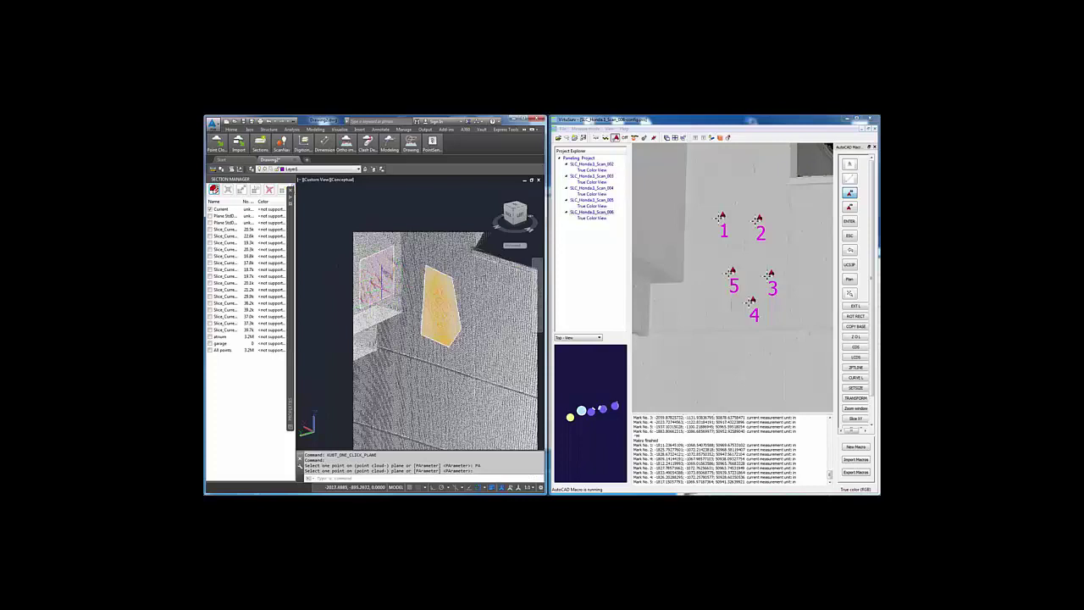
shift+middle_drag(388, 282, 376, 289)
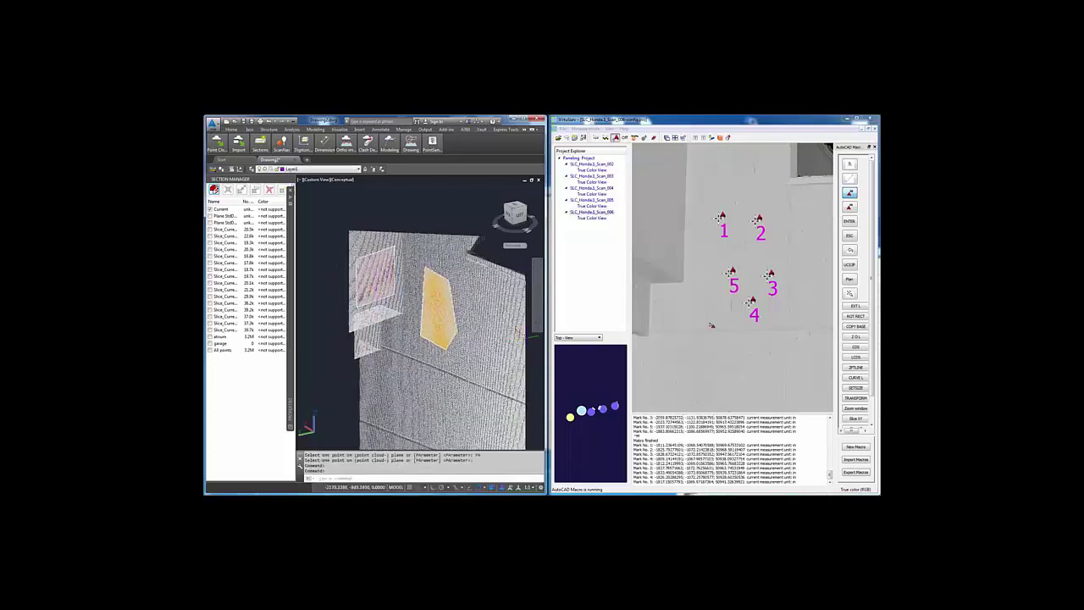
Step: Draw a plane on the horizontal ledge surface between the walls from five points picked in the VirtuSurv scan view
click(392, 149)
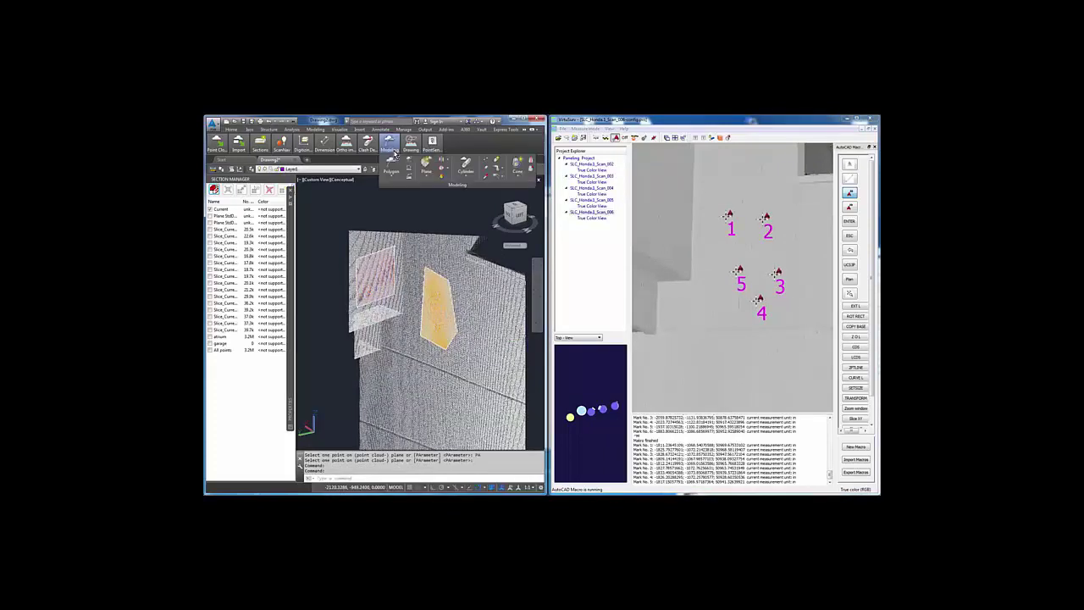
click(393, 174)
click(428, 174)
click(435, 217)
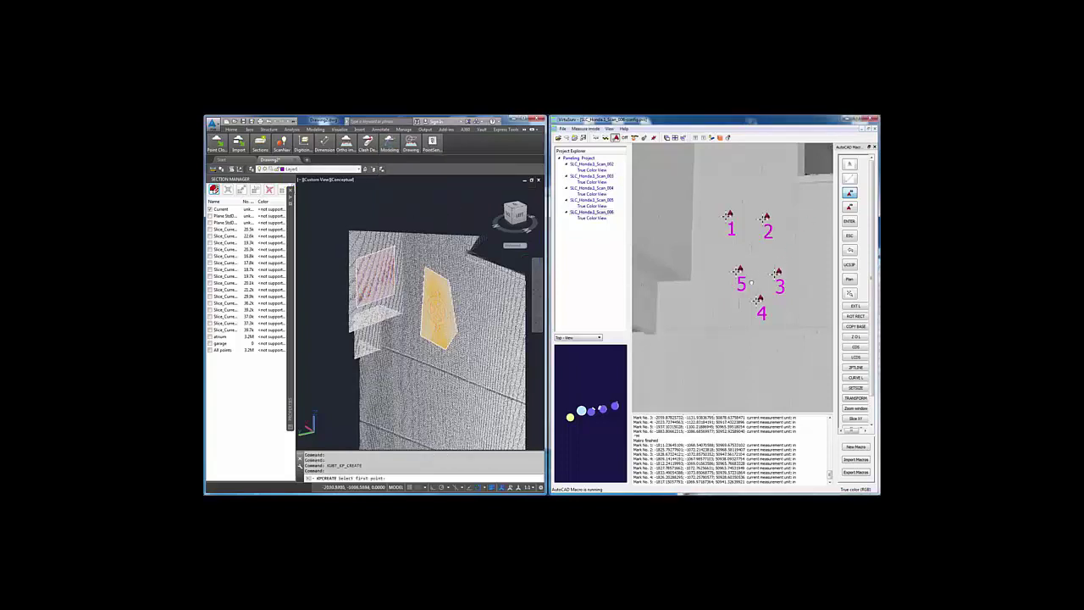
scroll(663, 272, up, 5)
click(662, 246)
click(691, 239)
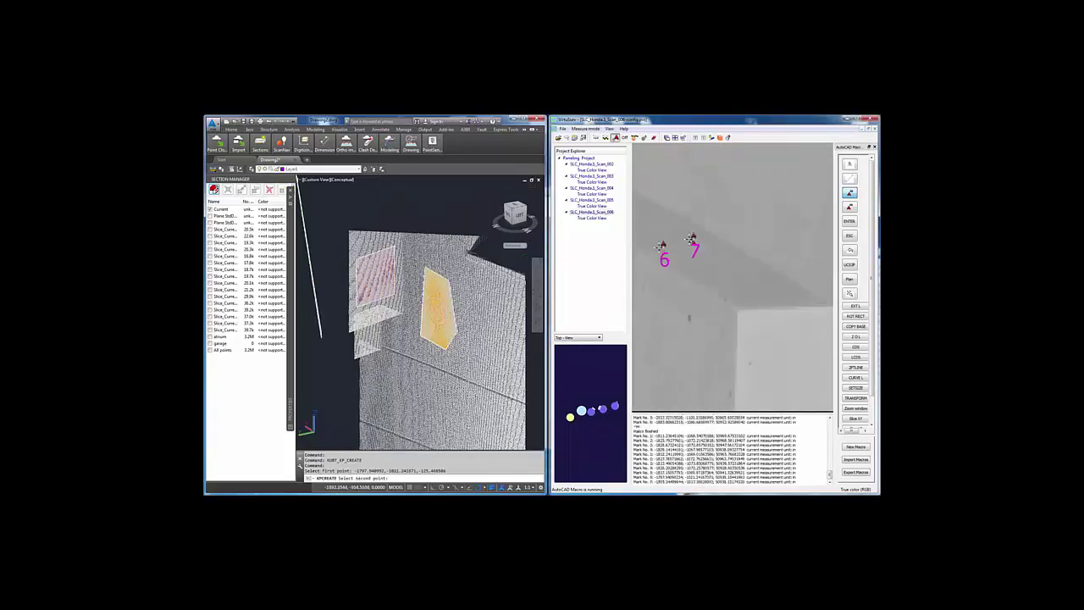
click(772, 290)
click(754, 293)
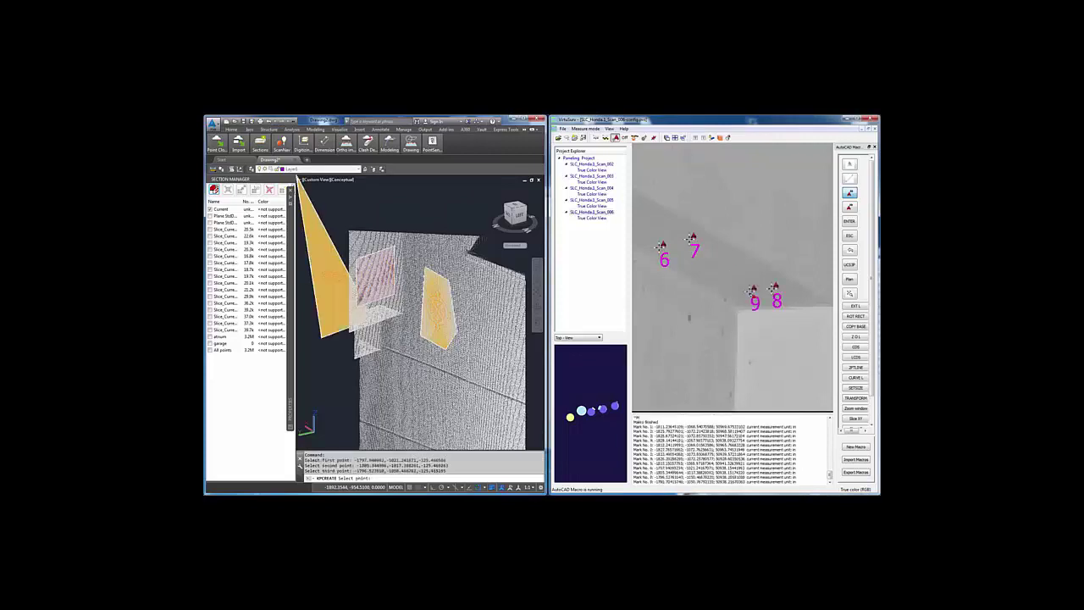
click(713, 281)
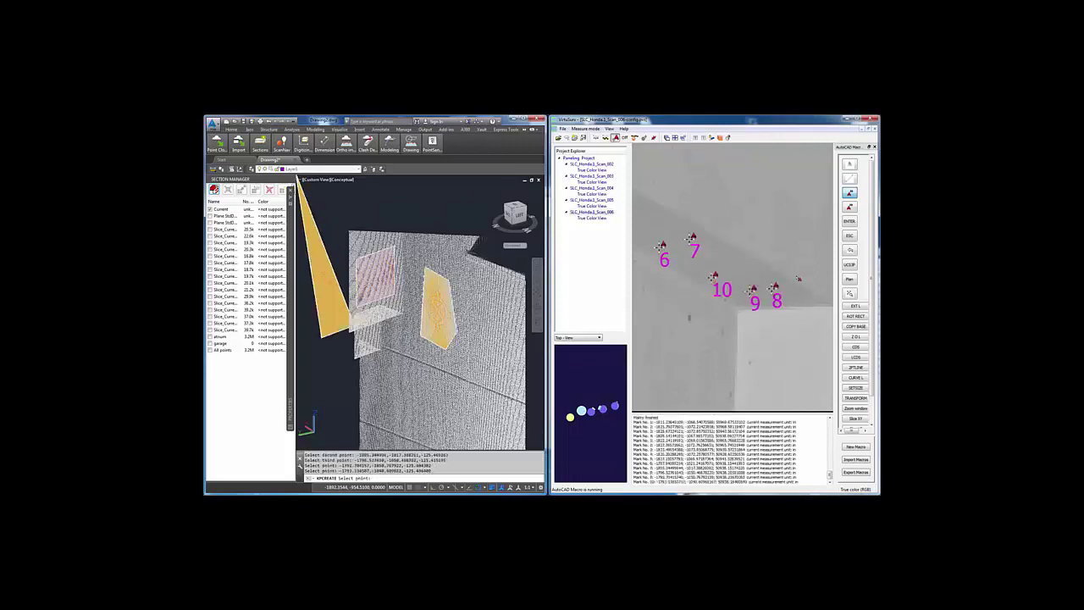
click(849, 222)
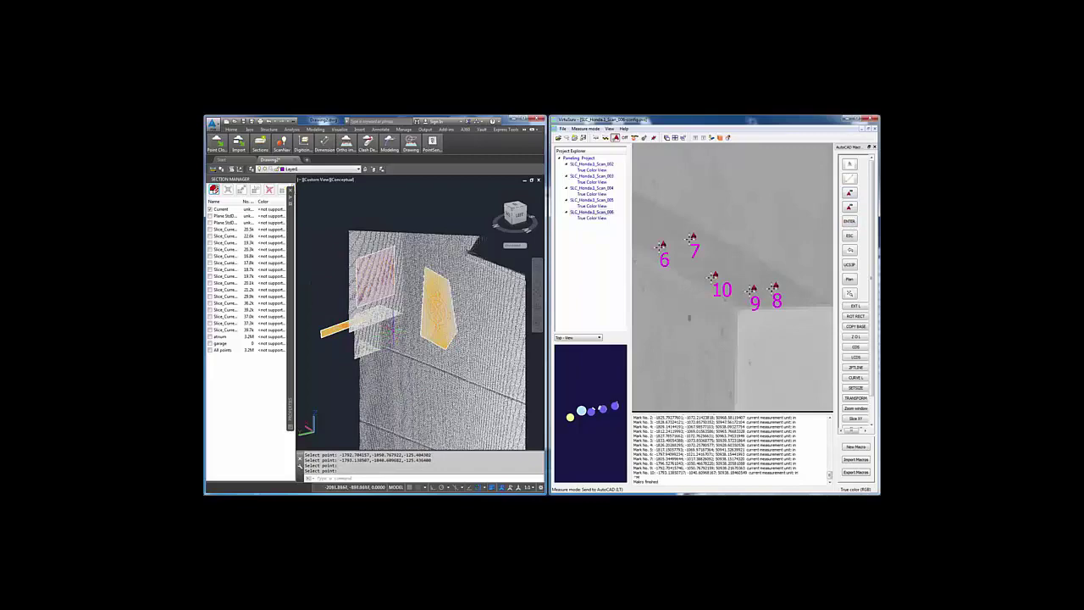
Step: Hide the current section's points and create the intersection lines of the large wall, side wall and ledge planes
shift+middle_drag(393, 325, 400, 295)
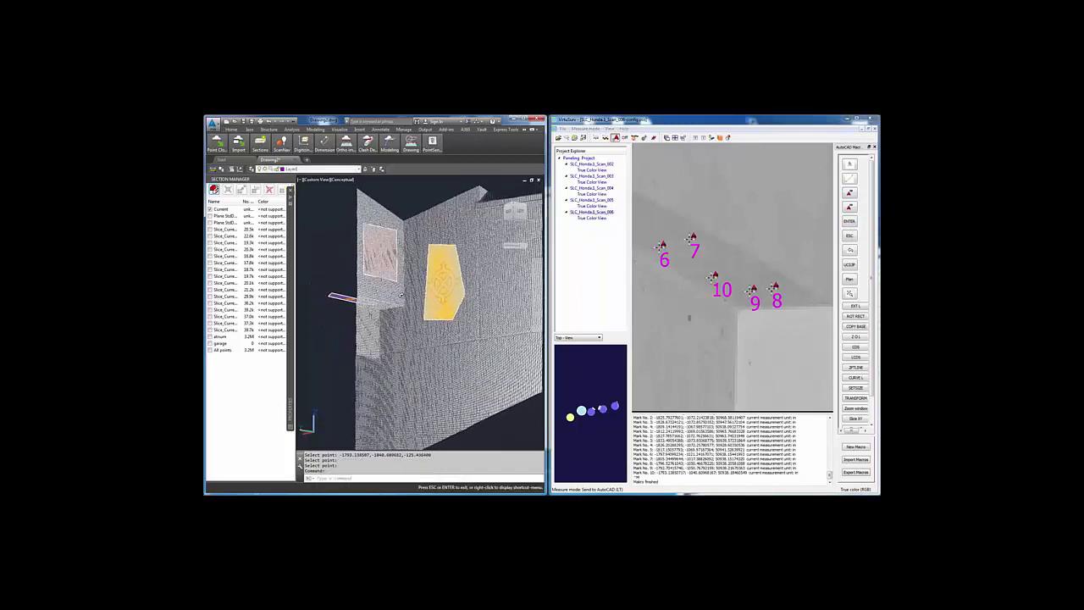
scroll(417, 297, up, 2)
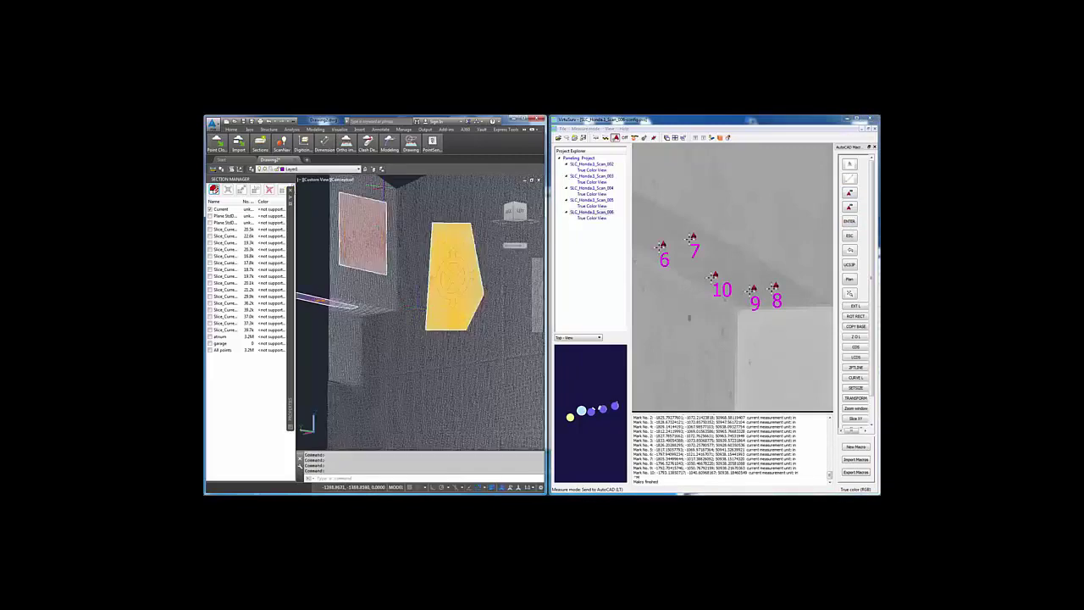
mouse_move(382, 149)
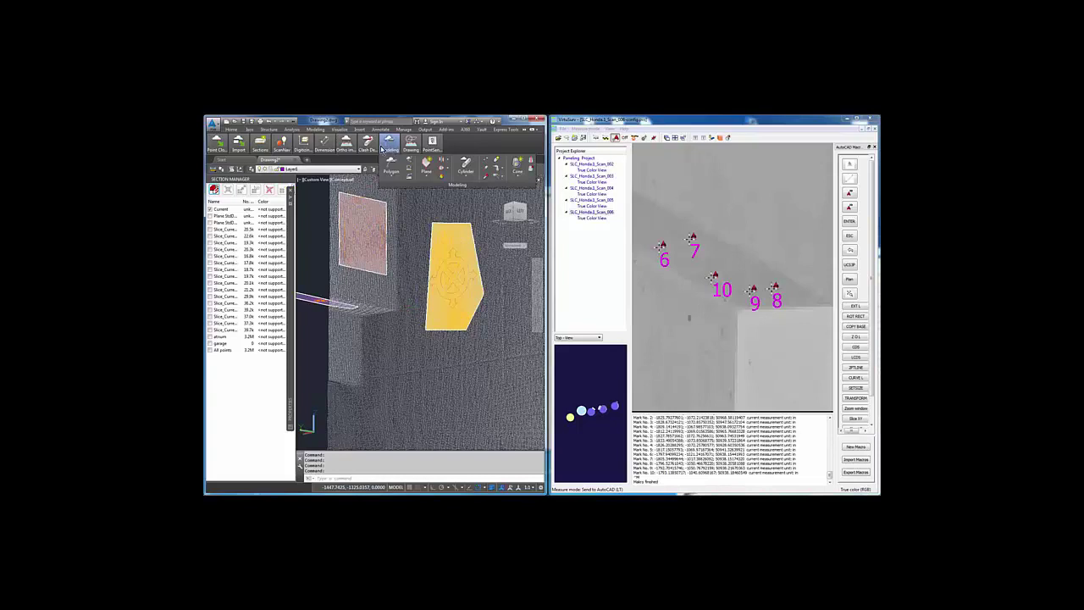
click(448, 163)
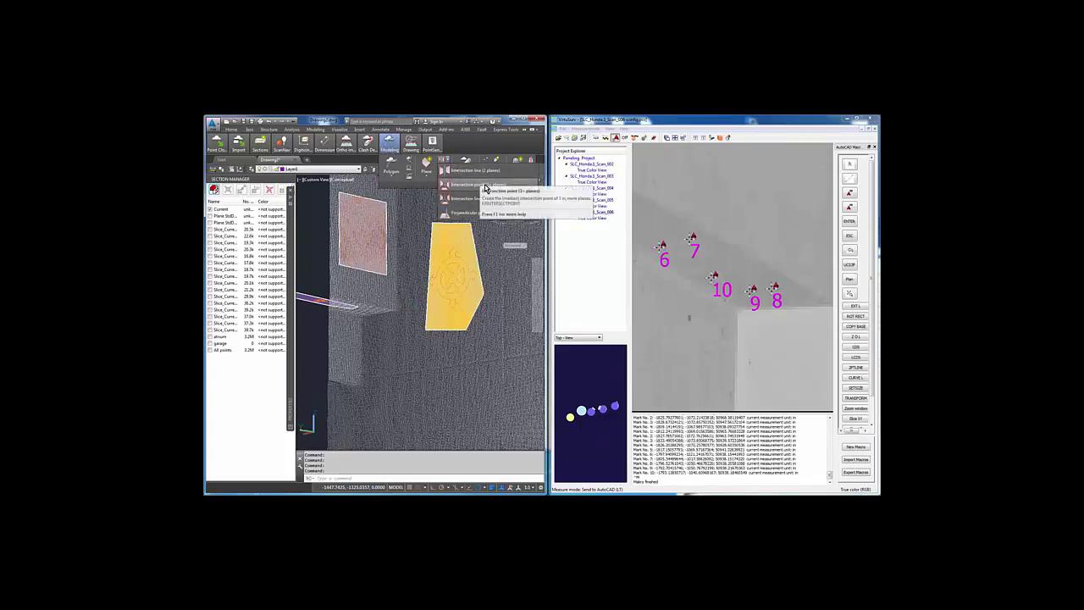
click(474, 199)
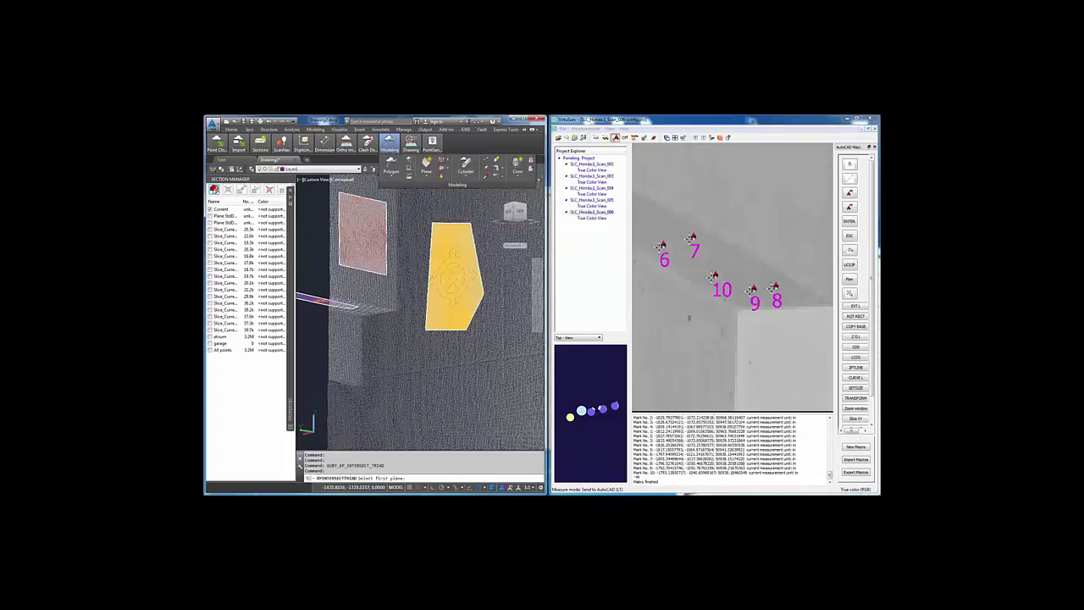
click(211, 212)
click(453, 280)
click(363, 233)
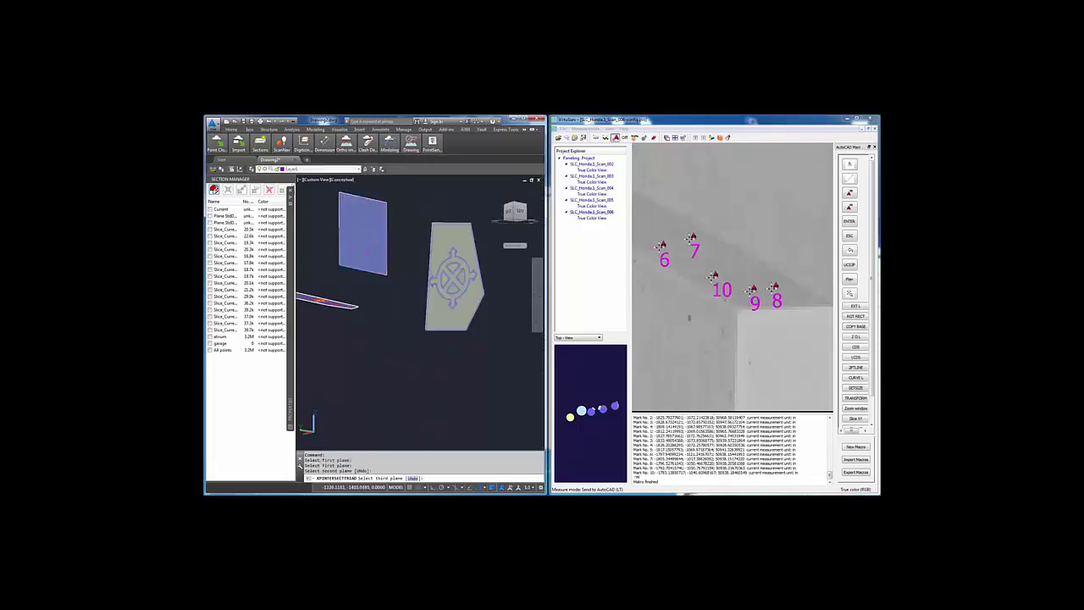
click(394, 310)
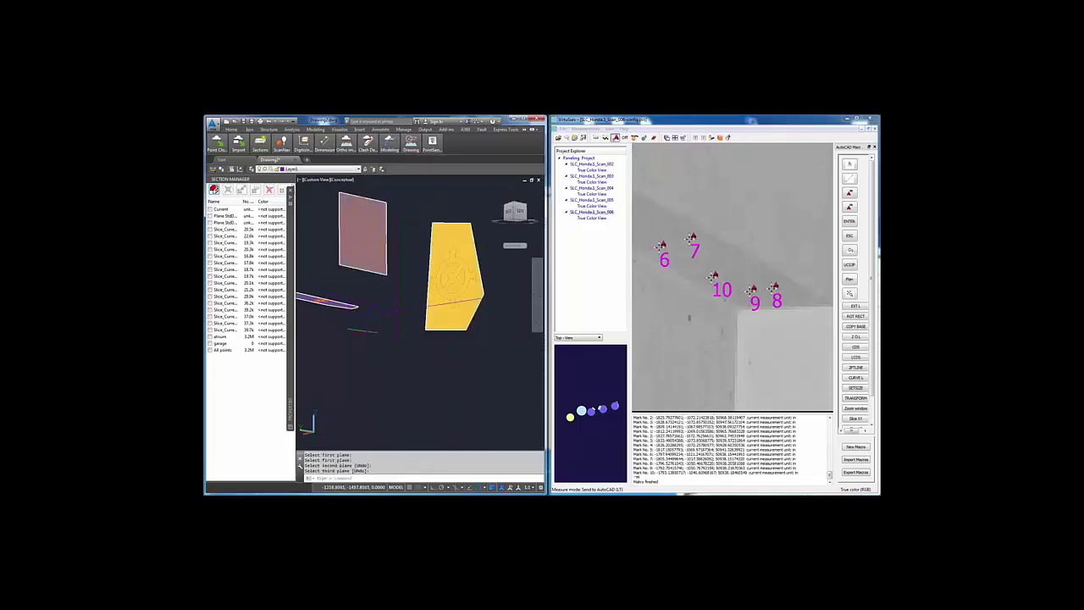
Step: Show the Current section's points again and set the UCS from the fitted plane on the large wall
click(210, 209)
shift+middle_drag(392, 312, 432, 368)
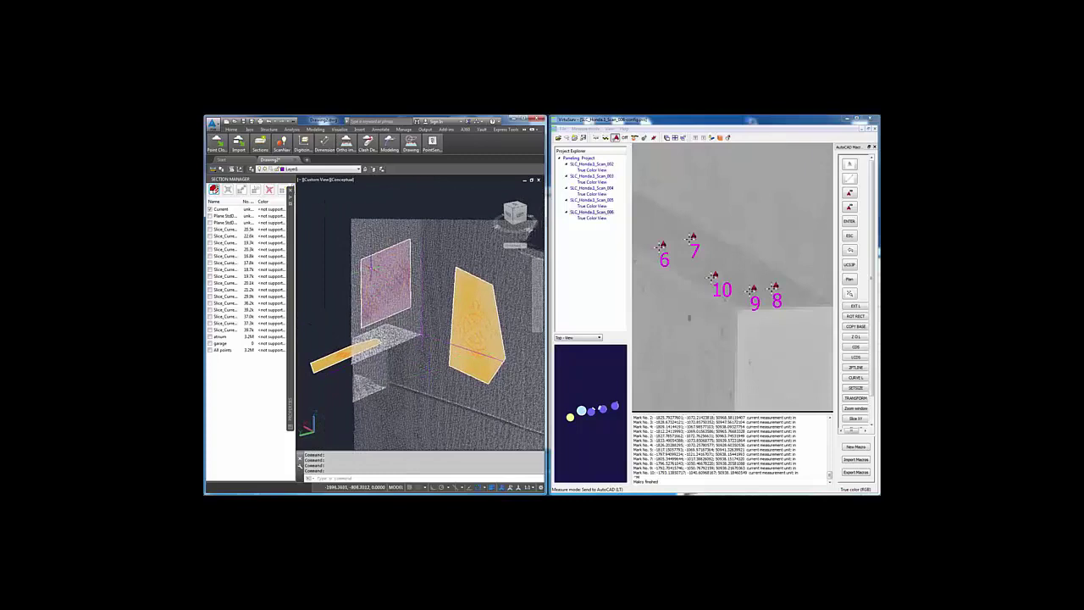
click(306, 149)
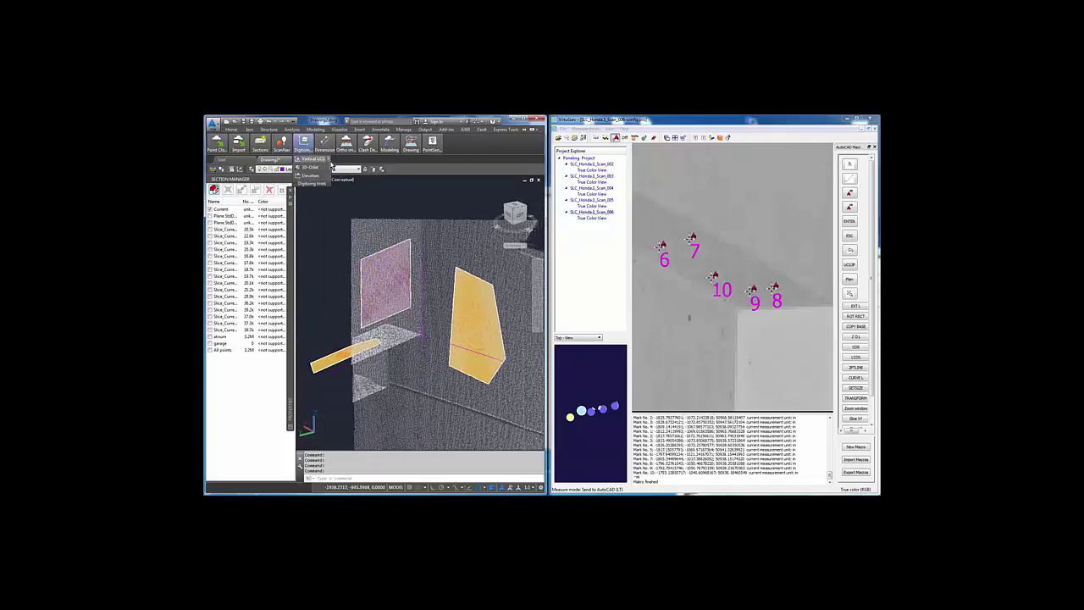
click(329, 160)
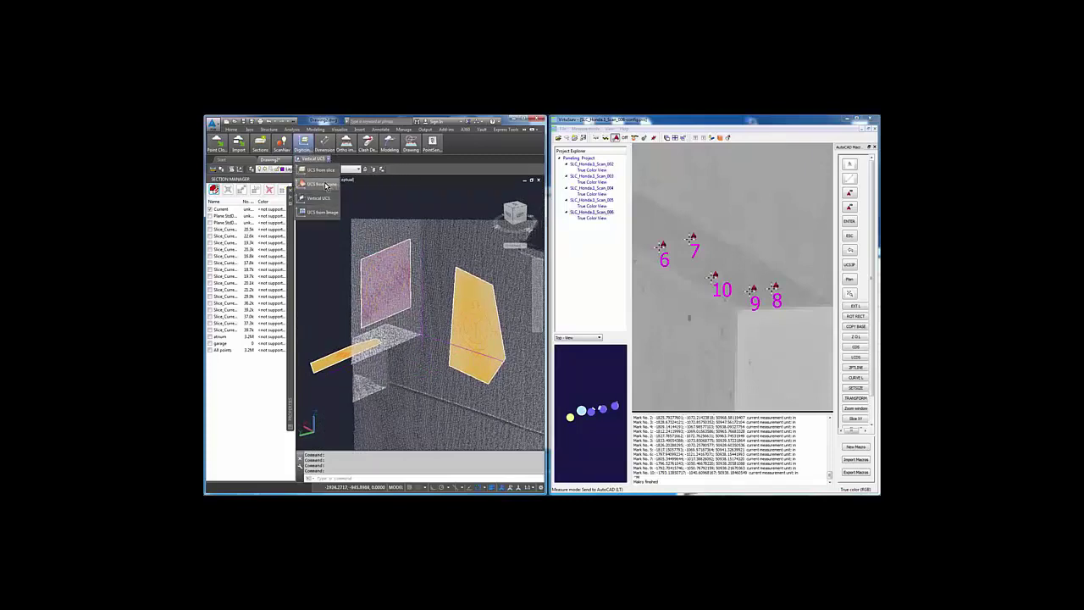
click(320, 185)
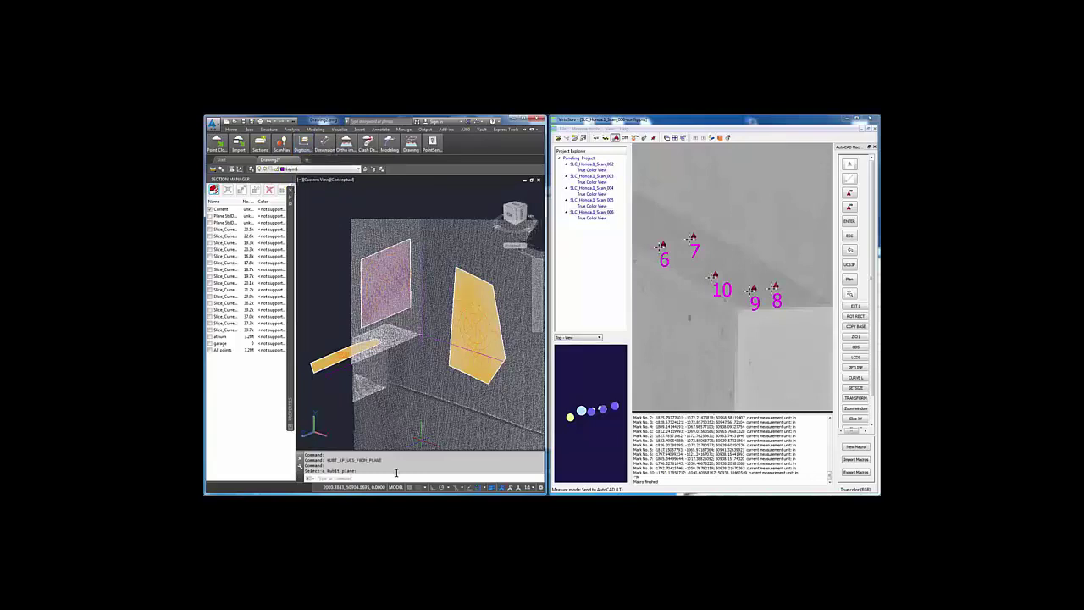
click(464, 375)
middle_drag(464, 375, 400, 339)
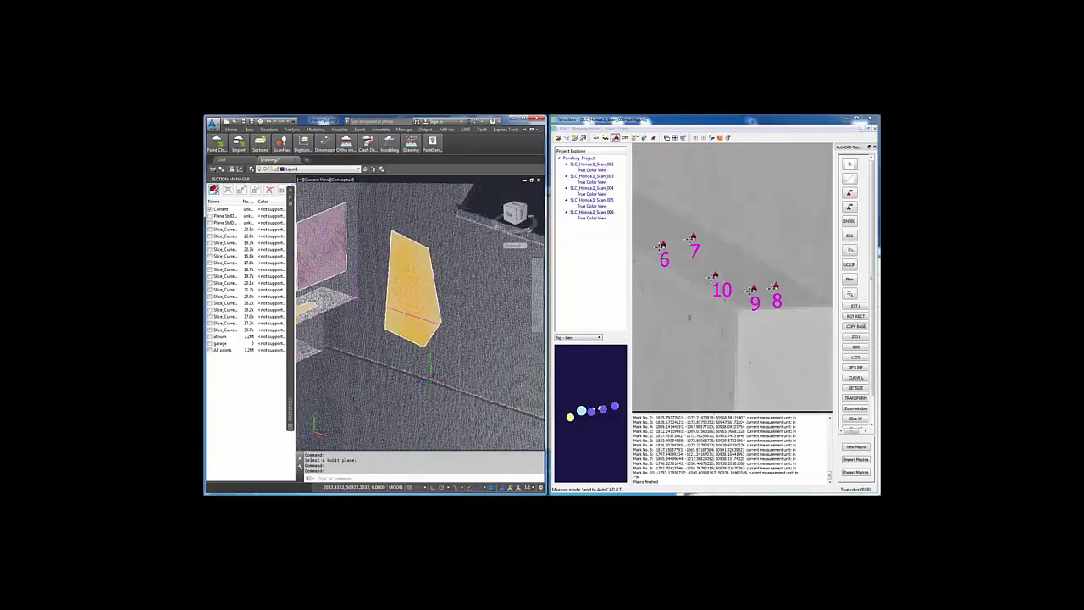
Step: Draw a rectangle on the large wall's plane, starting at the planes' intersection point and ending diagonally across the wall
key(Return)
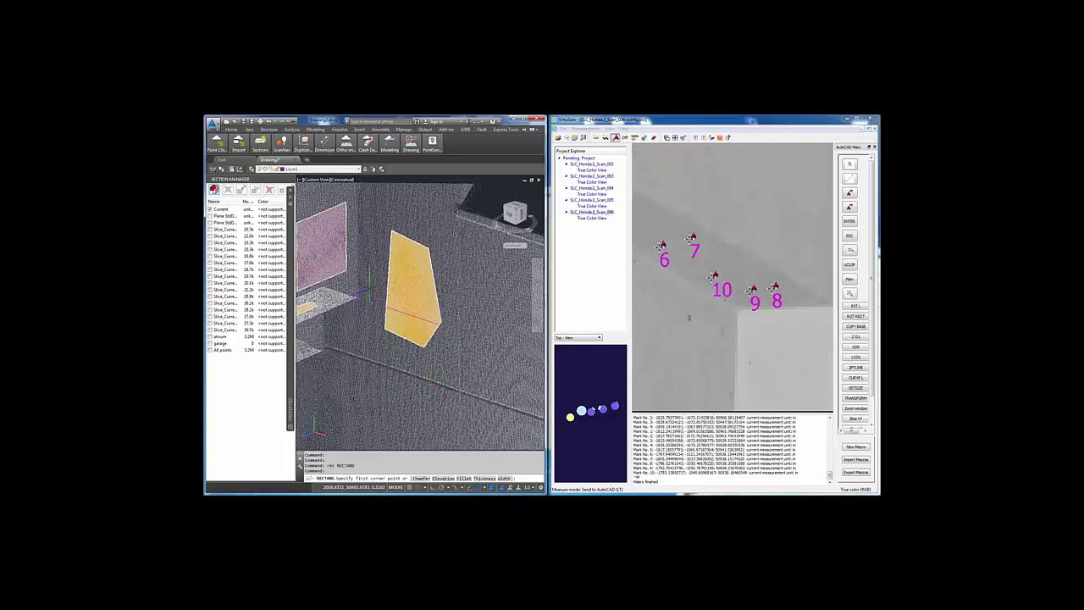
click(359, 298)
click(486, 398)
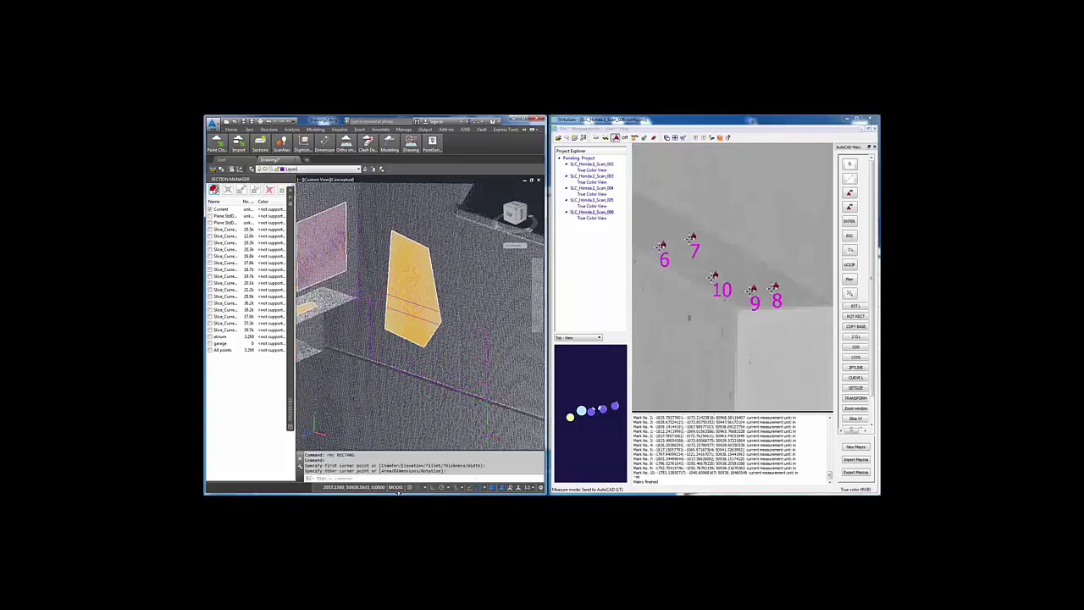
middle_drag(470, 353, 433, 286)
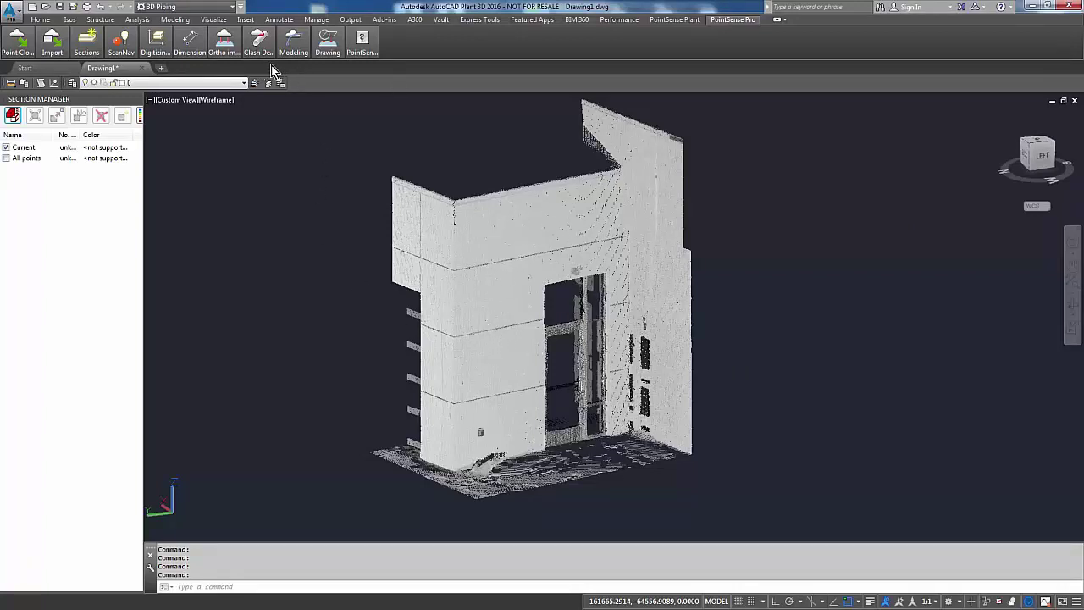
Step: Set a vertical UCS through two points on the facade's upper wall panel, leaving its name blank
click(155, 56)
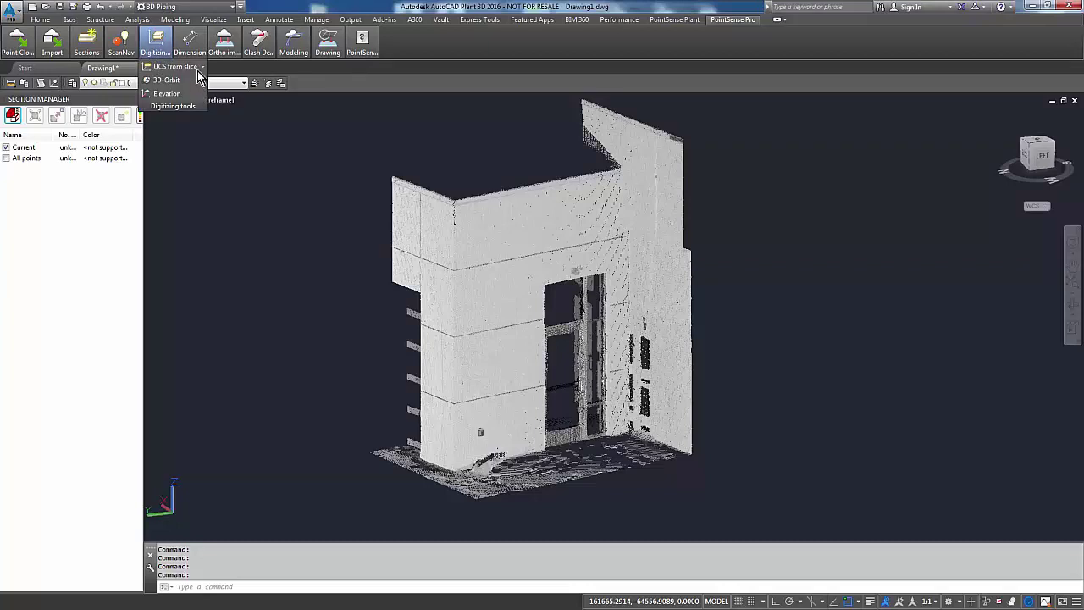
click(203, 68)
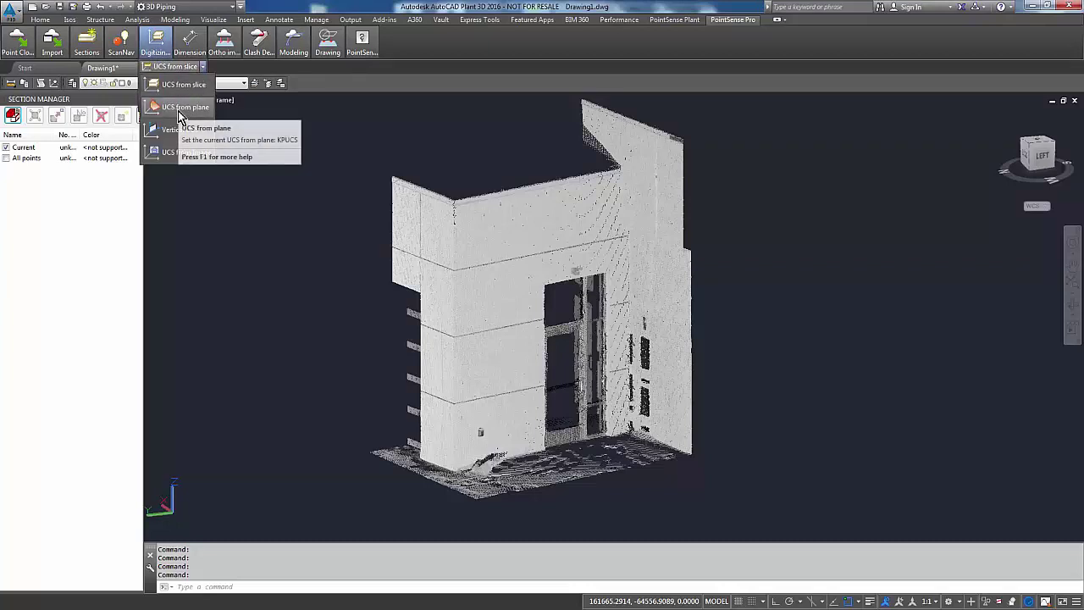
click(179, 129)
middle_drag(675, 421, 657, 392)
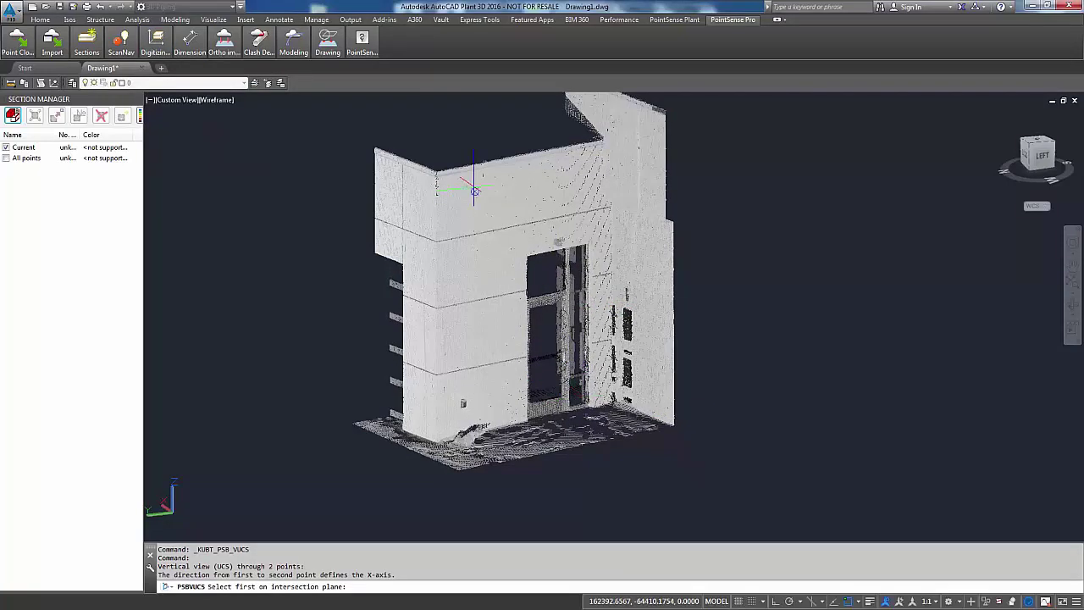
click(455, 199)
click(581, 181)
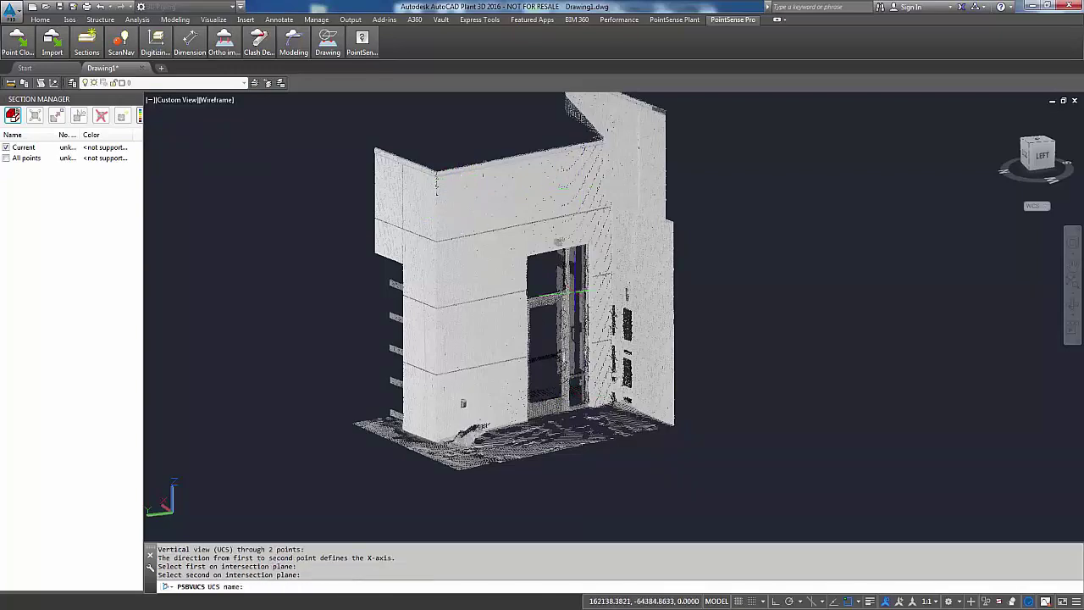
key(Return)
middle_drag(615, 407, 607, 317)
scroll(606, 442, up, 14)
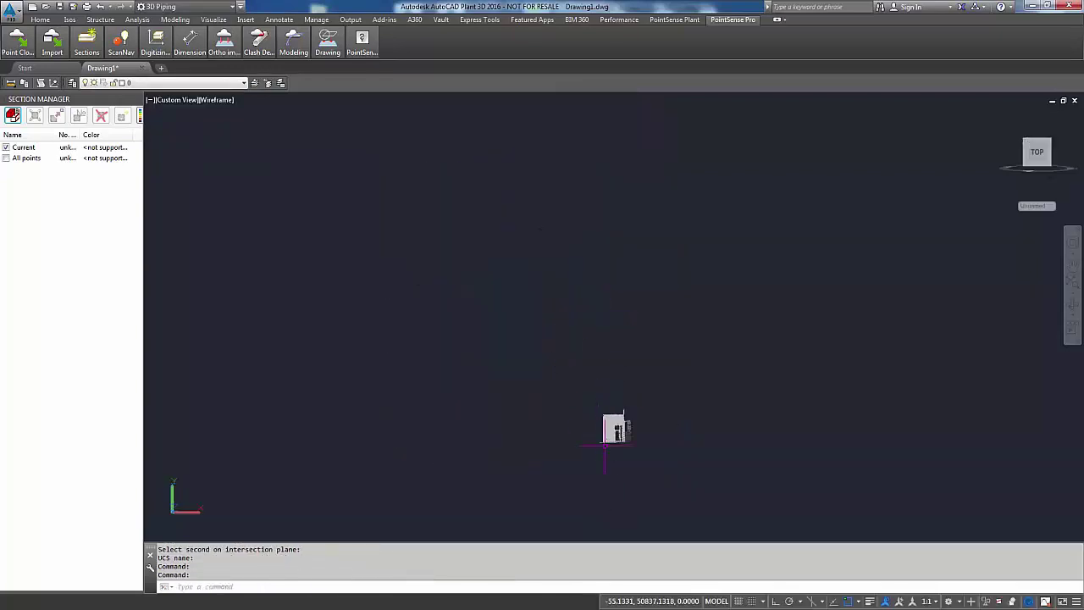
middle_drag(650, 442, 623, 417)
scroll(643, 398, up, 3)
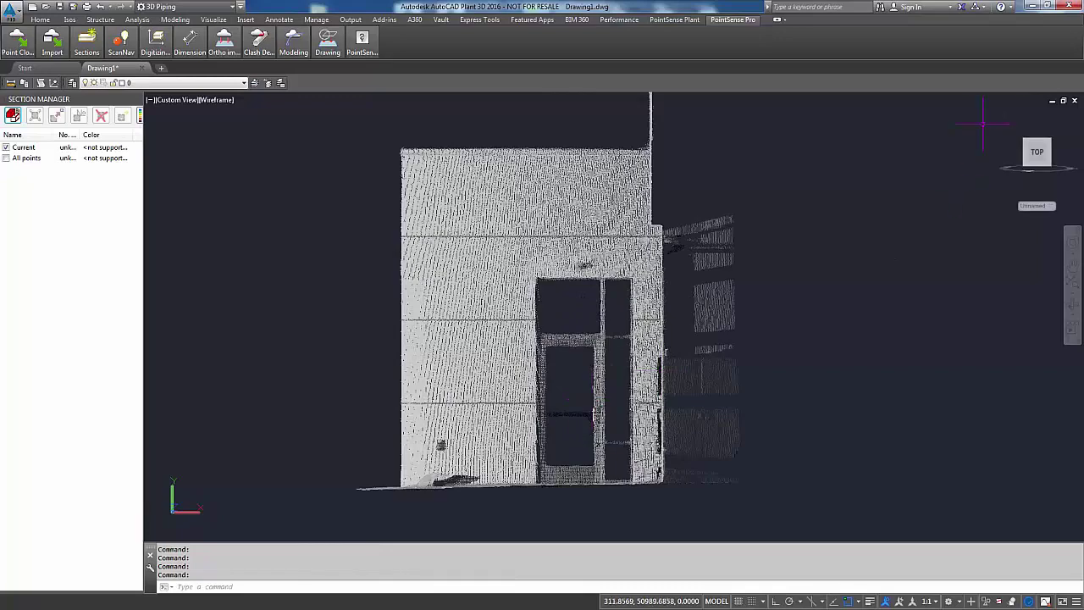
Step: Run the XL Vertical macro in VirtuSurv and place a vertical construction line at the facade's outer corner
click(1047, 7)
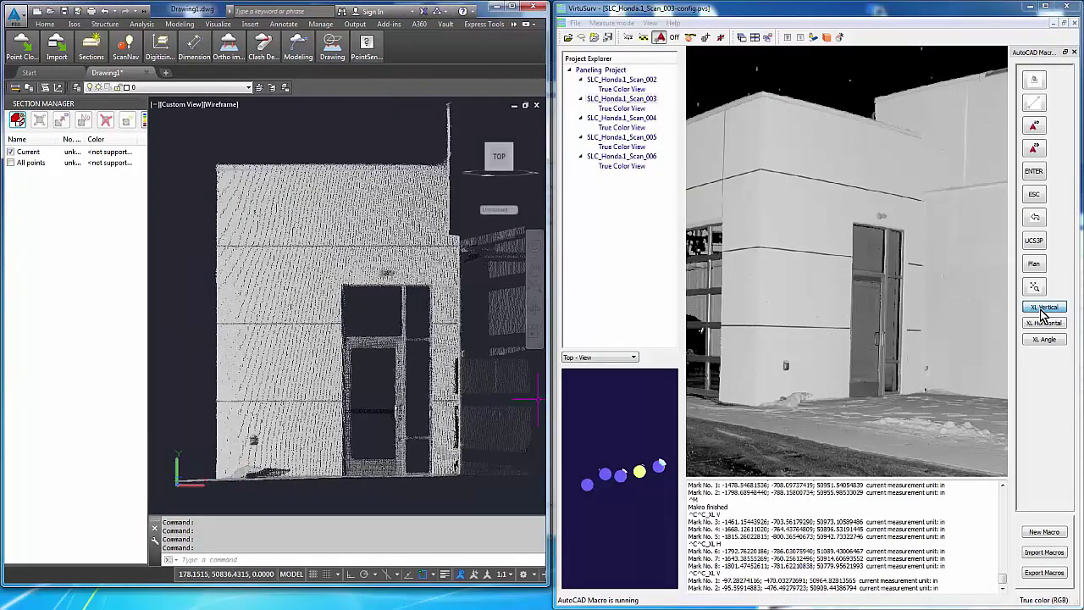
middle_drag(842, 355, 898, 344)
scroll(809, 278, up, 5)
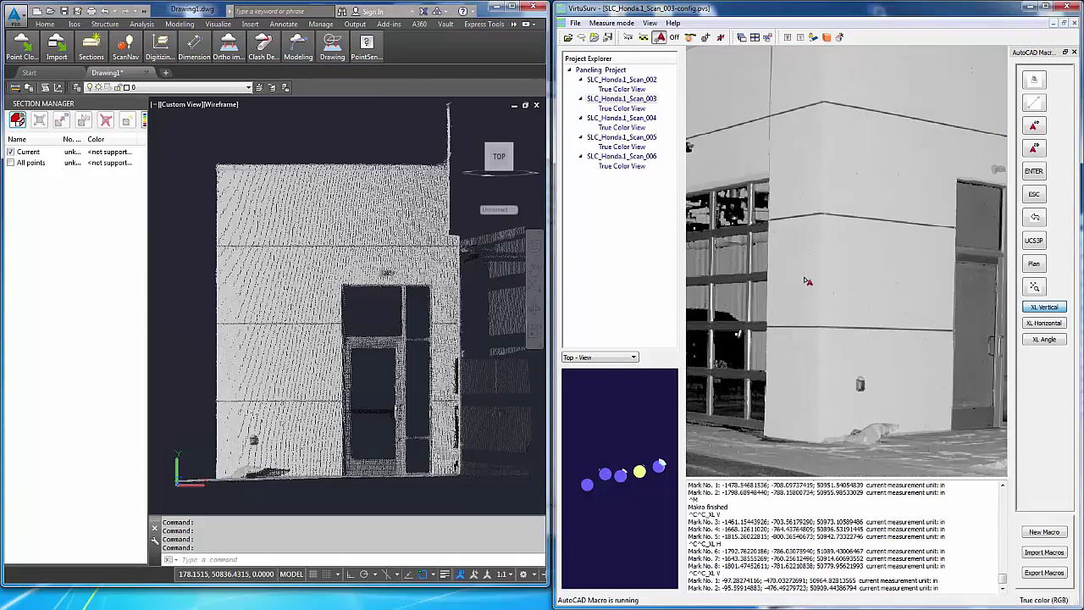
click(1045, 311)
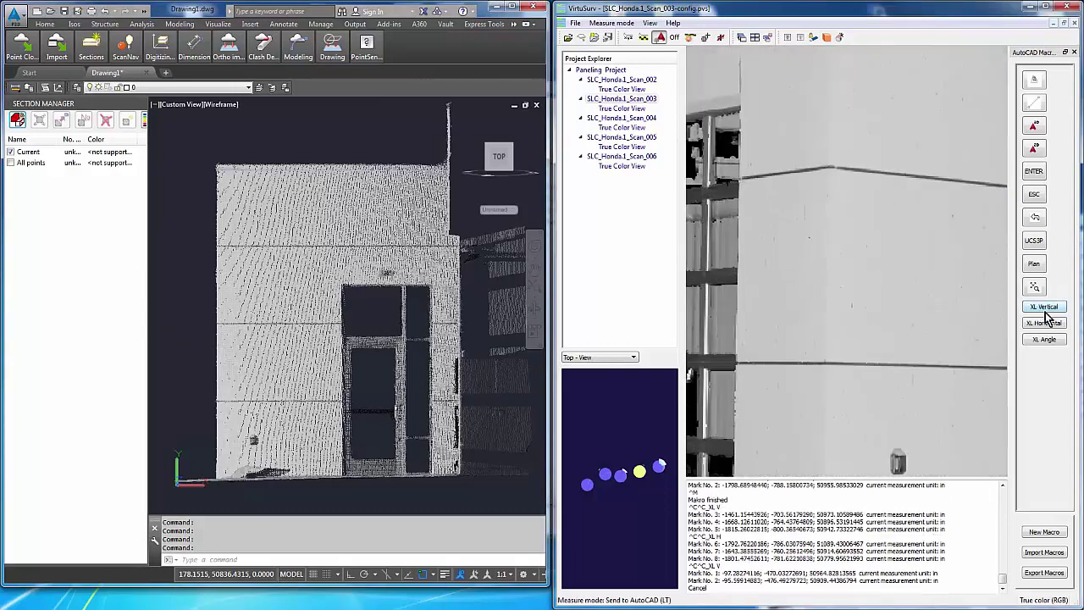
click(1045, 309)
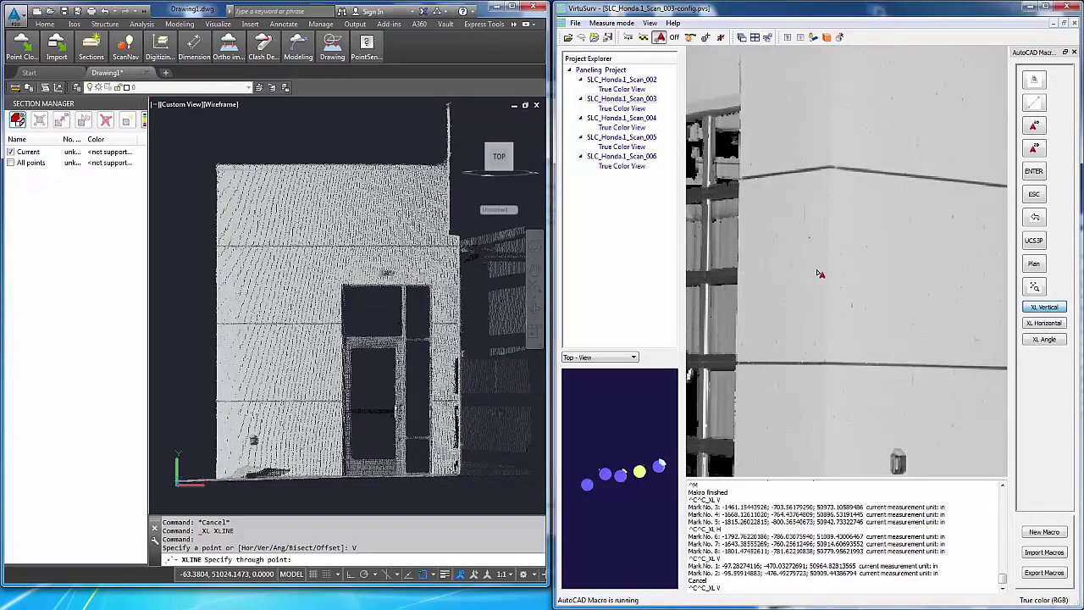
click(820, 273)
Step: Add two more vertical construction lines from scan points above and below the ledge at the facade's inner corner
scroll(877, 380, down, 1)
middle_drag(877, 379, 782, 401)
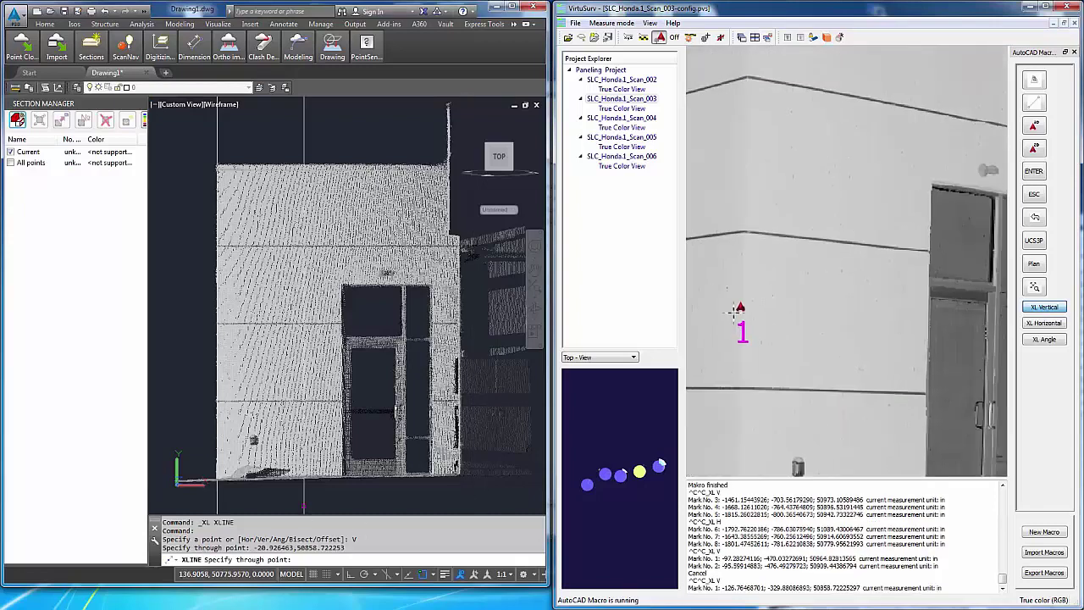
drag(909, 344, 895, 242)
click(861, 204)
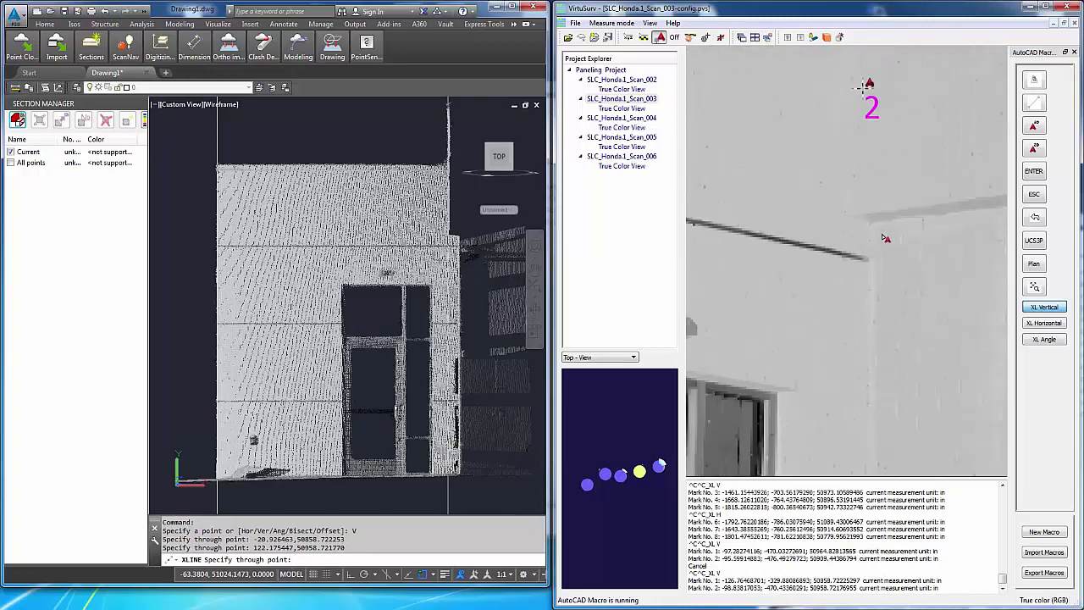
click(885, 238)
drag(887, 339, 852, 327)
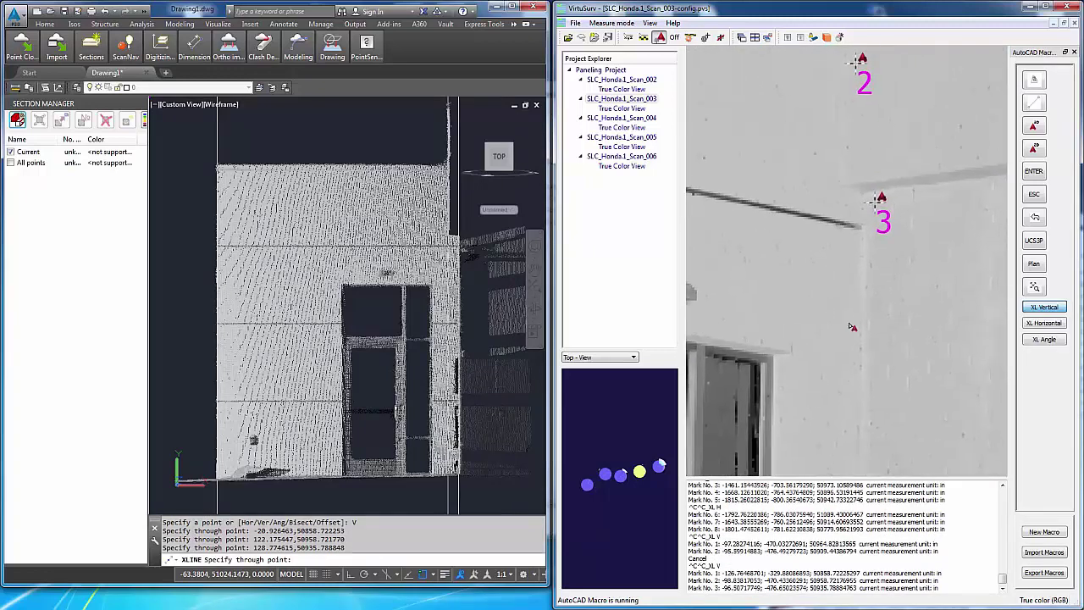
Step: Place a horizontal construction line through a scan point on the facade's roof edge with the XL Horizontal macro
click(1047, 328)
drag(925, 374, 858, 206)
scroll(921, 237, down, 3)
scroll(861, 207, up, 5)
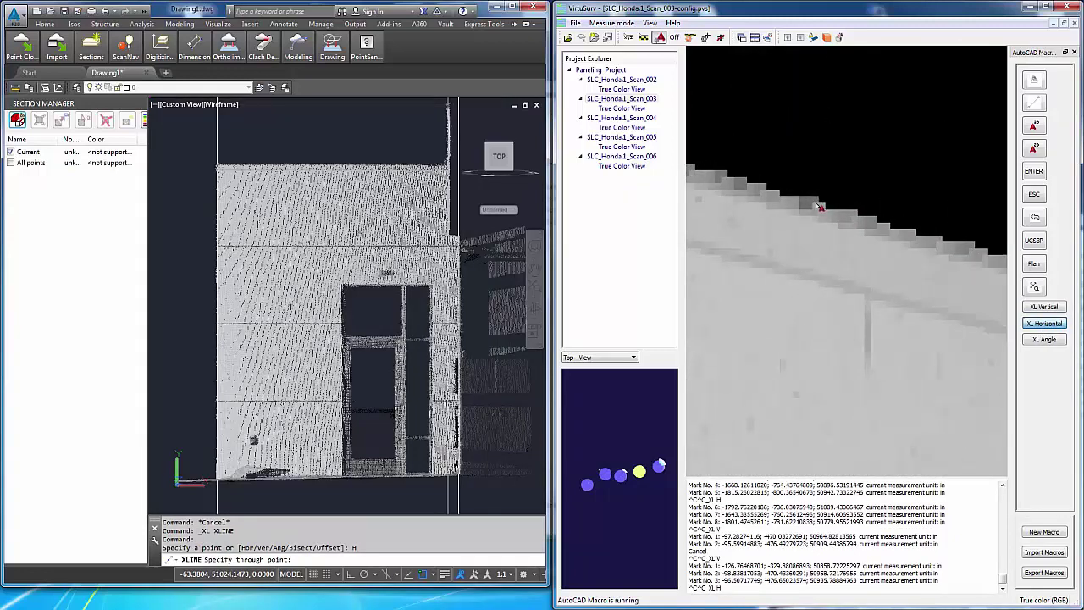
click(816, 201)
scroll(847, 287, down, 6)
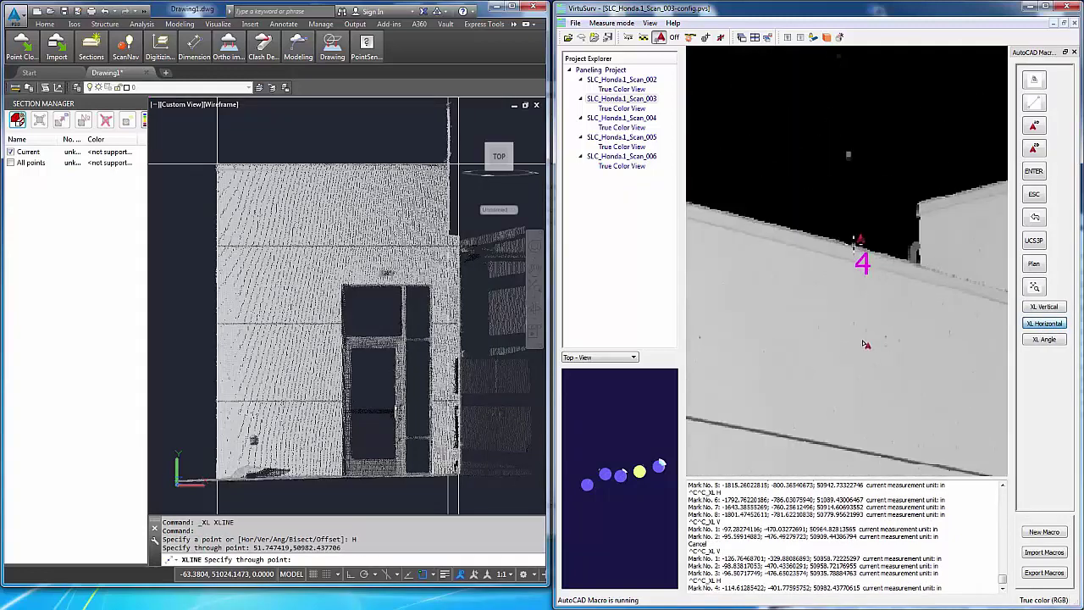
Step: Draw an angled construction line along the facade's base with XL Angle, from the outer corner to the inner corner
scroll(895, 340, down, 3)
drag(809, 355, 783, 390)
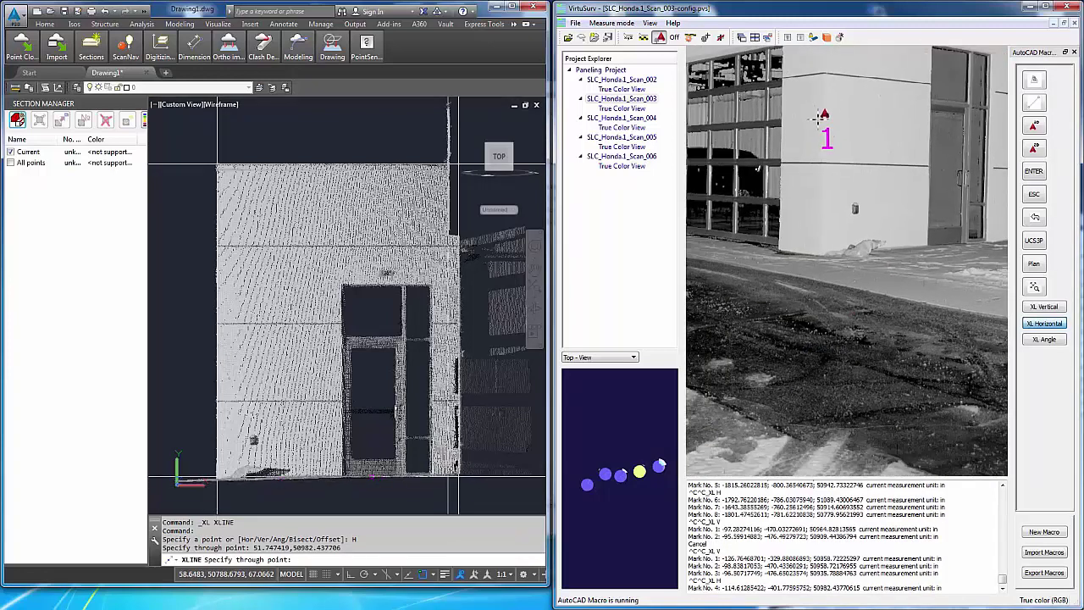
click(1058, 342)
drag(889, 308, 820, 314)
scroll(777, 266, up, 3)
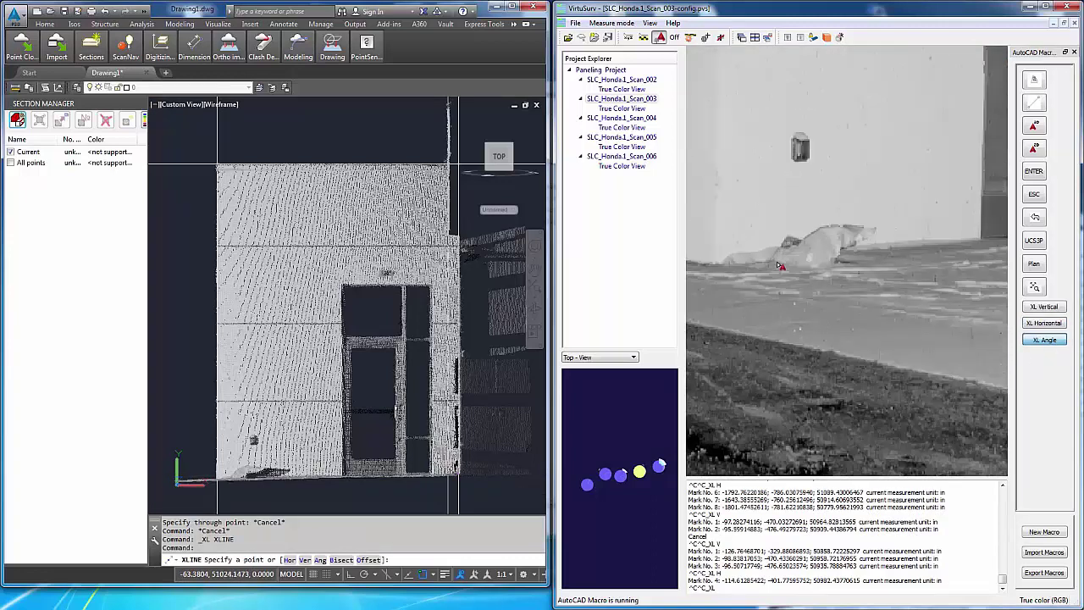
click(727, 277)
scroll(847, 279, down, 3)
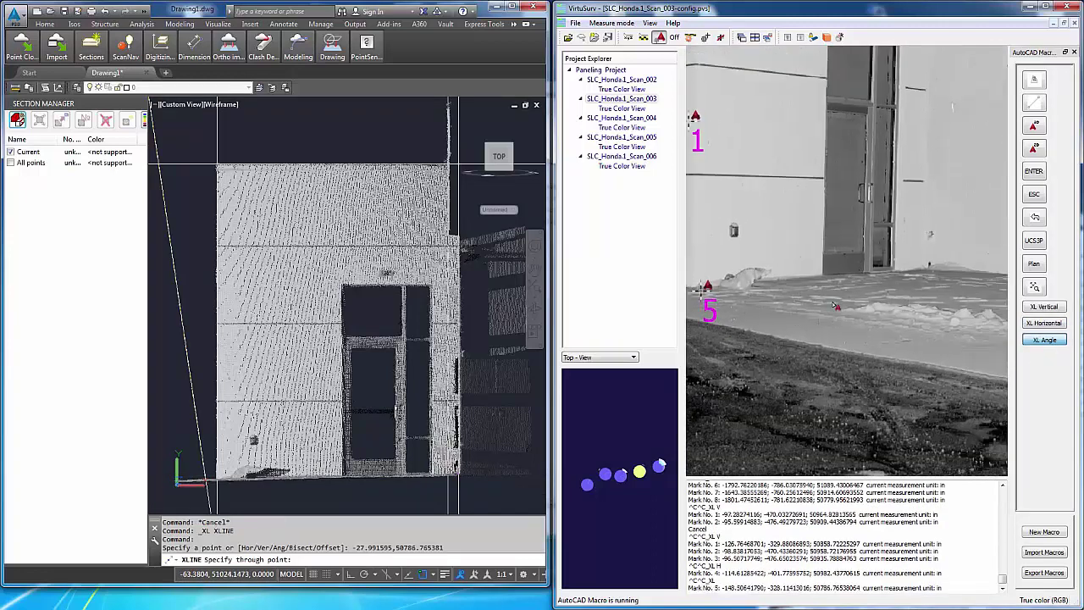
scroll(940, 275, up, 4)
click(950, 271)
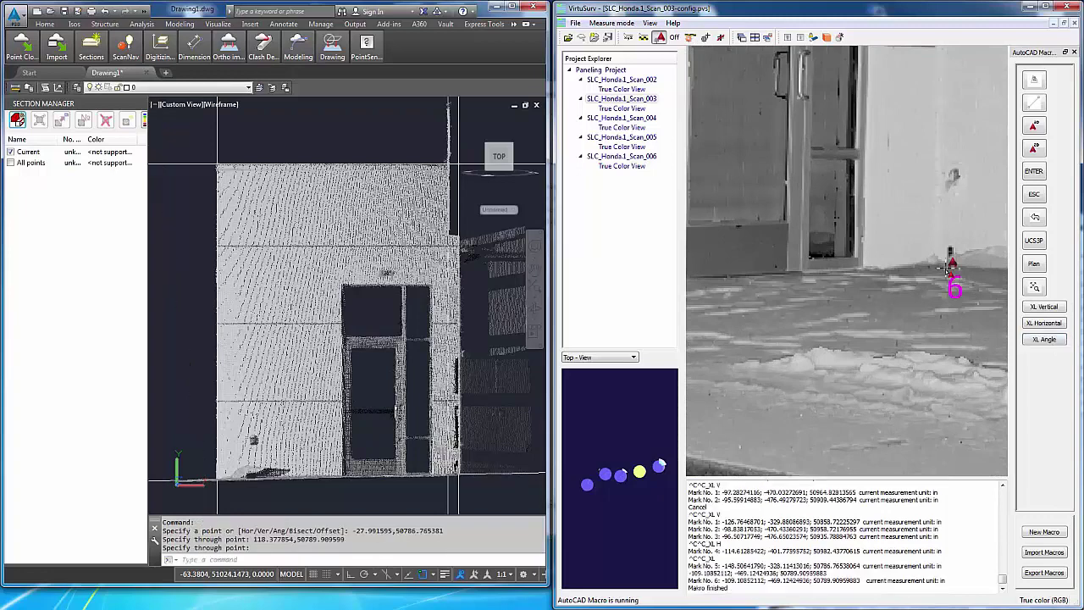
Step: Draw another angled construction line with XL Angle through two scan points along the ledge at the inner corner
middle_drag(930, 140, 890, 340)
middle_drag(901, 127, 914, 333)
scroll(868, 234, up, 3)
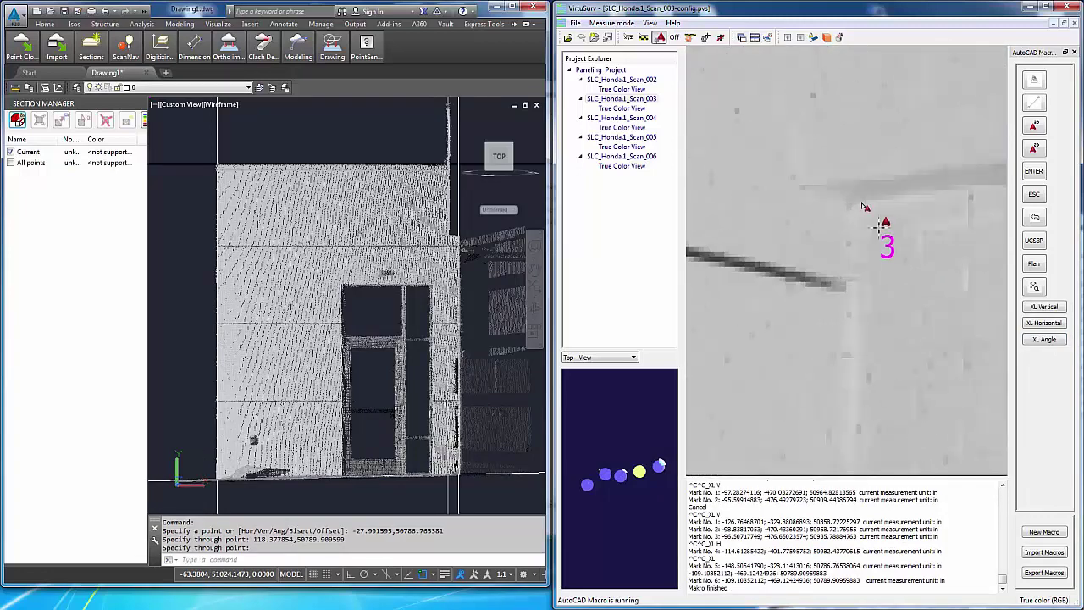
click(1060, 341)
click(857, 186)
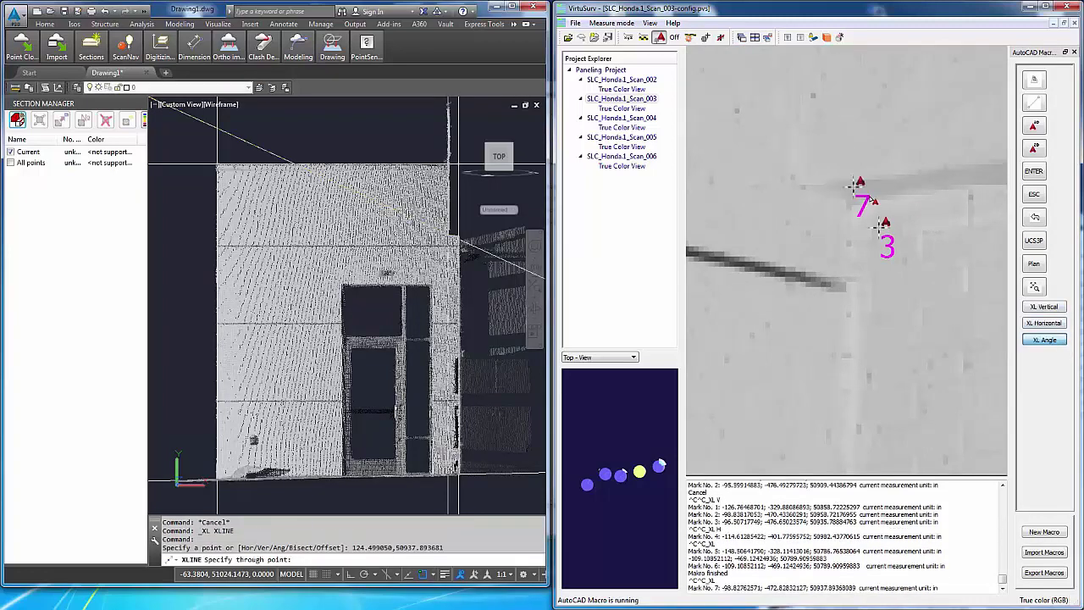
click(873, 188)
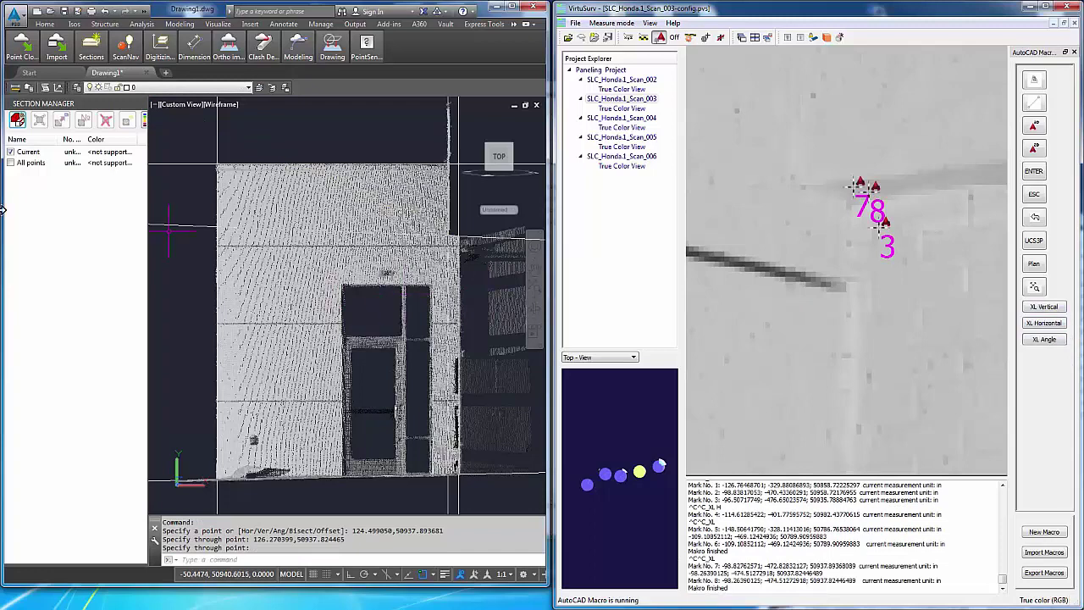
Step: Switch to AutoCAD, hide the Current section's points and cancel any running command
click(10, 153)
key(Escape)
key(Escape)
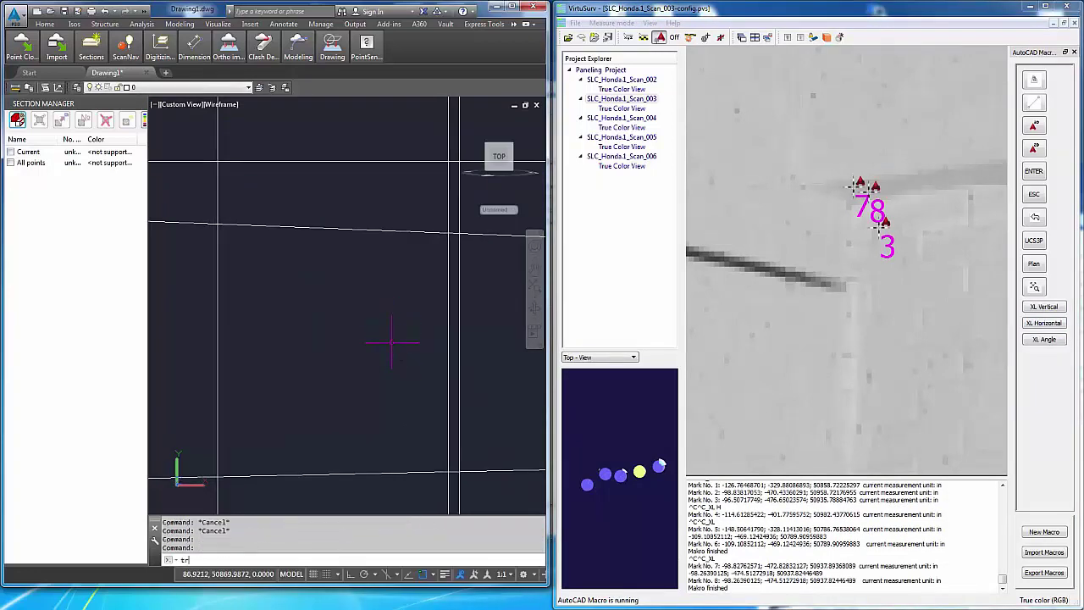
Step: Trim the vertical construction lines above the roof edge line, using all six construction lines as cutting edges
text(tr)
key(Return)
scroll(391, 343, down, 4)
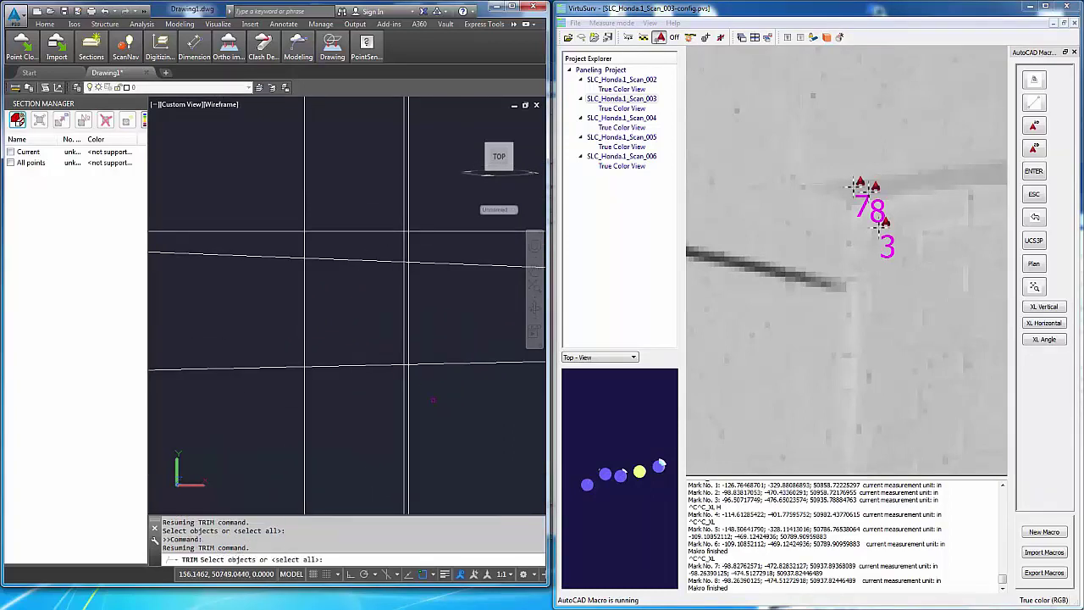
click(477, 440)
click(266, 184)
key(Return)
click(416, 208)
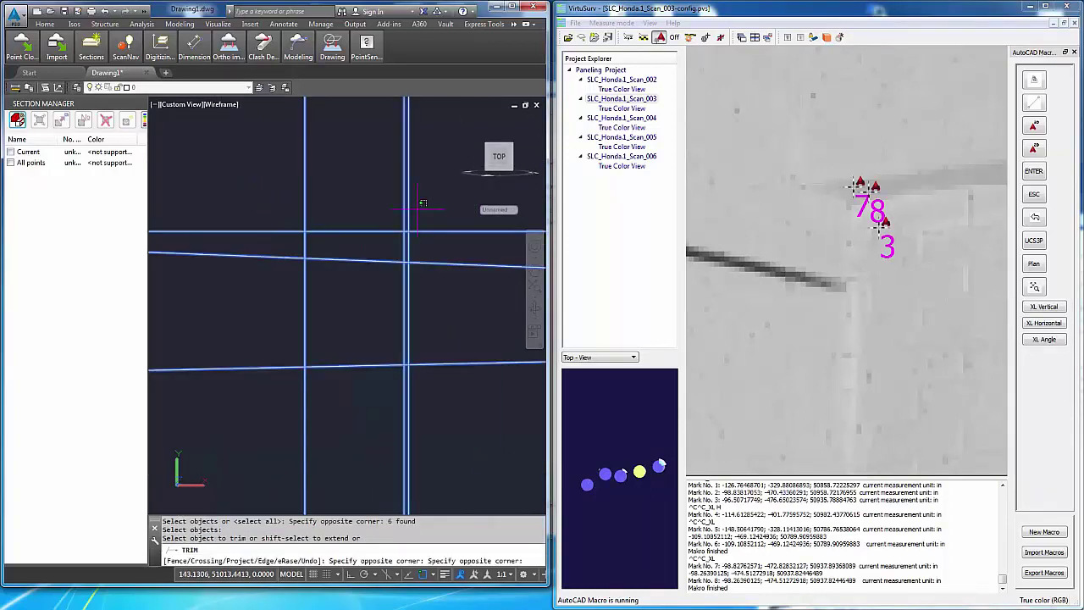
click(259, 174)
Step: Trim the ledge line between the outer and inner corners, plus the line ends beyond the outer corner and below the base
click(378, 287)
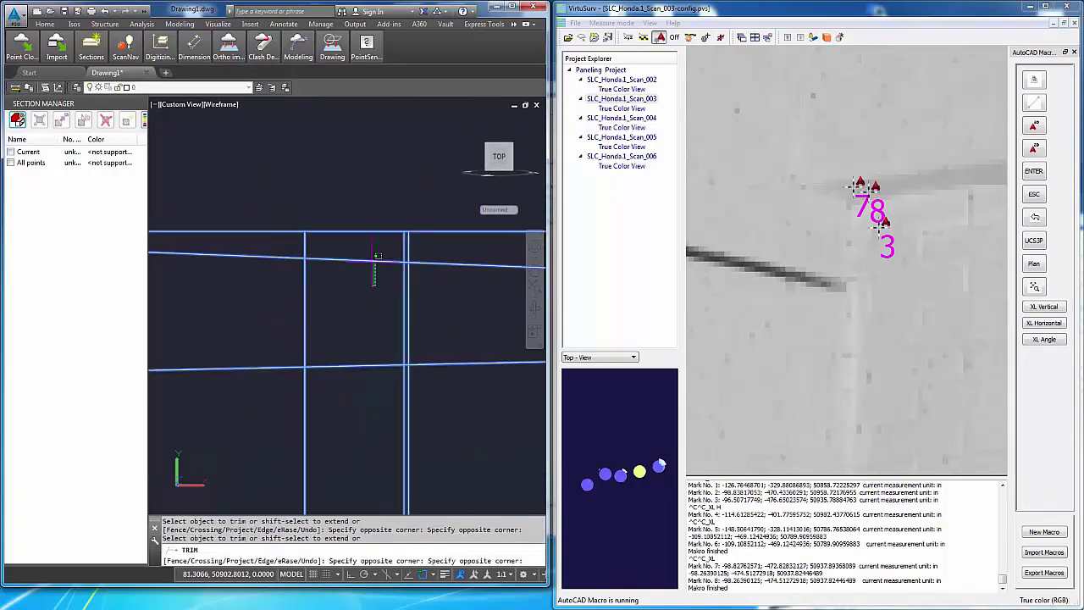
click(368, 245)
click(256, 430)
click(243, 266)
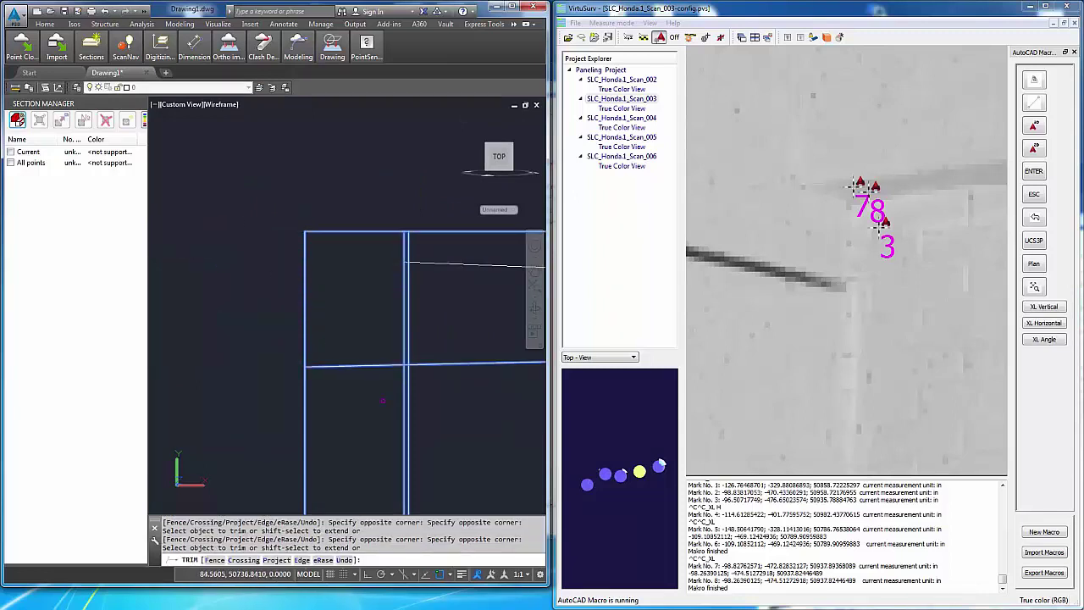
click(476, 433)
click(368, 406)
Step: Trim the base, roof, ledge and vertical line remnants around the inner corner to leave a closed facade outline stepped at the ledge
middle_drag(374, 390, 361, 395)
click(422, 398)
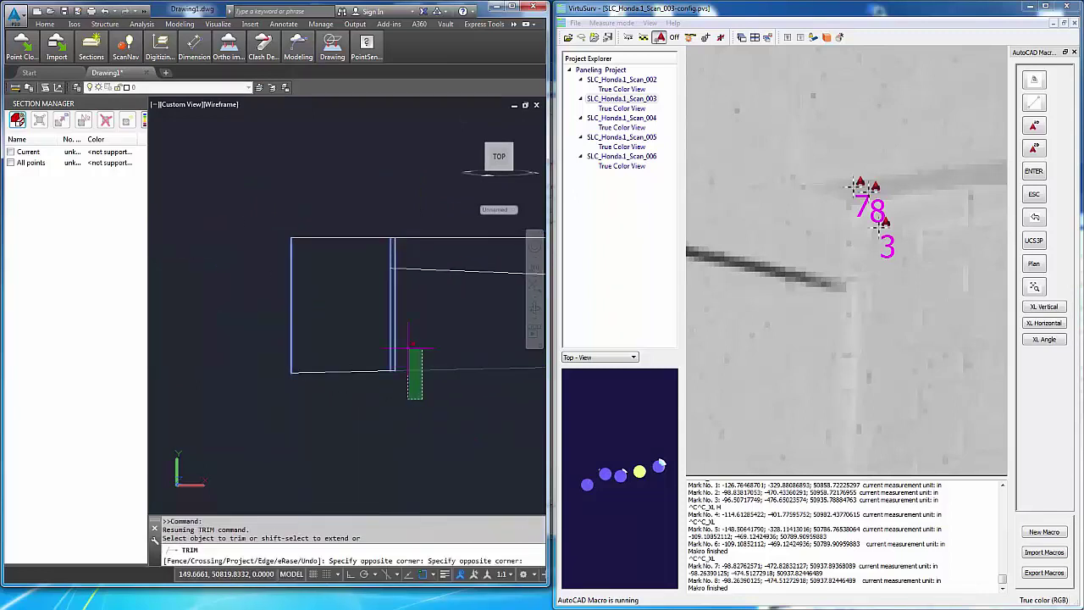
click(409, 347)
scroll(407, 276, up, 3)
click(369, 267)
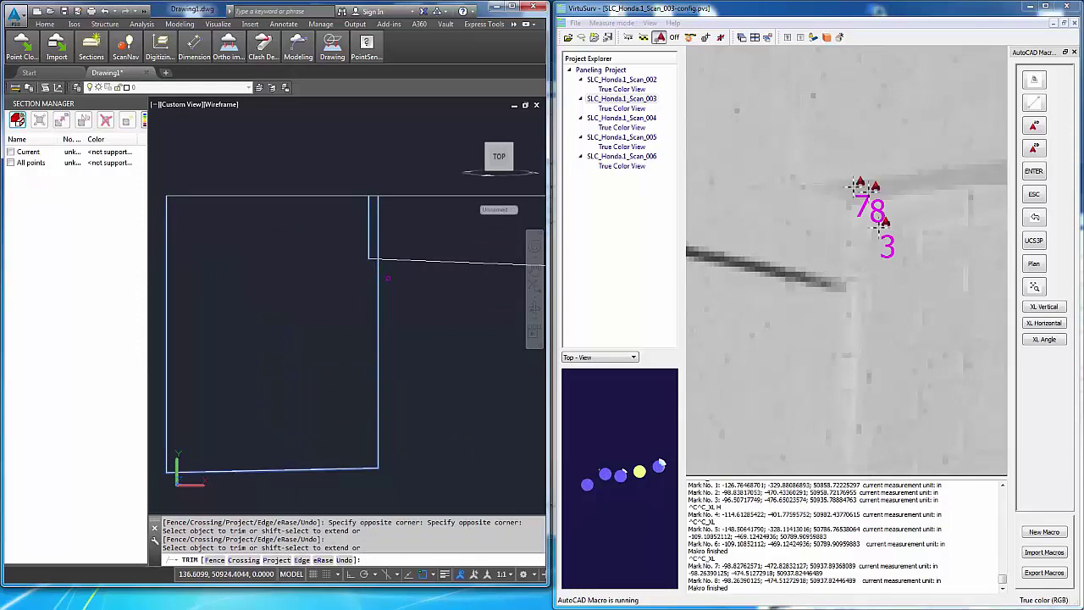
click(382, 248)
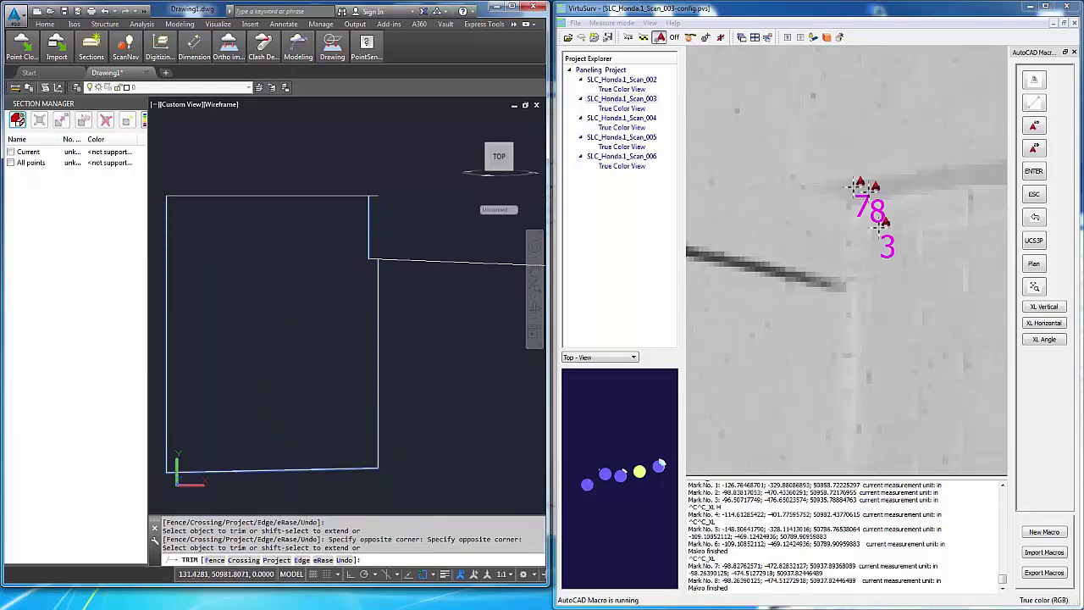
click(402, 259)
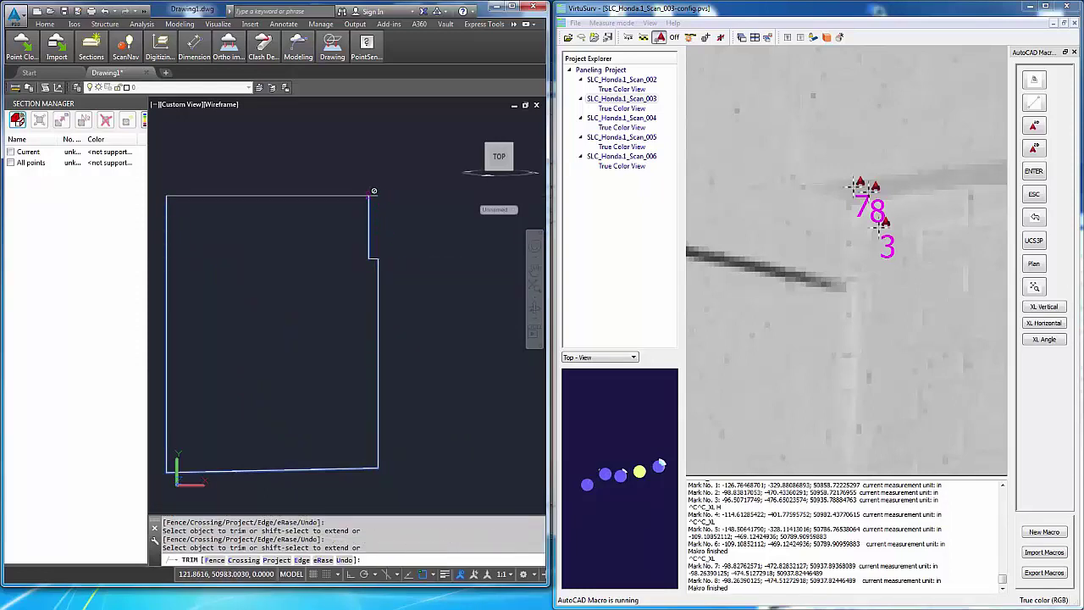
click(373, 192)
scroll(502, 218, down, 2)
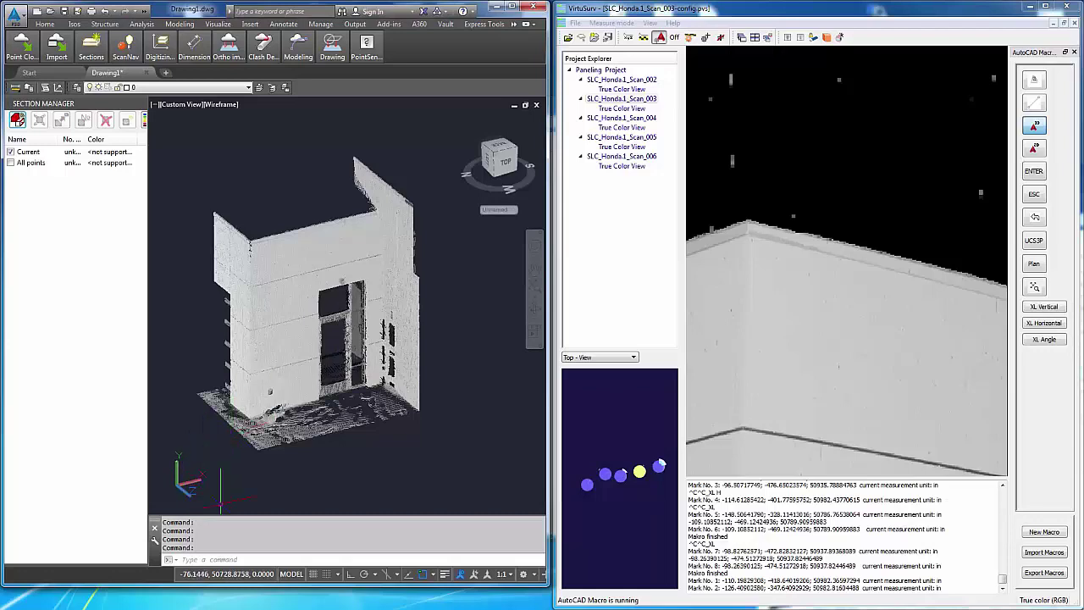
Step: Define a UCS slice parallel to the XY plane, picking its two boundary points in the scan beside the inner corner below the ledge
middle_drag(266, 390, 277, 402)
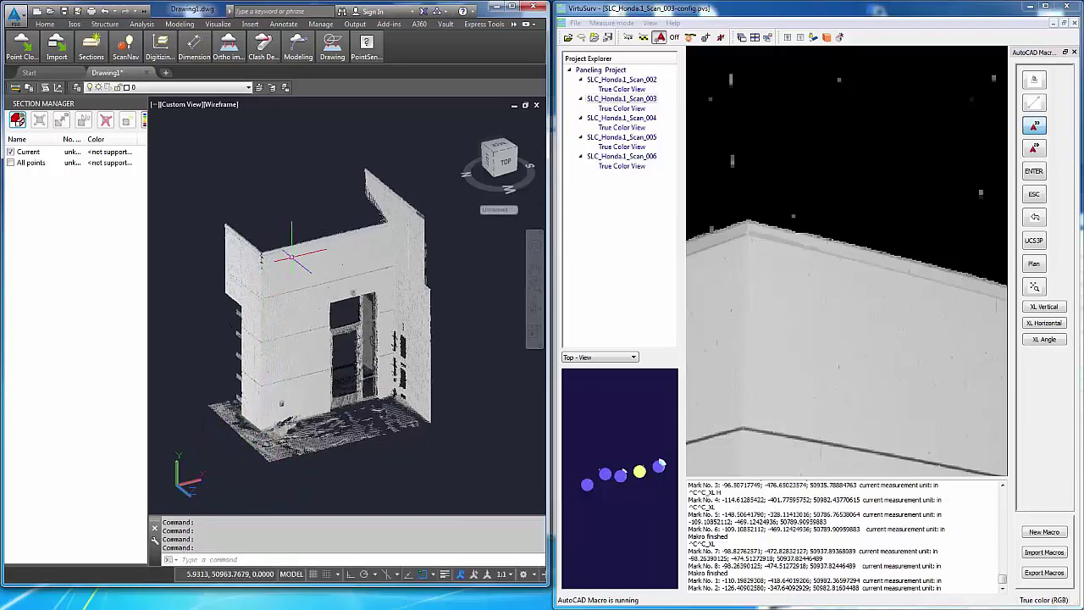
middle_drag(316, 337, 299, 309)
scroll(281, 301, up, 2)
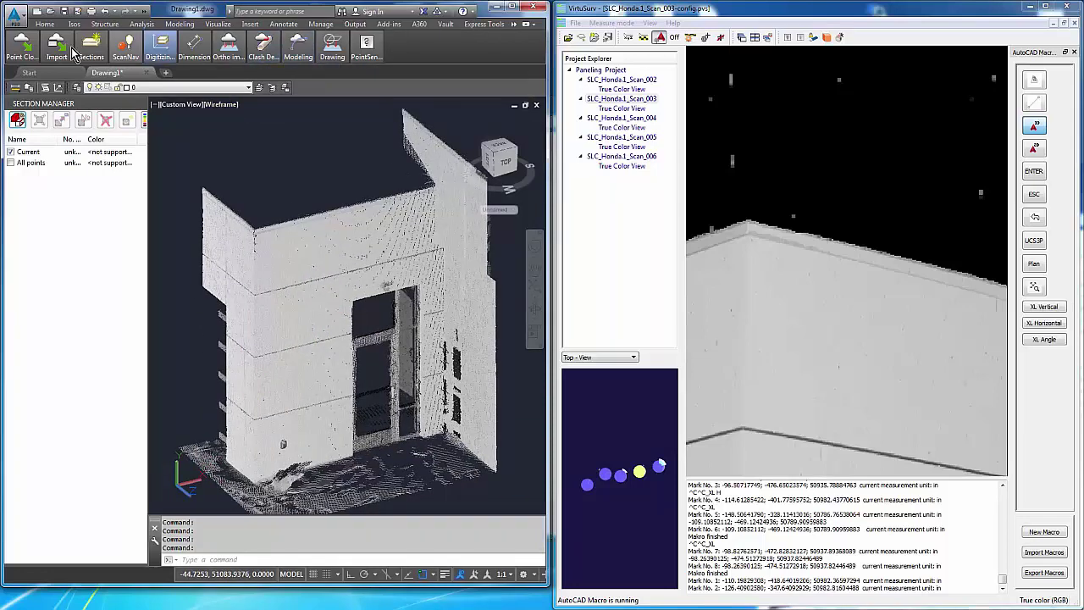
mouse_move(91, 53)
click(89, 96)
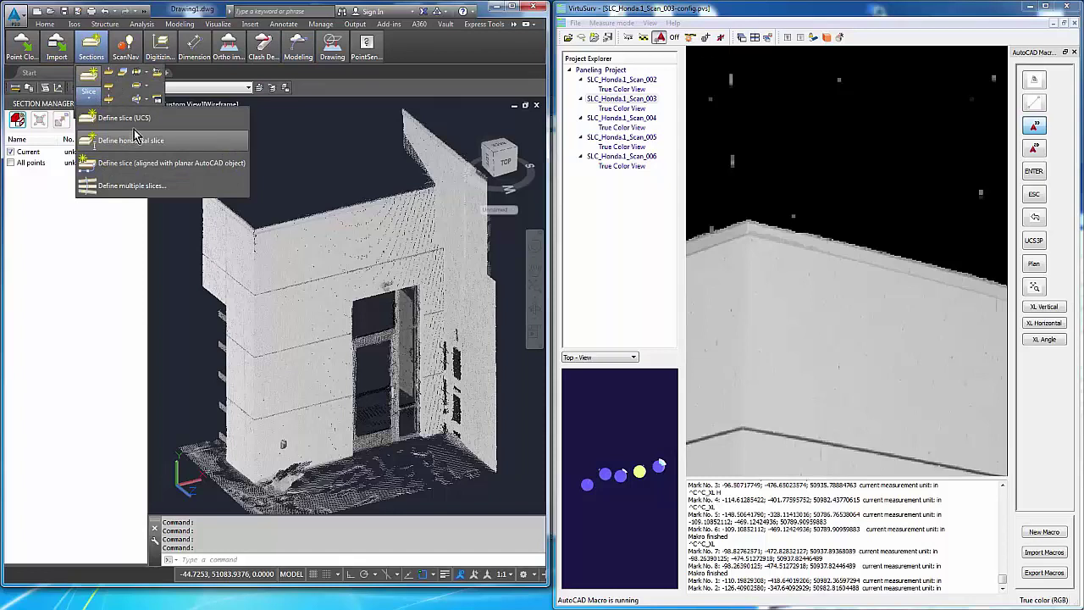
click(138, 121)
click(313, 559)
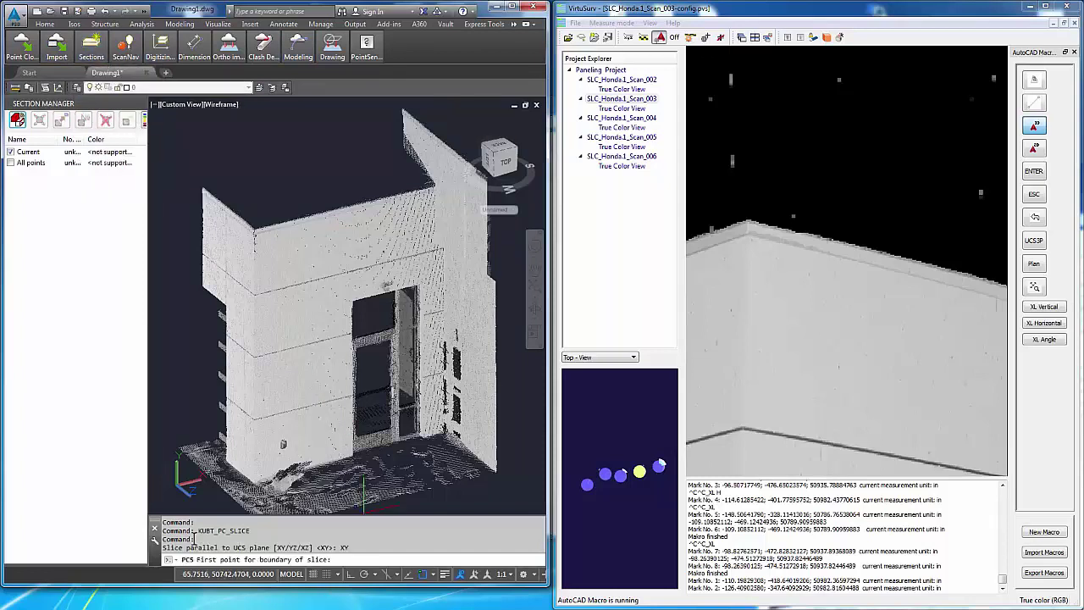
middle_drag(799, 358, 760, 198)
middle_drag(880, 360, 703, 237)
scroll(834, 274, up, 1)
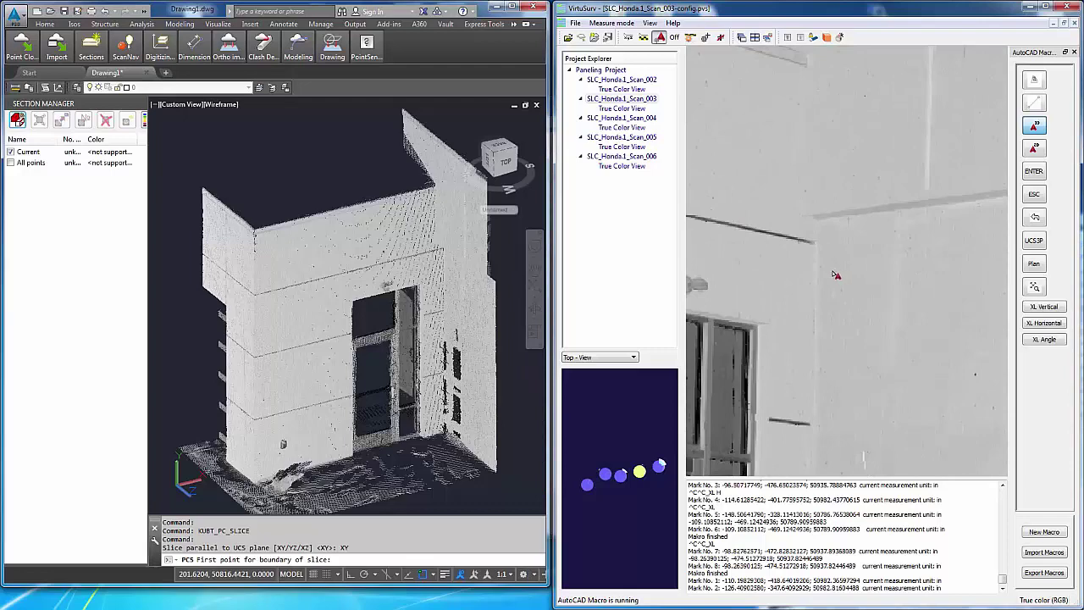
click(835, 272)
click(832, 270)
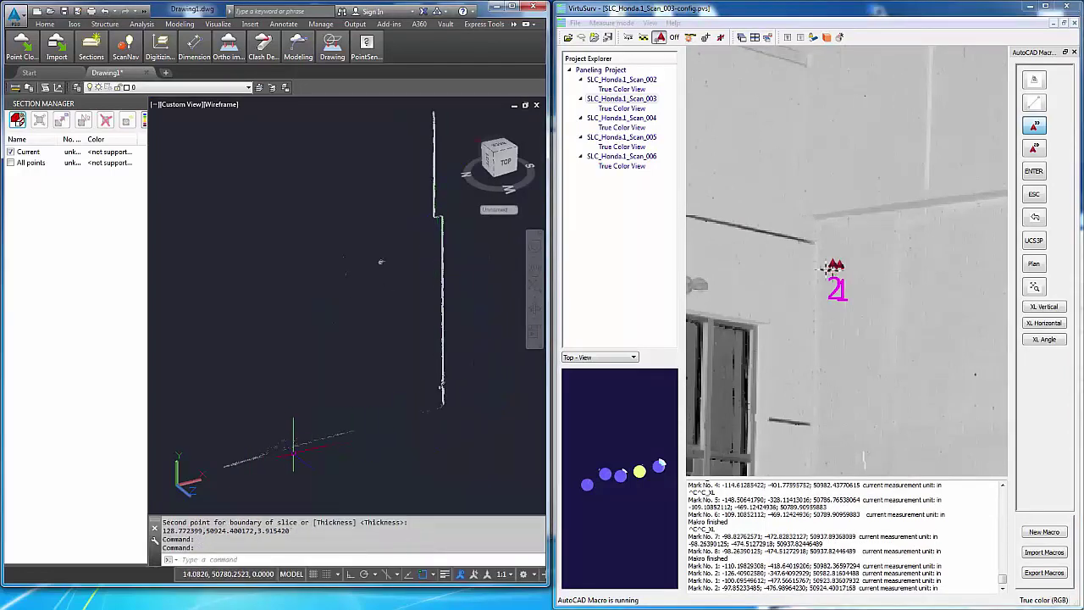
Step: Start a fitted contour on the slice, accept switching to Top View, and fit the first segment down the upper wall to the ledge
click(299, 48)
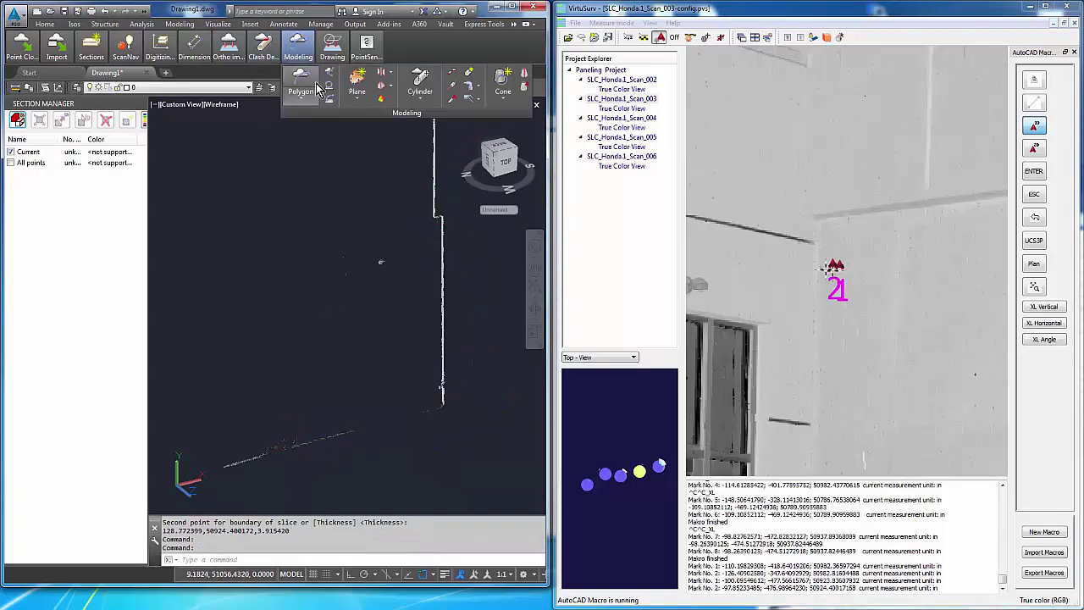
click(334, 76)
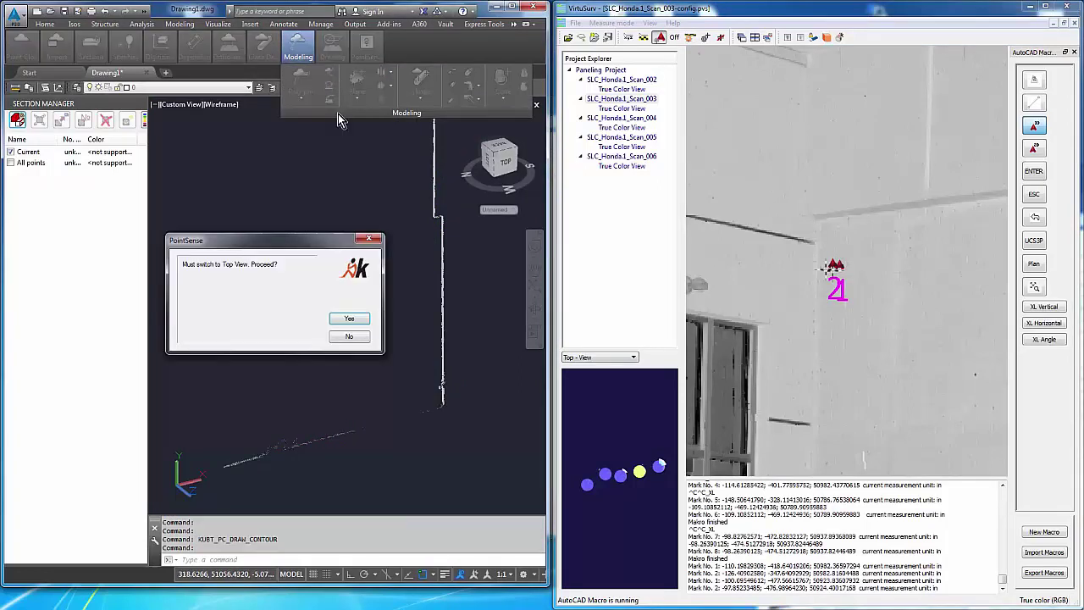
click(349, 329)
scroll(411, 259, up, 4)
click(372, 220)
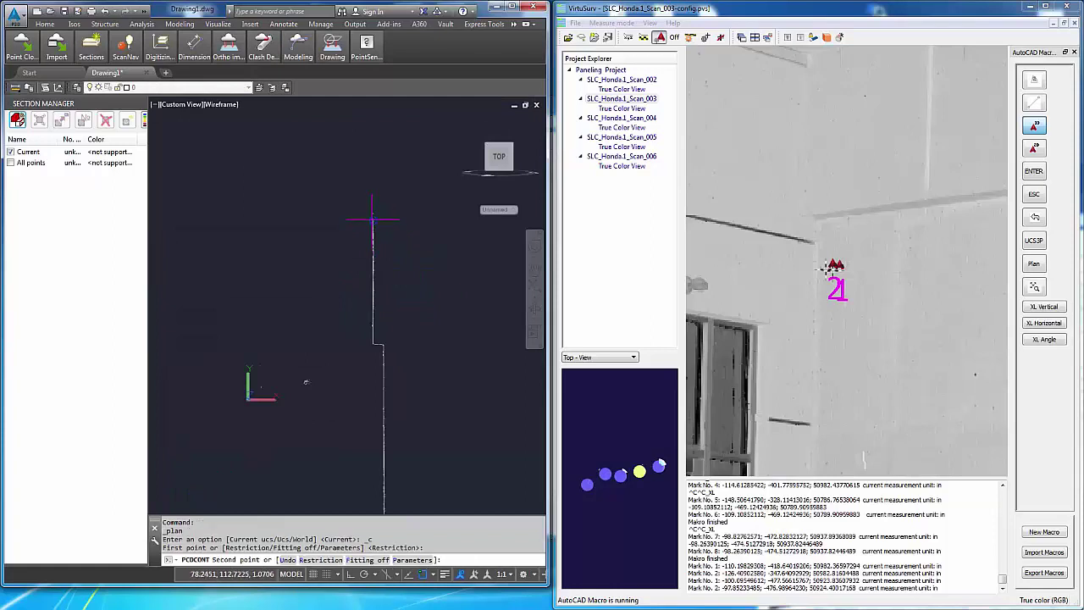
click(374, 328)
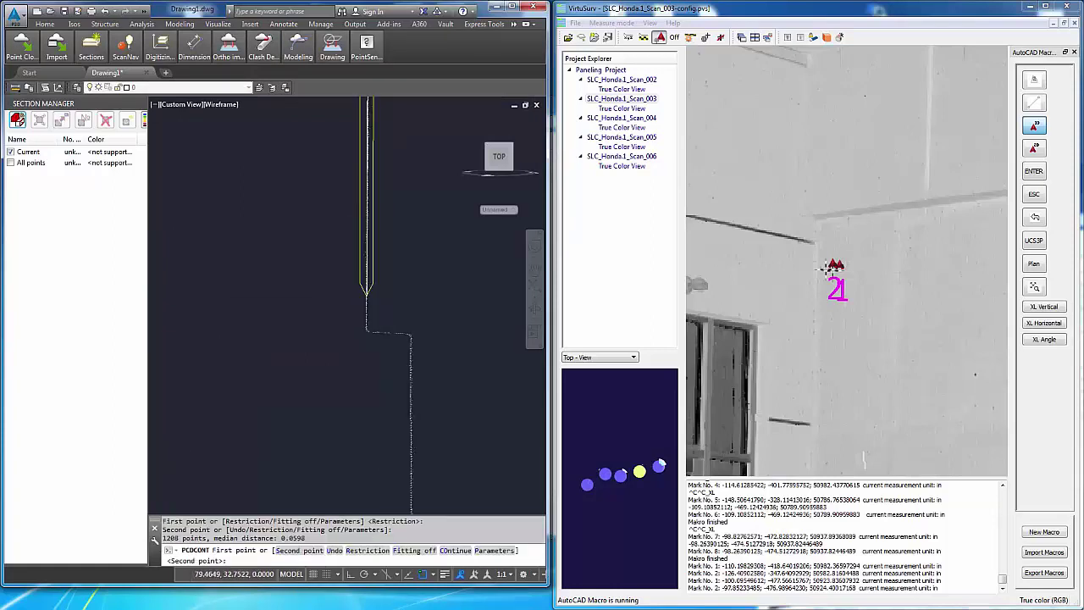
Step: Continue the fitted contour along the short ledge, down the lower wall and along the ground line
click(362, 310)
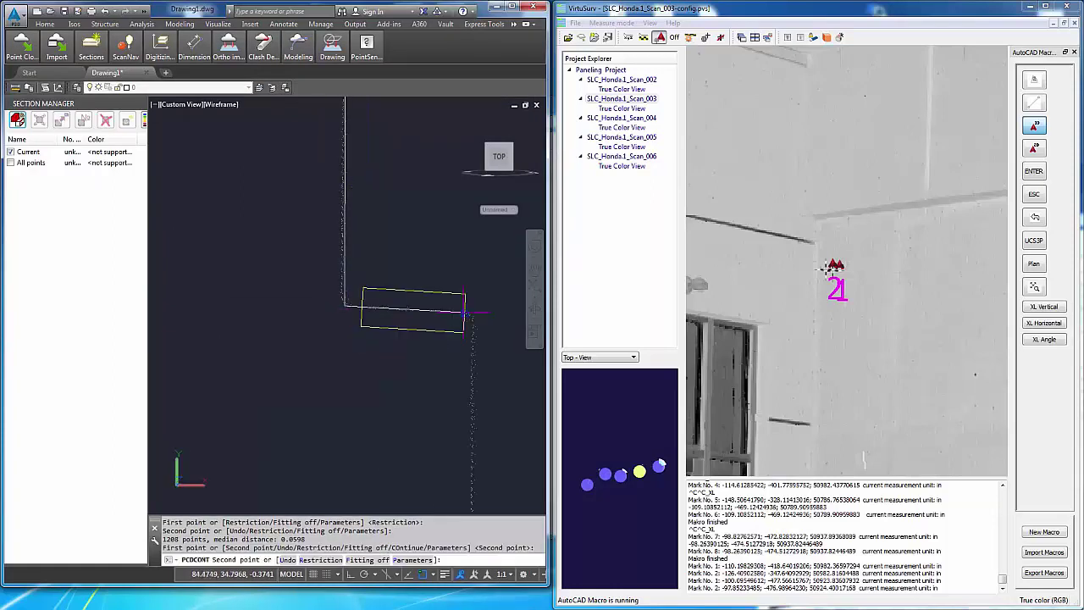
middle_drag(441, 314, 383, 279)
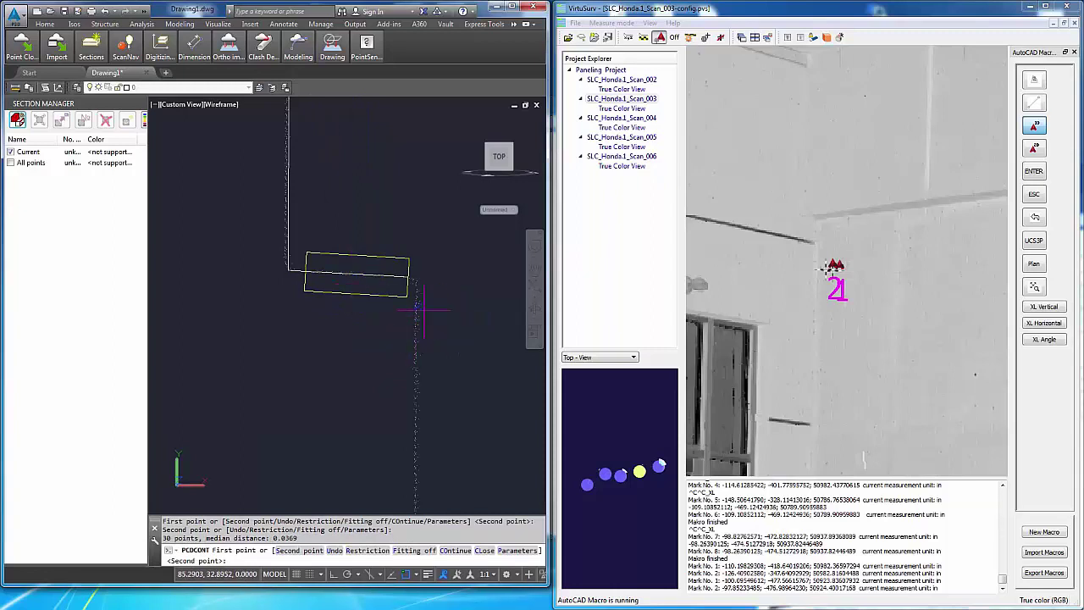
click(420, 309)
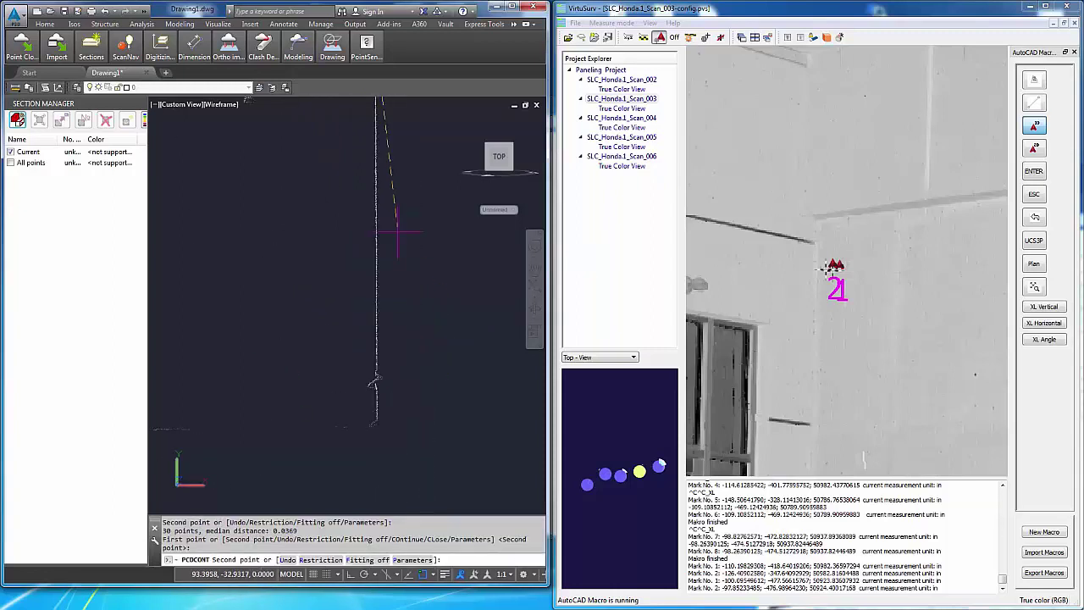
click(375, 378)
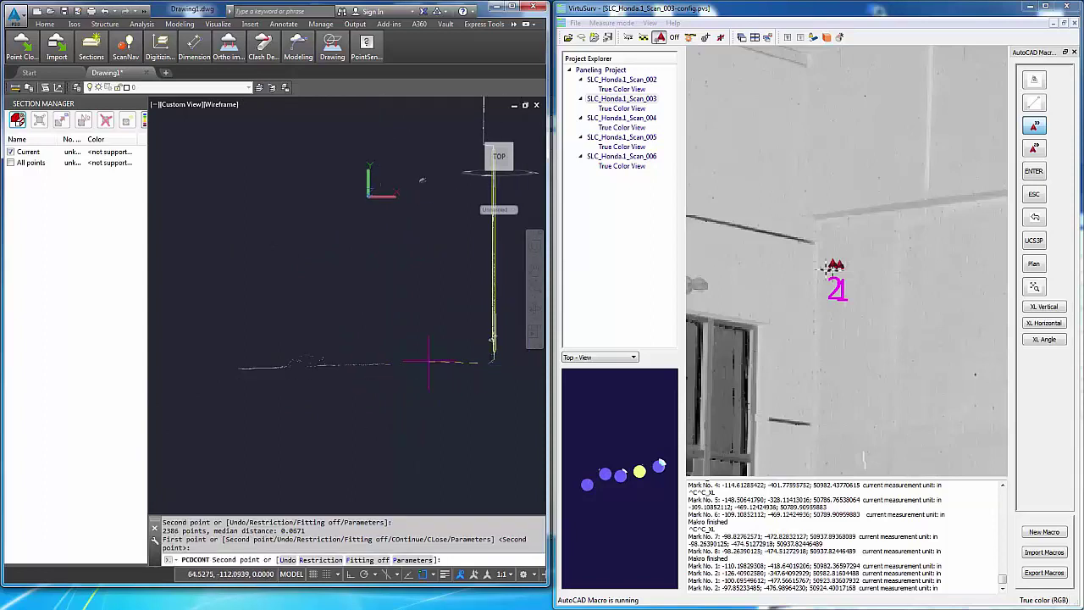
click(251, 368)
middle_drag(248, 269, 252, 310)
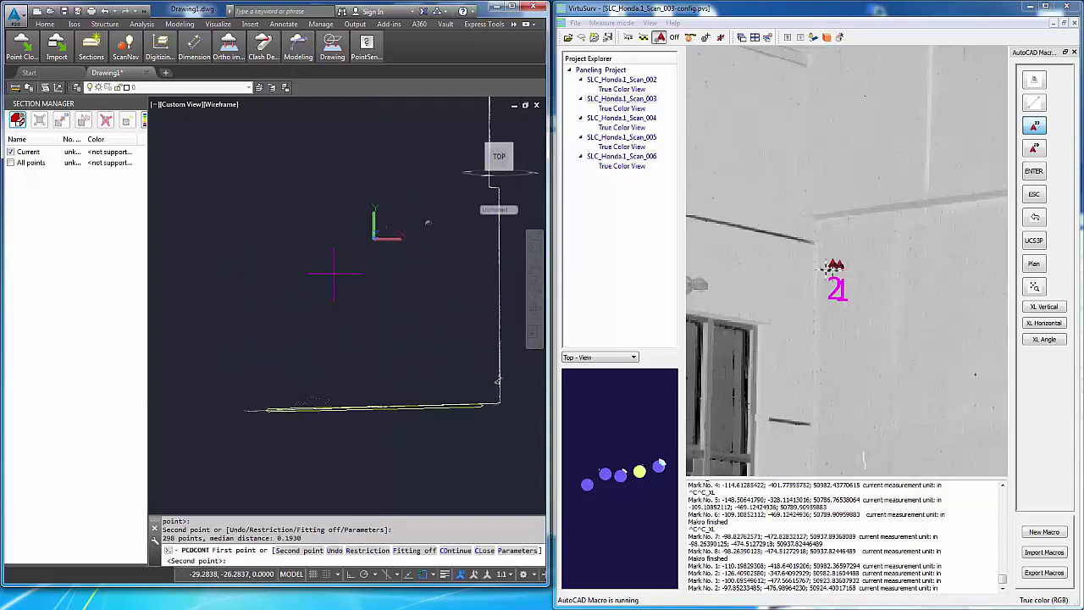
Step: Turn contour fitting off and draw the outer-corner segment through scan points at the corner's base and its roof peak
middle_drag(790, 340, 1002, 329)
scroll(974, 327, down, 3)
middle_drag(775, 297, 868, 281)
middle_drag(837, 178, 838, 191)
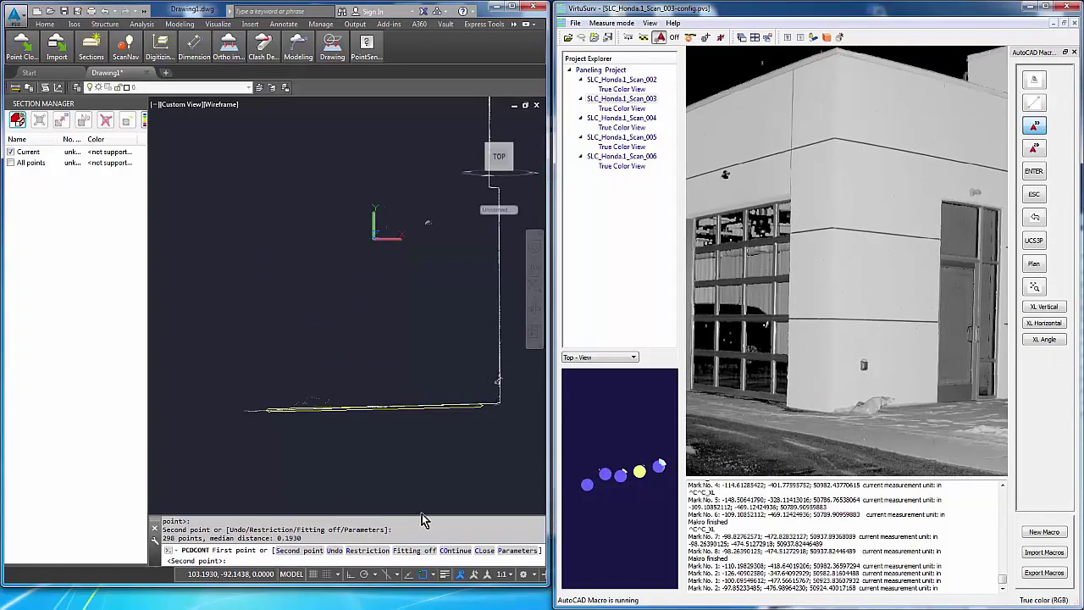
click(413, 552)
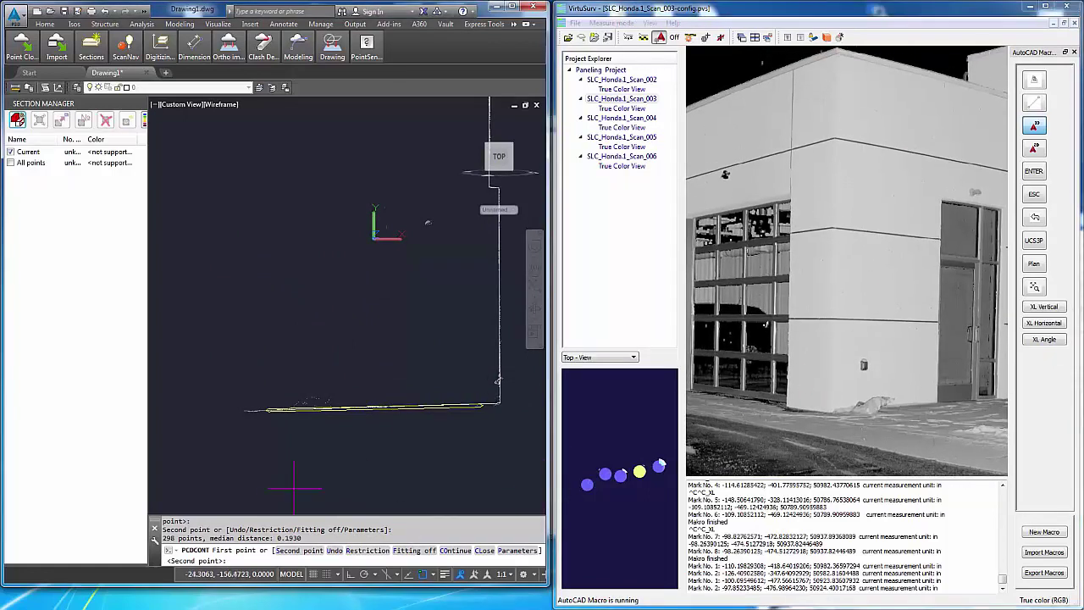
click(416, 550)
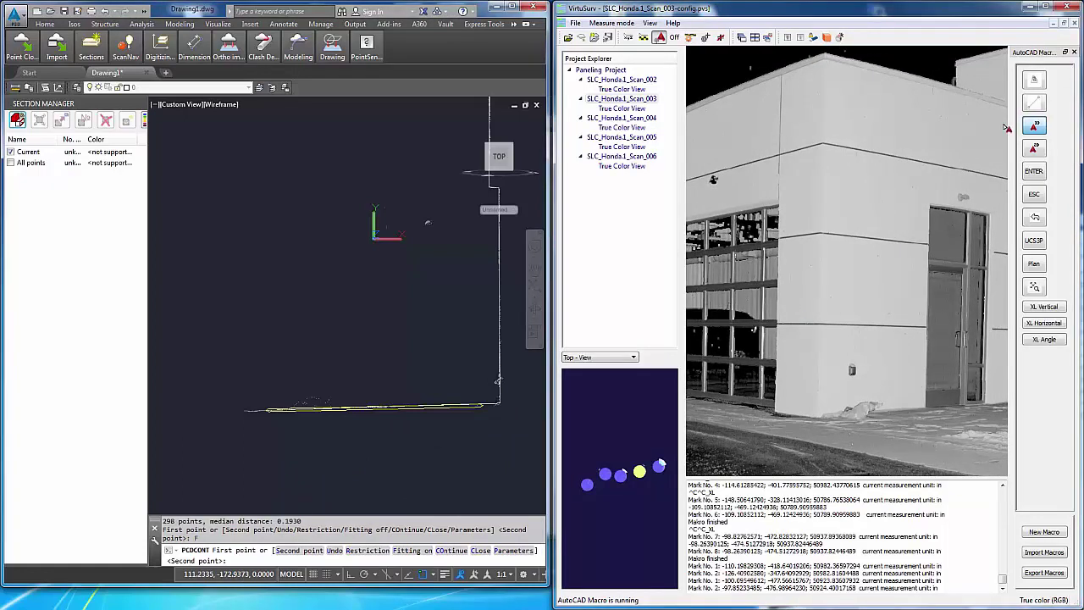
click(812, 413)
middle_drag(827, 164, 822, 197)
scroll(821, 188, up, 5)
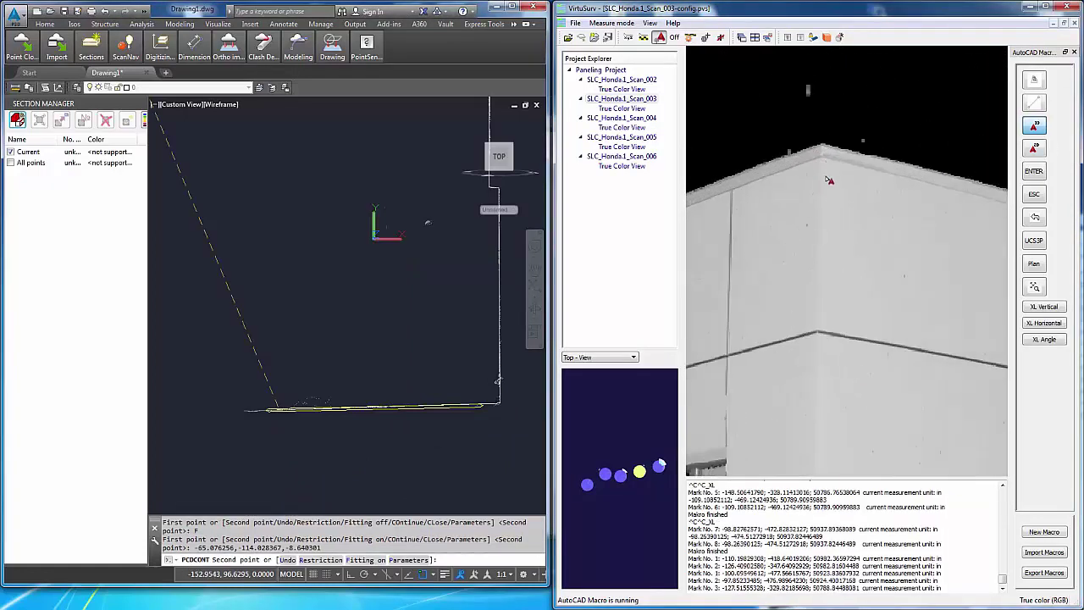
click(820, 163)
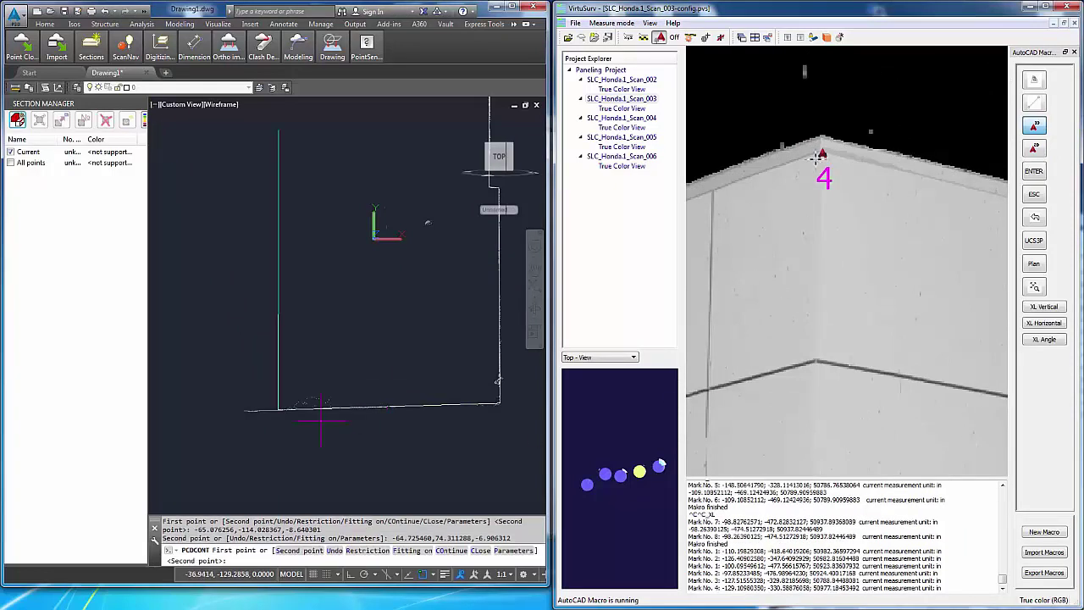
middle_drag(362, 249, 343, 259)
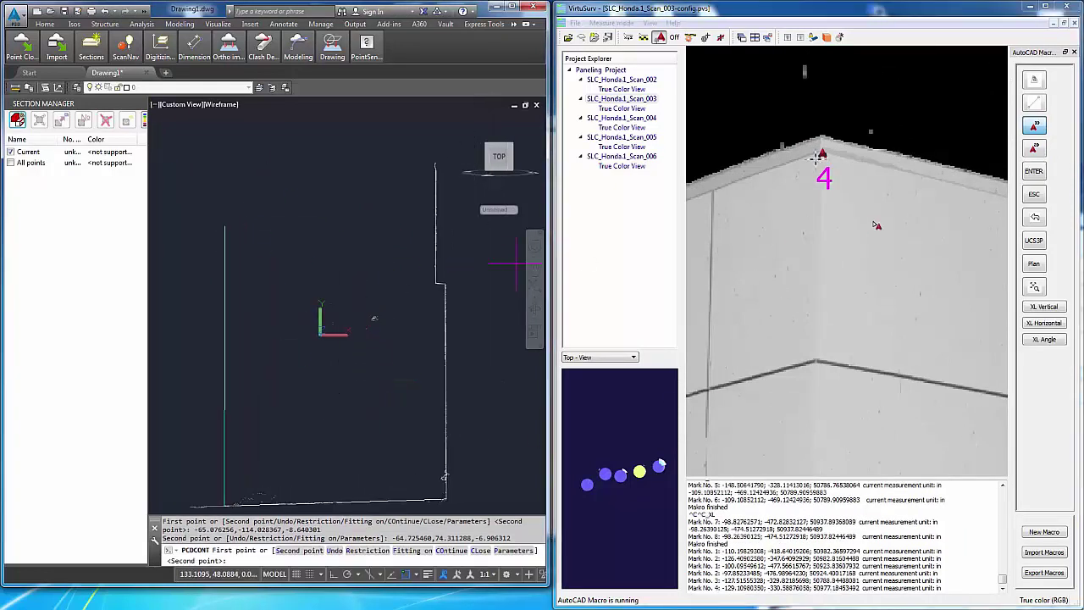
Step: Add the roof edge segment to the contour through two scan points along the top of the parapet
middle_drag(925, 227, 797, 260)
scroll(786, 202, up, 3)
middle_drag(733, 195, 783, 232)
scroll(795, 212, up, 2)
scroll(810, 215, up, 2)
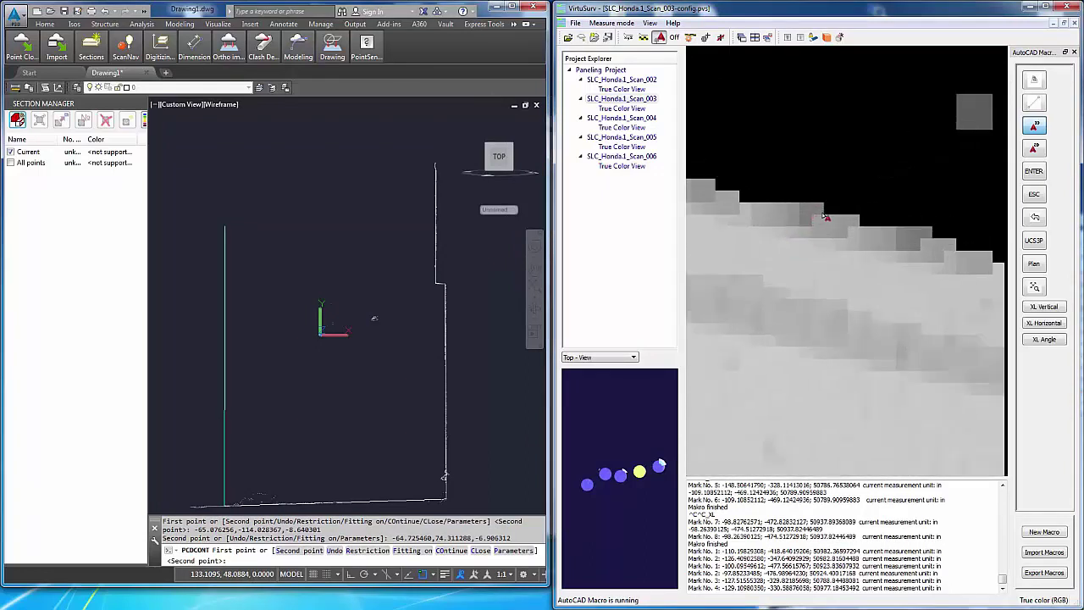
click(818, 214)
scroll(857, 247, down, 5)
middle_drag(940, 259, 793, 223)
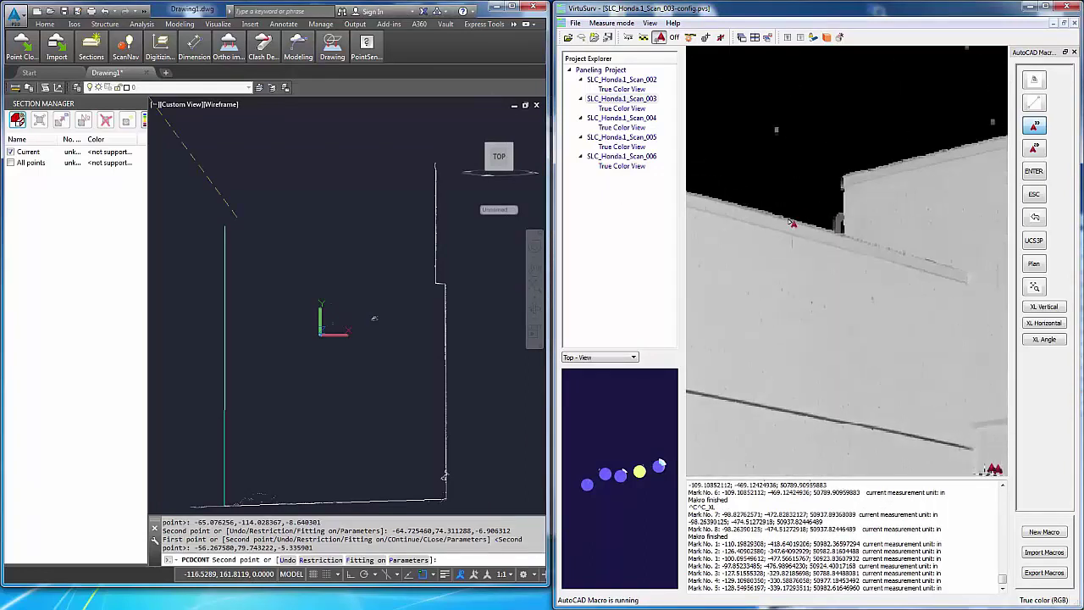
middle_drag(991, 285, 867, 260)
scroll(815, 224, up, 5)
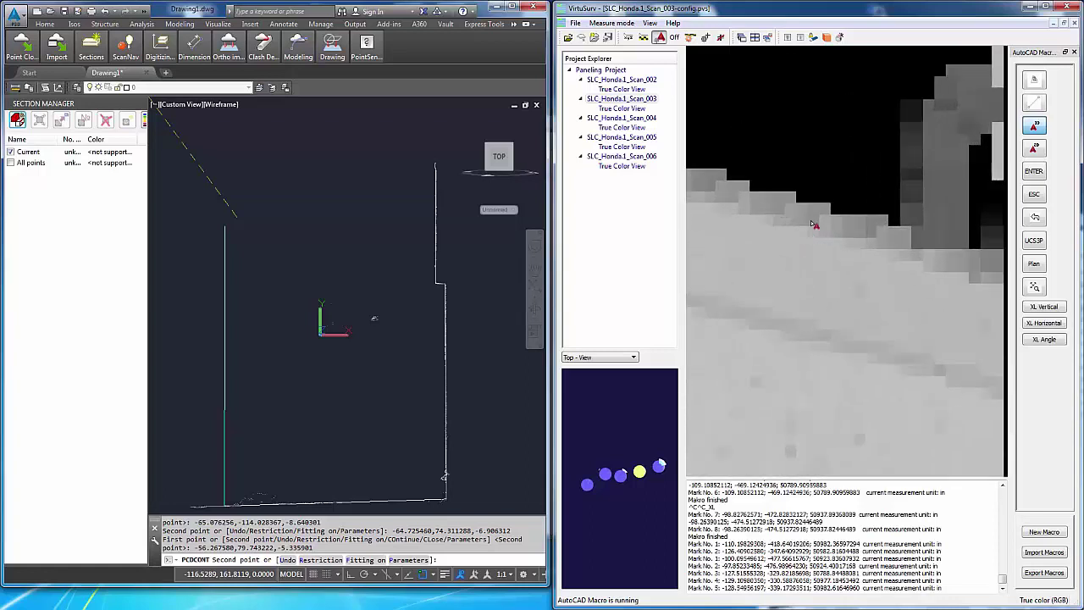
click(827, 210)
scroll(827, 208, down, 5)
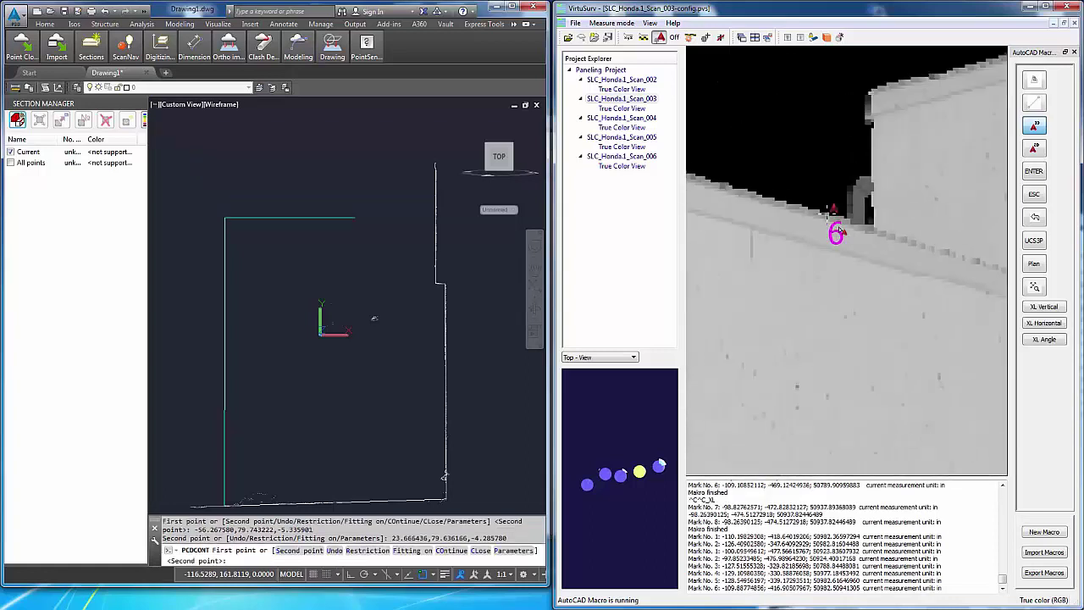
middle_drag(901, 241, 828, 225)
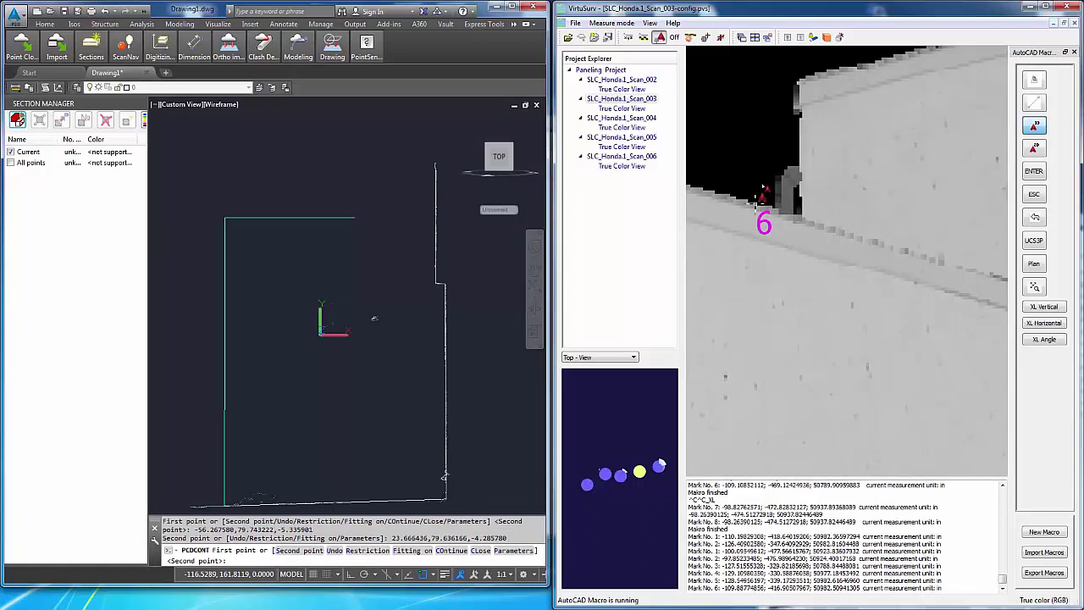
Step: Close the contour to complete the facade outline
scroll(863, 227, up, 3)
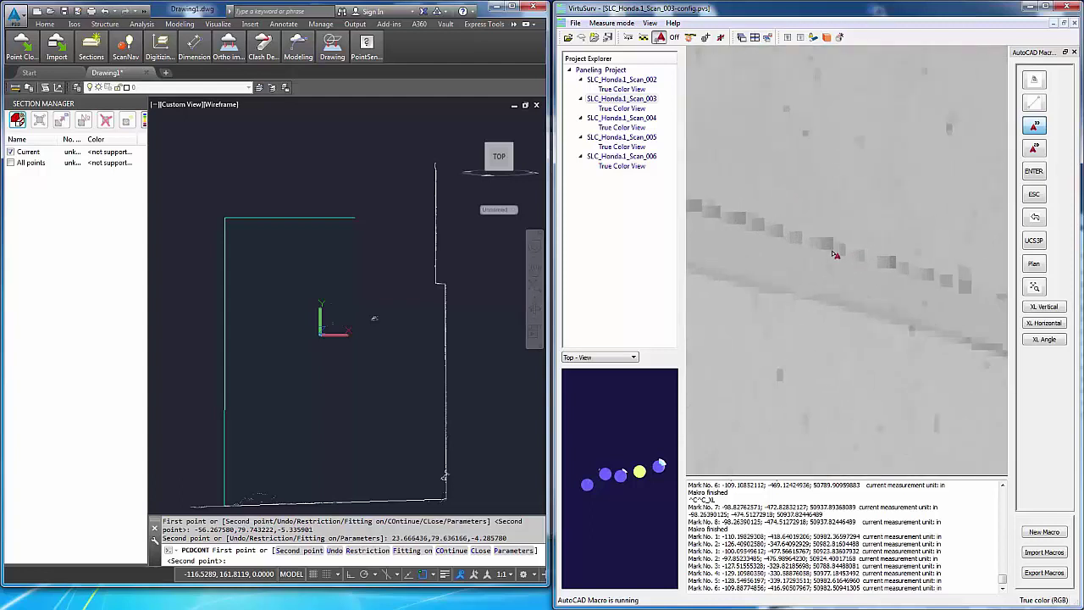
scroll(847, 259, down, 5)
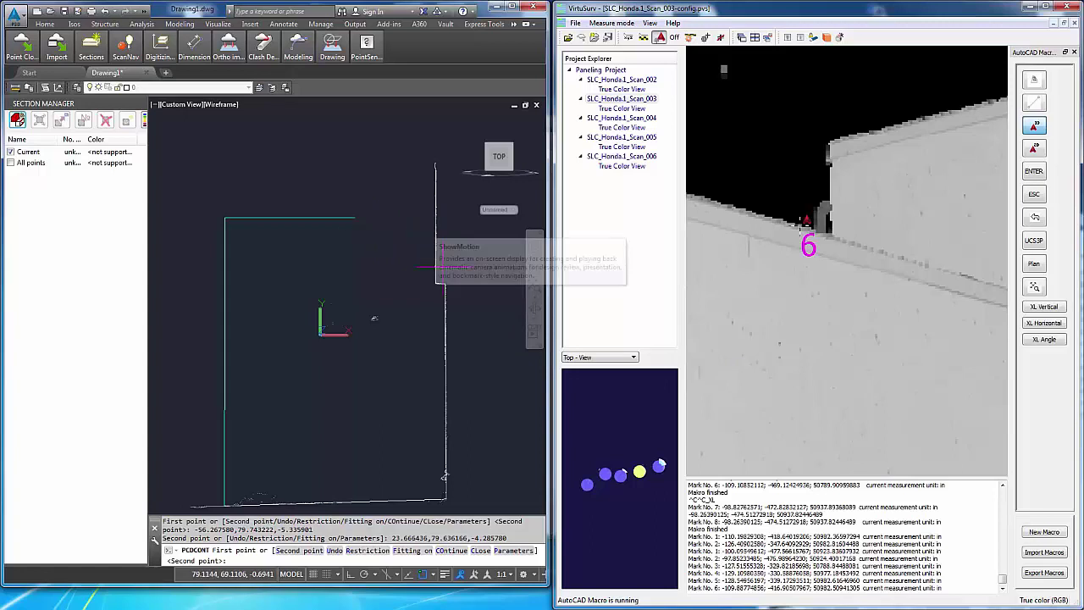
click(480, 550)
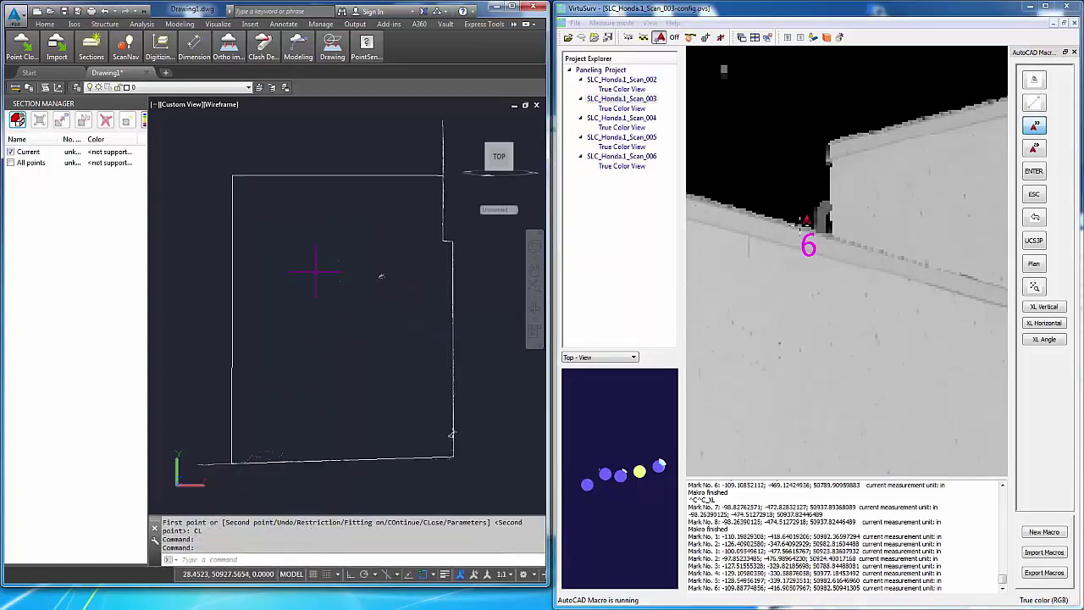
Step: Show all scan points behind the closed outline to compare them, and hide the full cloud again
click(10, 163)
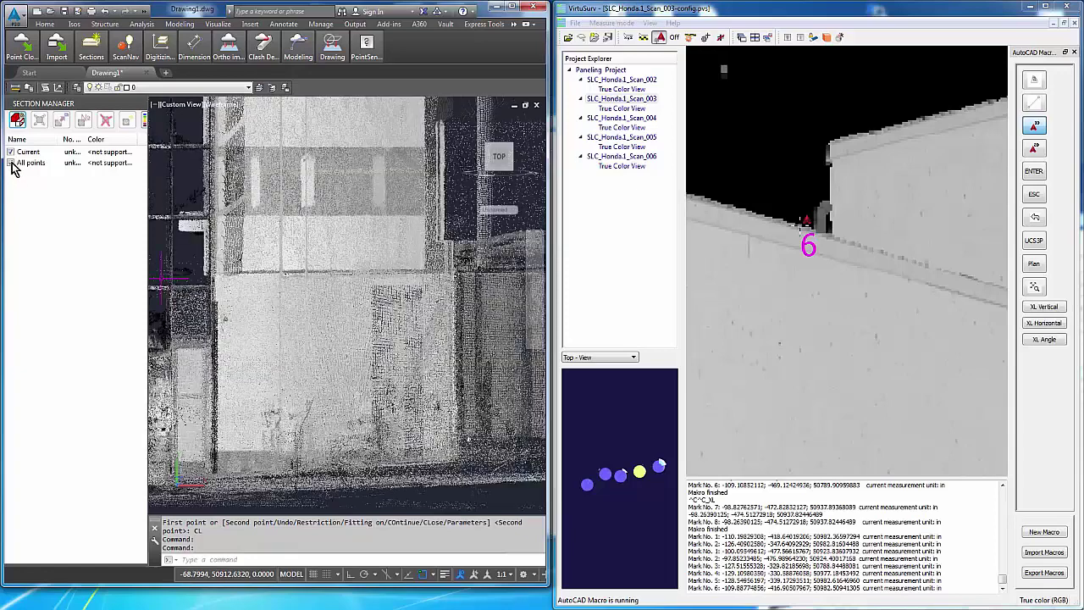
click(10, 162)
middle_drag(401, 357, 407, 358)
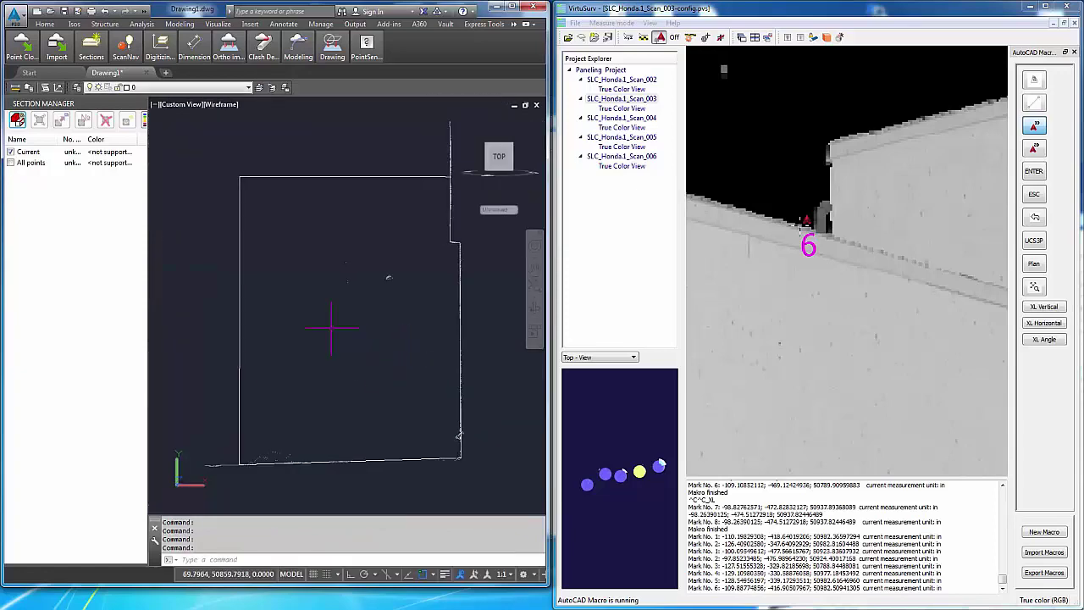
mouse_move(331, 327)
shift+middle_down()
mouse_move(364, 348)
mouse_move(342, 333)
shift+middle_up()
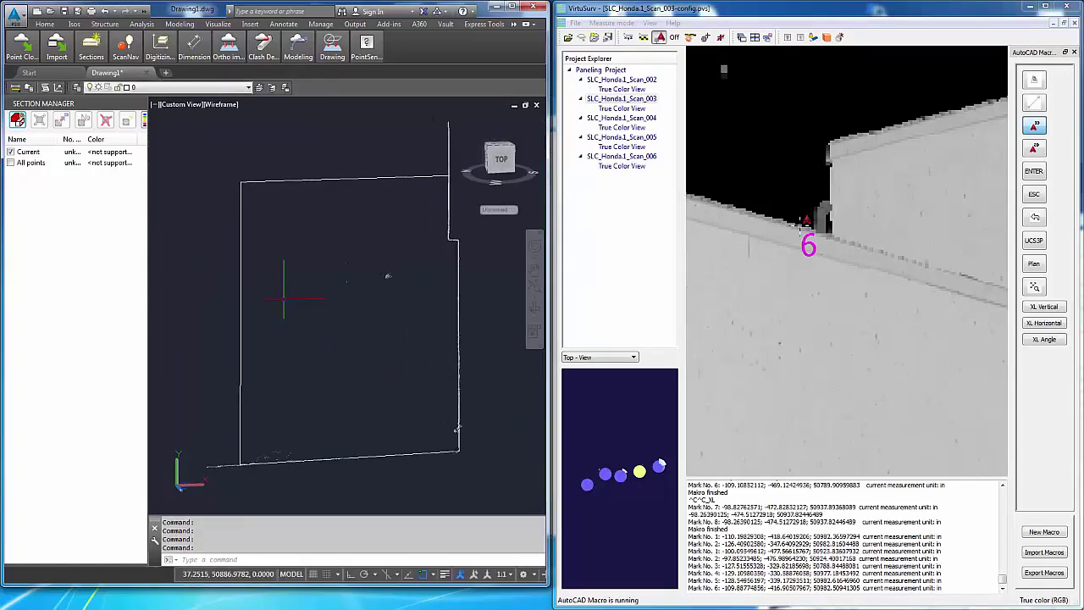
Step: Hide the current section's scan points so only the facade outline is displayed
click(91, 52)
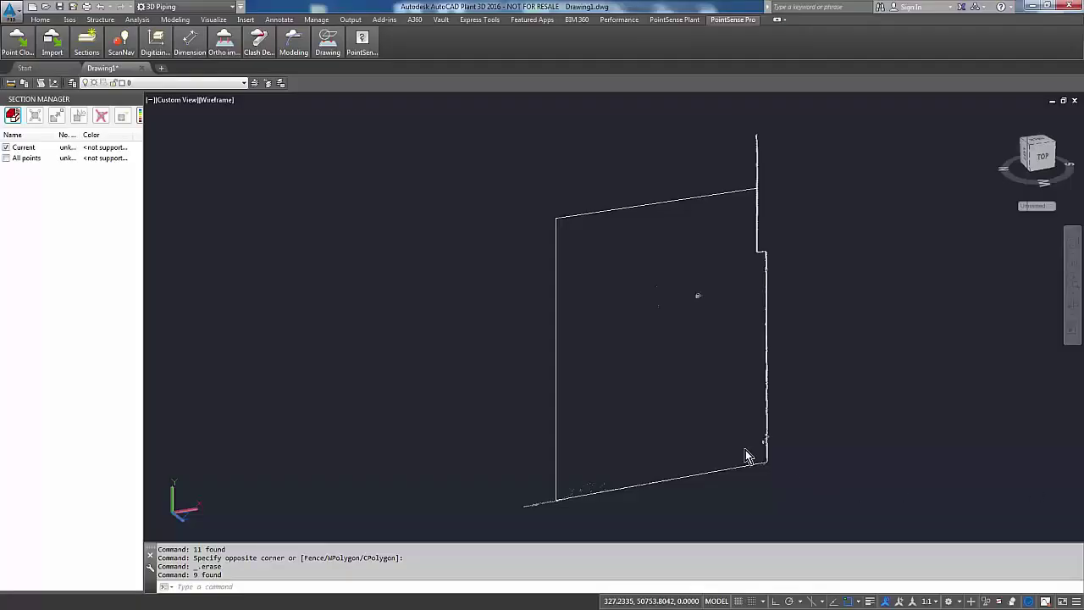
middle_drag(649, 290, 602, 277)
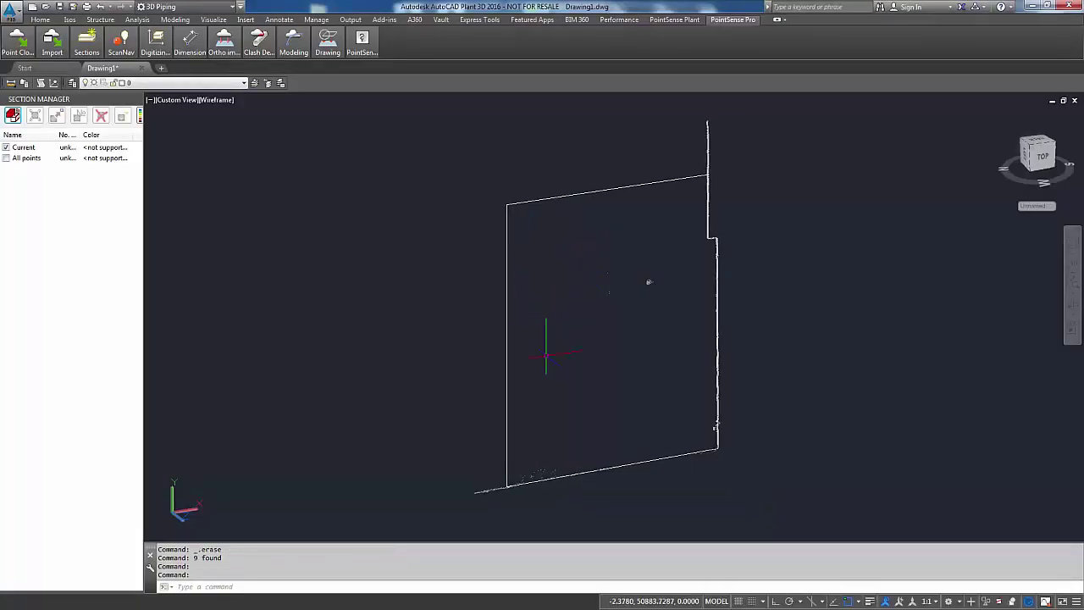
click(7, 149)
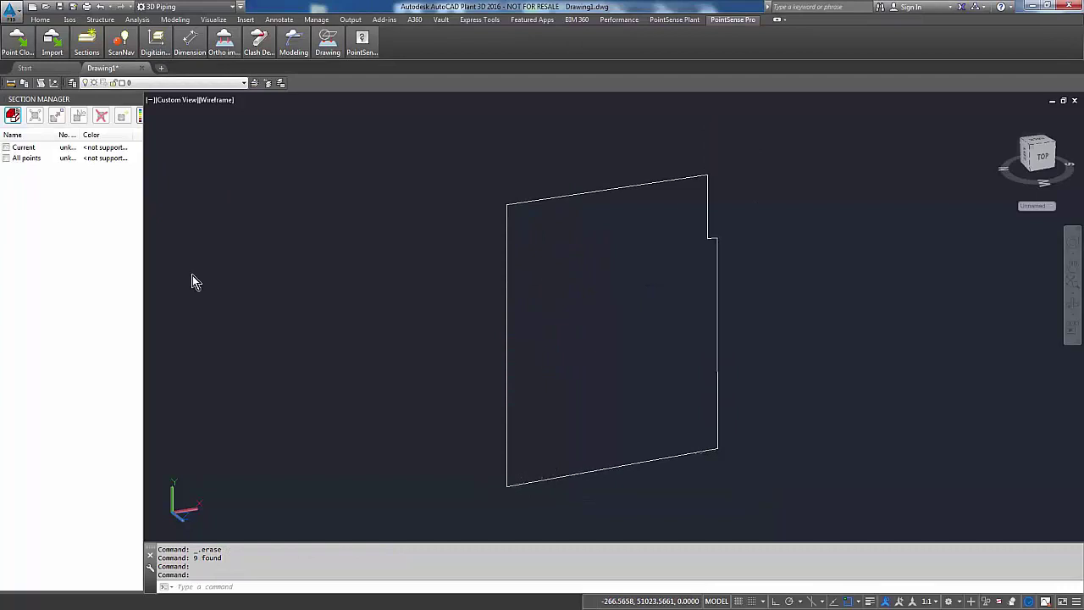
middle_drag(622, 325, 594, 320)
Step: Draw a rectangle with length 36 and width 24 inside the outline, starting at its upper-left corner
text(REC)
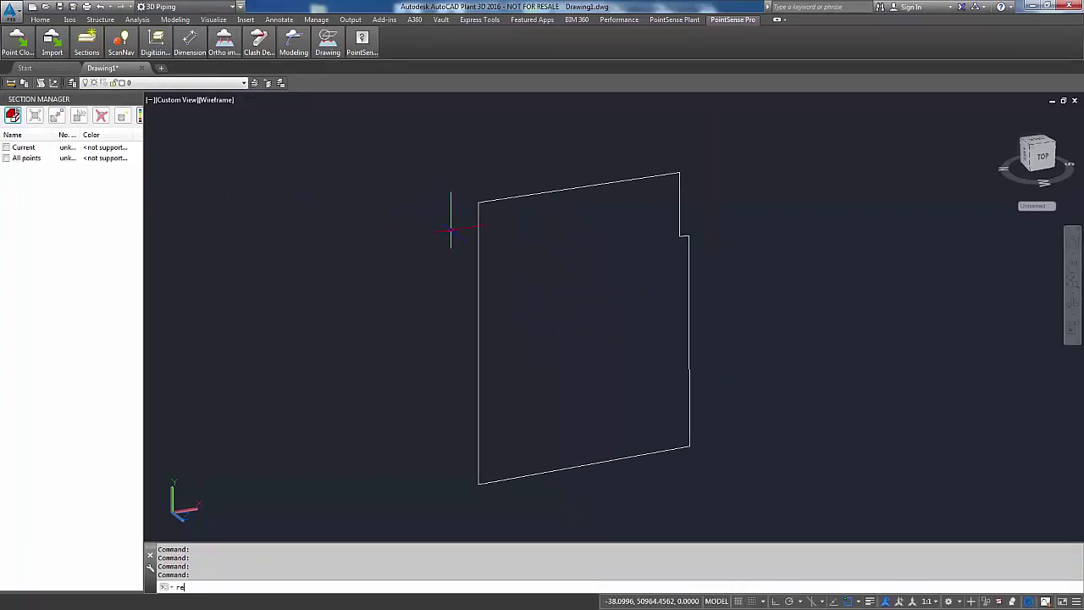
key(Return)
click(479, 202)
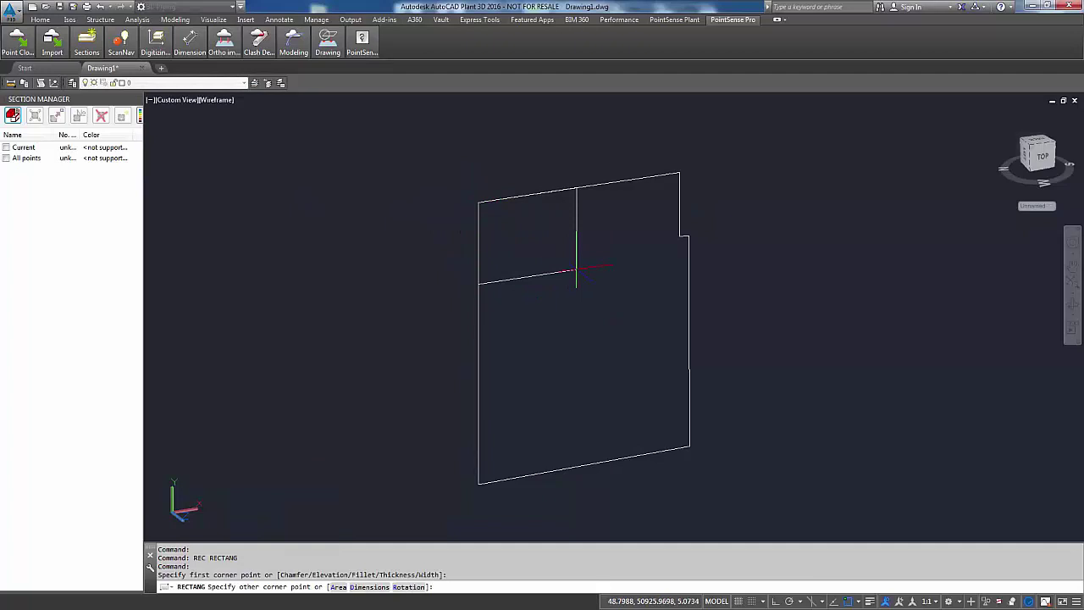
text(d)
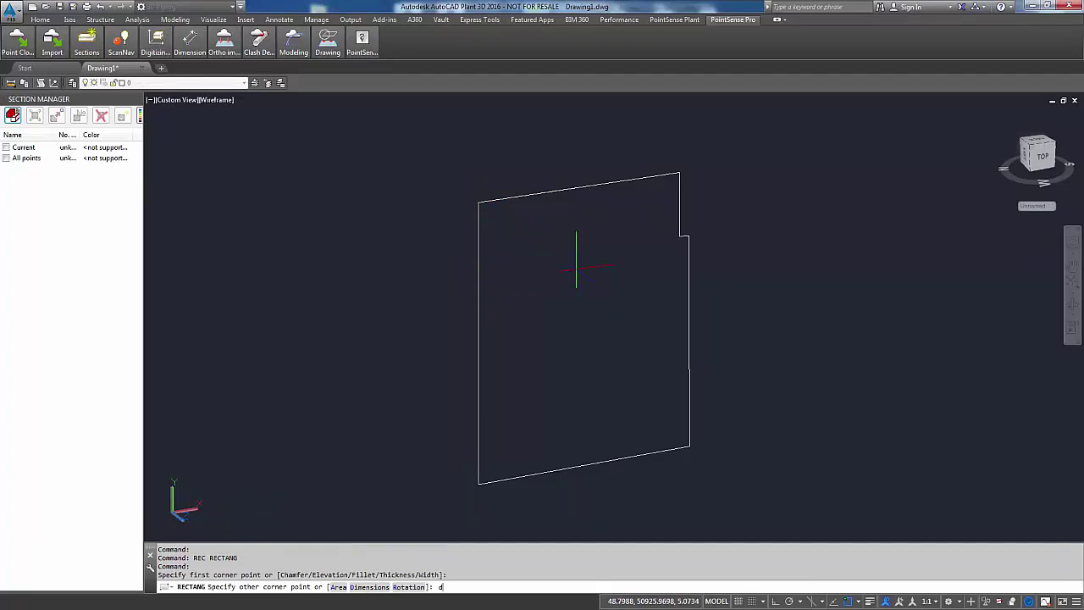
key(Return)
text(36)
key(Return)
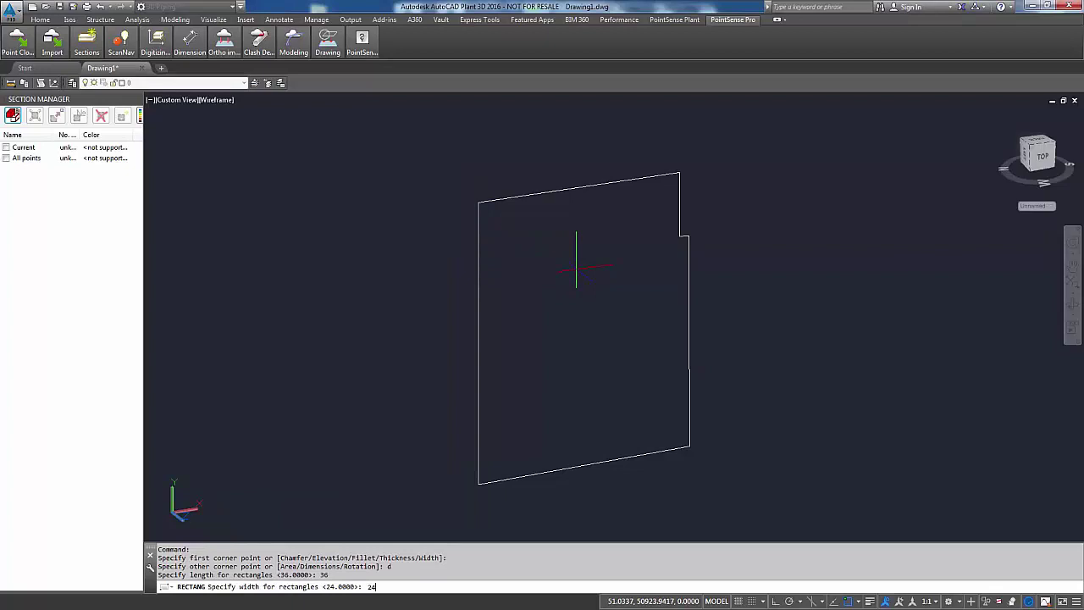
text(24)
key(Return)
click(576, 255)
scroll(552, 244, up, 3)
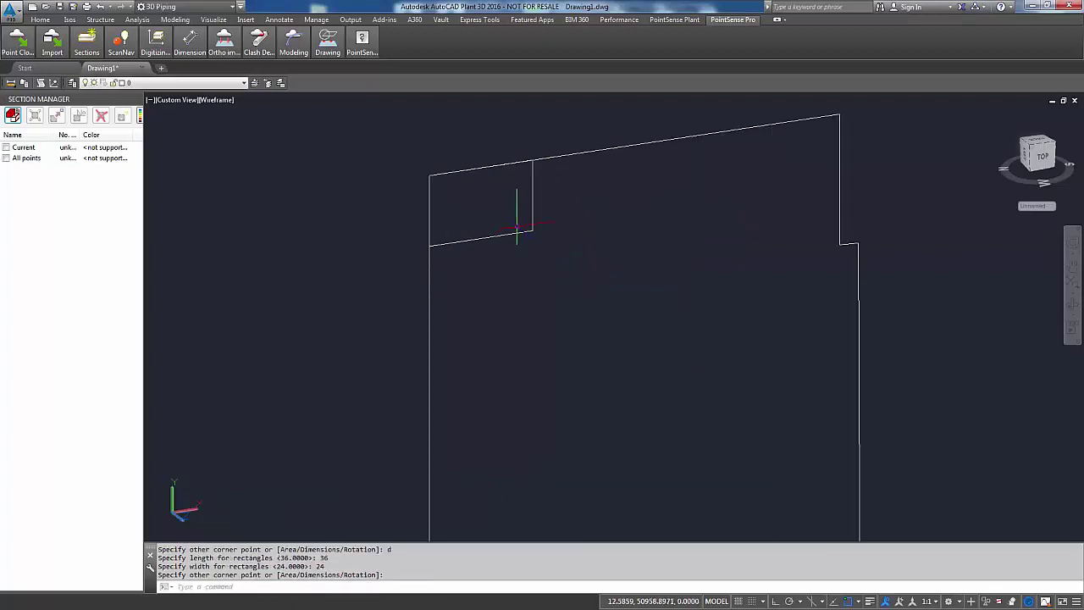
Step: Create a rectangular array from the 36 by 24 panel rectangle
click(543, 270)
click(504, 219)
text(ar)
key(Return)
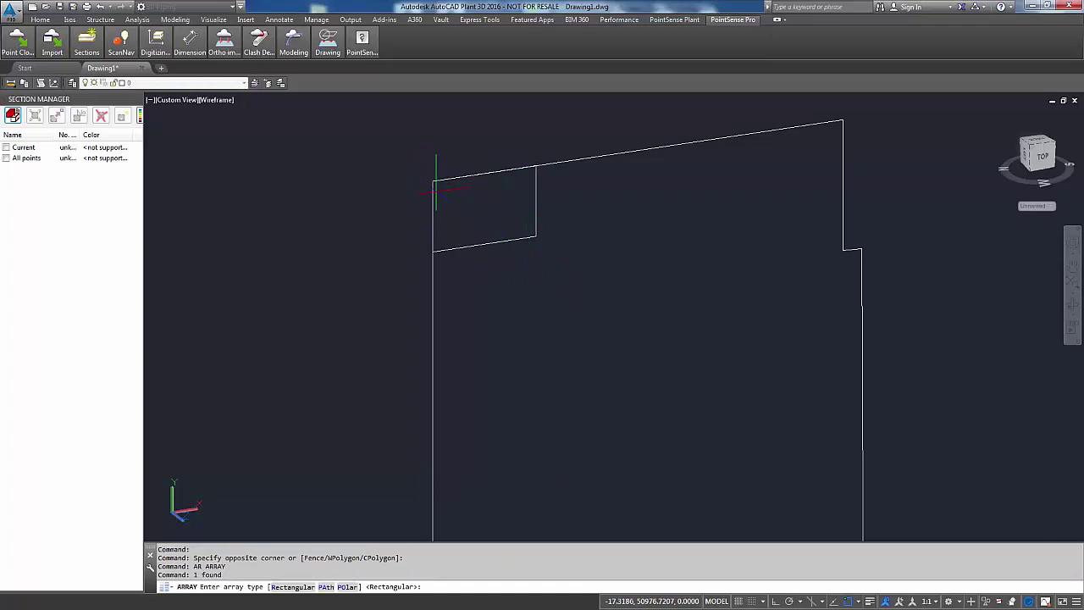
text(r)
key(Return)
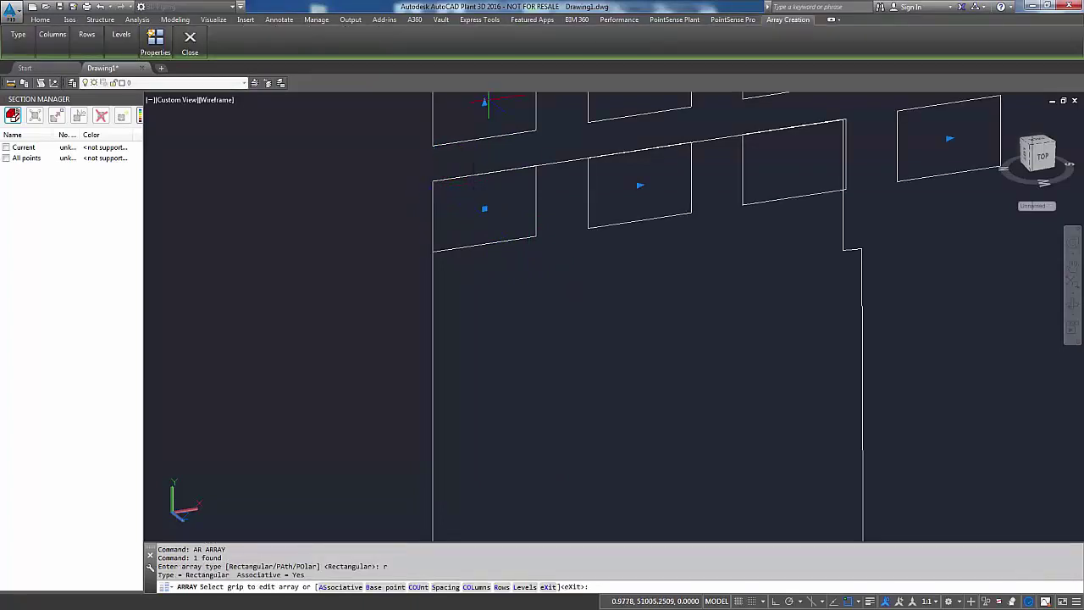
Step: Flip the array's rows downward over the facade and extend it to five rows
click(483, 107)
scroll(484, 106, down, 5)
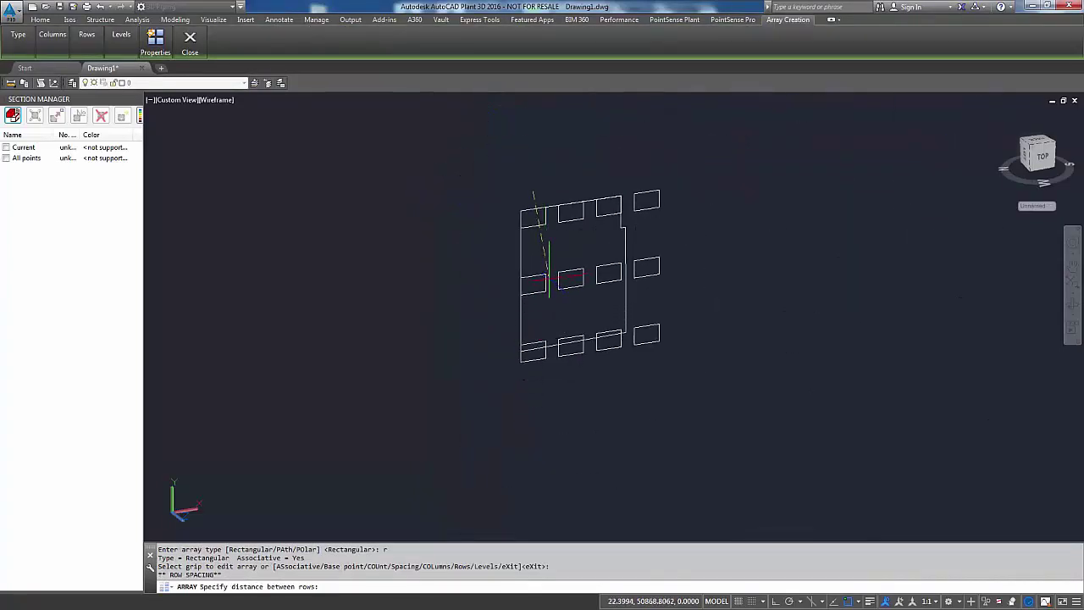
click(550, 244)
scroll(535, 288, up, 4)
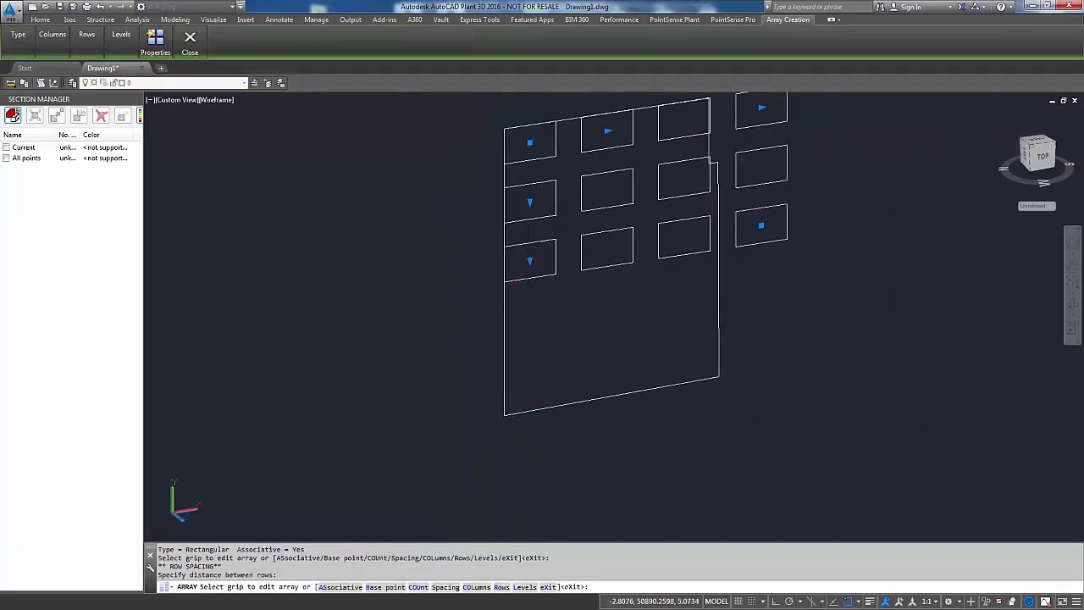
click(529, 261)
click(530, 394)
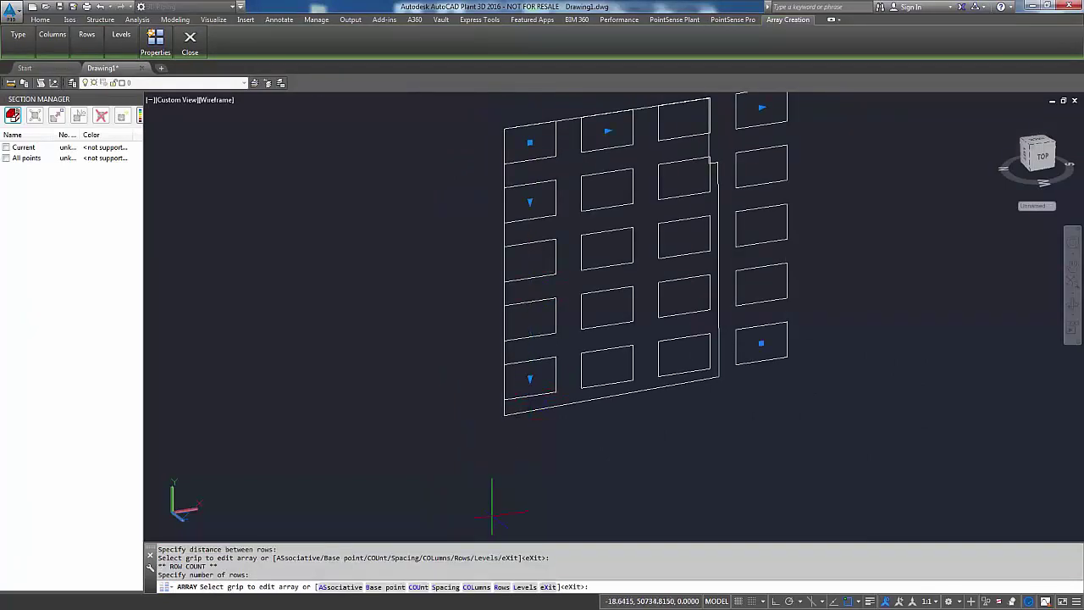
Step: Set the array spacing to 36.5 between columns and 24.5 between rows
click(448, 587)
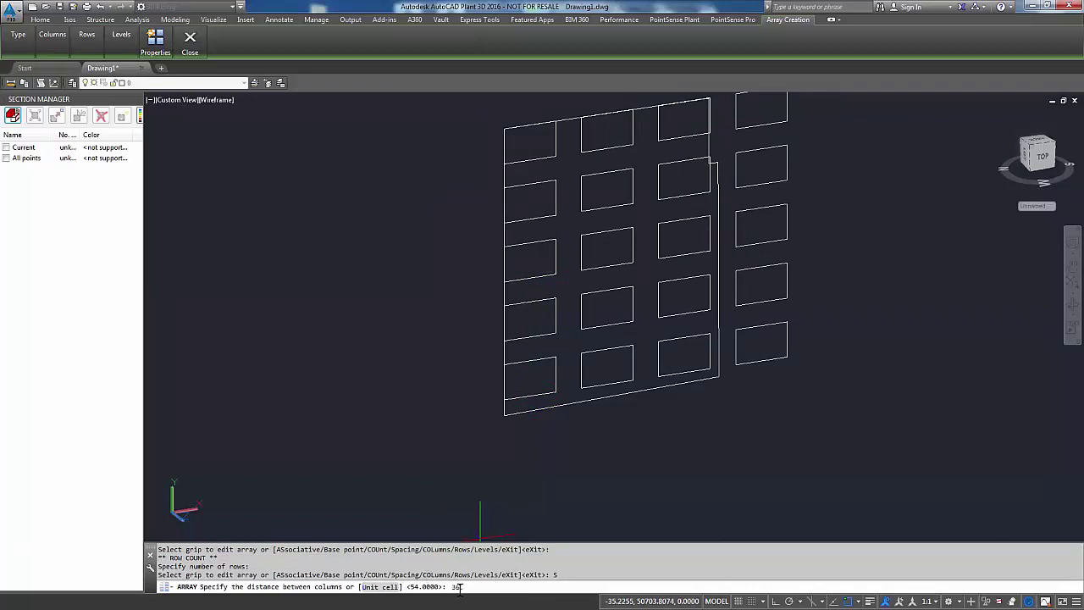
text(36.5)
key(Return)
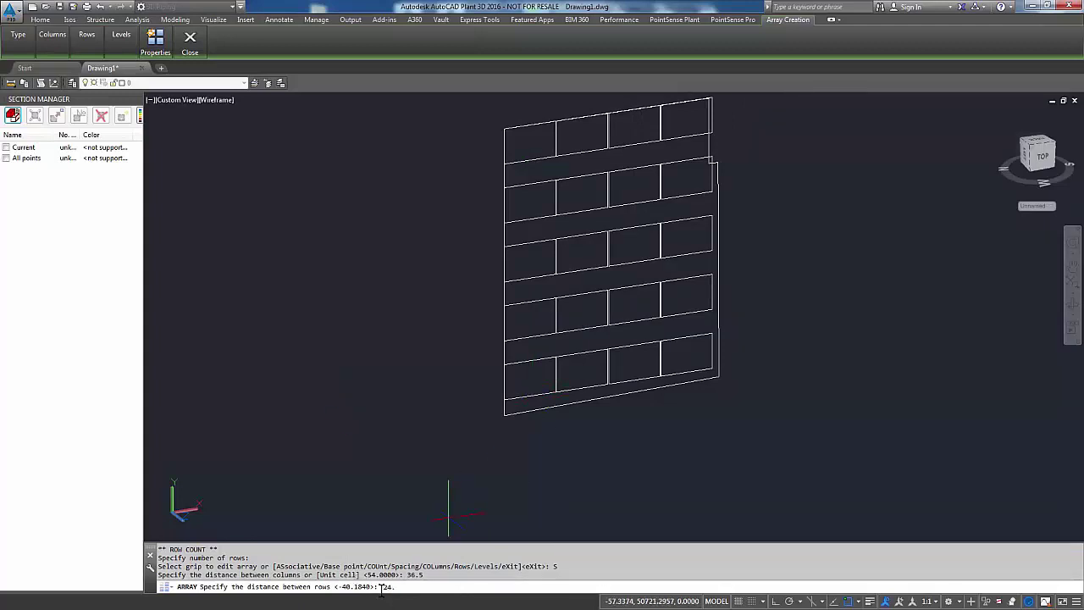
text(24.5)
key(Return)
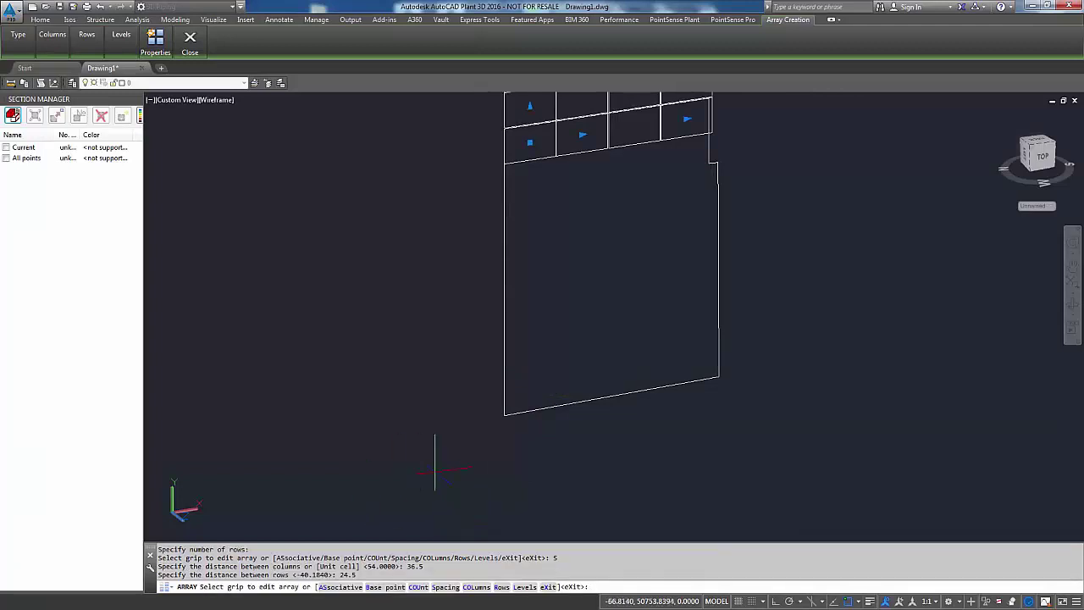
Step: Stretch the array's row count downward to eight rows, reaching the base of the facade outline
shift+middle_drag(508, 461, 590, 458)
scroll(604, 368, up, 2)
click(516, 228)
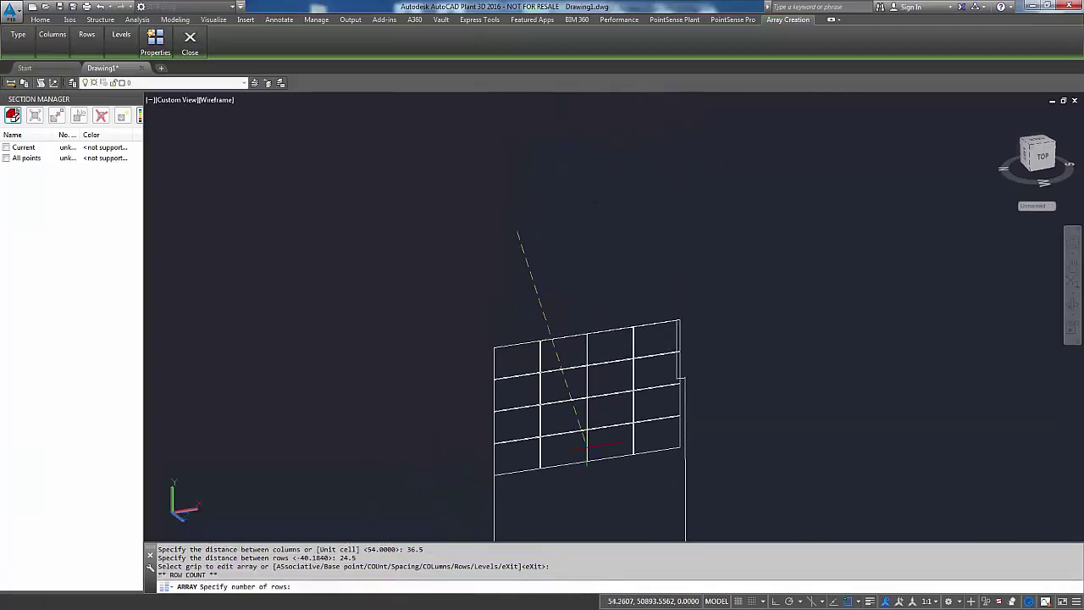
click(600, 361)
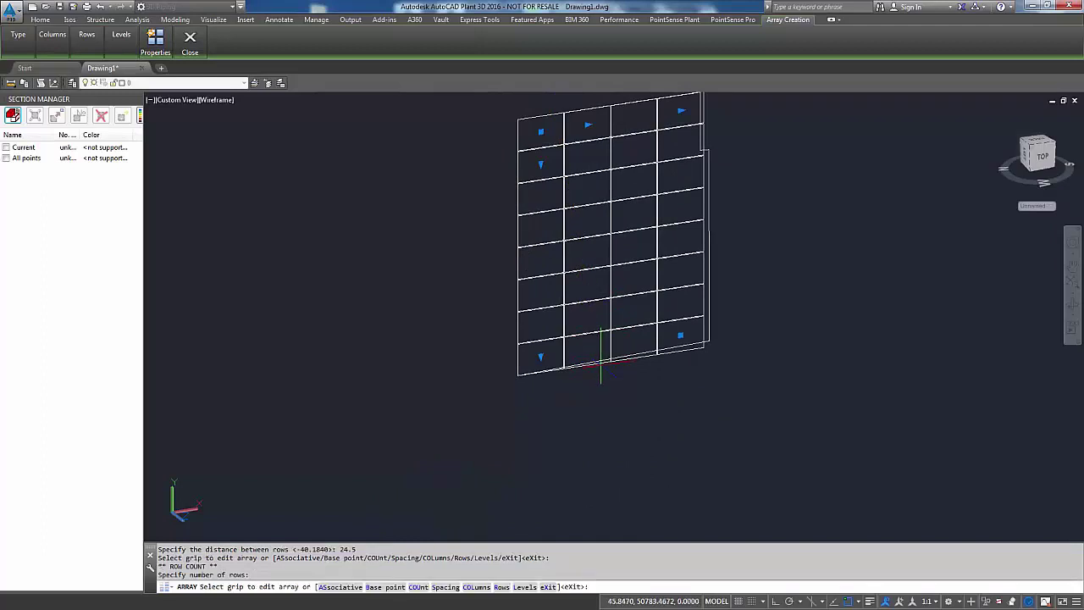
Step: Extend the array to five columns so it covers the full facade width, and finish the array
middle_drag(683, 170, 674, 227)
click(673, 167)
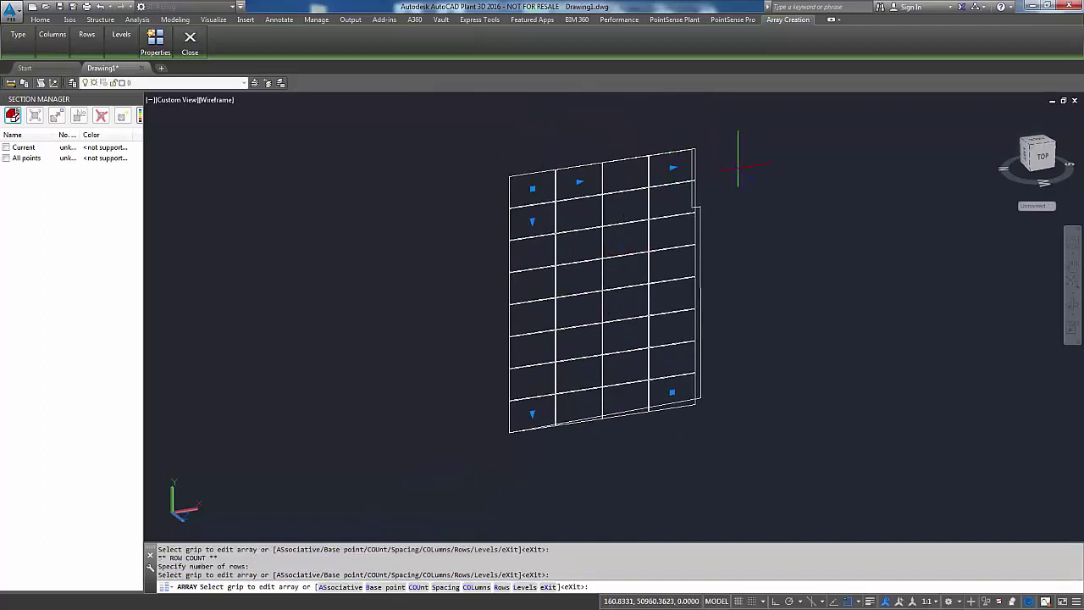
click(673, 167)
click(738, 169)
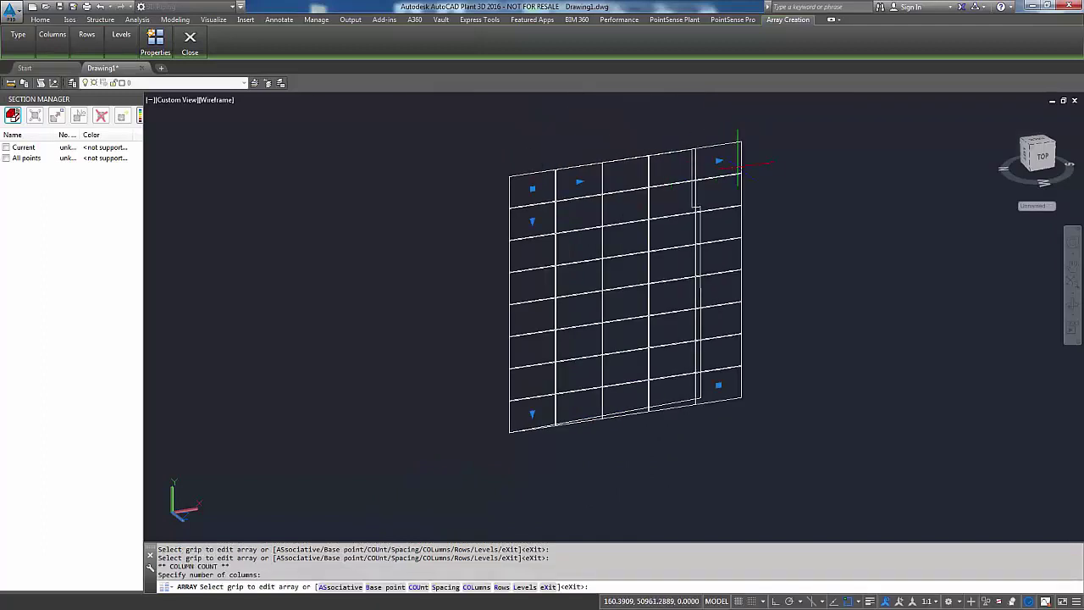
middle_drag(743, 216, 757, 234)
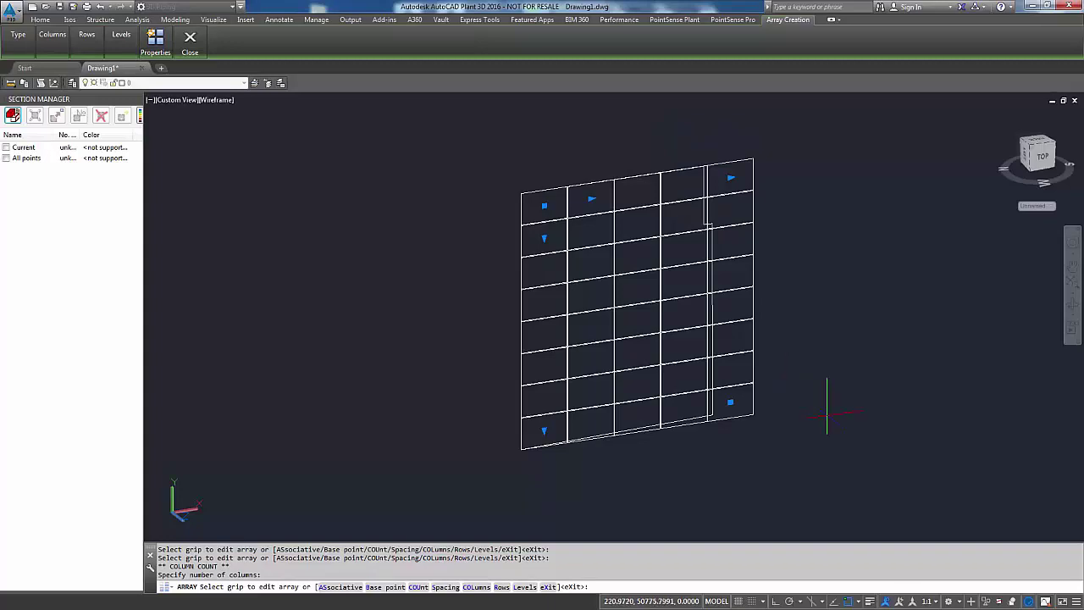
key(Return)
Step: Explode the panel array into individual rectangles
middle_click(752, 377)
click(776, 395)
click(745, 339)
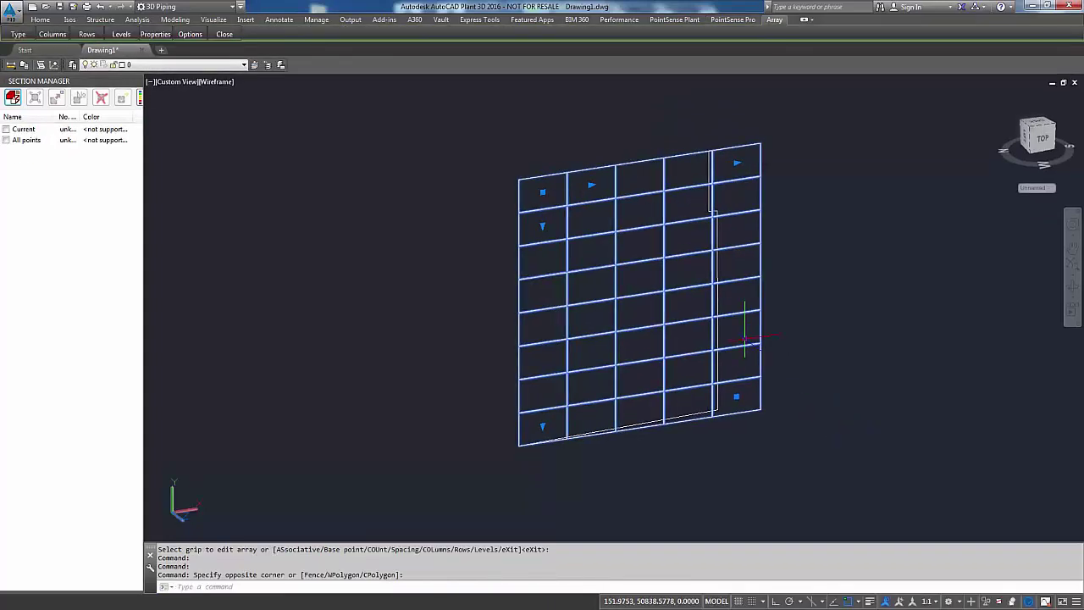
text(x)
key(Return)
middle_drag(729, 317, 734, 324)
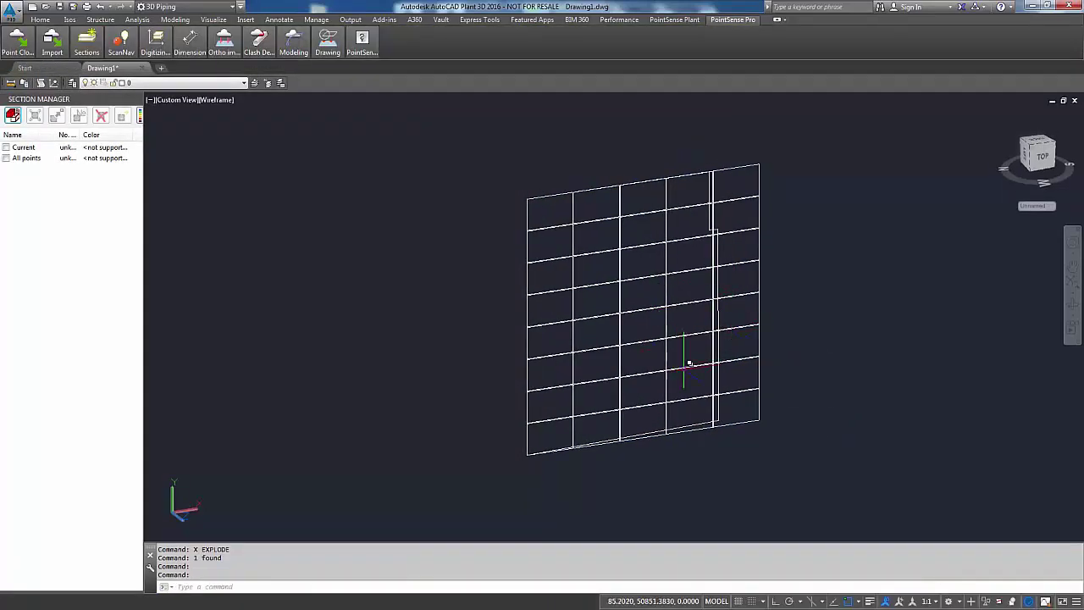
Step: Extrude all the panel rectangles in the grid to a height of 2
click(699, 409)
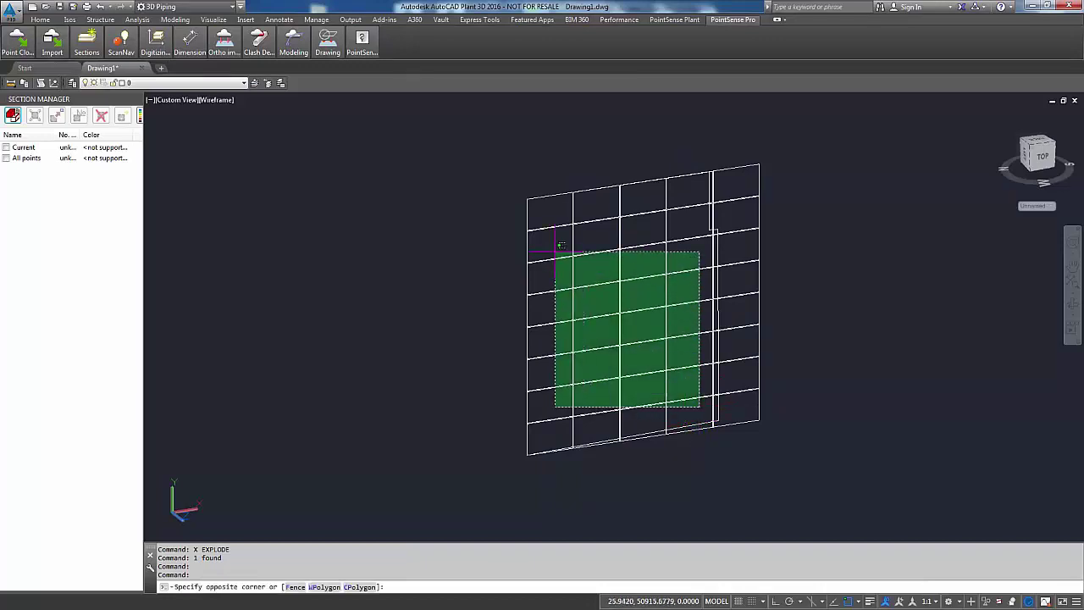
click(556, 247)
click(683, 243)
click(584, 193)
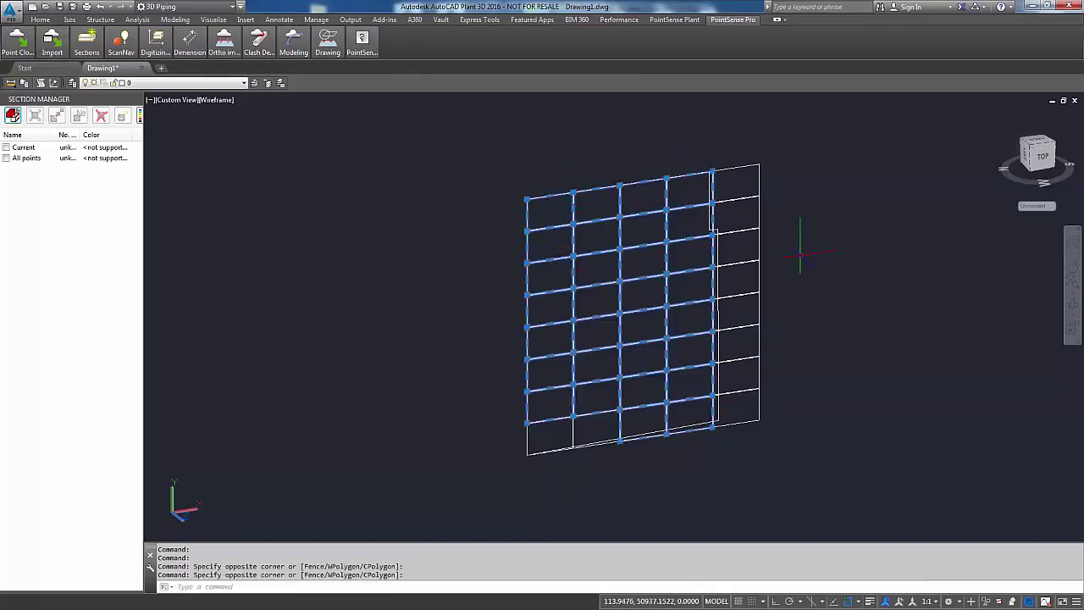
click(805, 392)
click(738, 151)
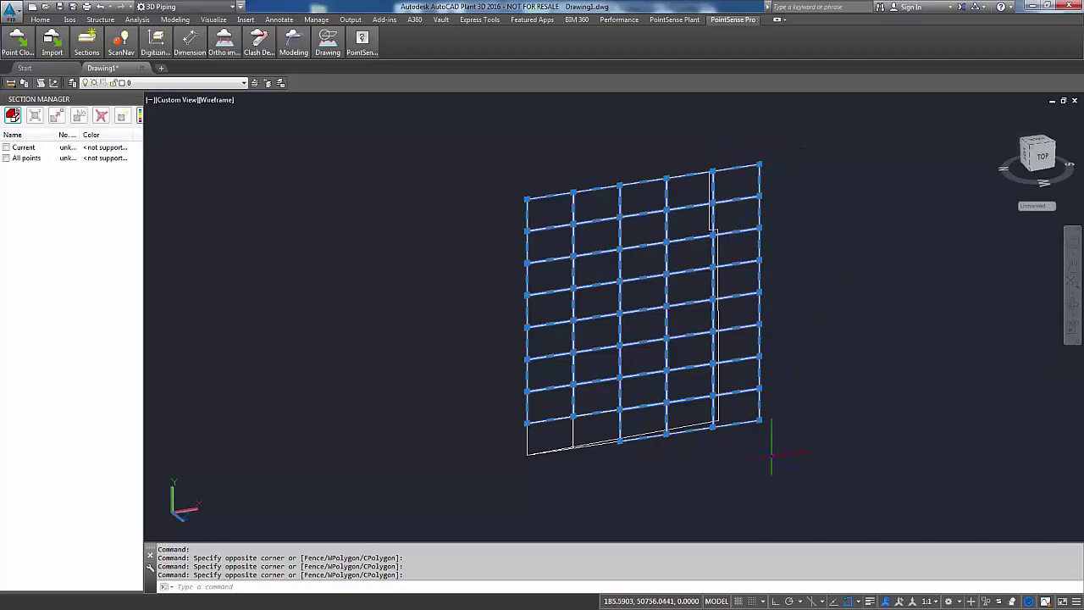
click(602, 447)
click(525, 416)
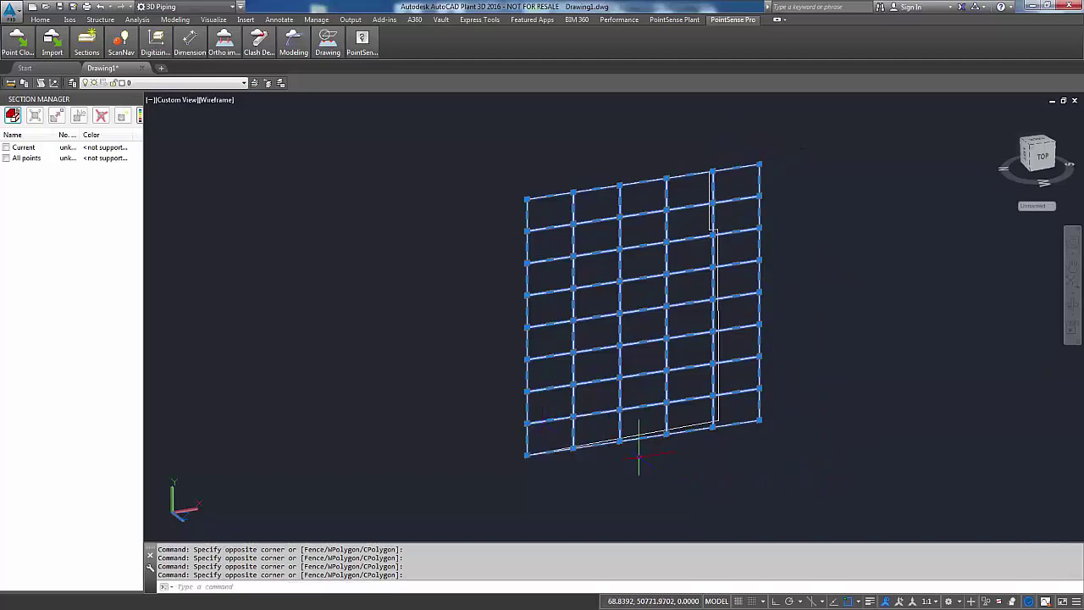
text(xt)
key(Return)
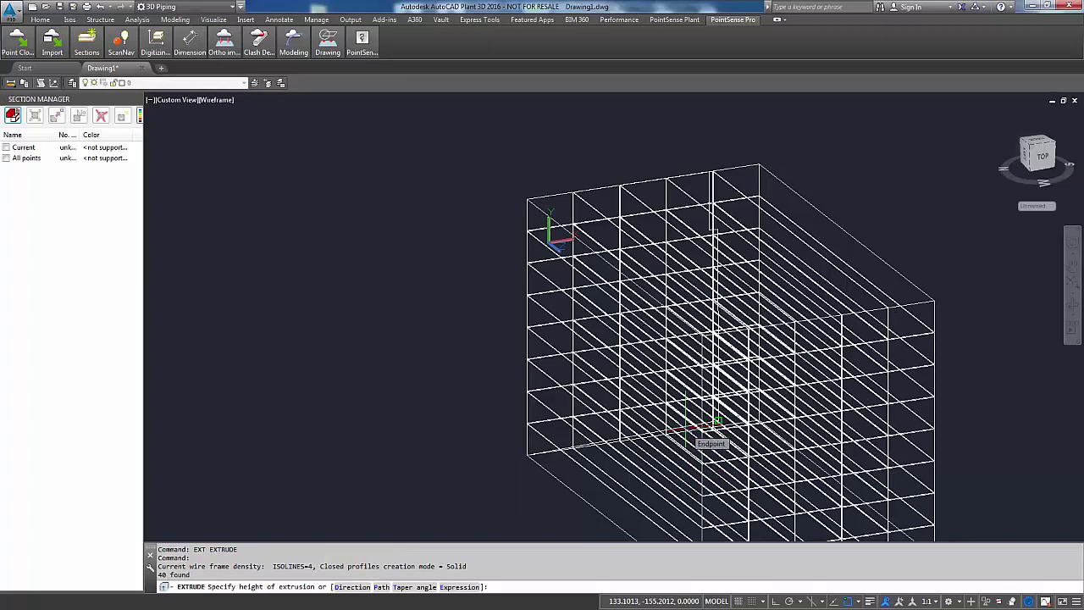
text(2)
key(Return)
scroll(567, 227, up, 1)
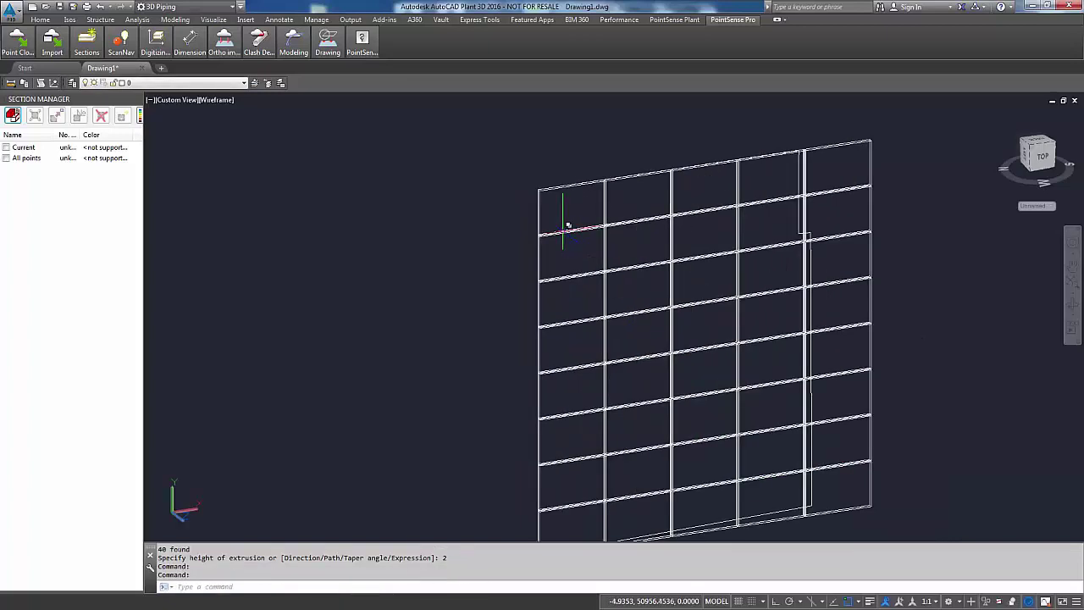
Step: From the top view, slice the top two panels of the fourth column along the facade outline's vertical edge, keeping both sides
middle_drag(701, 279, 691, 268)
click(1042, 157)
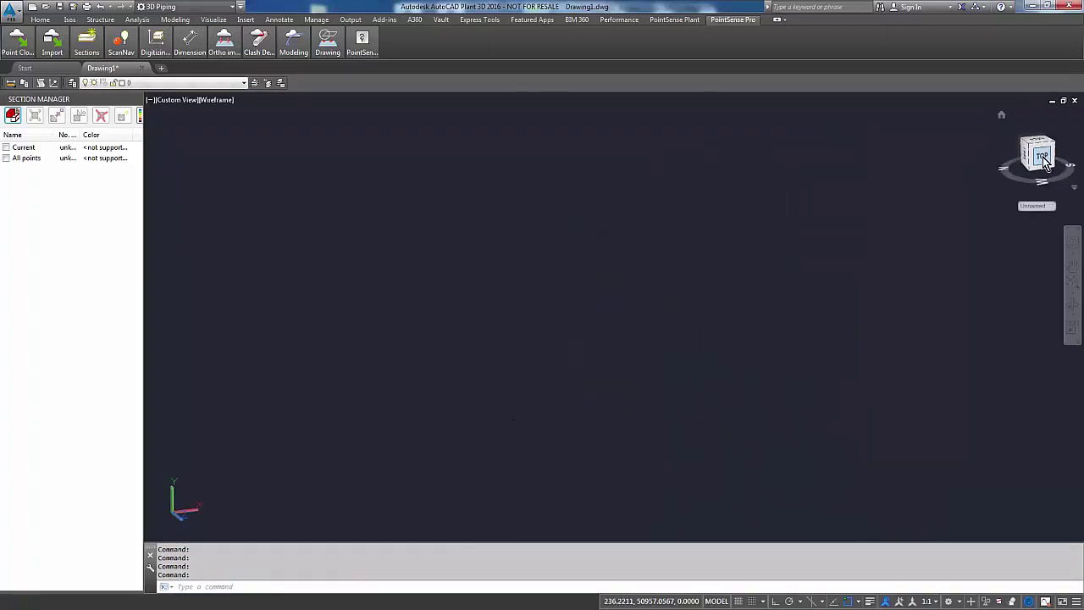
middle_click(800, 297)
middle_click(801, 297)
middle_drag(661, 318, 684, 283)
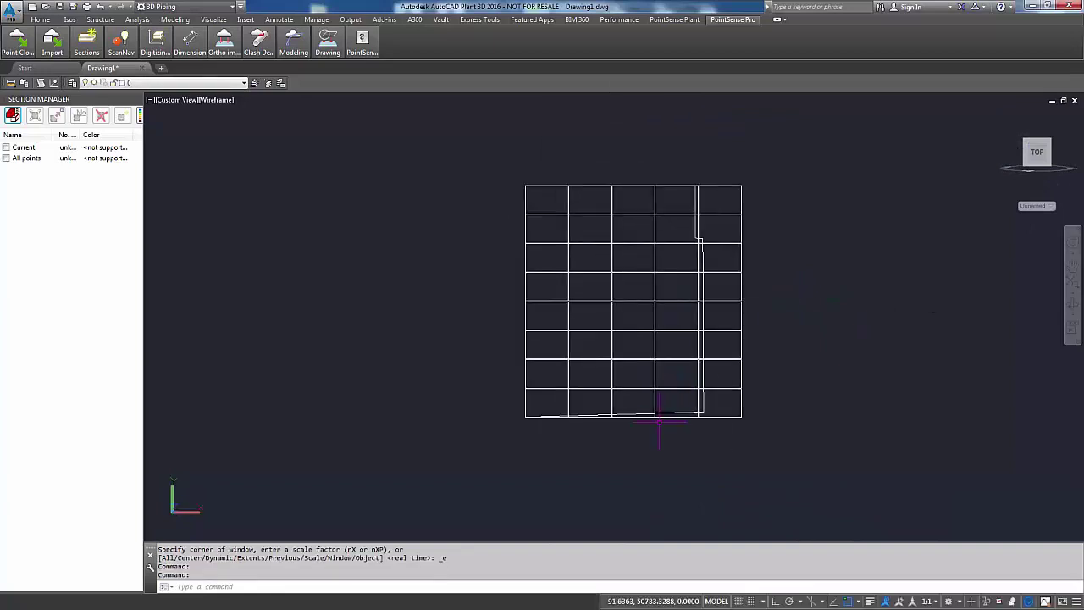
middle_drag(659, 422, 683, 402)
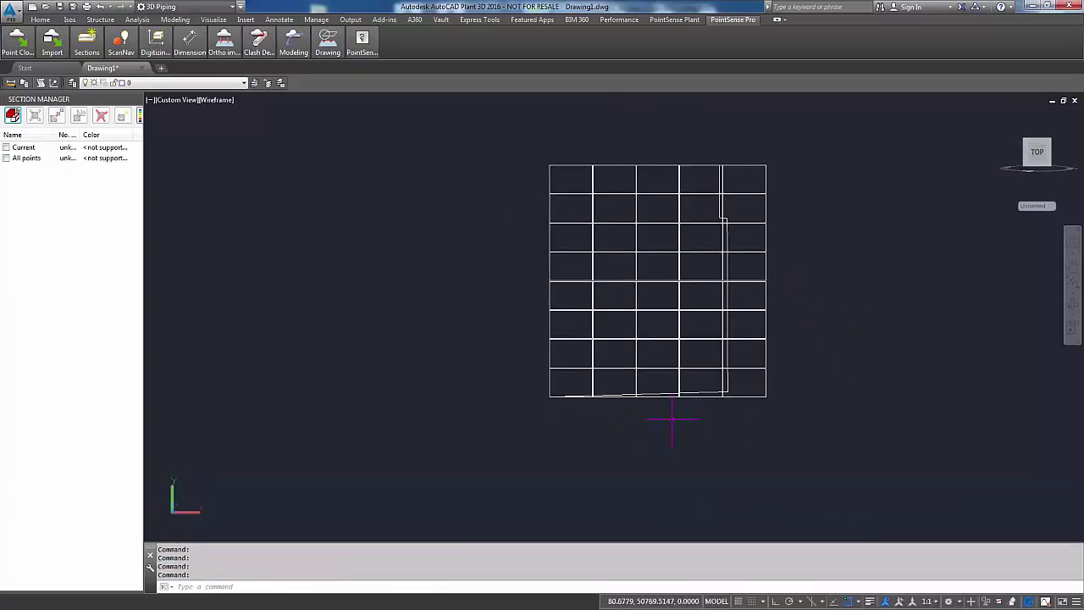
text(SL)
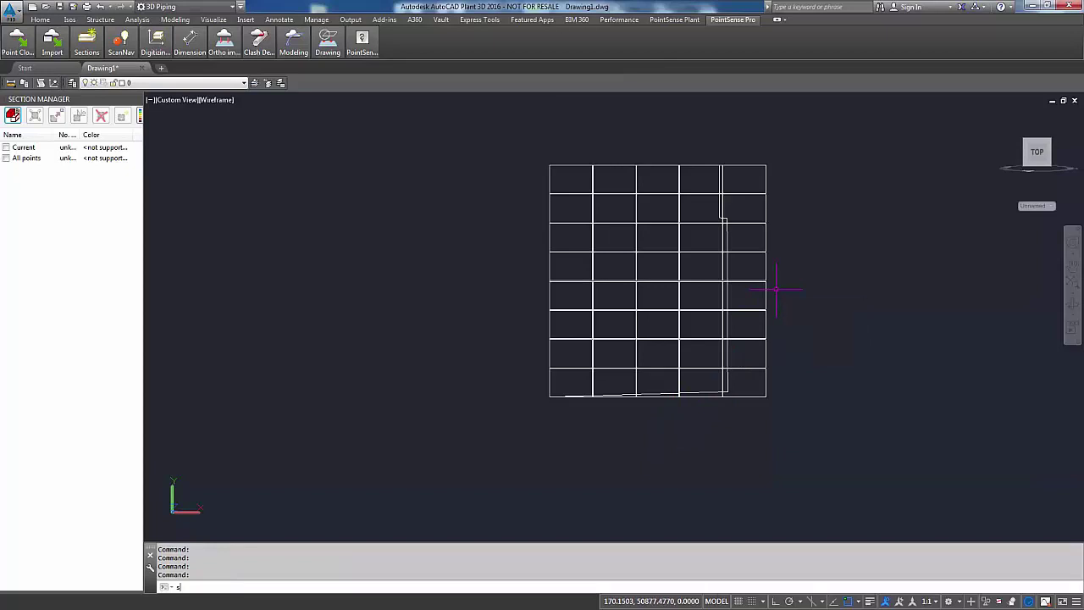
key(Return)
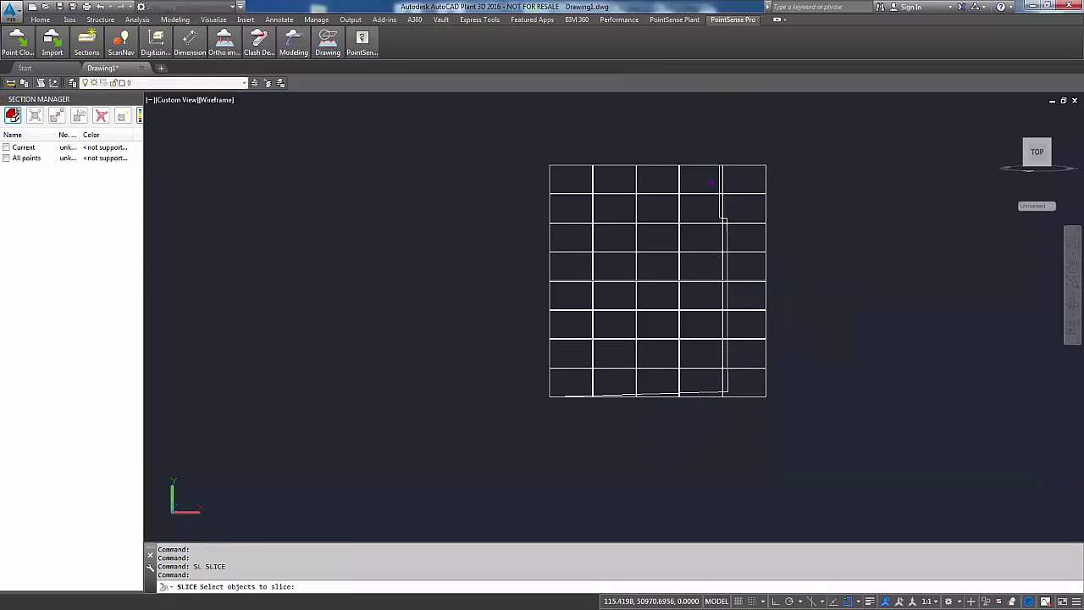
click(713, 176)
click(696, 212)
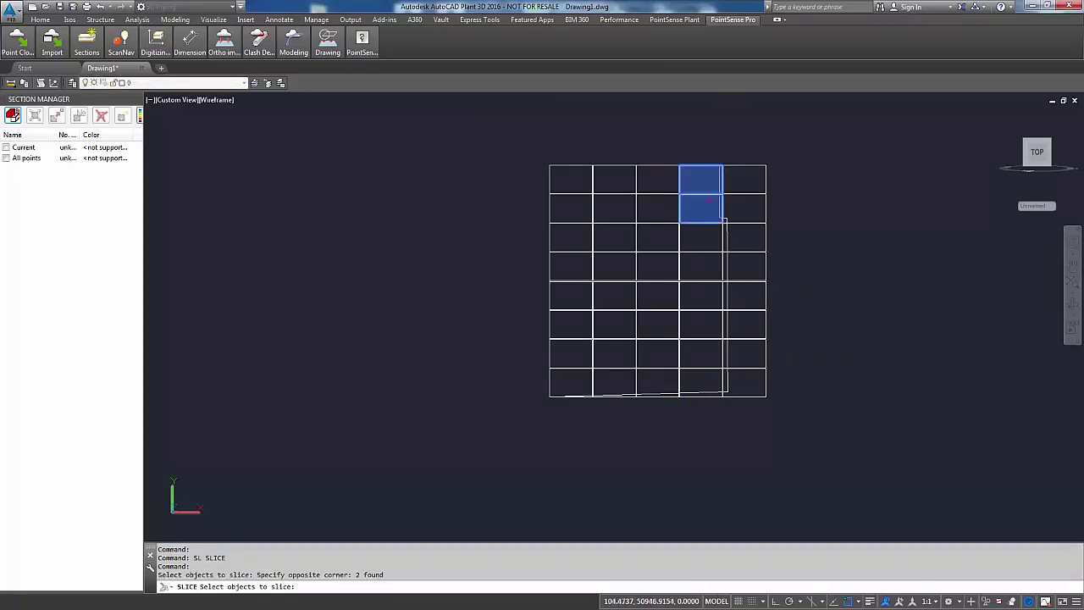
scroll(723, 185, up, 4)
key(Return)
click(712, 129)
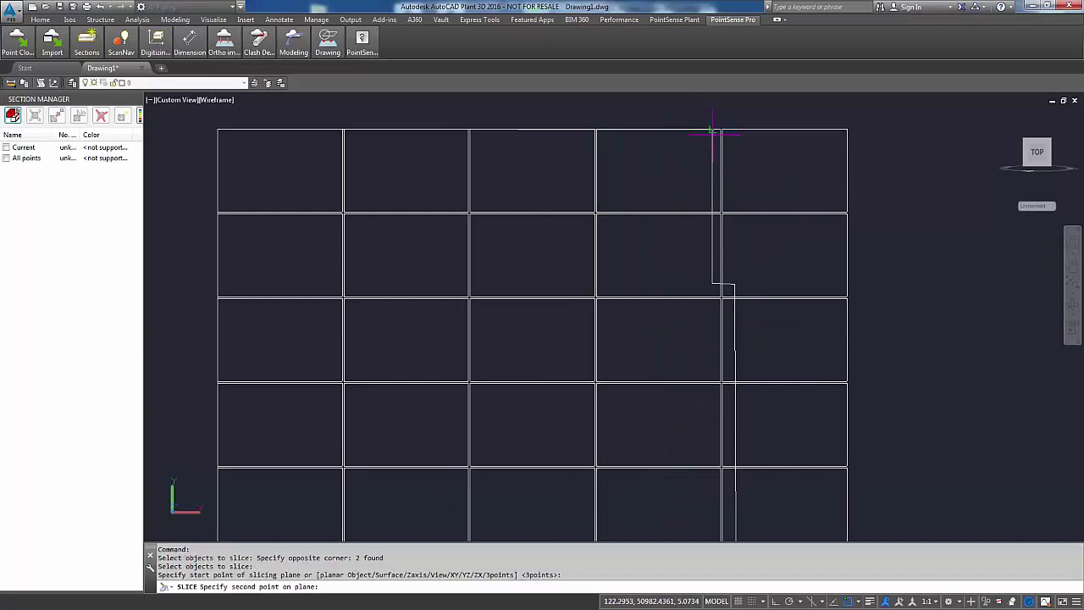
click(709, 289)
key(Return)
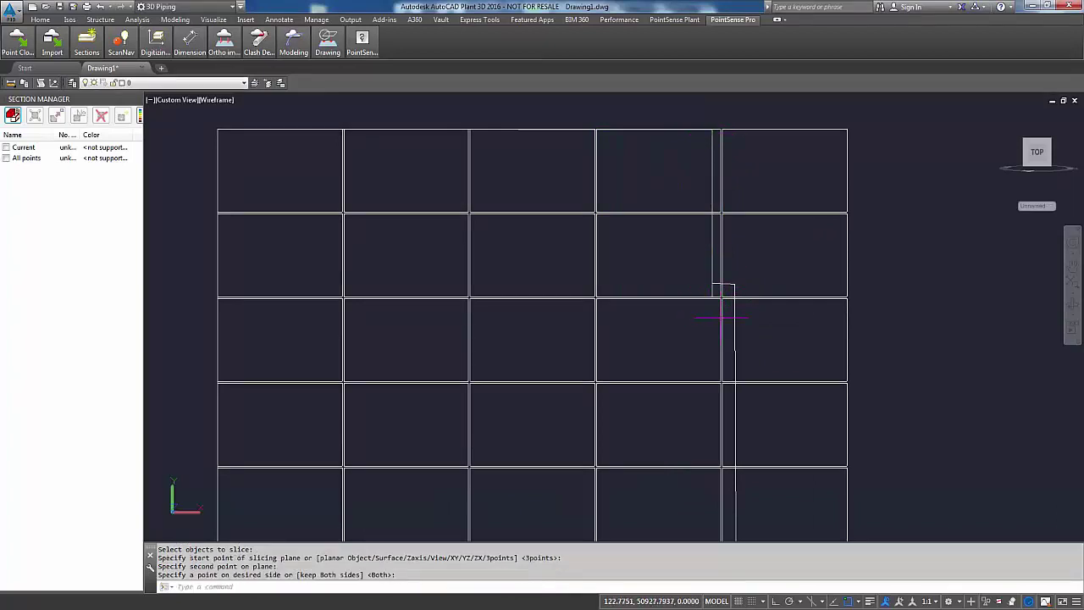
Step: Slice the narrow second-row strip along the short horizontal step of the facade outline, keeping both sides
scroll(722, 289, up, 2)
click(717, 217)
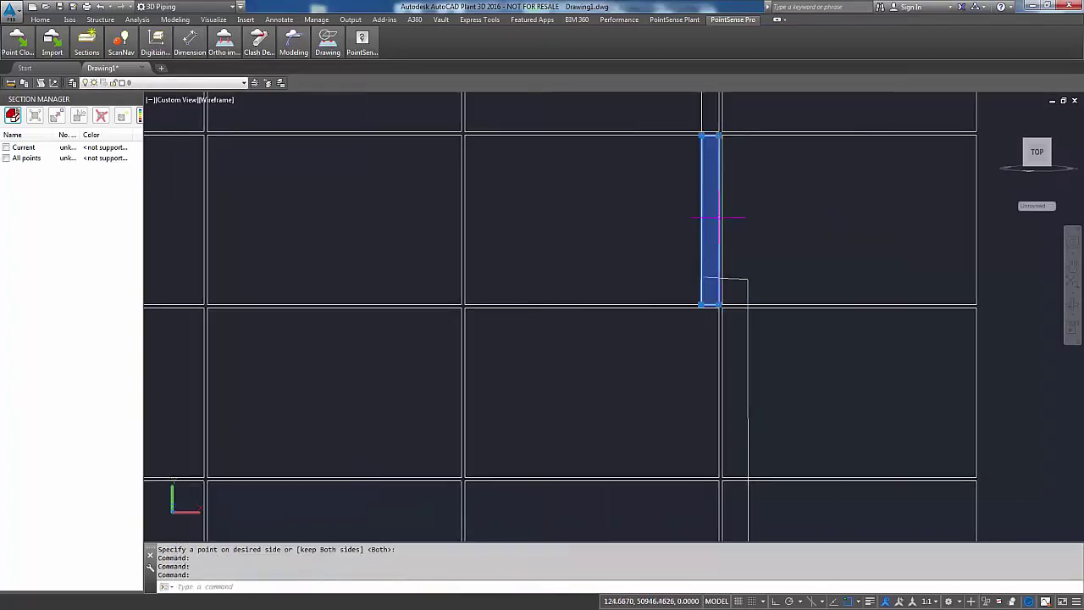
key(Escape)
scroll(772, 263, down, 2)
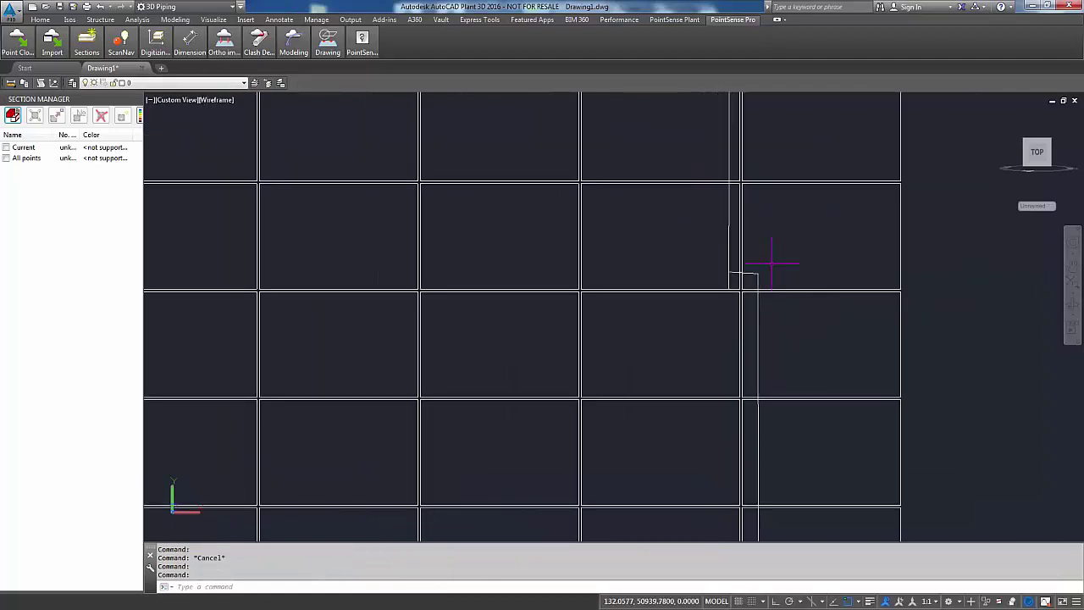
text(sl)
key(Return)
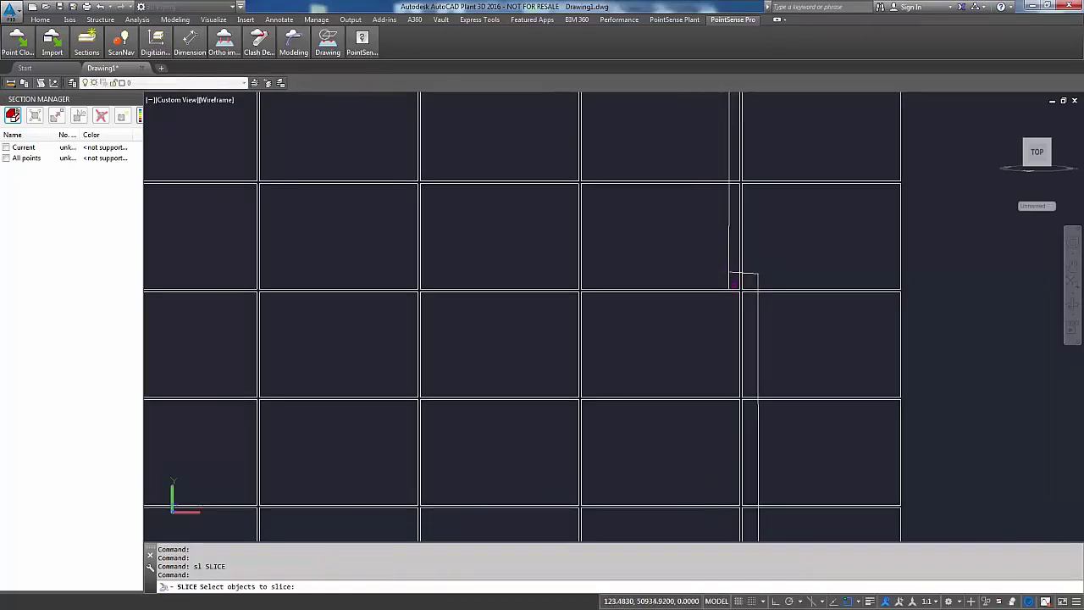
click(735, 273)
key(Return)
click(730, 273)
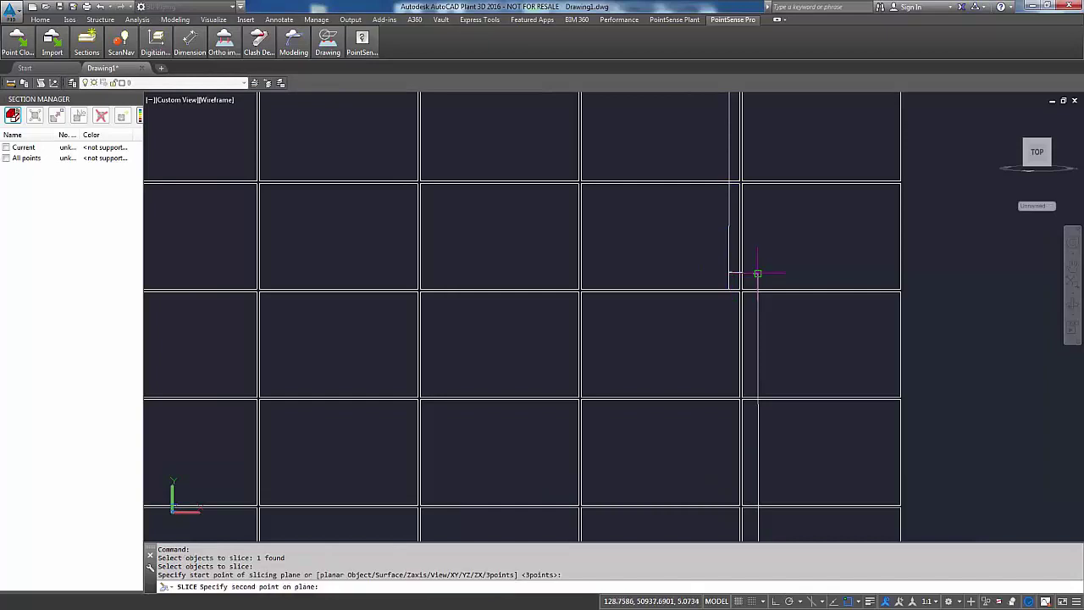
click(757, 274)
key(Return)
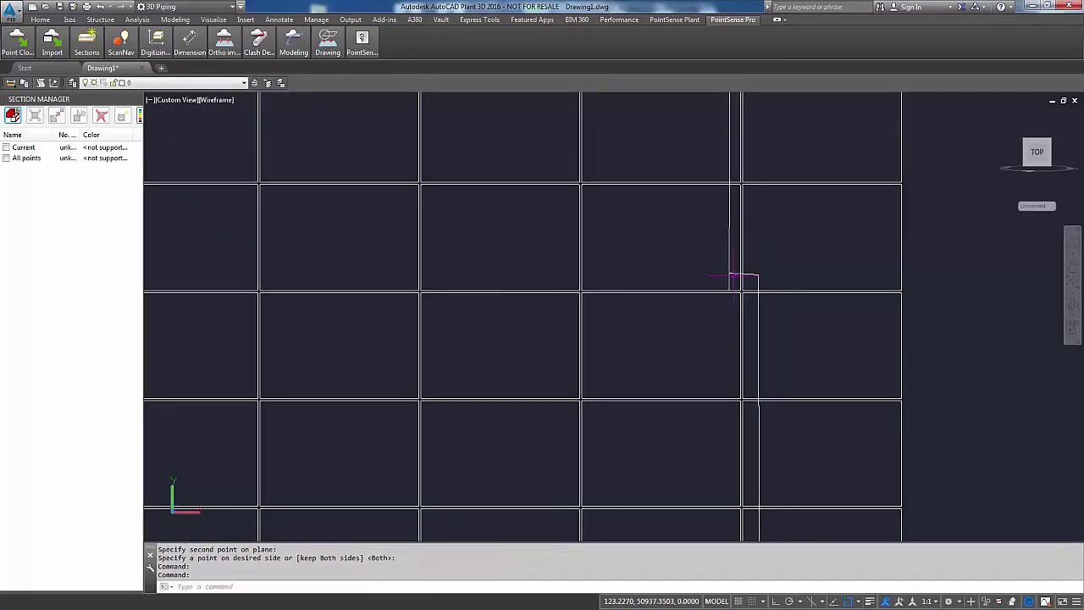
Step: Delete the cut-off strip above the outline's step in the second row and the strip in the top row
scroll(733, 276, up, 3)
click(735, 254)
scroll(736, 257, down, 4)
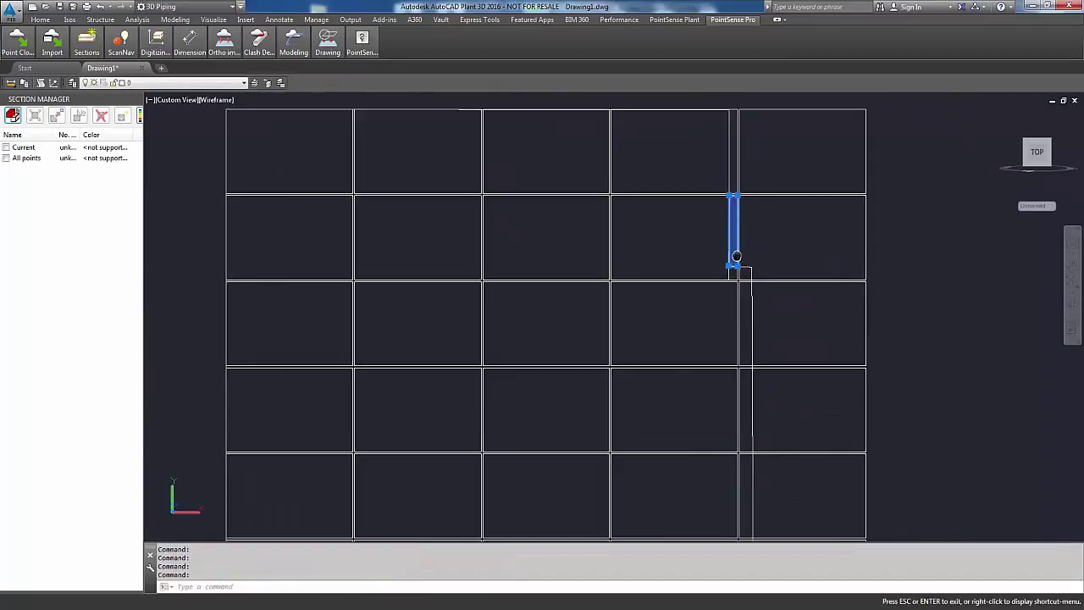
key(Delete)
scroll(721, 245, up, 3)
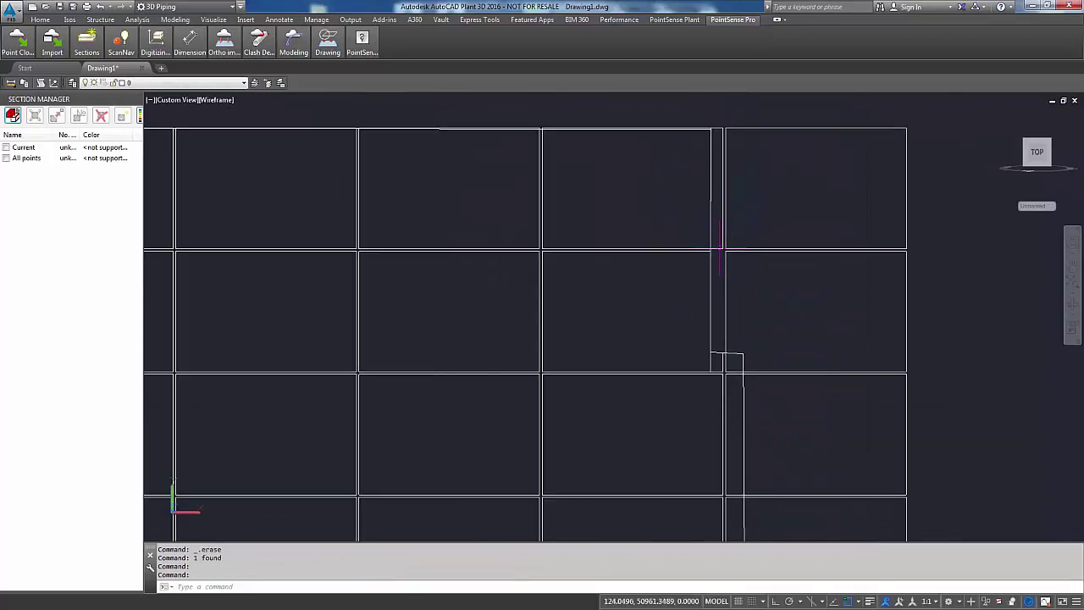
click(721, 248)
key(Delete)
Step: Union the small leftover piece below the outline's step with the adjoining second-row panel
mouse_move(806, 290)
middle_down()
mouse_move(789, 236)
mouse_move(763, 242)
middle_up()
scroll(789, 235, down, 3)
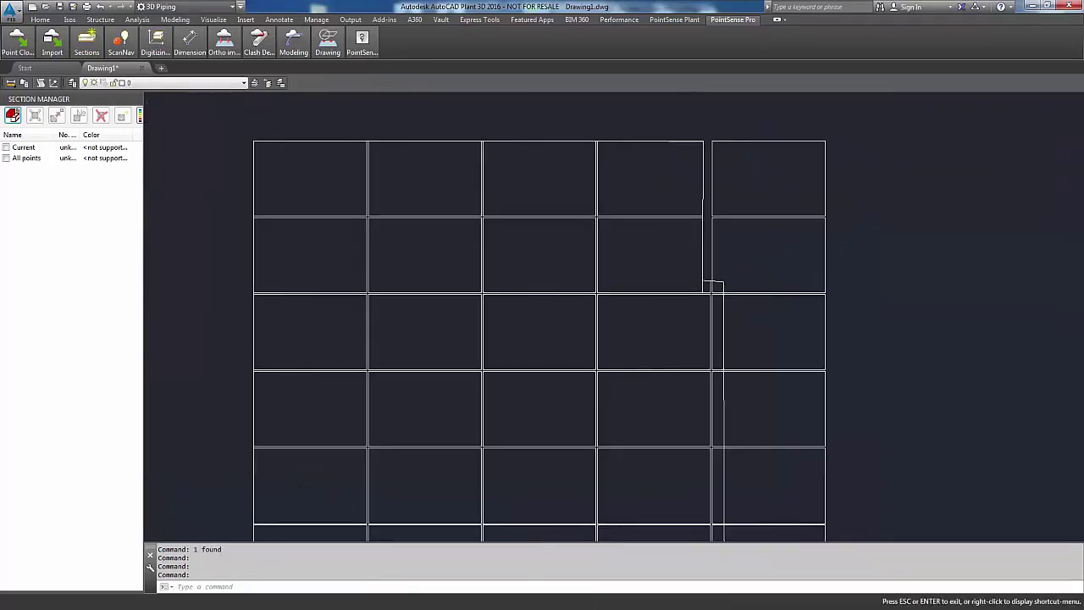
scroll(726, 252, up, 6)
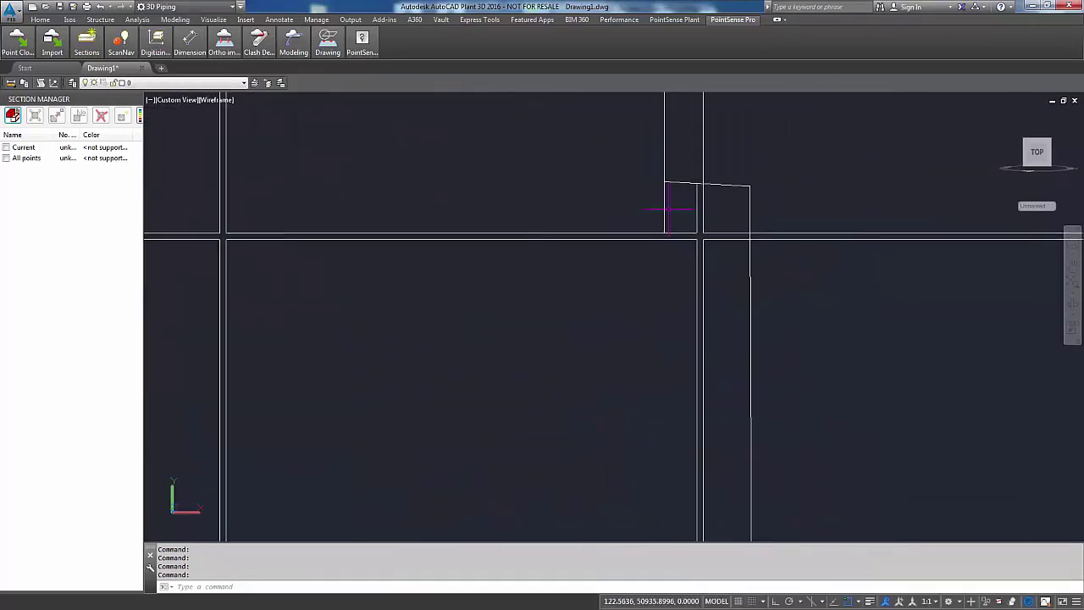
text(union)
key(Return)
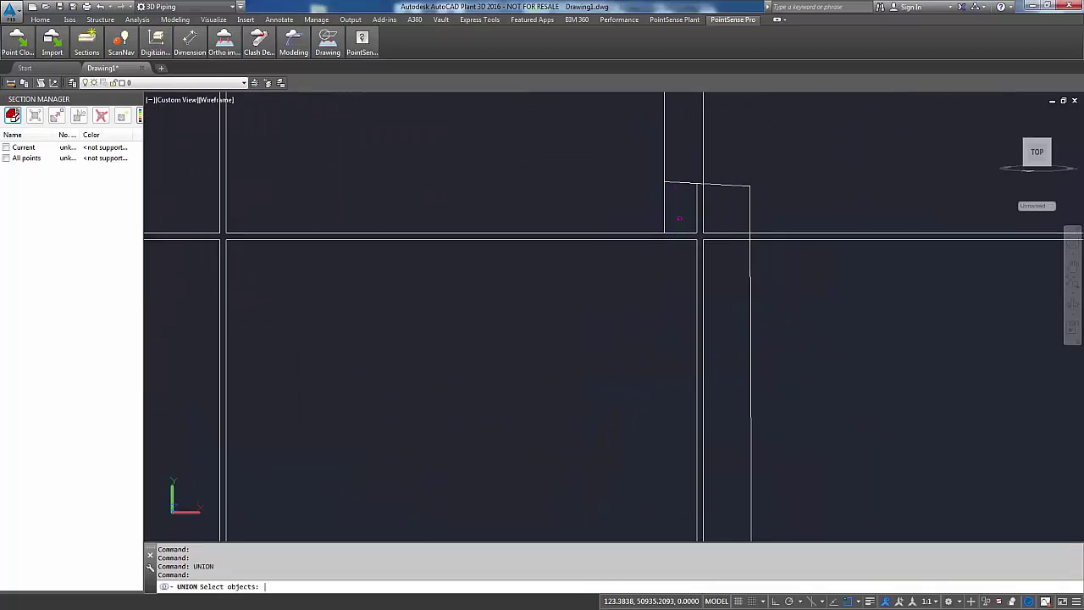
click(680, 221)
click(603, 191)
key(Return)
Step: Inspect the merged second-row panel and its fit within the facade grid from an angled 3D view
middle_drag(627, 198, 728, 334)
scroll(694, 290, up, 2)
scroll(720, 324, down, 2)
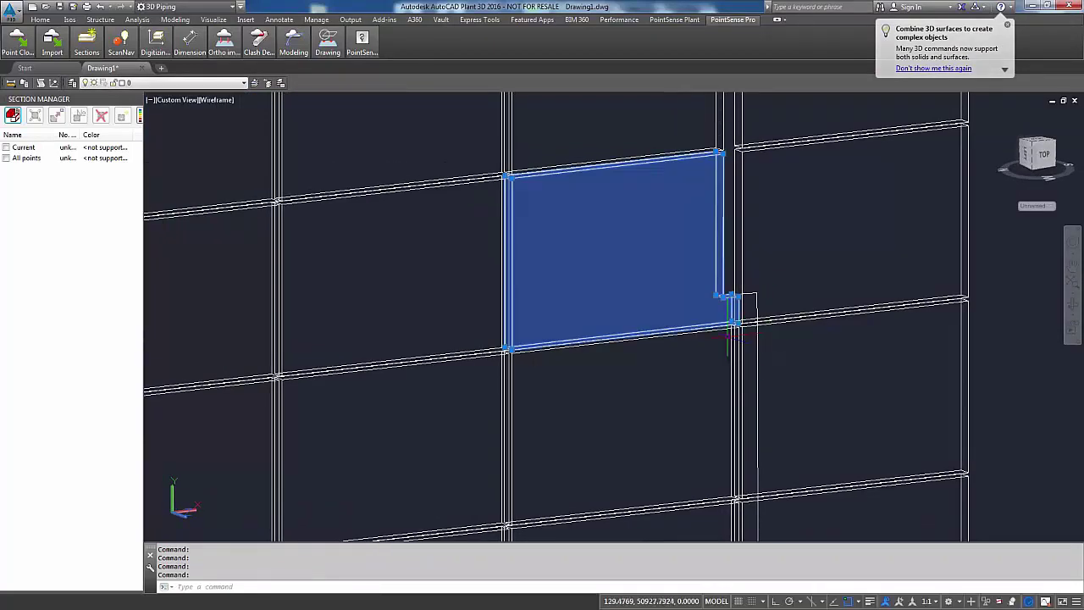
scroll(729, 326, down, 5)
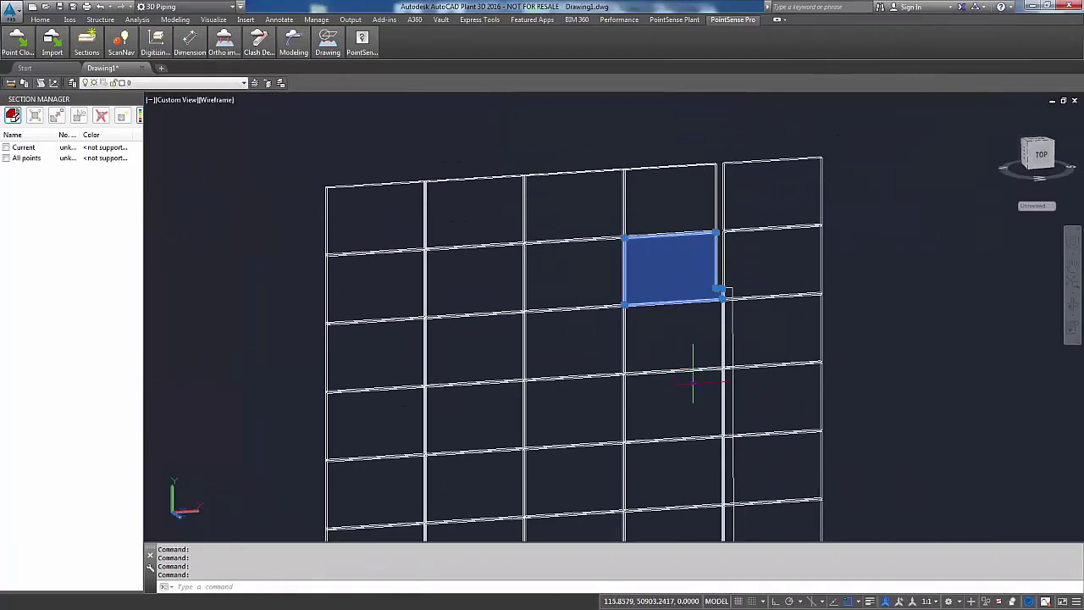
scroll(693, 381, down, 4)
scroll(720, 381, up, 2)
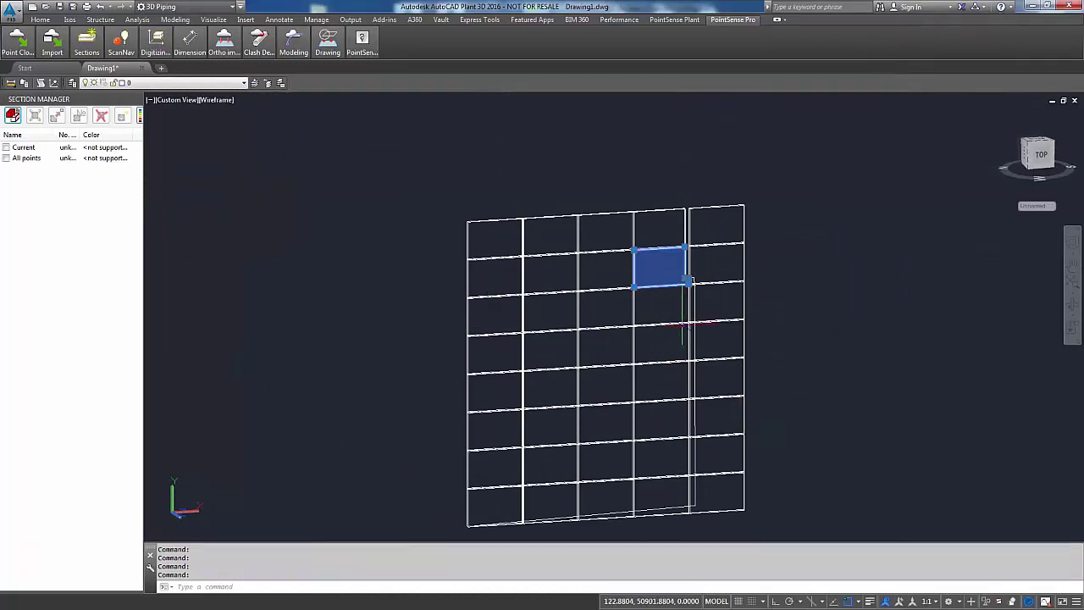
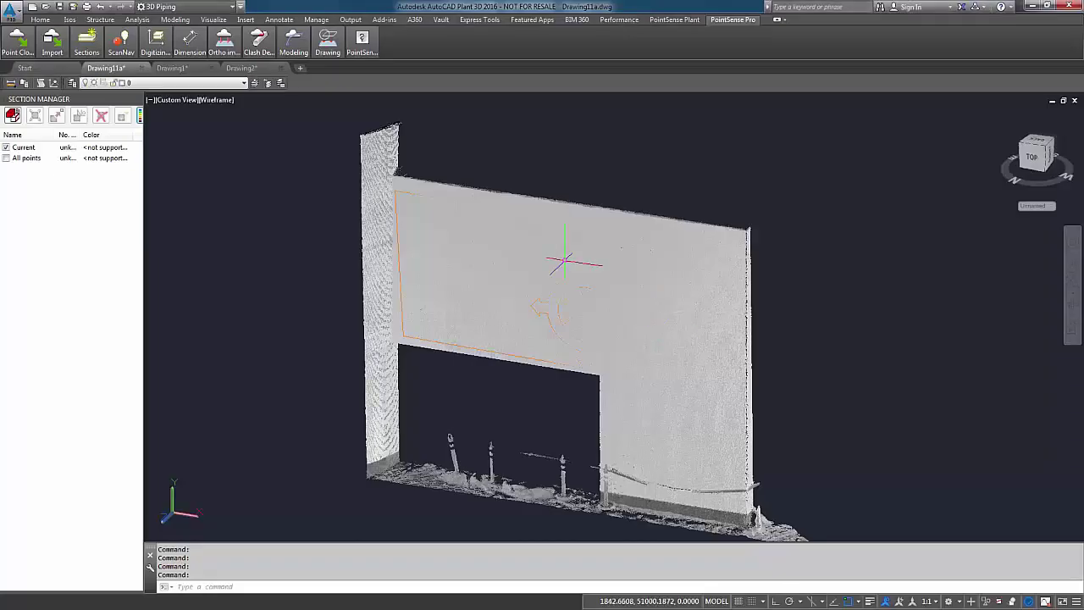
Step: Set up a plane analysis using the orange facade outline's kubit plane as the reference surface
scroll(506, 265, down, 2)
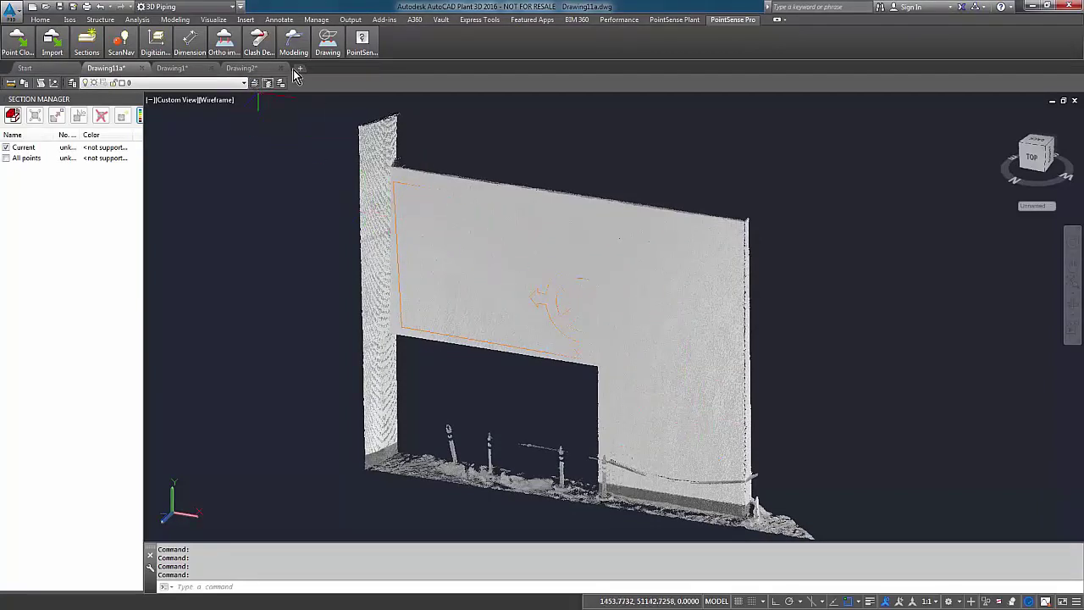
mouse_move(294, 43)
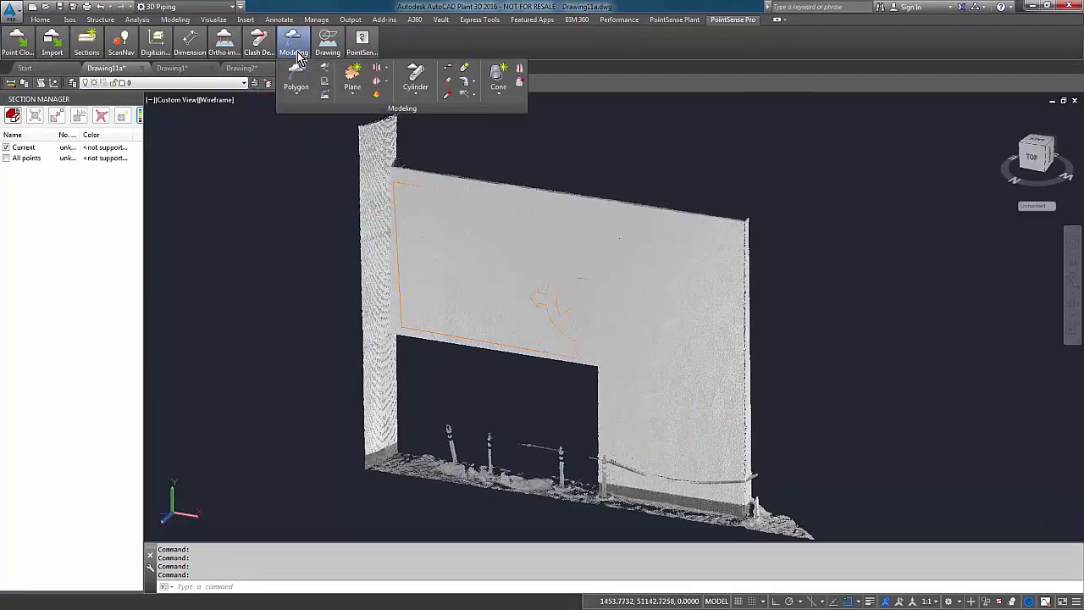
click(378, 97)
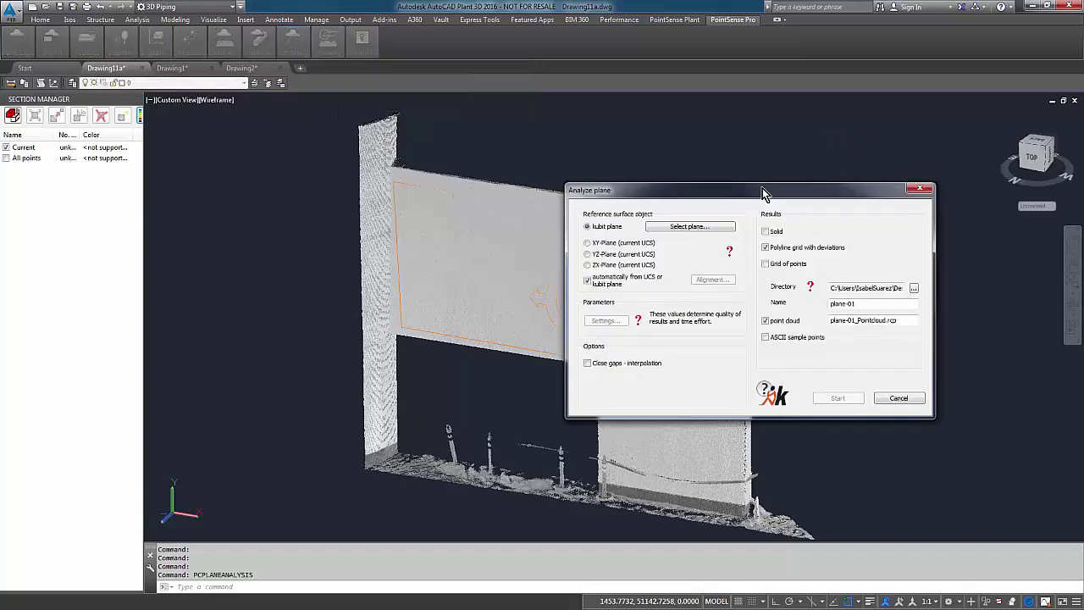
drag(765, 194, 544, 243)
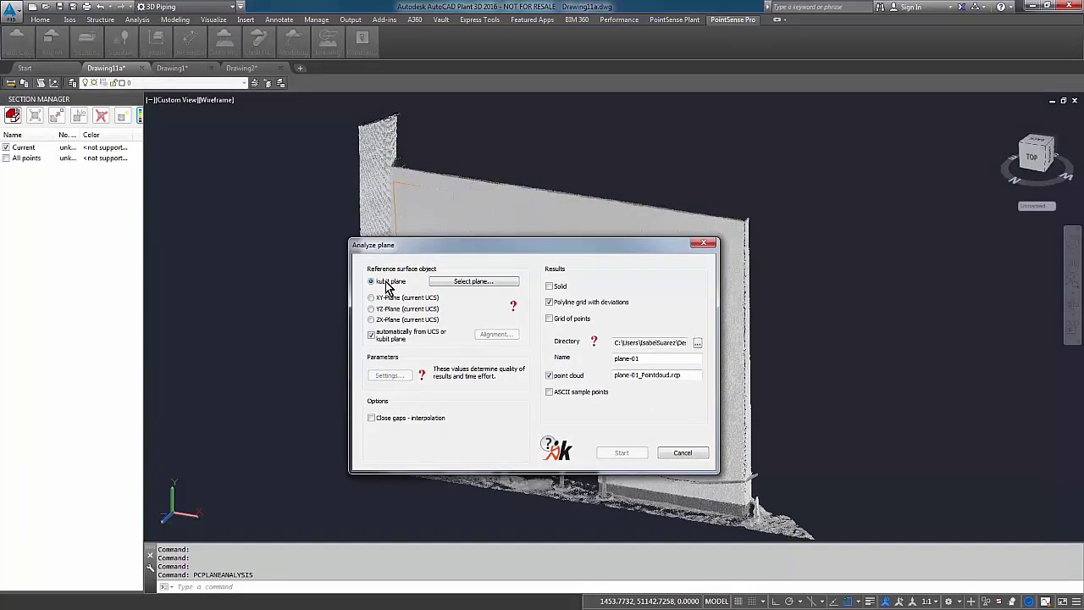
click(473, 281)
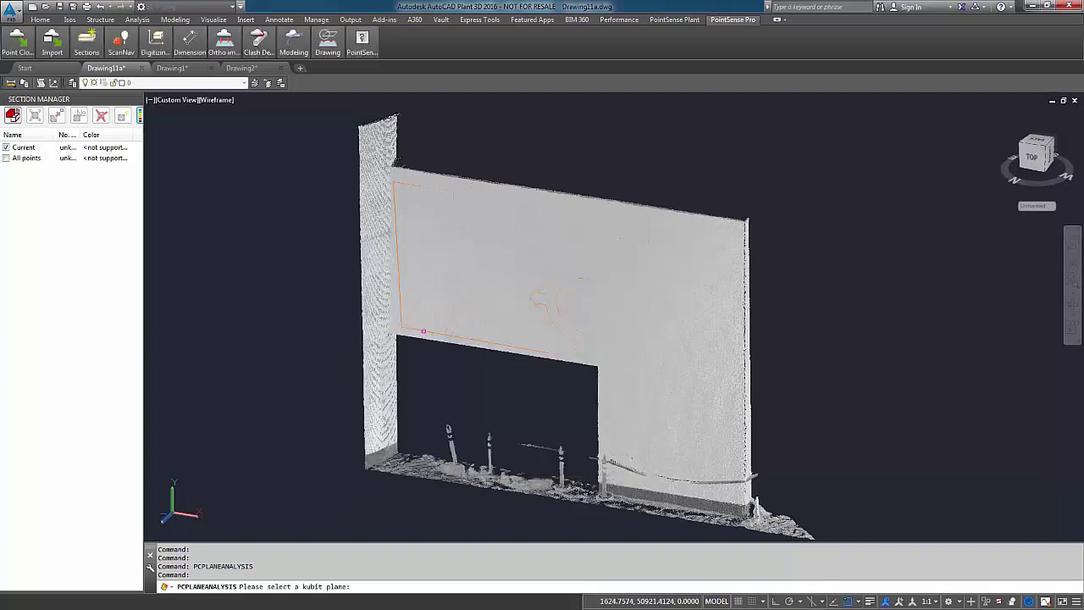
click(423, 331)
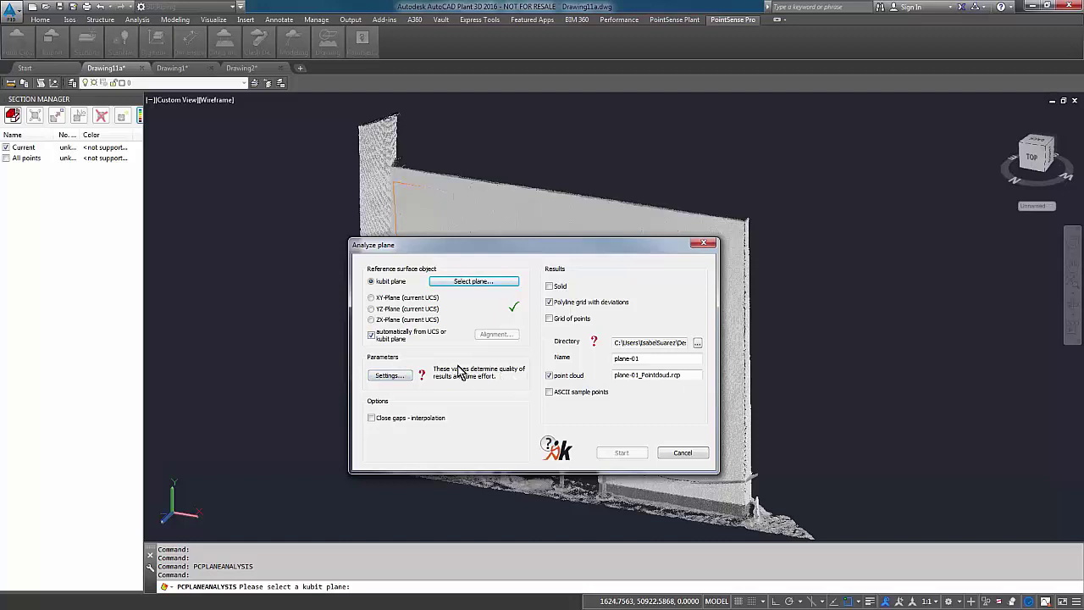
Step: Review the plane analysis parameters for point distance, exaggeration, grid size and sampling method, and cancel the analysis
click(386, 377)
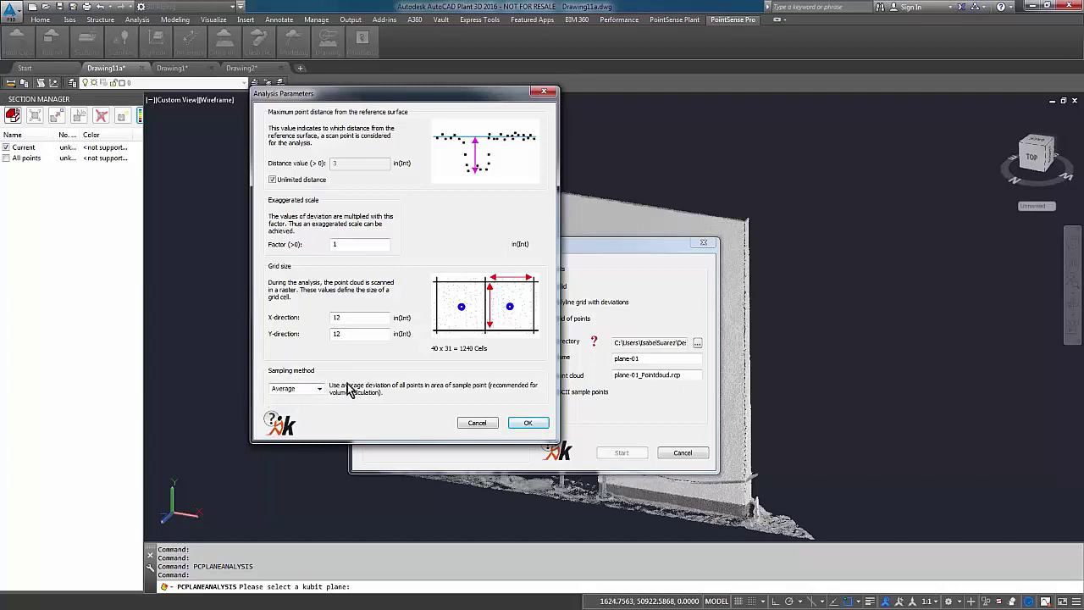
click(528, 422)
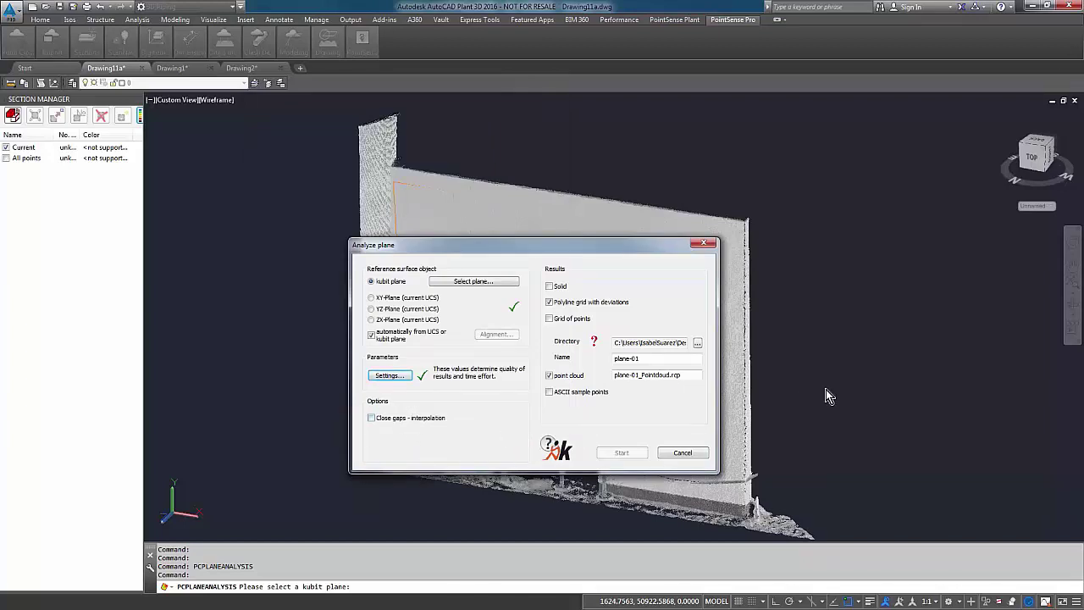
drag(489, 243, 728, 257)
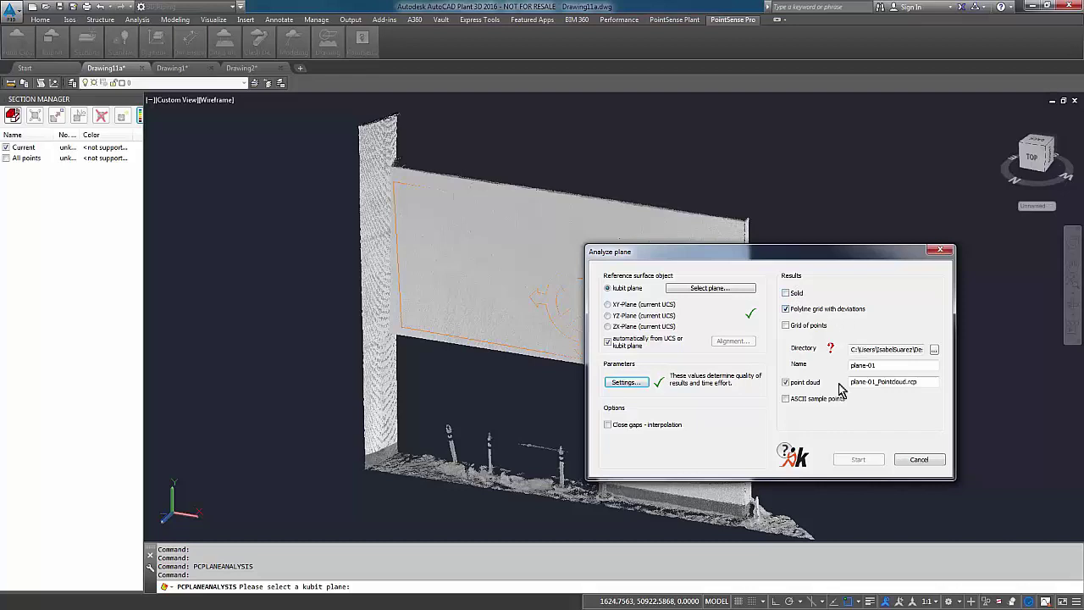
click(928, 465)
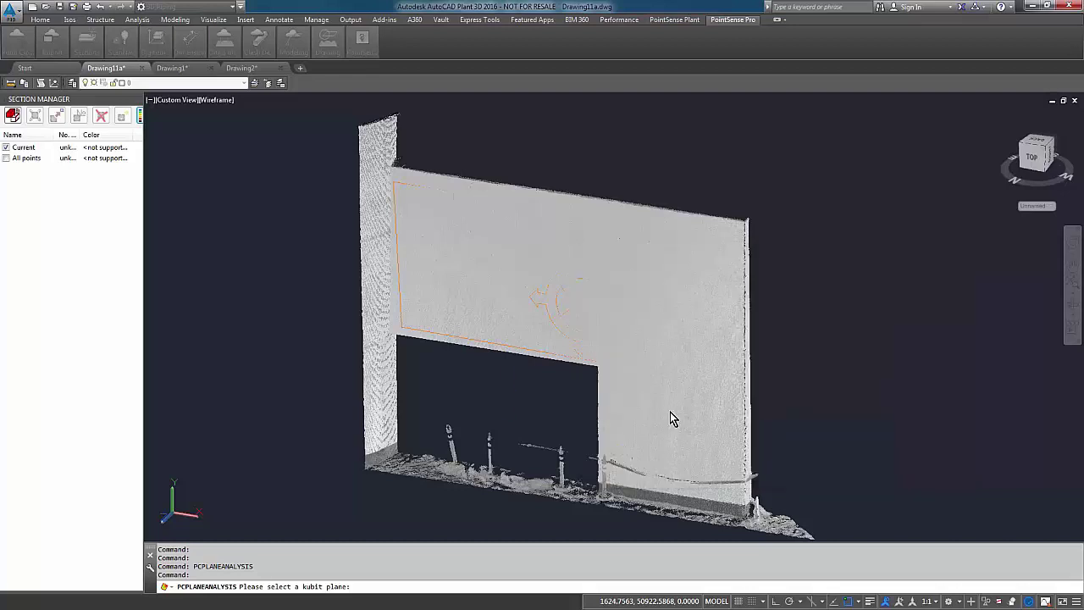
Step: Switch to Drawing1, hide the current section's point cloud and inspect the facade's polyline deviation grid
click(194, 70)
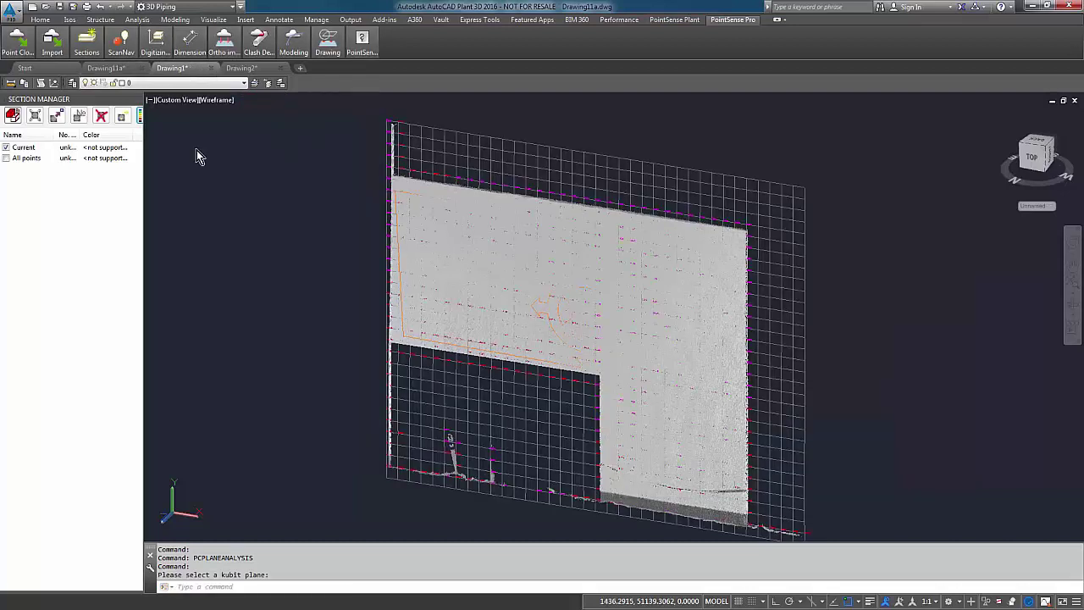
click(7, 149)
middle_drag(428, 235, 397, 225)
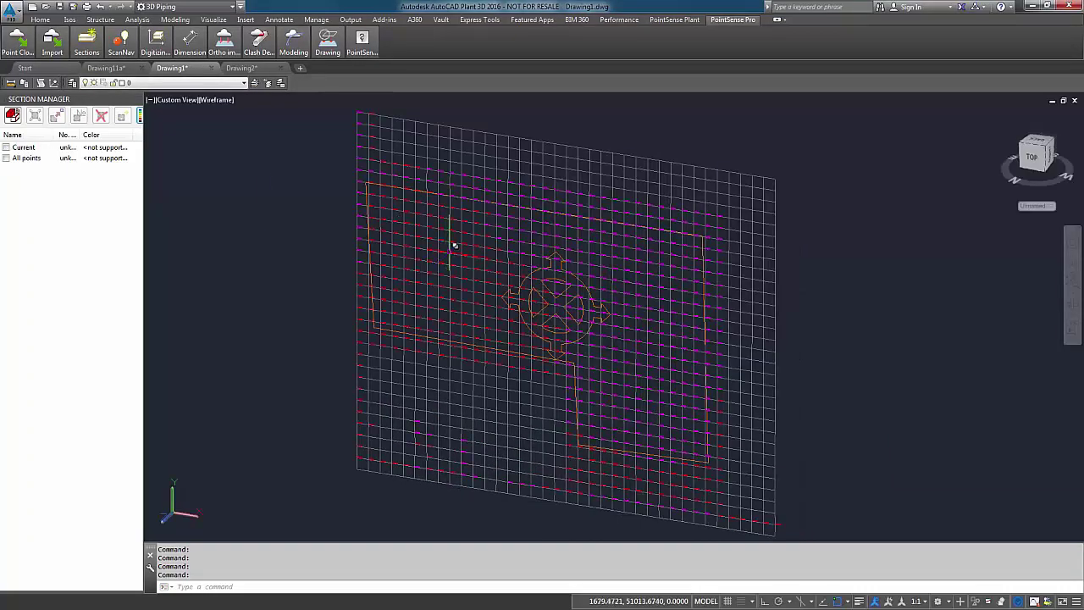
scroll(451, 244, up, 2)
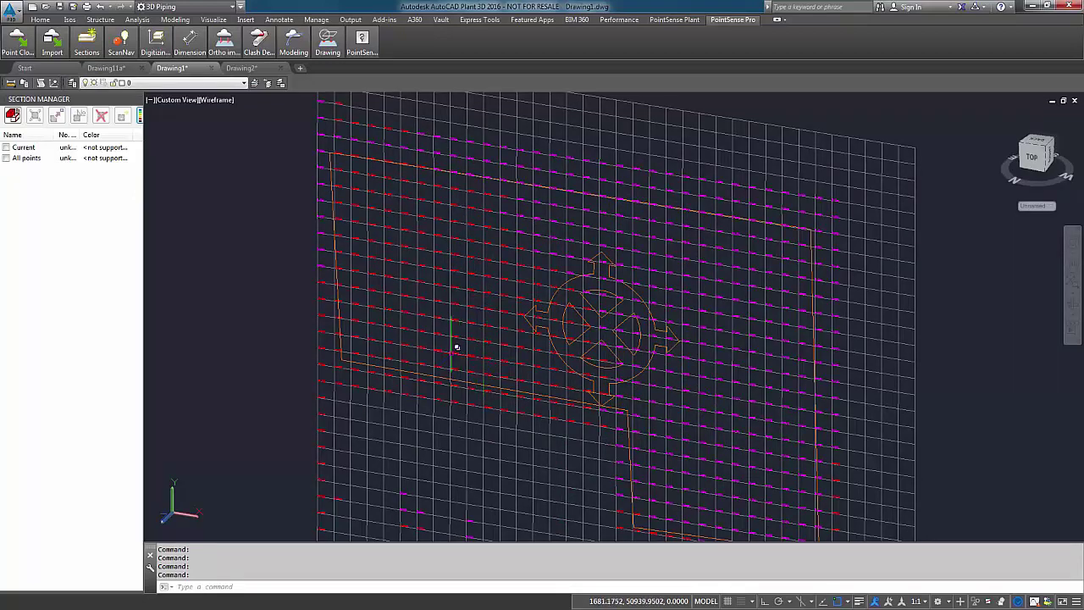
middle_drag(729, 395, 704, 370)
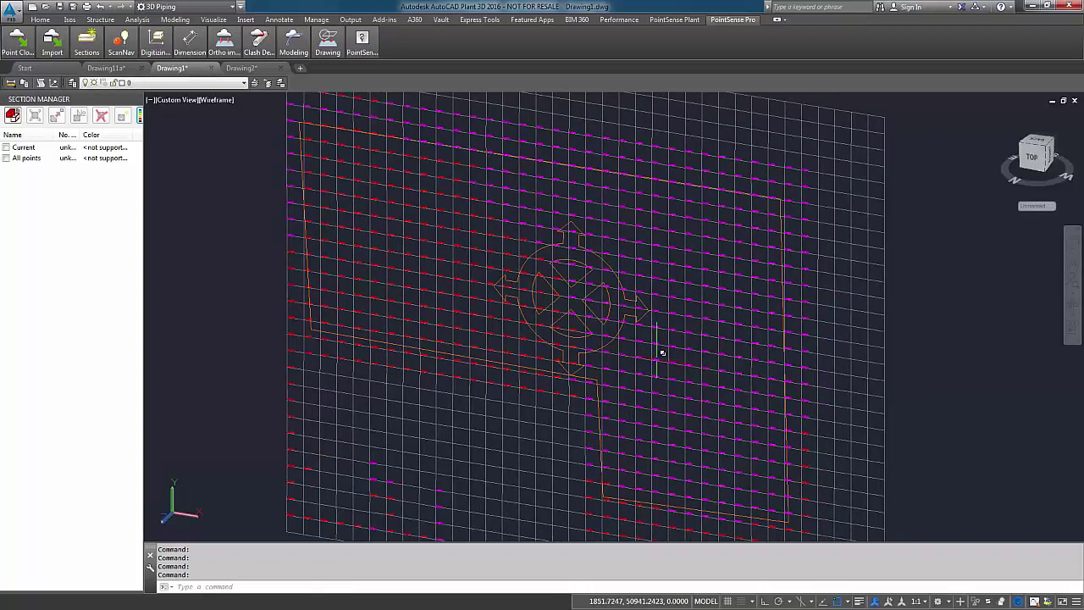
scroll(662, 352, down, 2)
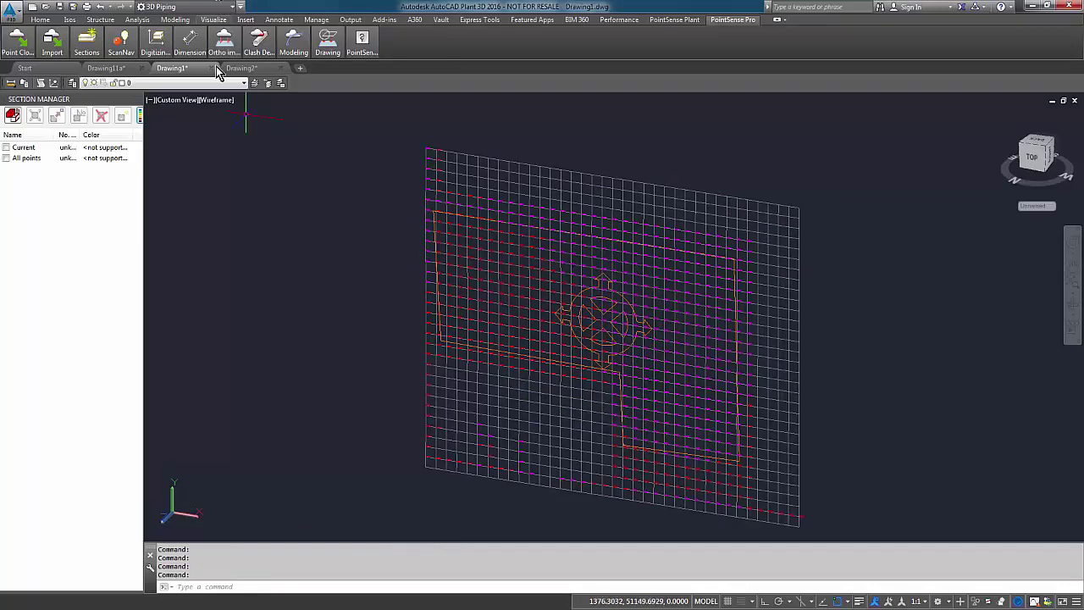
Step: Switch to Drawing2 and examine the facade's colour-coded deviation point cloud against its legend
click(241, 68)
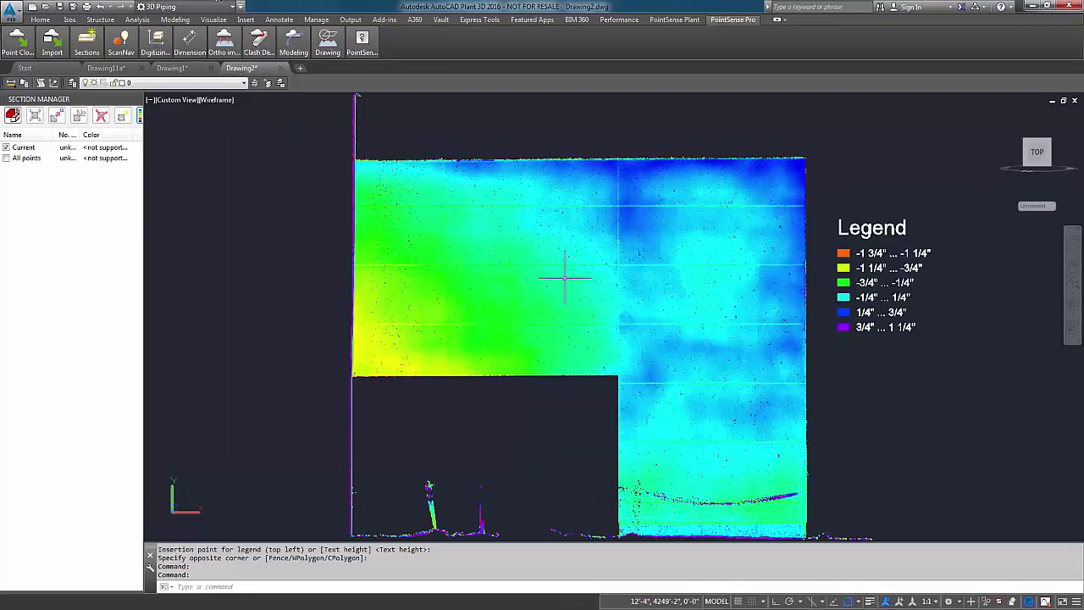
middle_drag(564, 278, 549, 264)
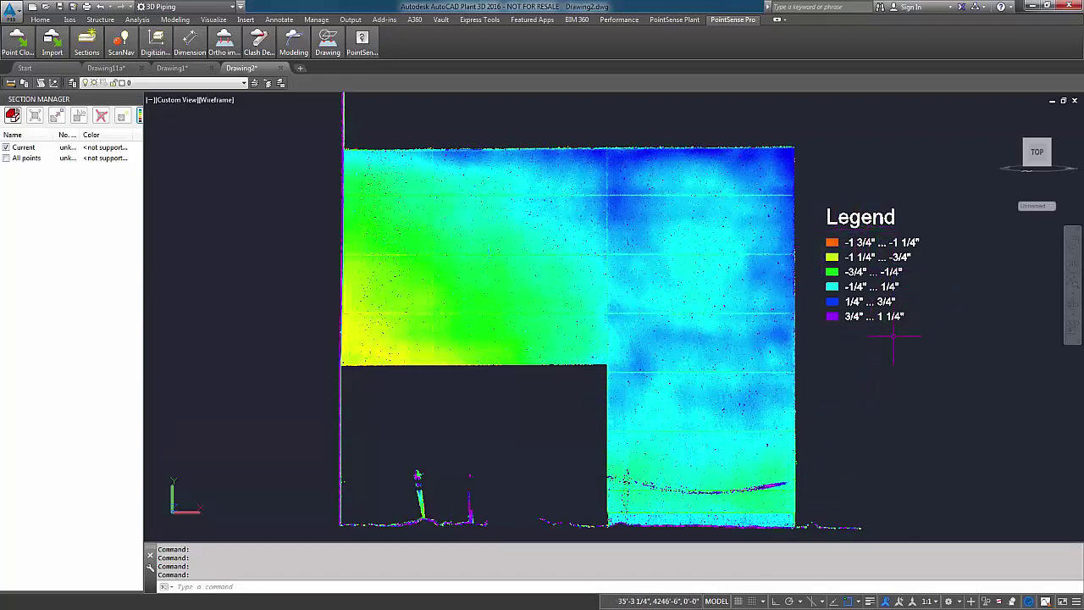
middle_drag(762, 431, 703, 407)
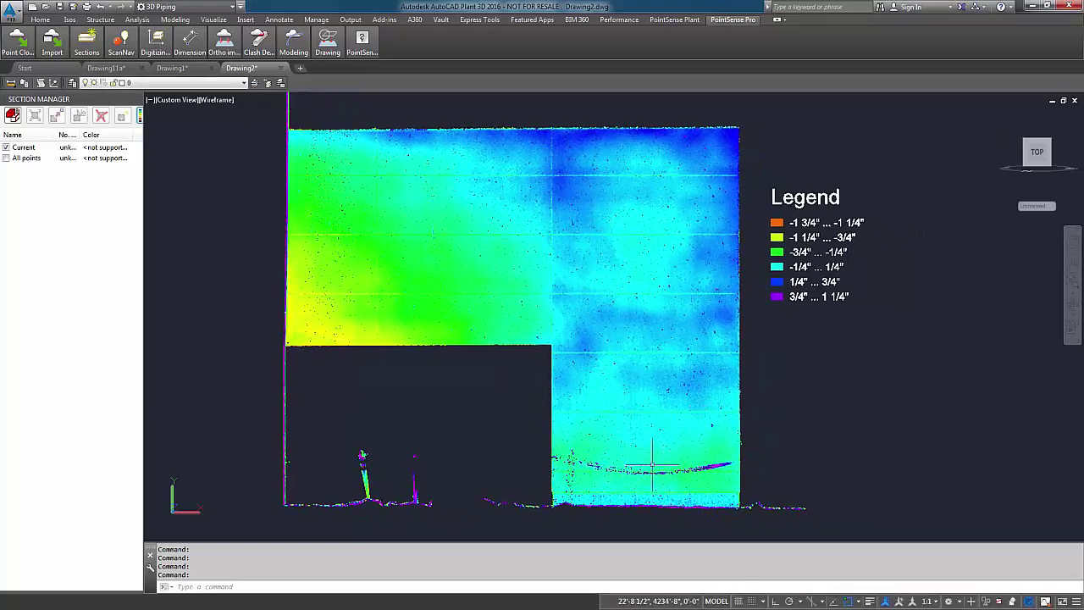
mouse_move(652, 464)
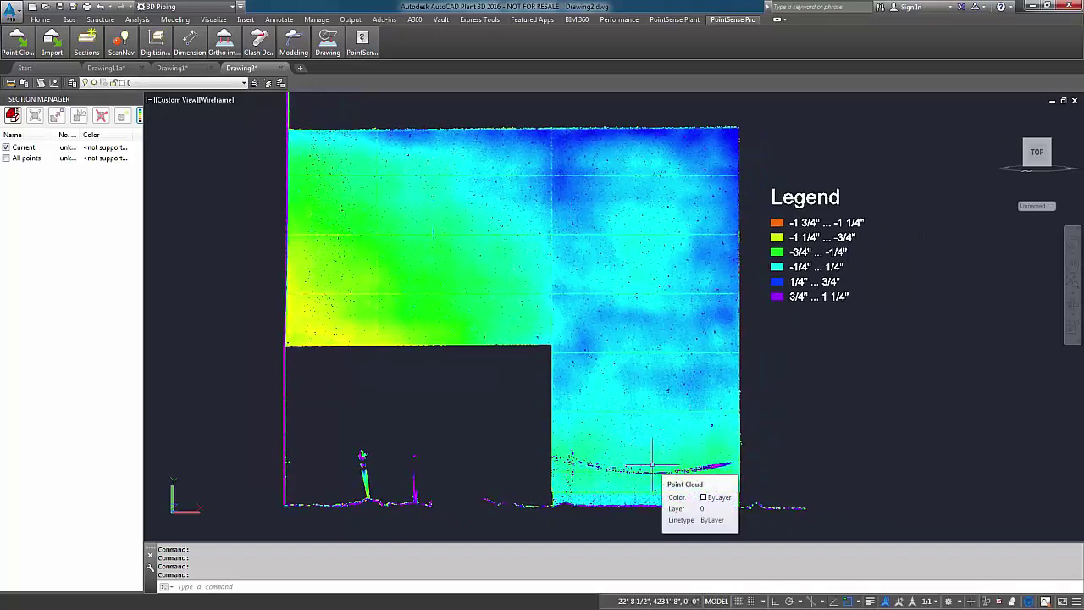
mouse_move(561, 355)
middle_down()
mouse_move(575, 358)
mouse_move(562, 360)
middle_up()
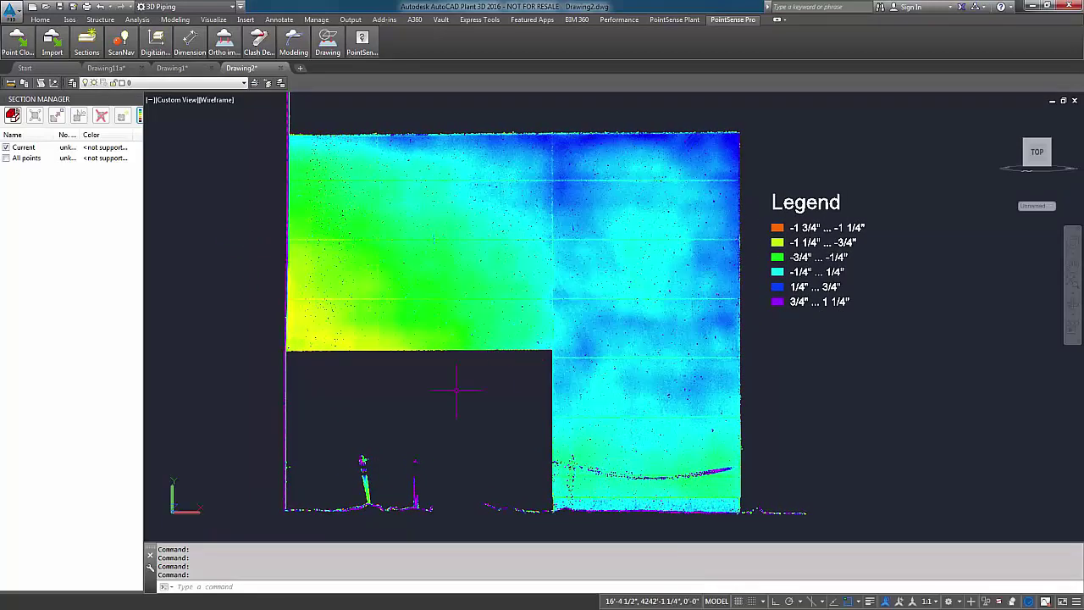